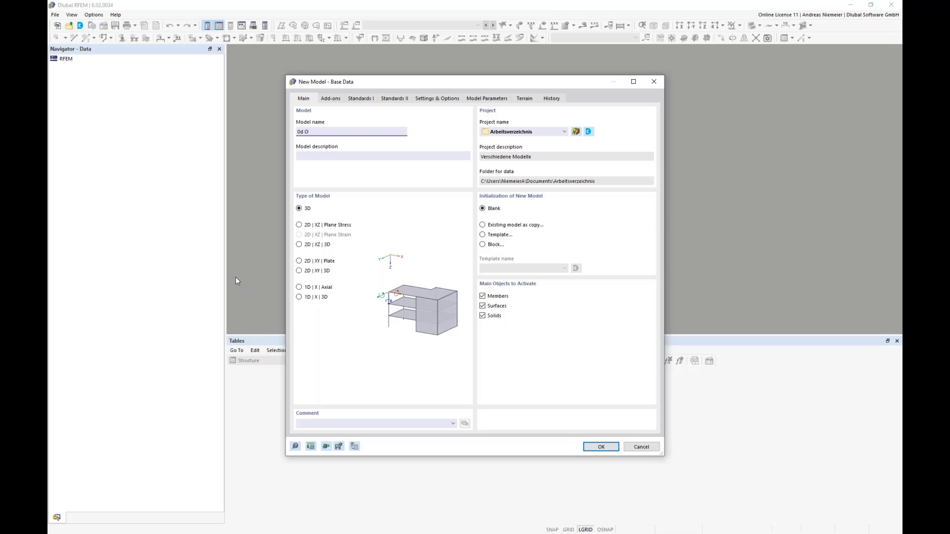
Create the blank 3D model 0d O and set its work plane to XZ
click(601, 447)
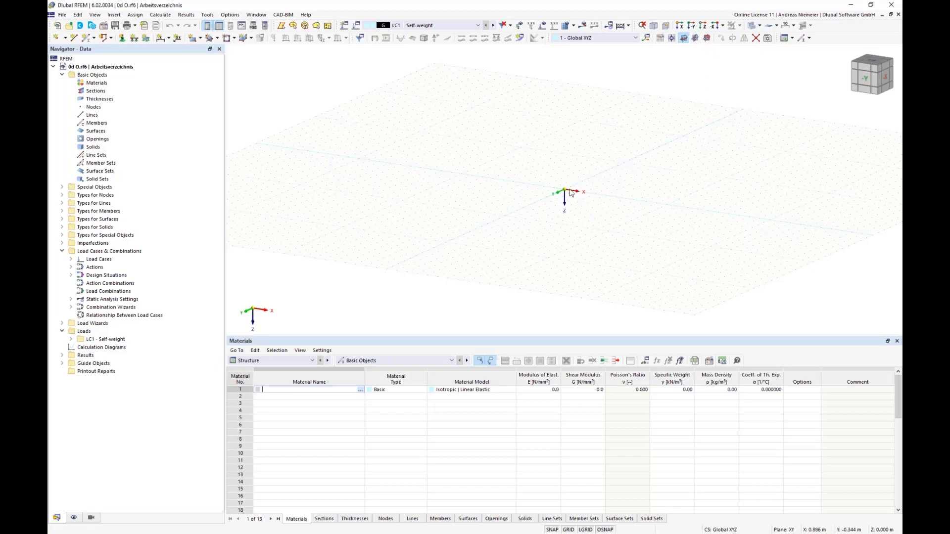
click(706, 39)
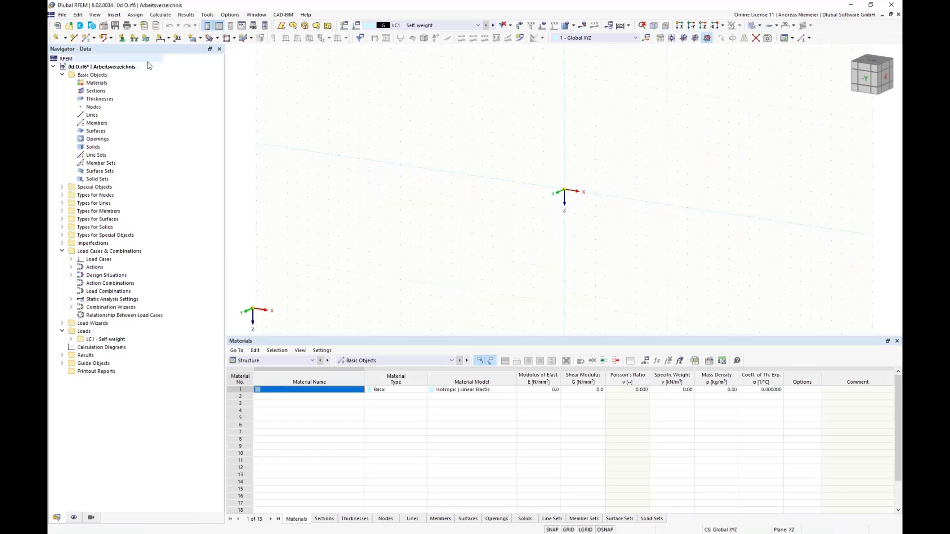
Start a new beam member and give it a parametric massive square section with width b of 300 mm
click(88, 40)
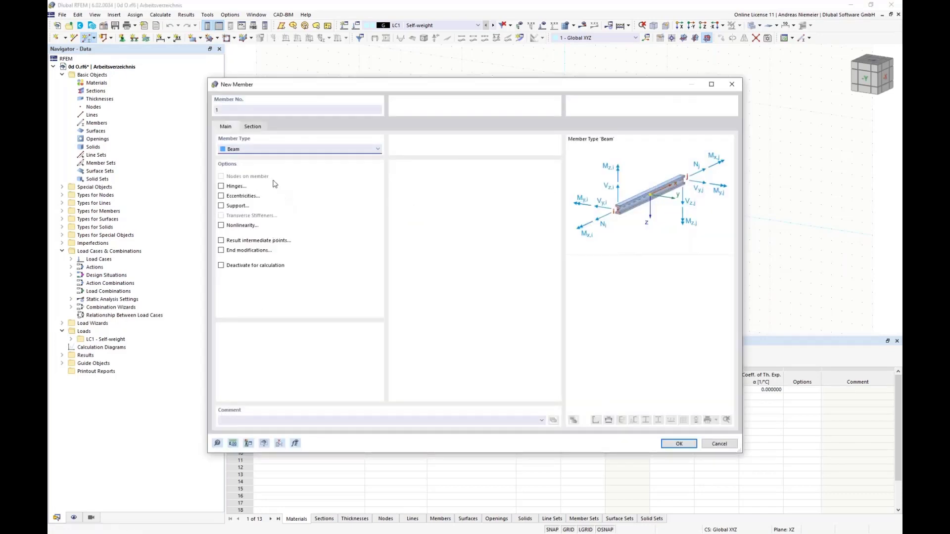
click(251, 128)
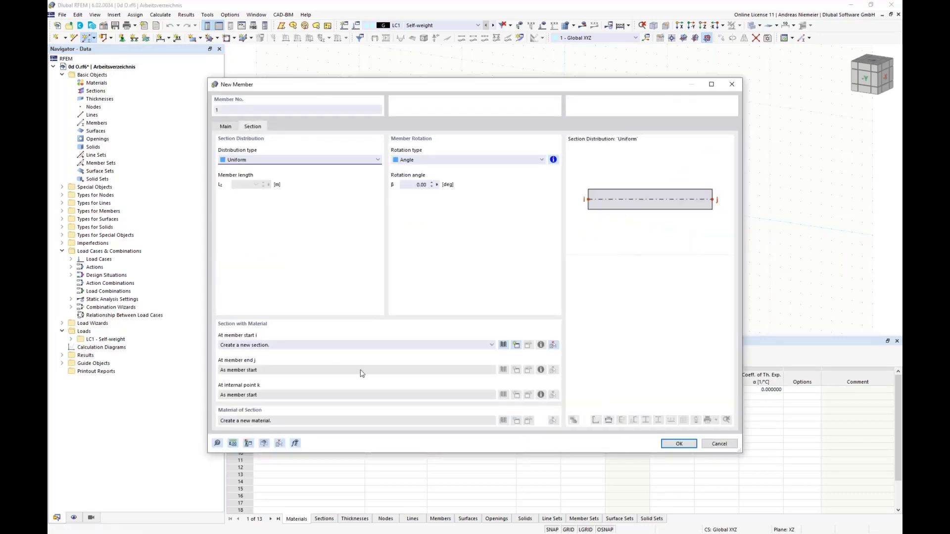
click(504, 346)
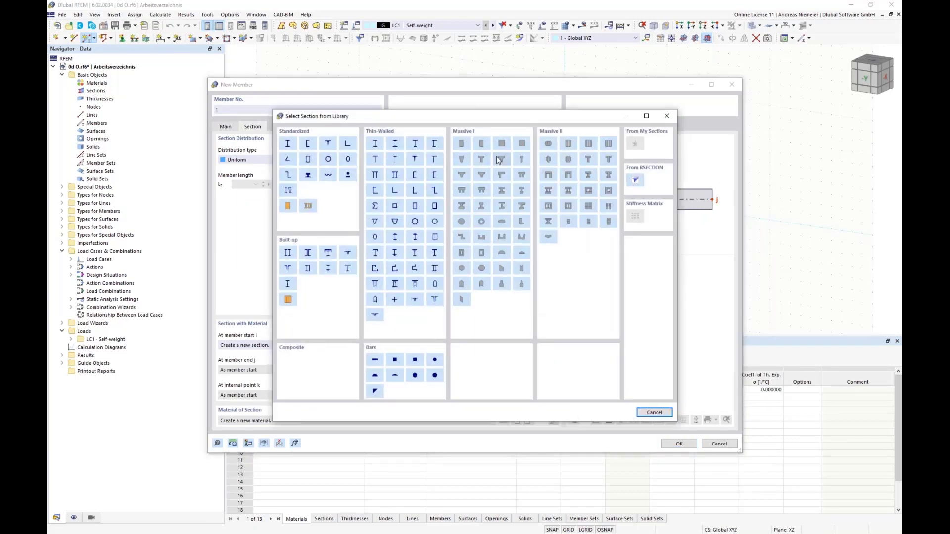
click(503, 144)
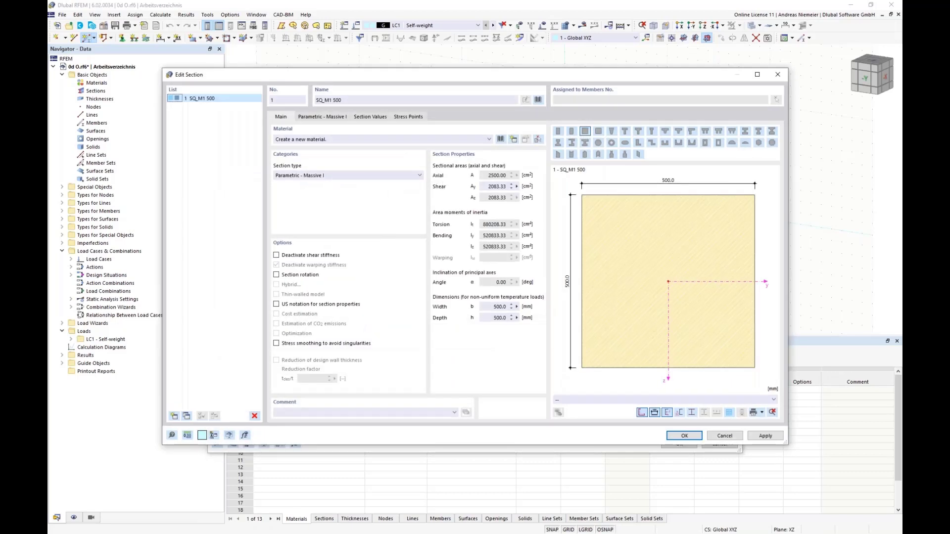
click(322, 117)
text(300)
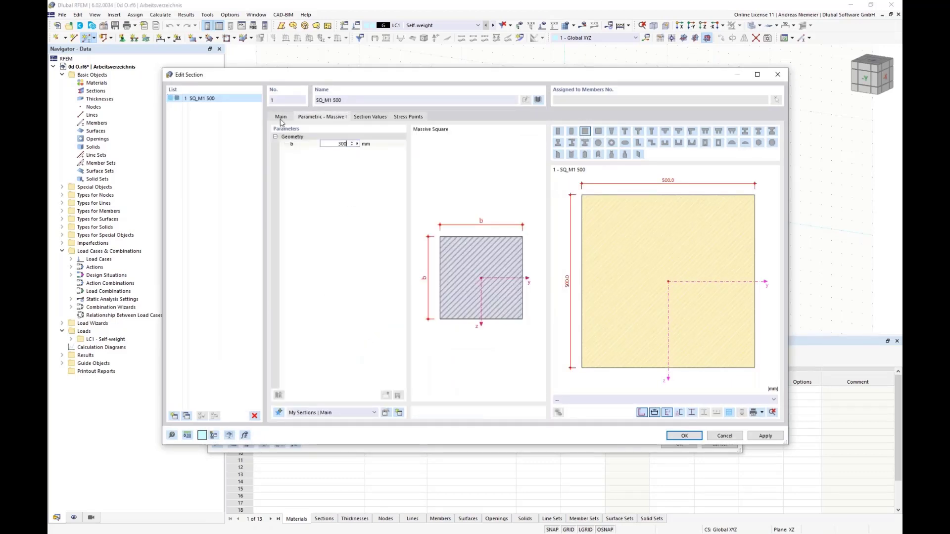
key(Return)
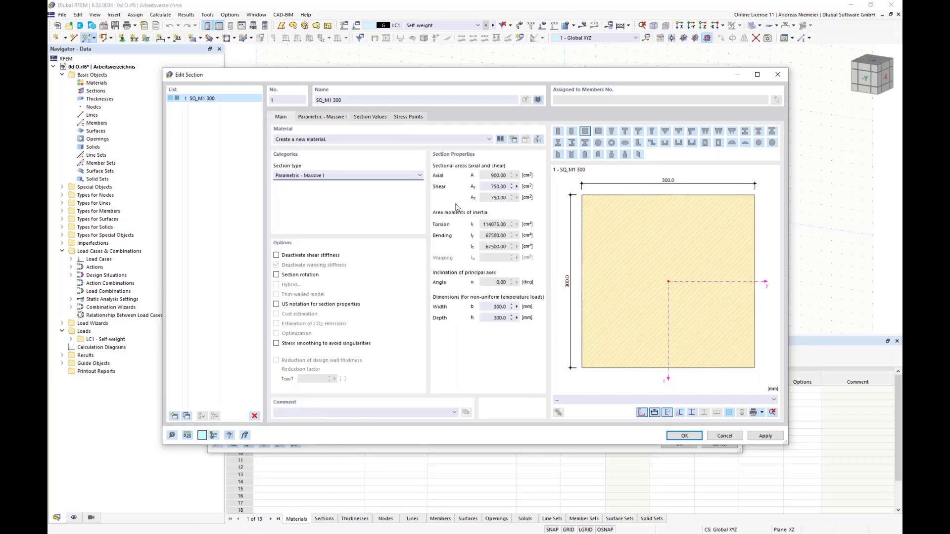
Assign concrete C25/30 from the material library to the new square section
click(501, 139)
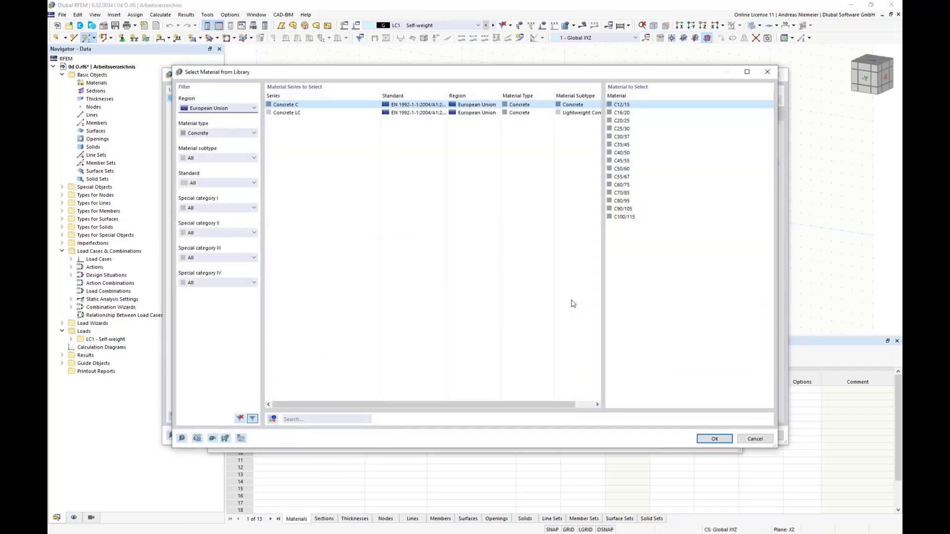
click(633, 130)
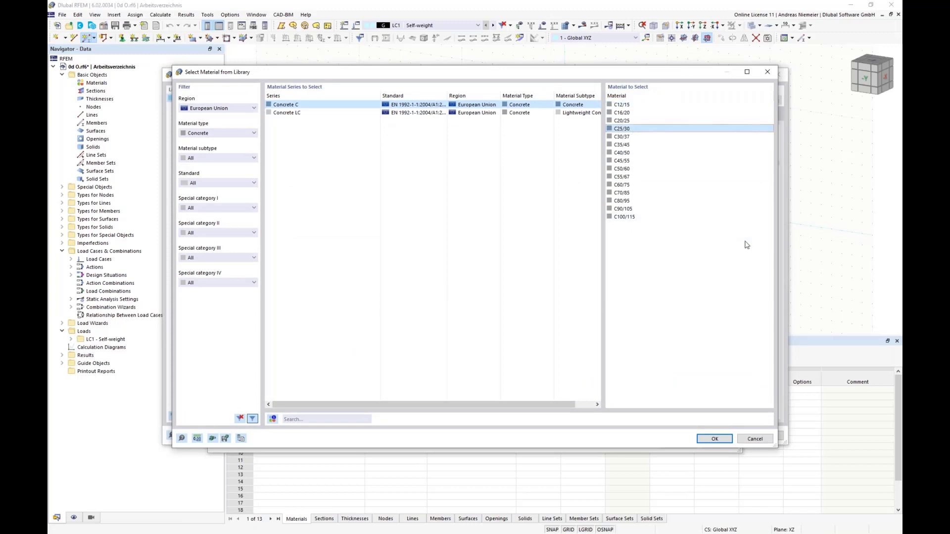
click(713, 440)
click(683, 438)
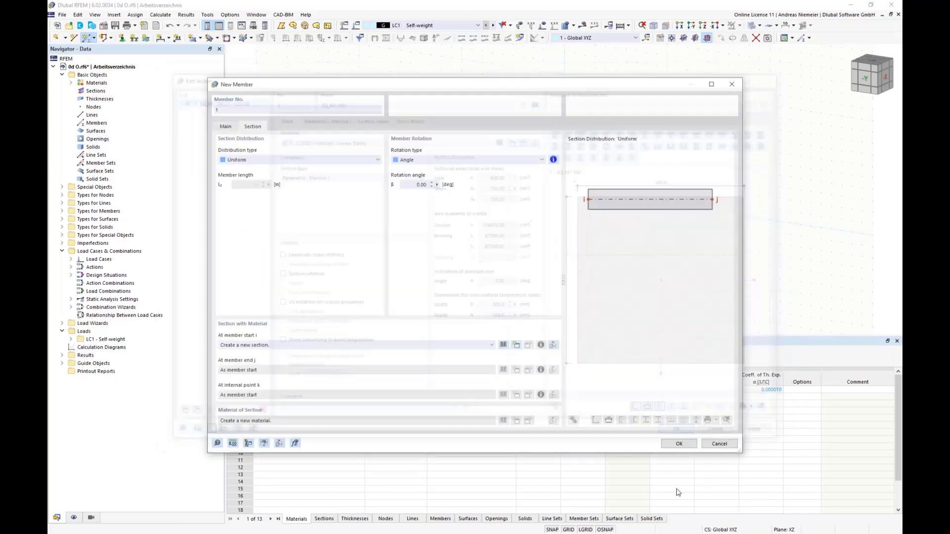
Place the member as a single vertical column rising from the global origin
click(680, 444)
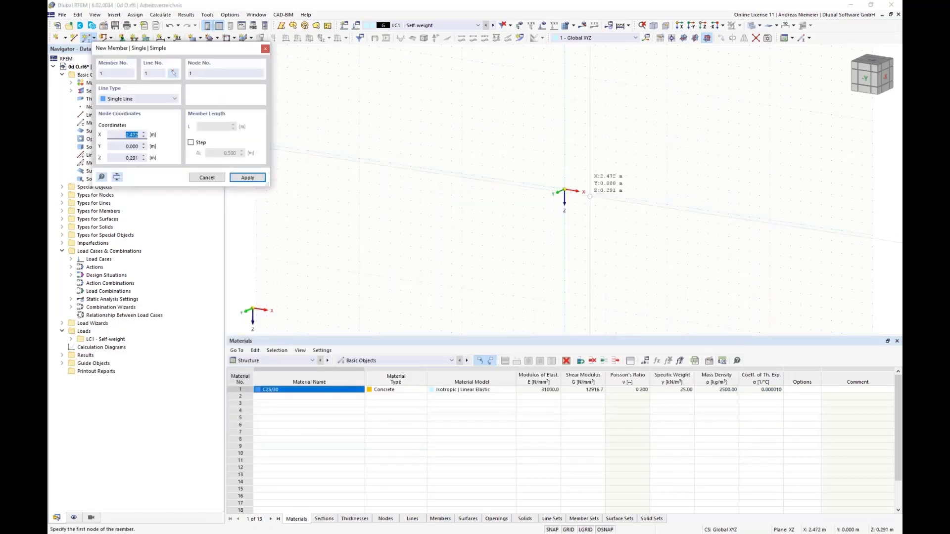
click(564, 190)
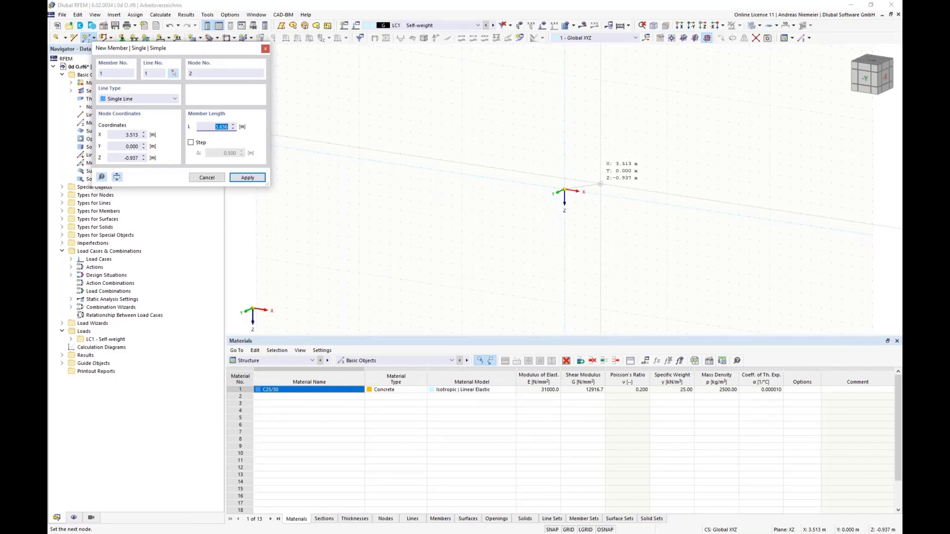
click(564, 156)
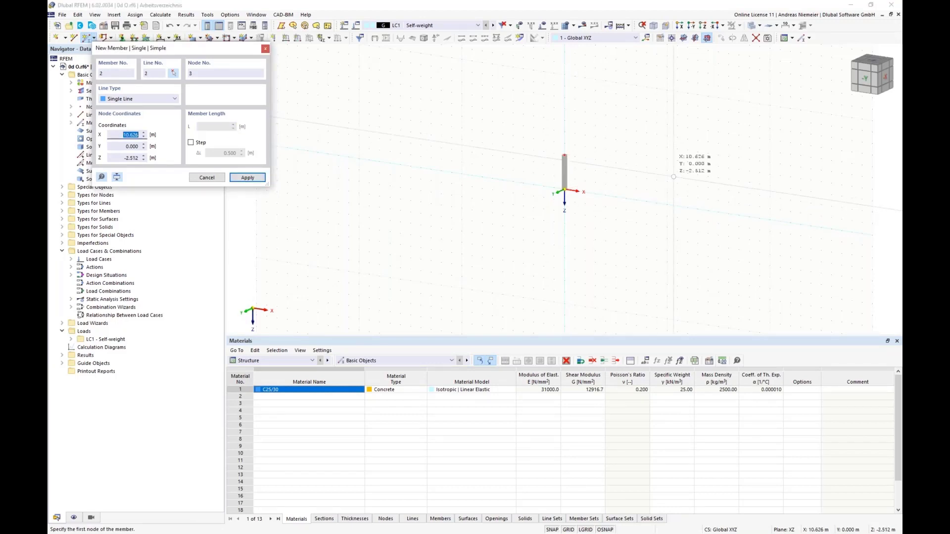
key(Escape)
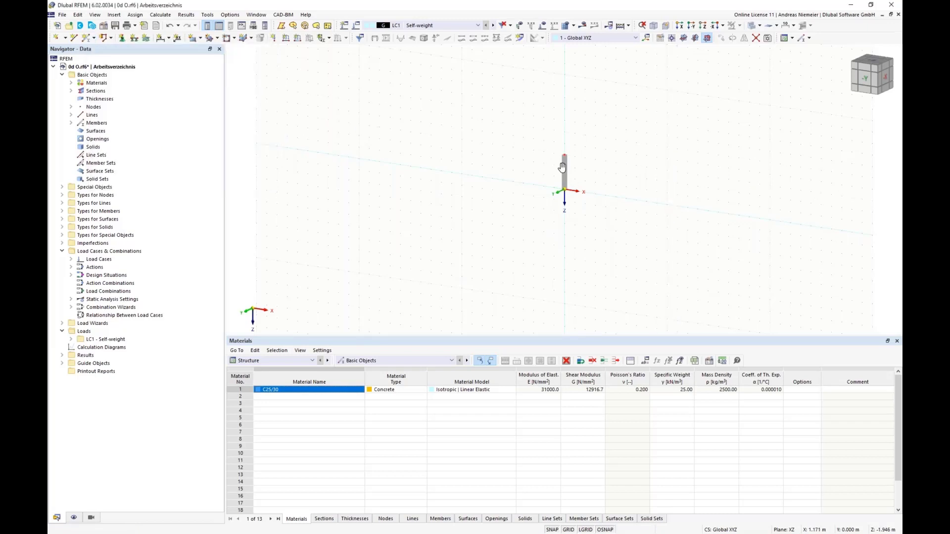
Set the work plane to XY and define a rectangle-via-center surface with a new uniform 200 mm thickness in C25/30
middle_drag(581, 165, 441, 186)
scroll(441, 186, up, 3)
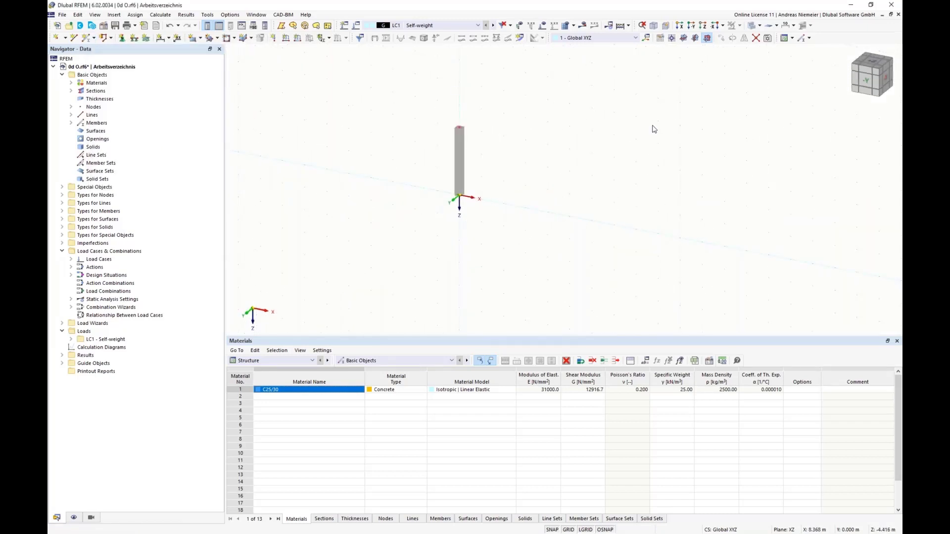
click(684, 38)
ctrl+middle_drag(389, 148, 254, 94)
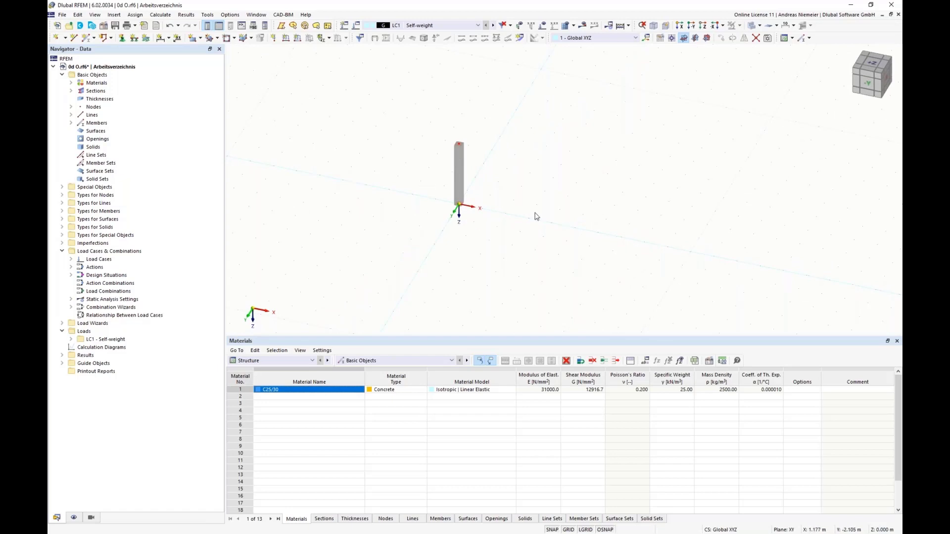
click(200, 38)
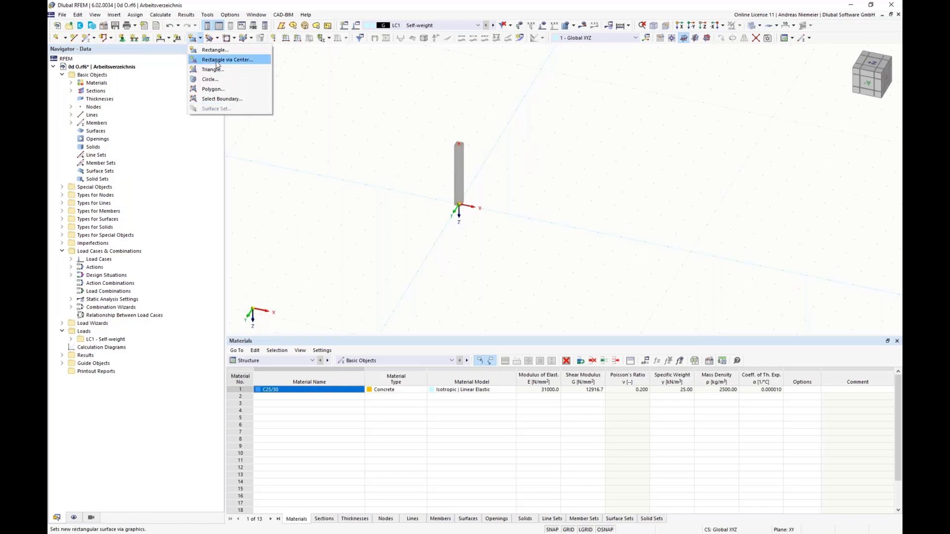
click(216, 61)
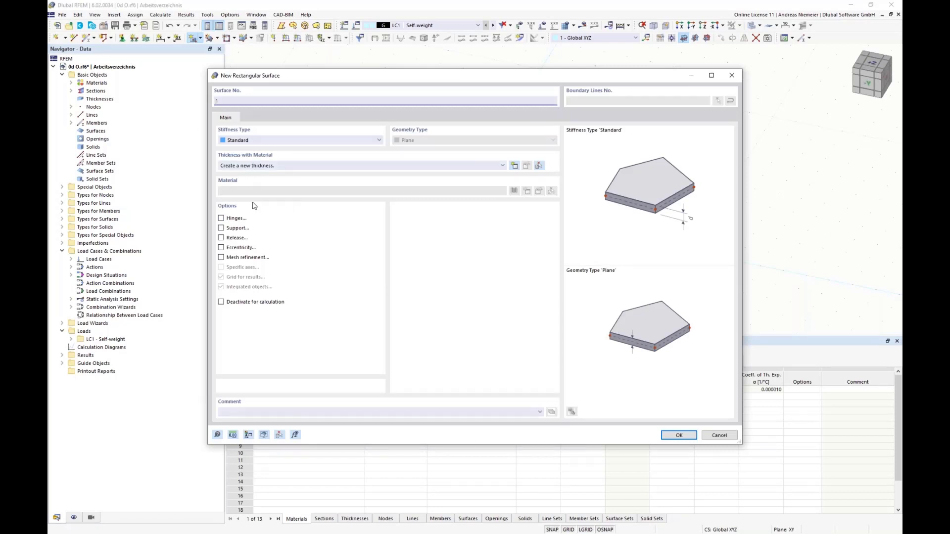
click(514, 168)
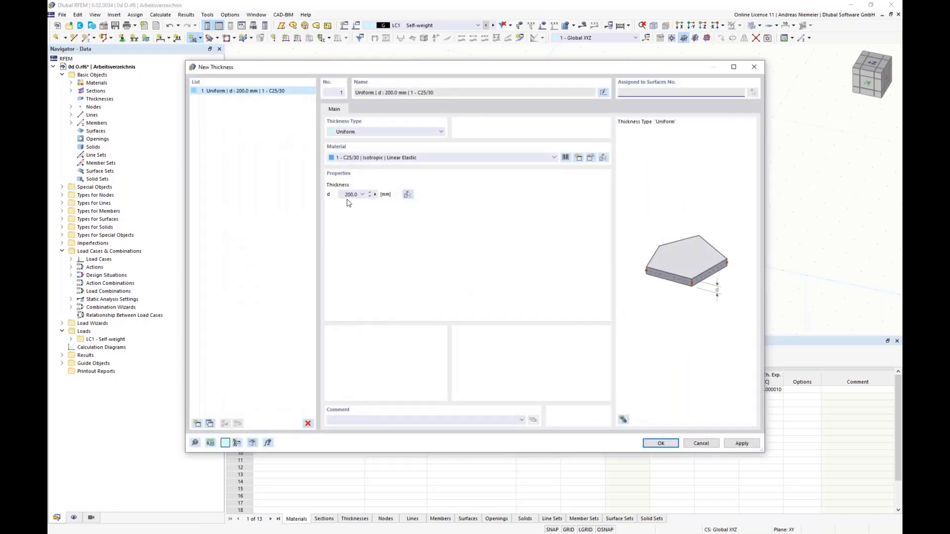
click(378, 194)
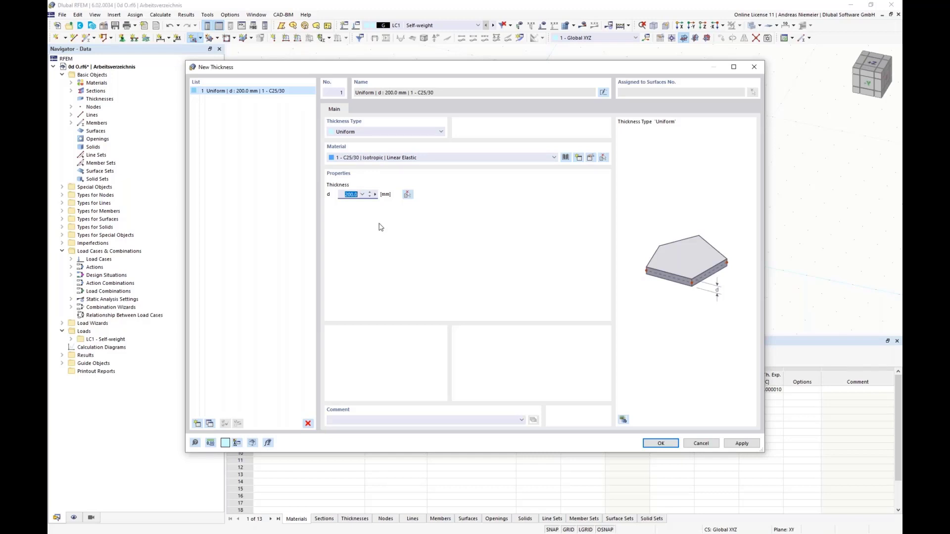
click(651, 444)
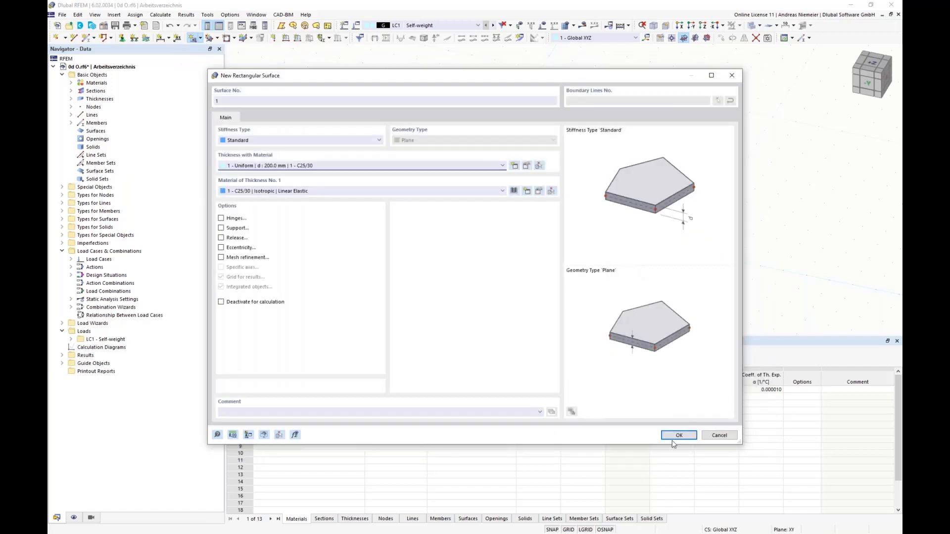
click(675, 440)
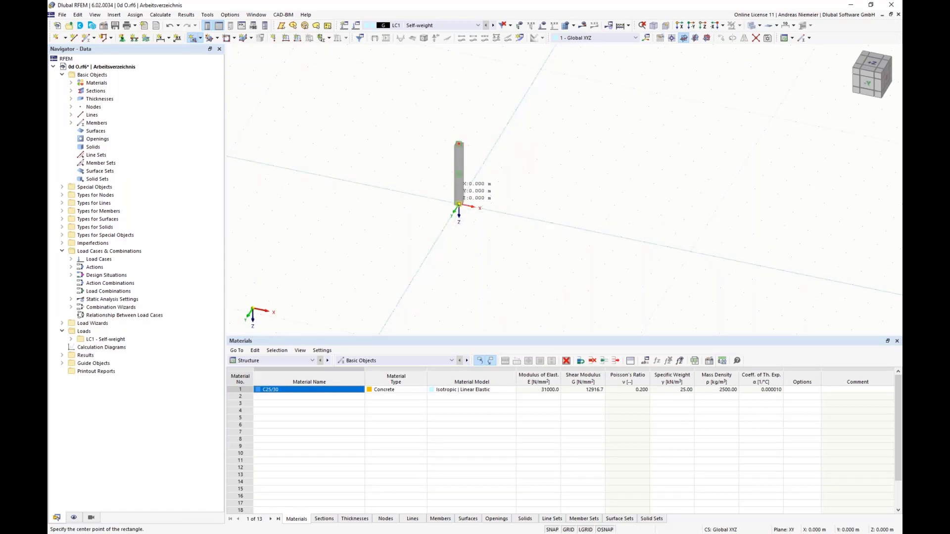
Place the rectangular surface centered on the column base at the origin, with one corner at X 1.000 m, Y 1.000 m
click(458, 204)
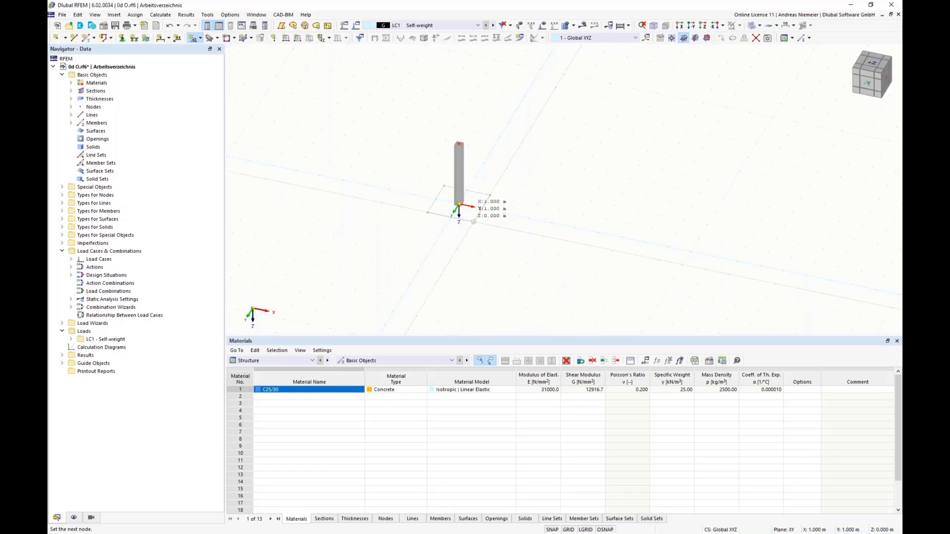
click(460, 204)
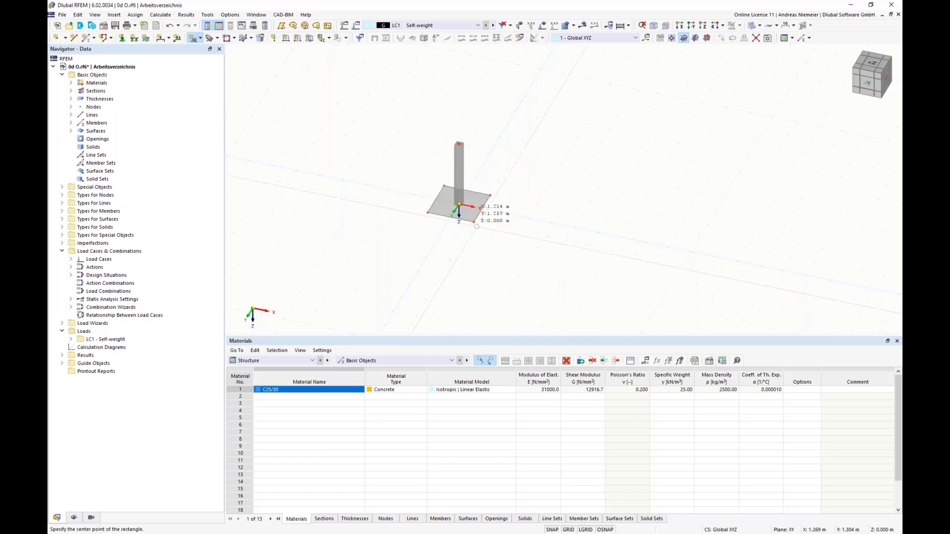
key(Escape)
Add linear length dimensions outside two adjacent front edges of the base slab
scroll(475, 223, up, 3)
ctrl+middle_drag(582, 250, 539, 254)
scroll(539, 255, up, 2)
click(162, 38)
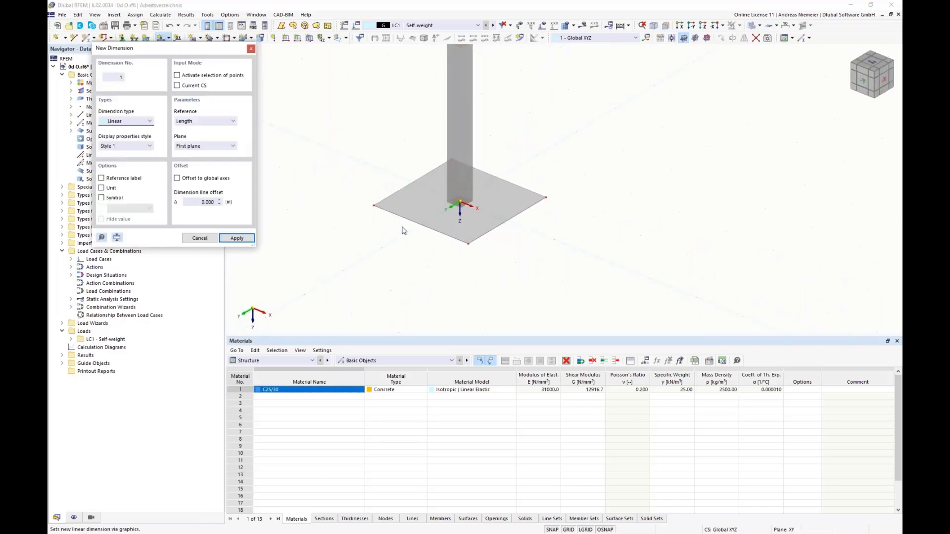
click(441, 240)
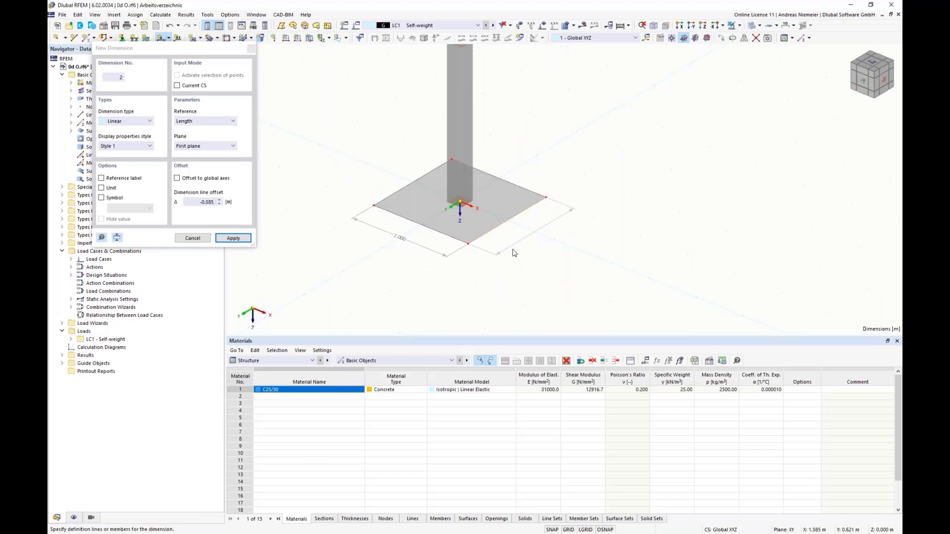
click(512, 253)
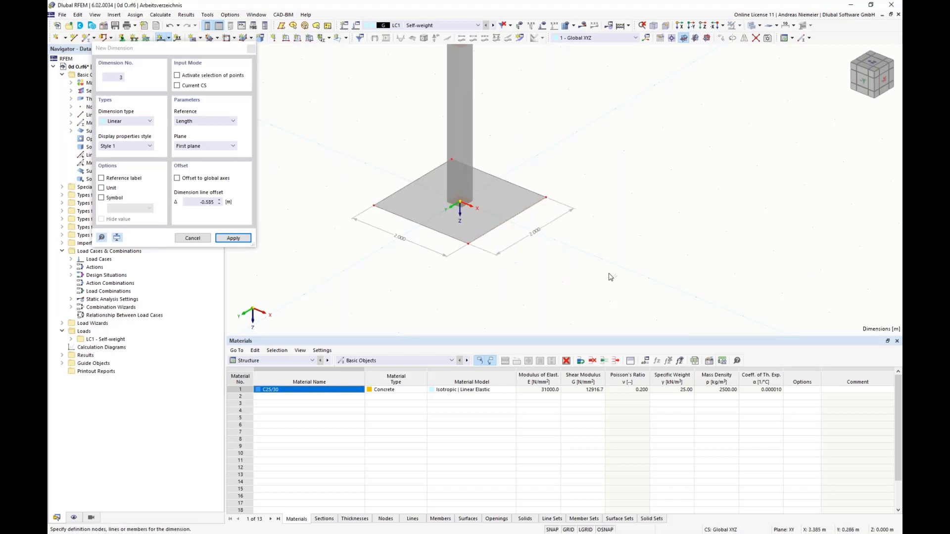
key(Escape)
Start a new nodal load in LC1 with load type Components and set the force Fx to 20 kN
scroll(545, 276, down, 3)
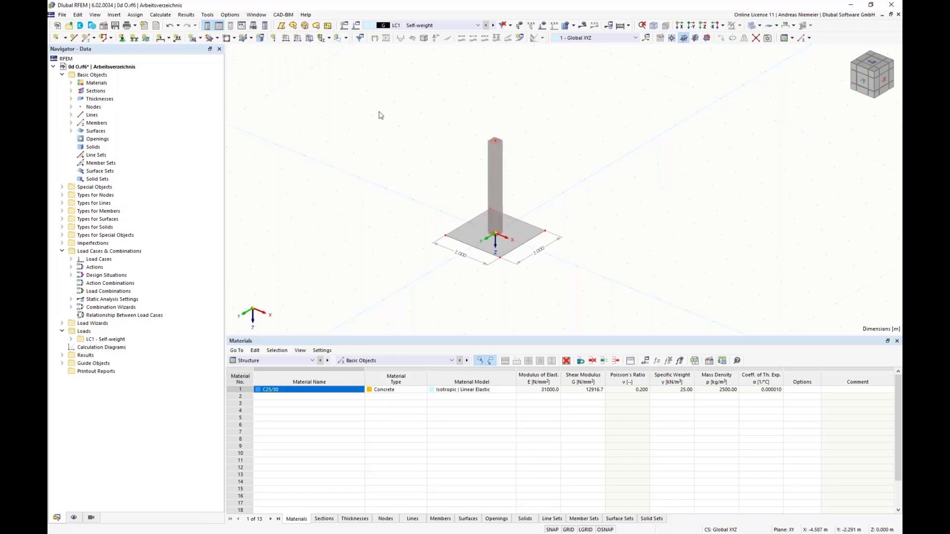
click(274, 40)
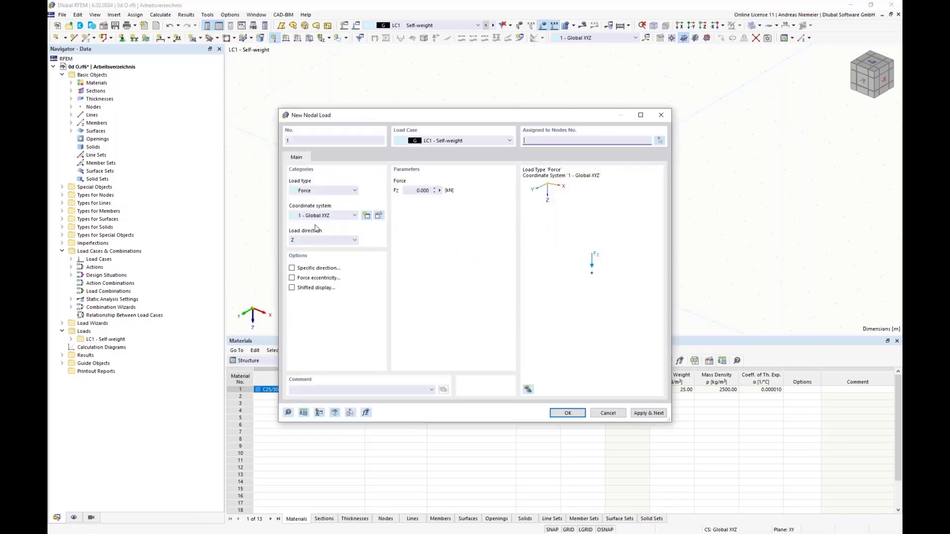
click(319, 191)
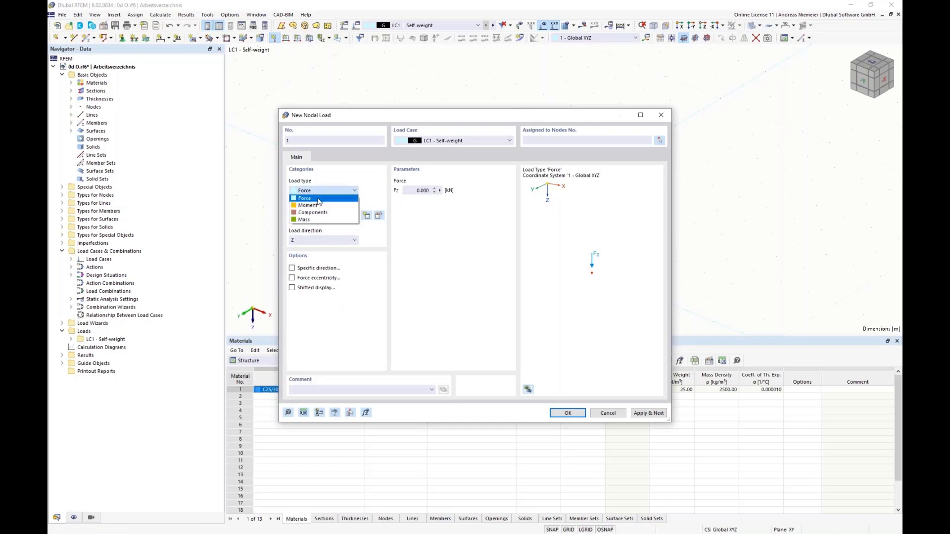
click(319, 207)
click(322, 190)
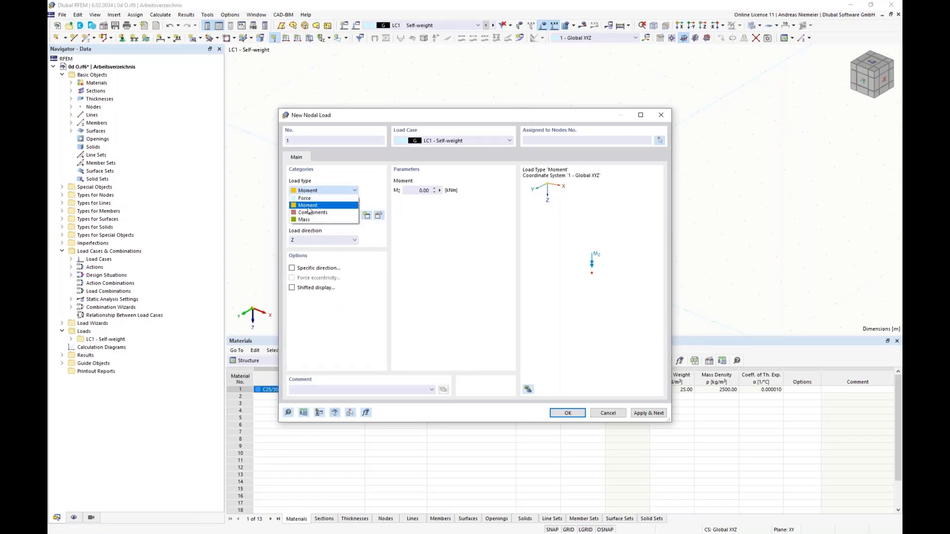
click(317, 215)
click(409, 190)
drag(410, 190, 471, 198)
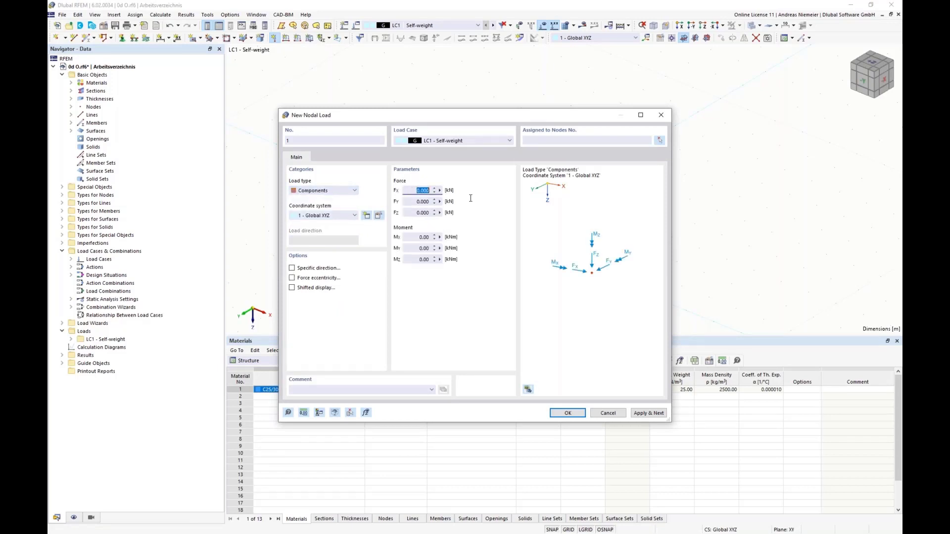
text(20)
Assign the 20 kN nodal load to the node at the column head and create the load
click(660, 141)
click(494, 141)
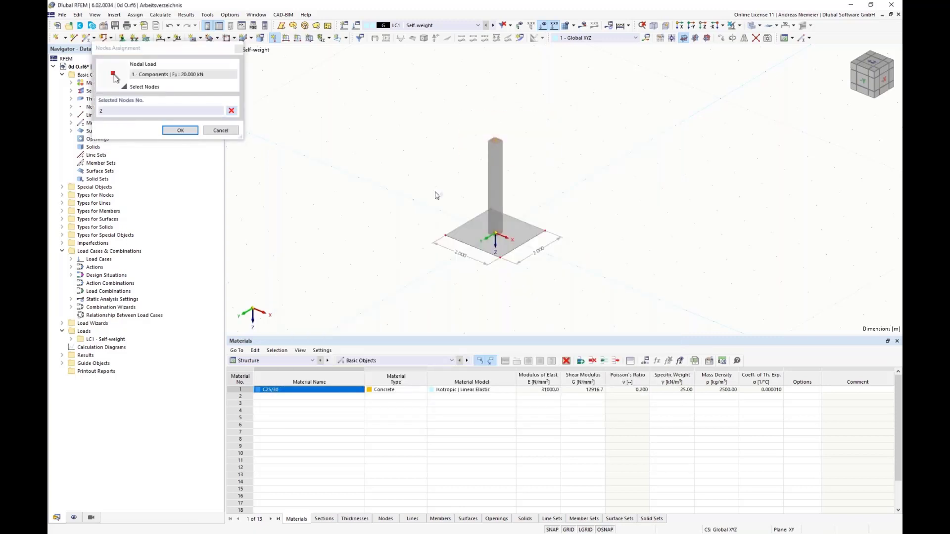
click(193, 133)
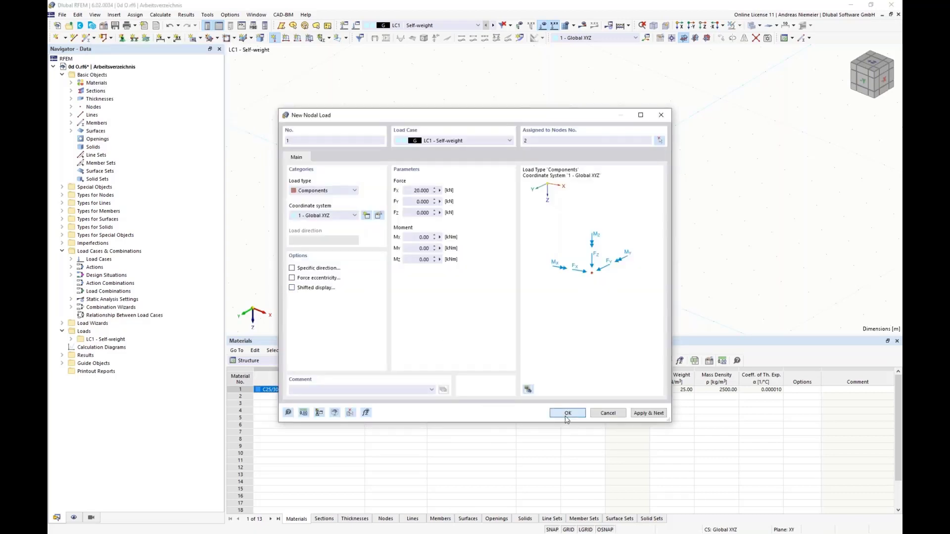
click(567, 414)
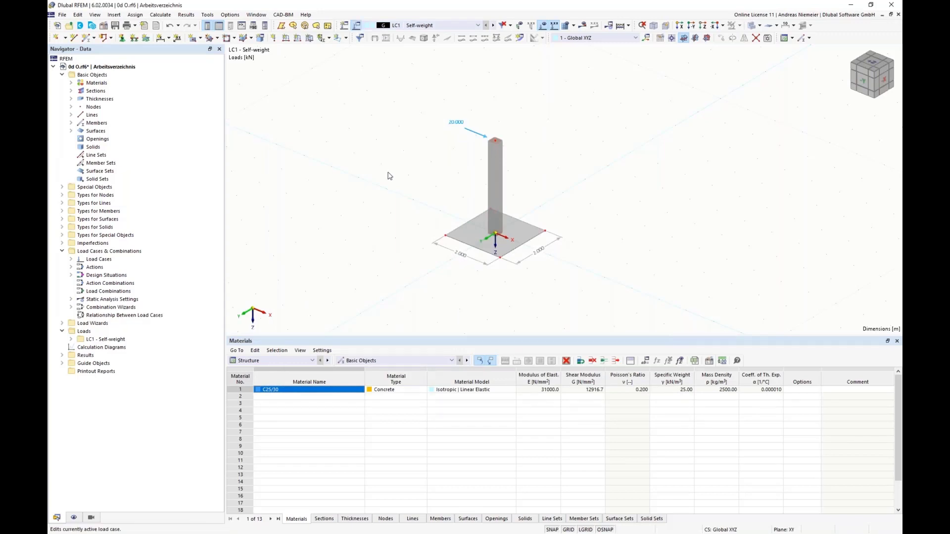
Disable the combination wizard and the EN 1990 standards classification for the load cases and combinations
click(357, 25)
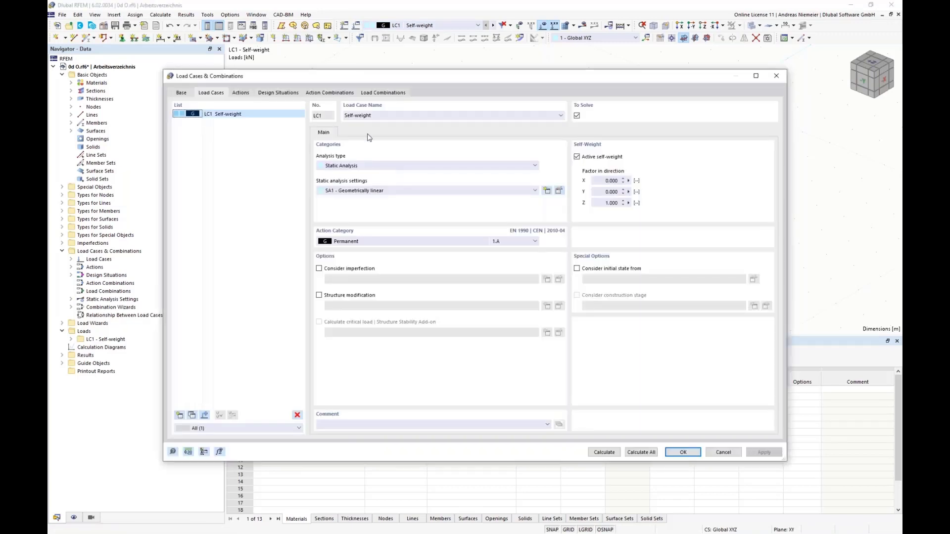
click(181, 94)
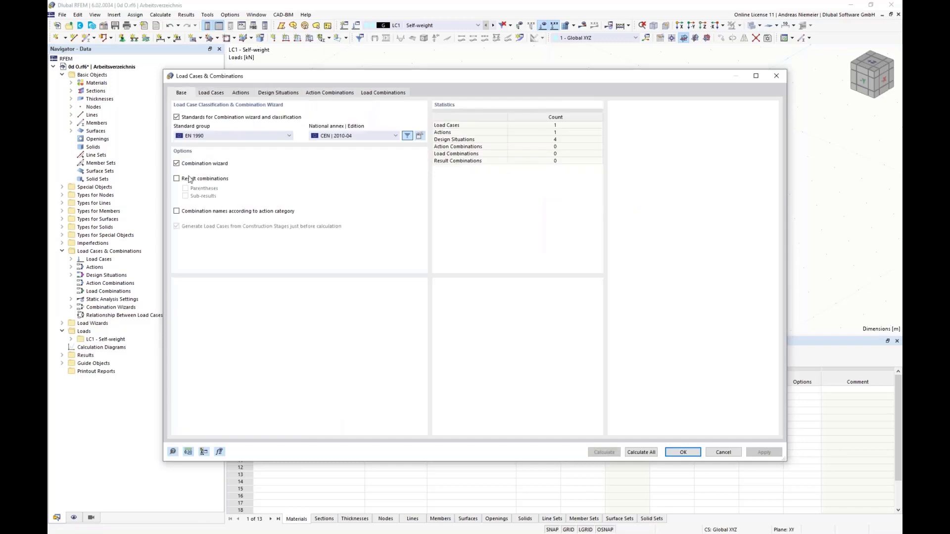
click(177, 164)
click(188, 118)
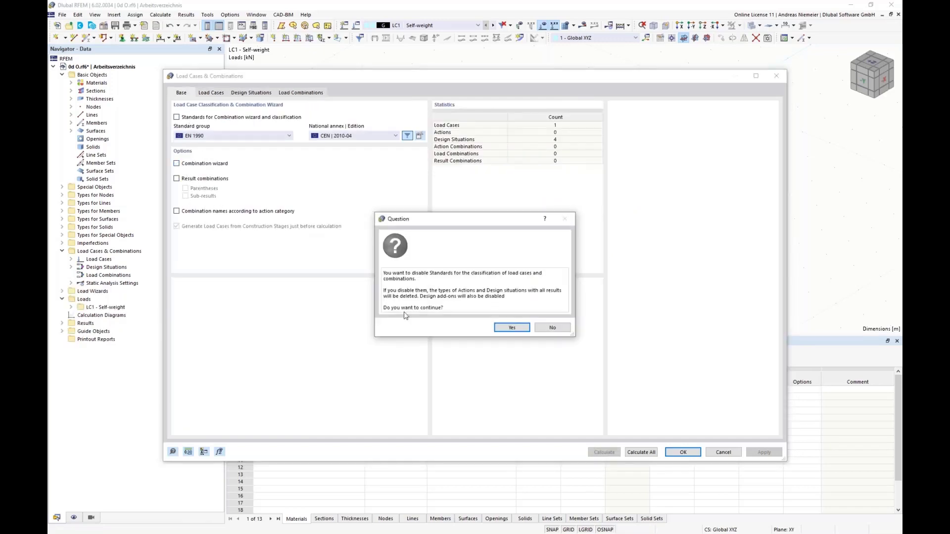
click(510, 329)
click(210, 94)
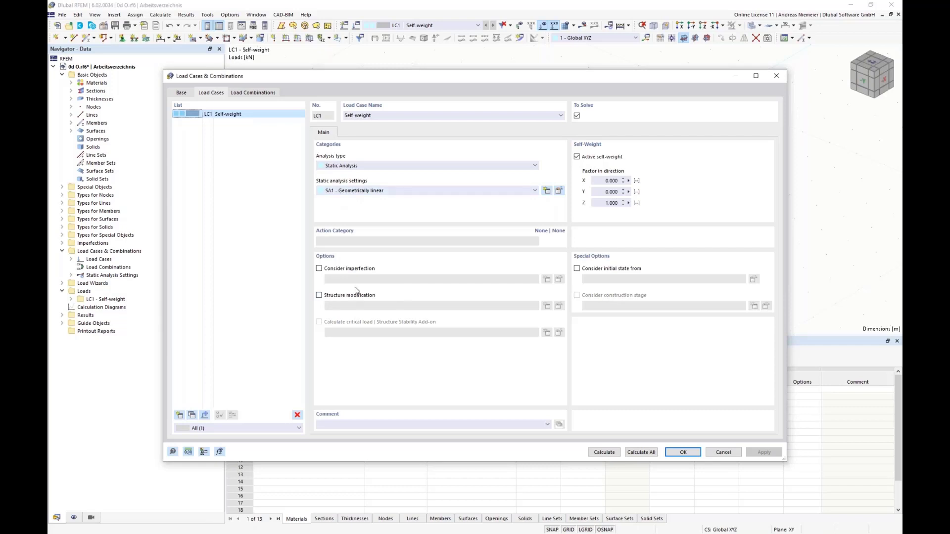
click(683, 452)
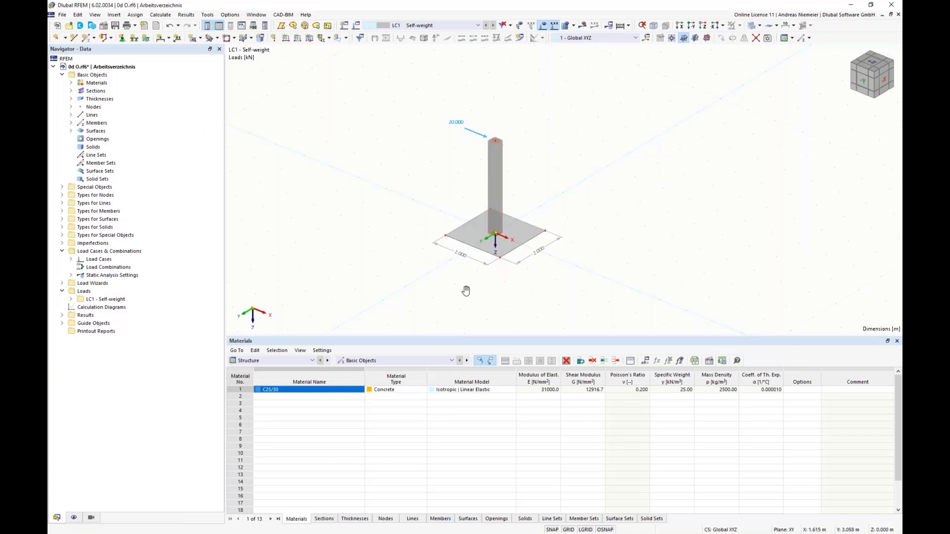
Enable the support option for the foundation slab surface and start a new surface support for it
middle_drag(462, 292, 379, 267)
scroll(387, 228, up, 2)
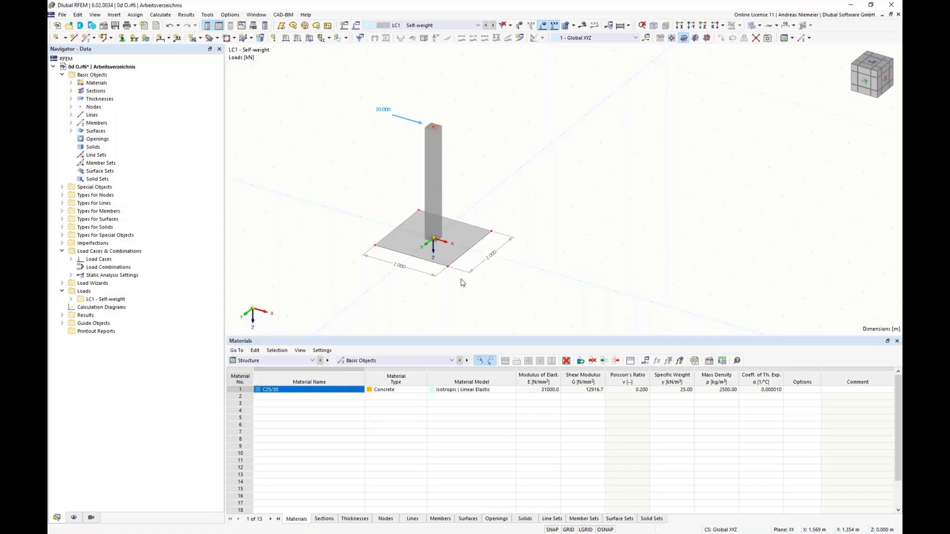
double_click(452, 255)
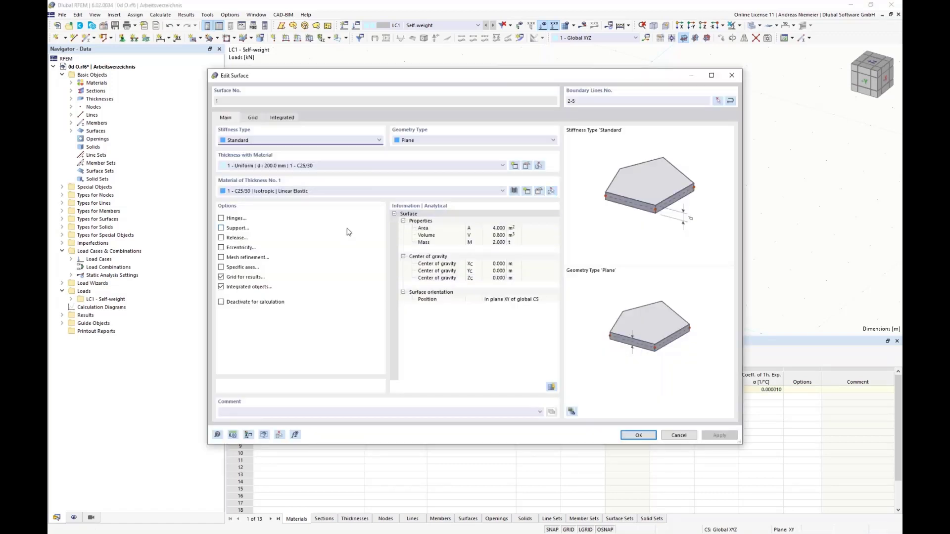
click(221, 228)
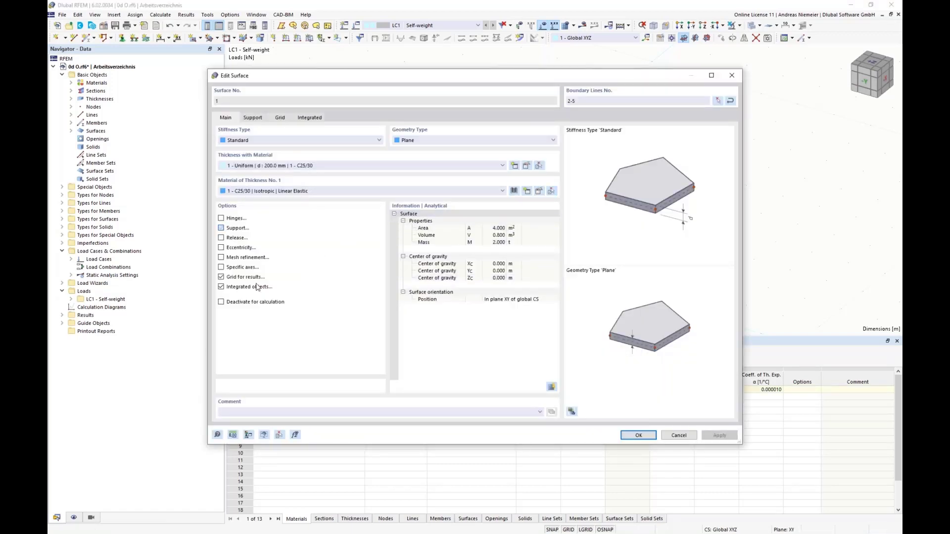
click(253, 117)
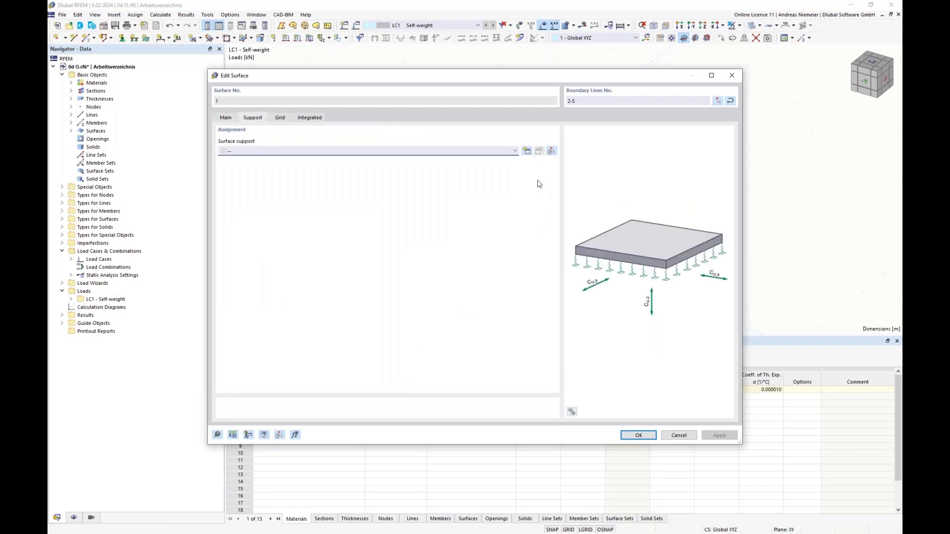
click(528, 153)
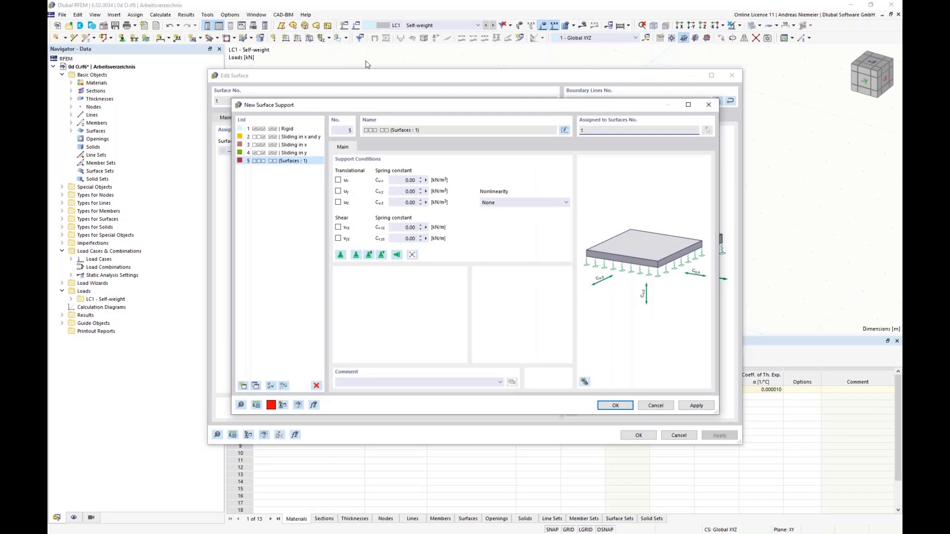
Fix the surface support in ux and uy, set the spring constant Cu,z to 100000 kN/m³, and apply it to the slab
click(346, 181)
click(346, 191)
click(399, 203)
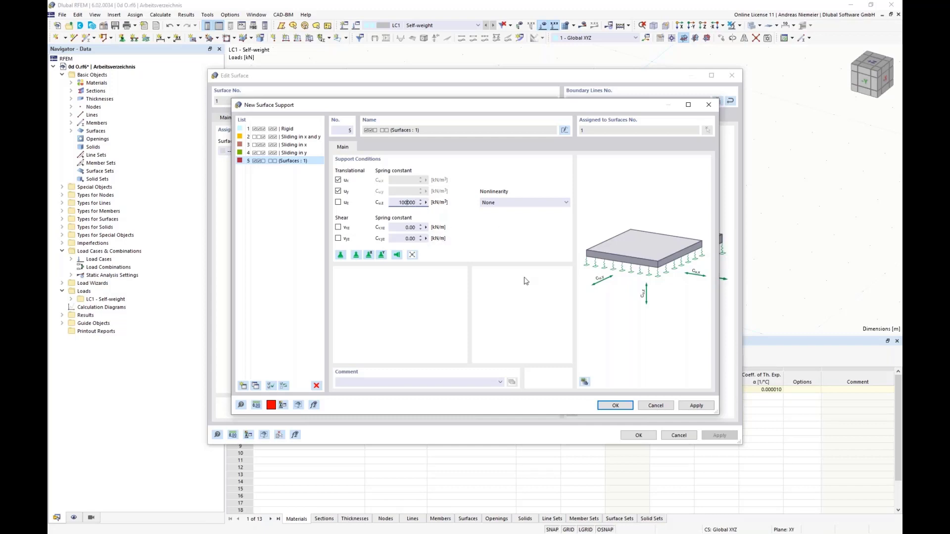
click(616, 405)
click(639, 435)
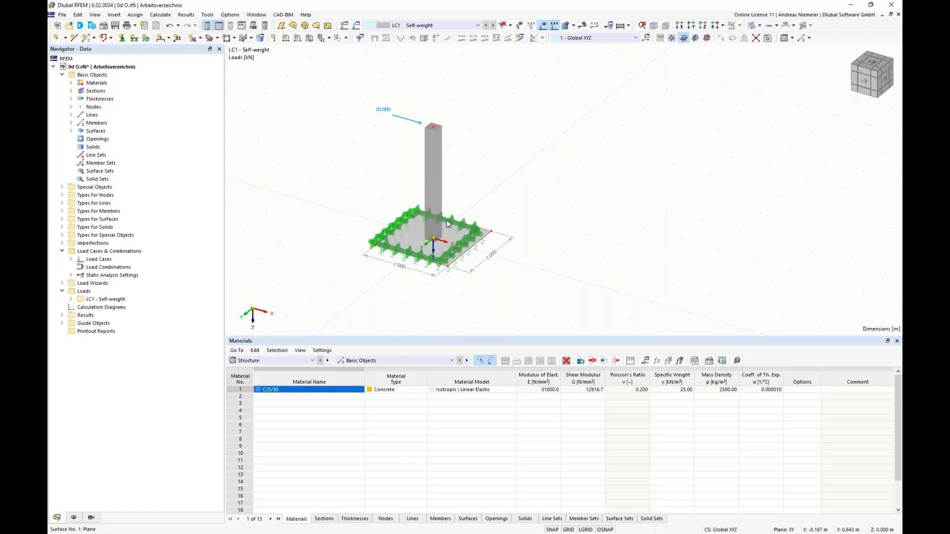
Calculate LC1 and display the resulting deformations on a wireframe model
click(582, 25)
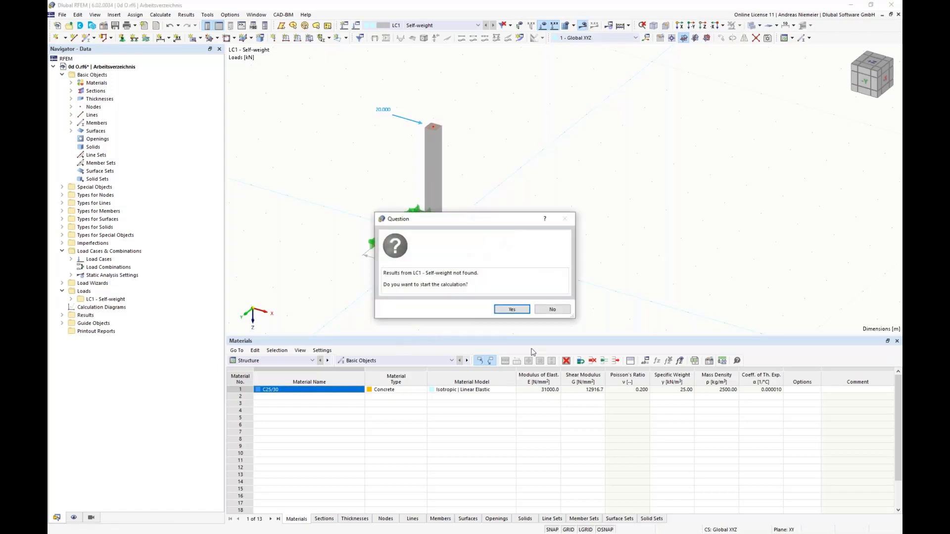
click(515, 310)
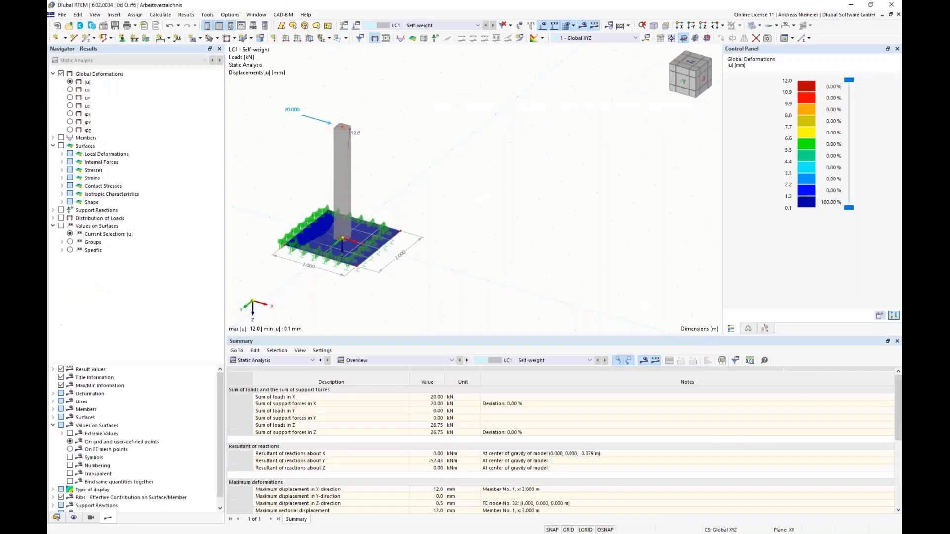
scroll(570, 304, down, 2)
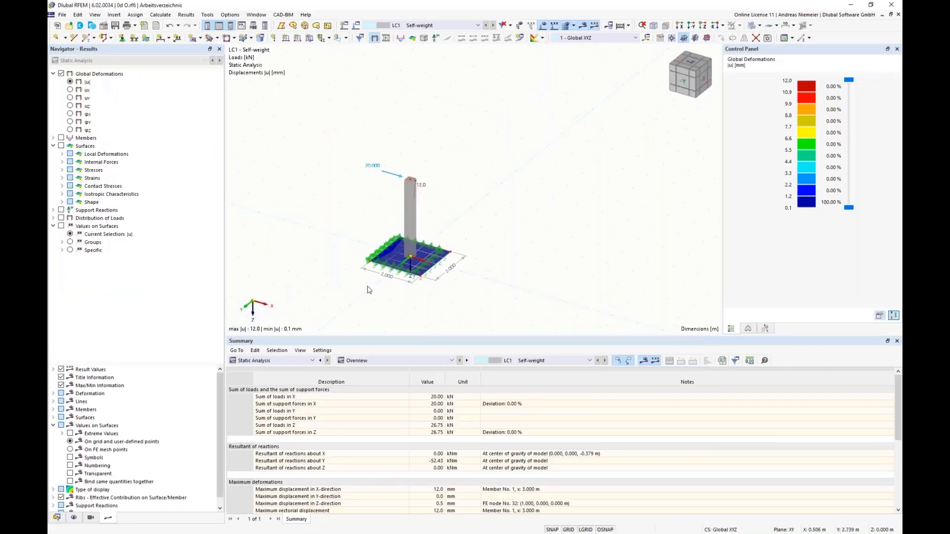
scroll(369, 290, up, 3)
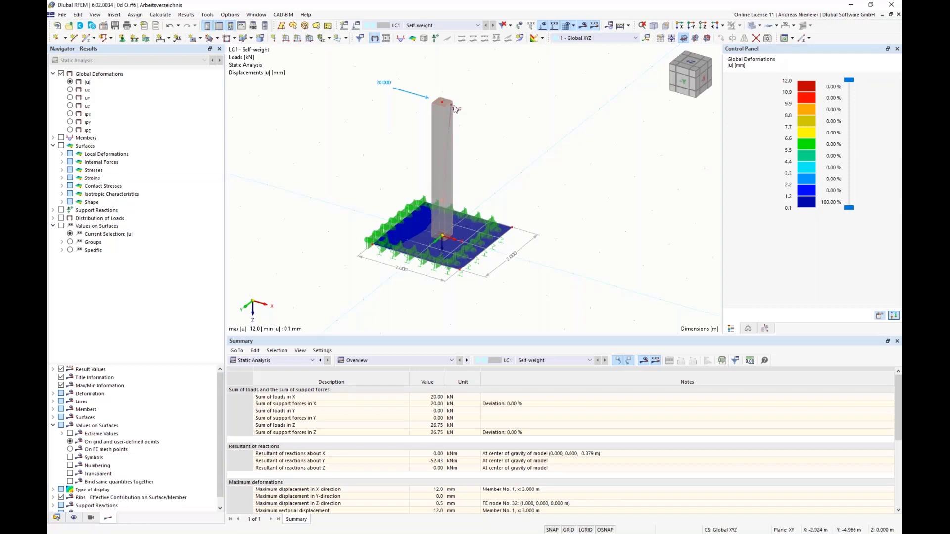
click(760, 25)
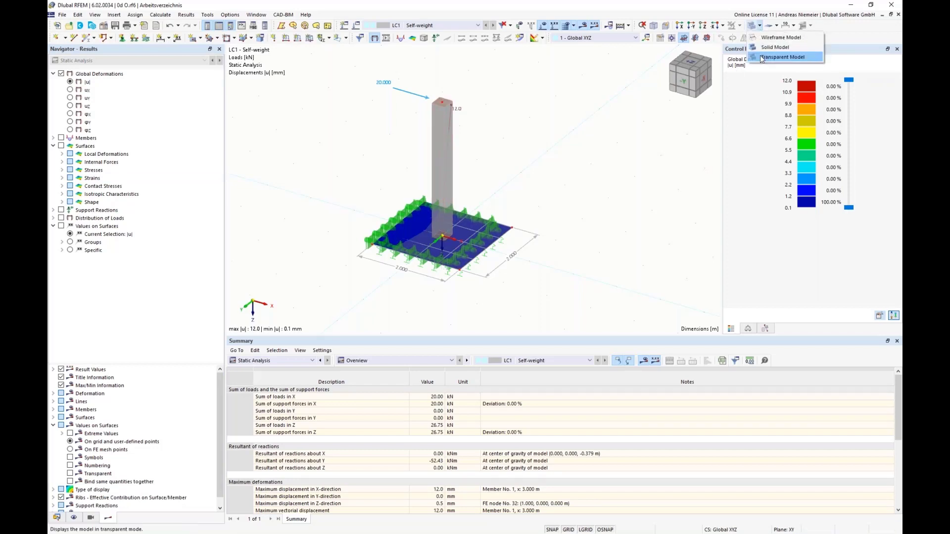
click(782, 36)
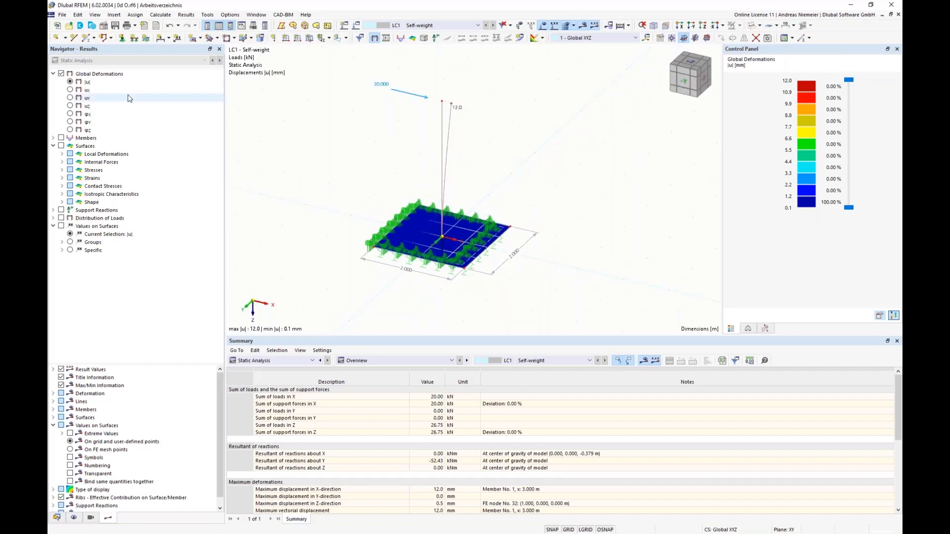
Display the column's member internal forces, first the shear force Vz and finally the bending moment My
click(53, 138)
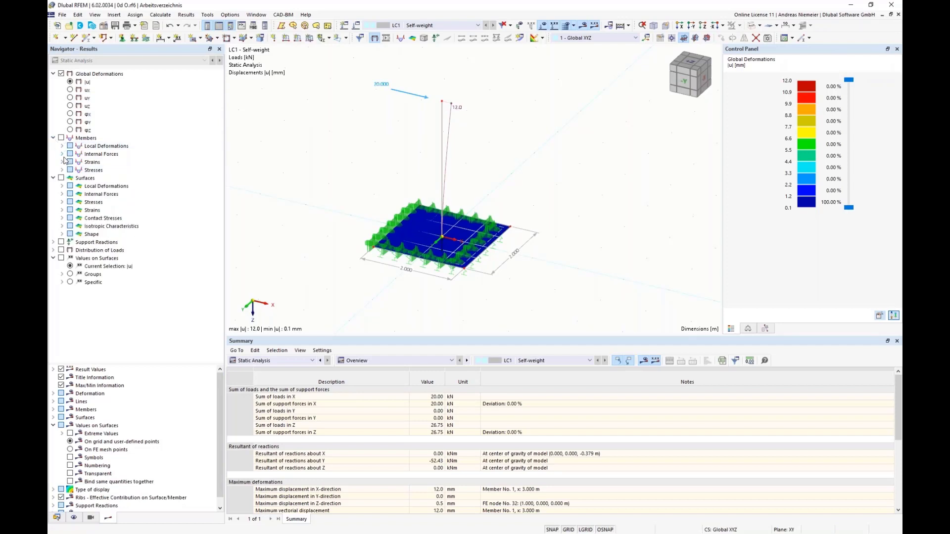
click(61, 154)
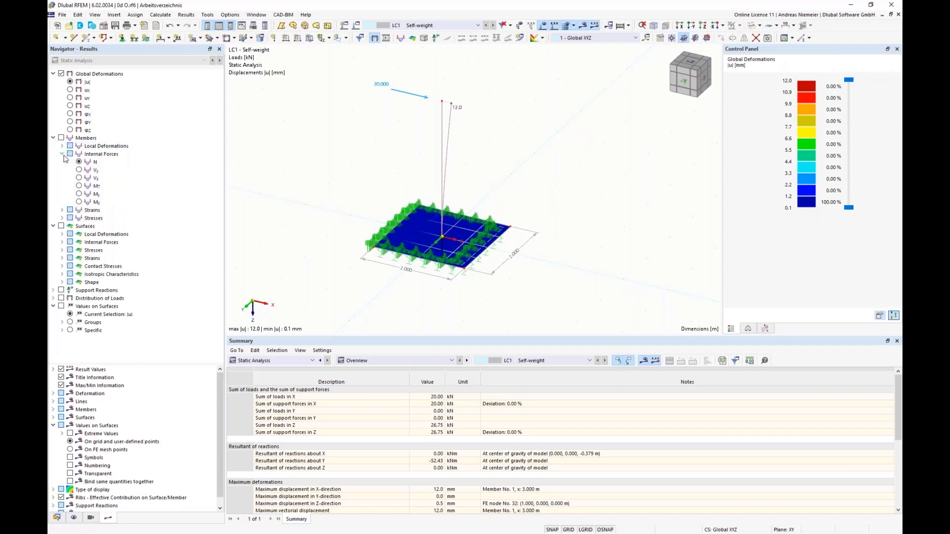
click(79, 178)
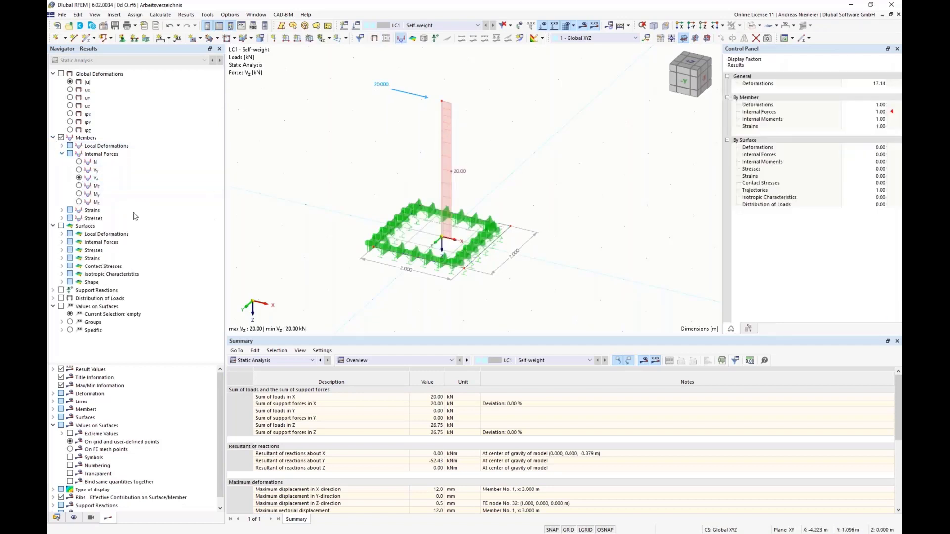
click(79, 195)
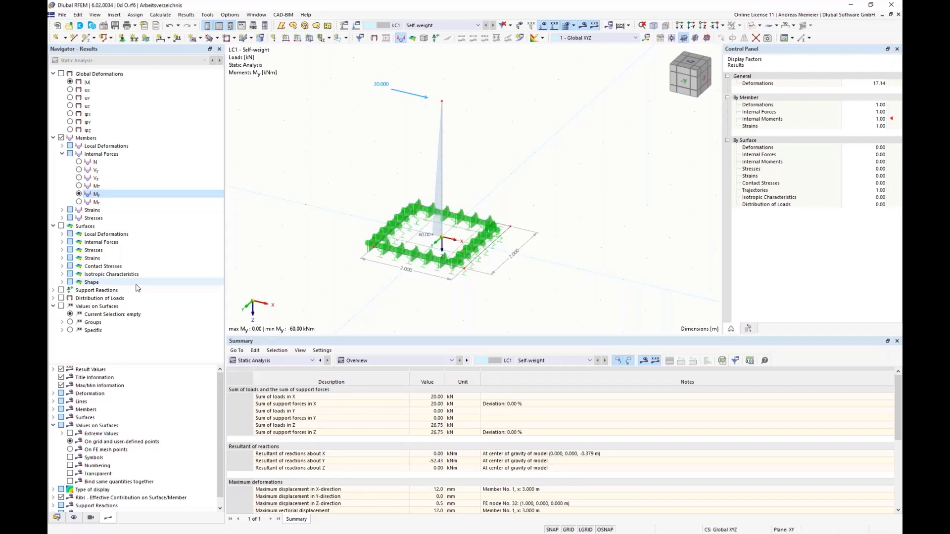
Display the slab's basic internal moment mx together with the column moment
click(61, 242)
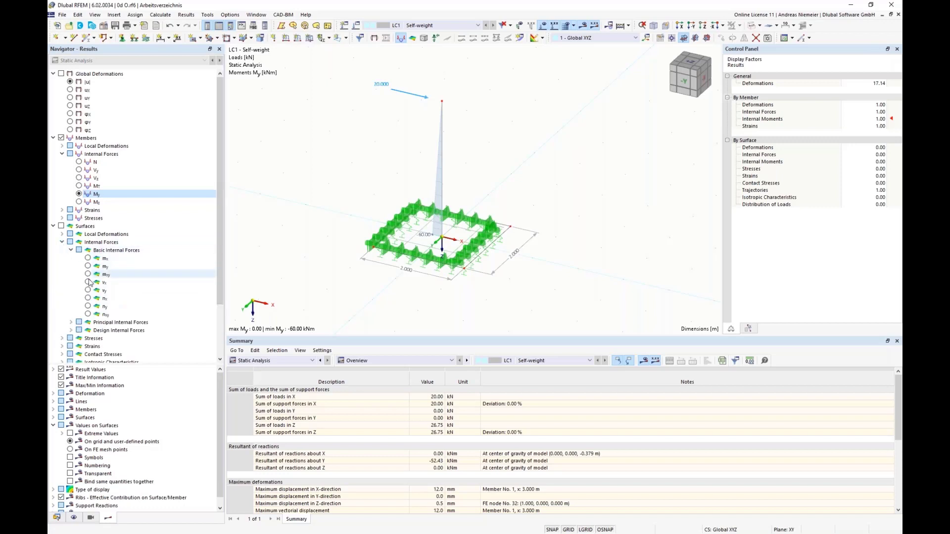
click(88, 259)
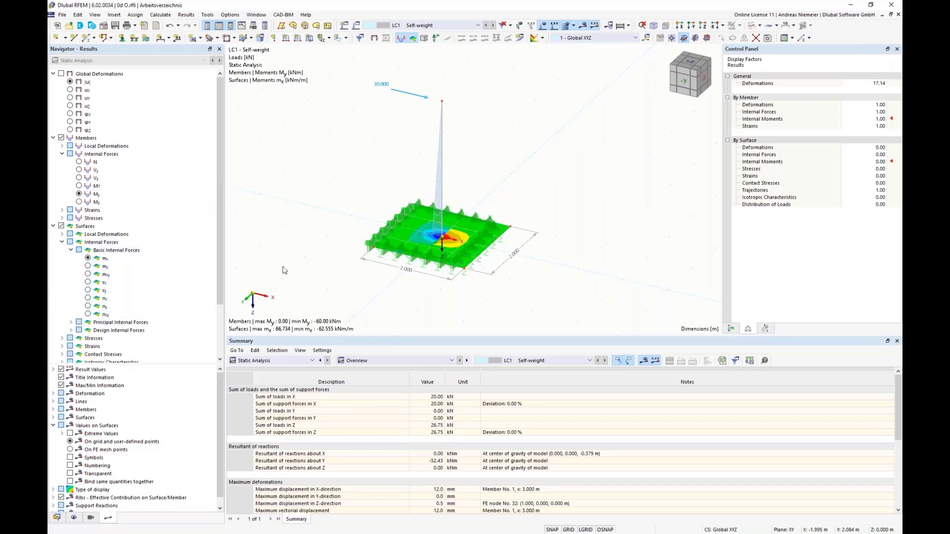
scroll(75, 245, down, 3)
click(62, 179)
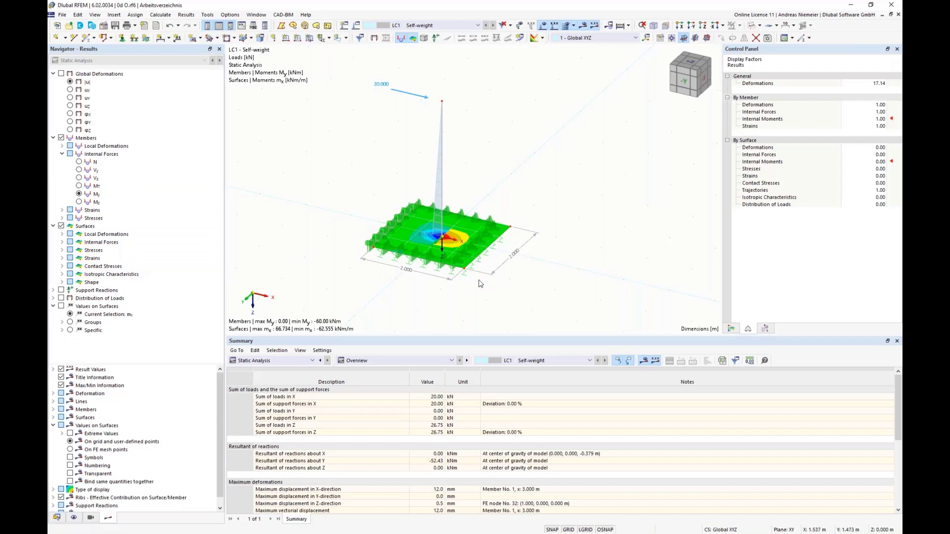
Switch the slab's surface results to the contact stresses σz
click(62, 267)
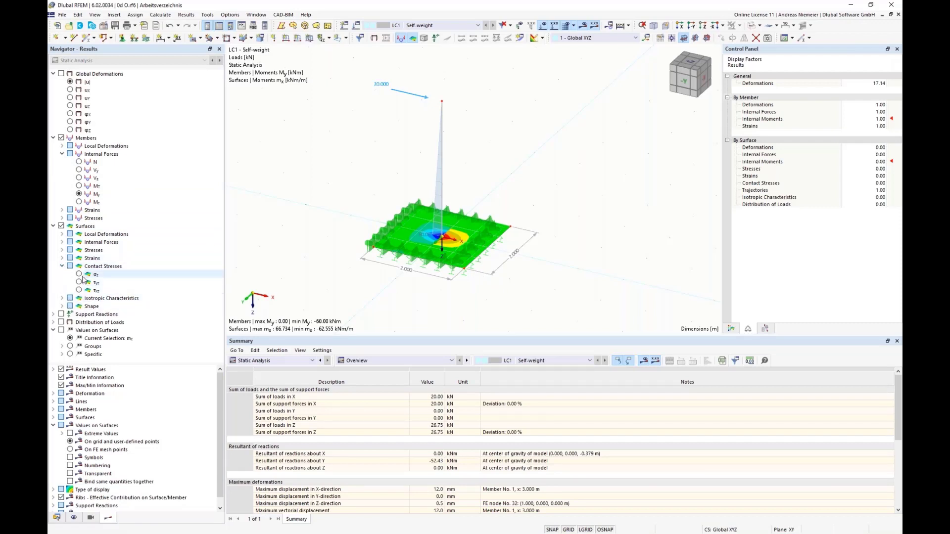
click(79, 274)
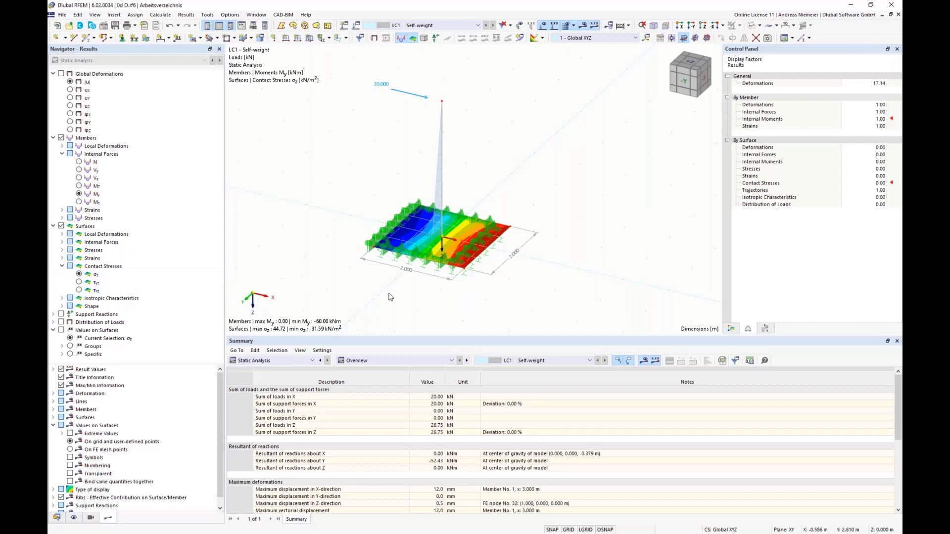
middle_drag(516, 284, 505, 287)
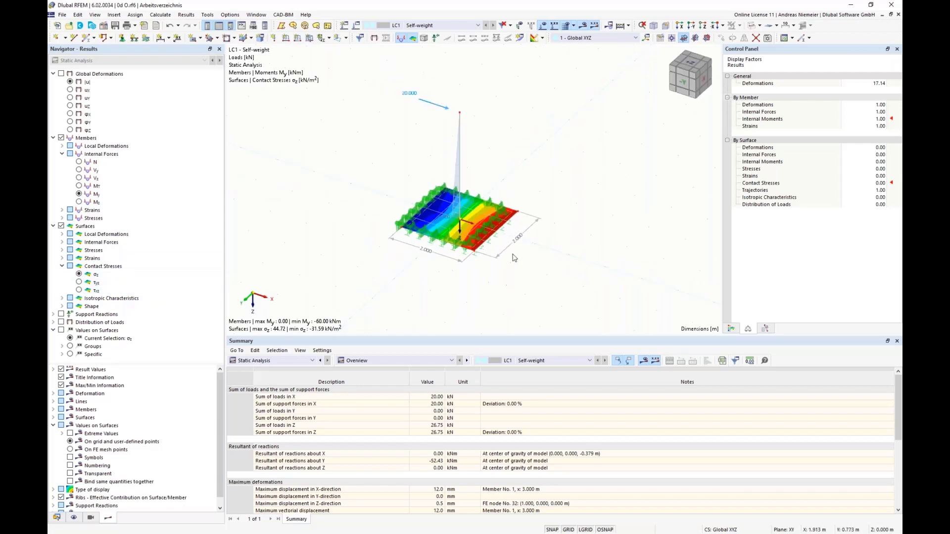
Turn off the display of the types for surfaces to hide the support symbols, and examine the slab's contact stress distribution
click(73, 517)
scroll(150, 198, up, 11)
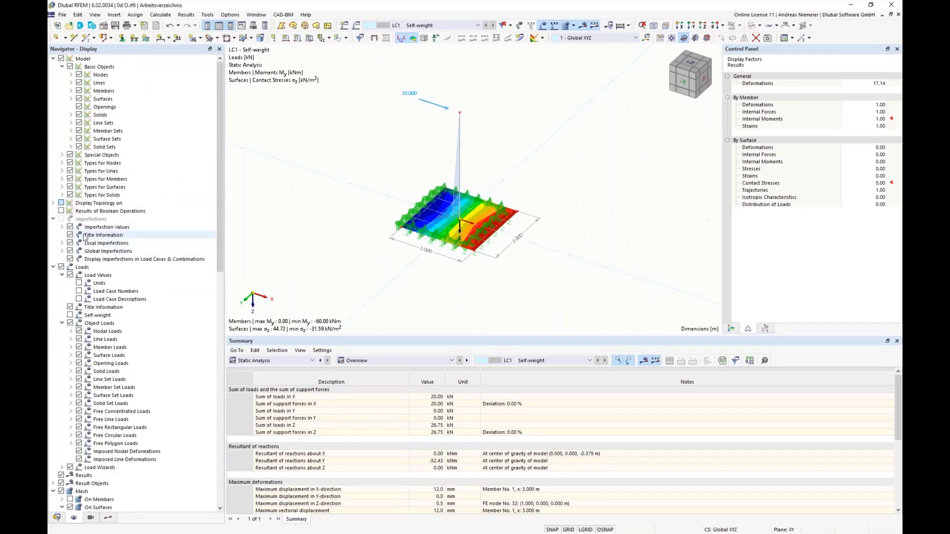
click(70, 188)
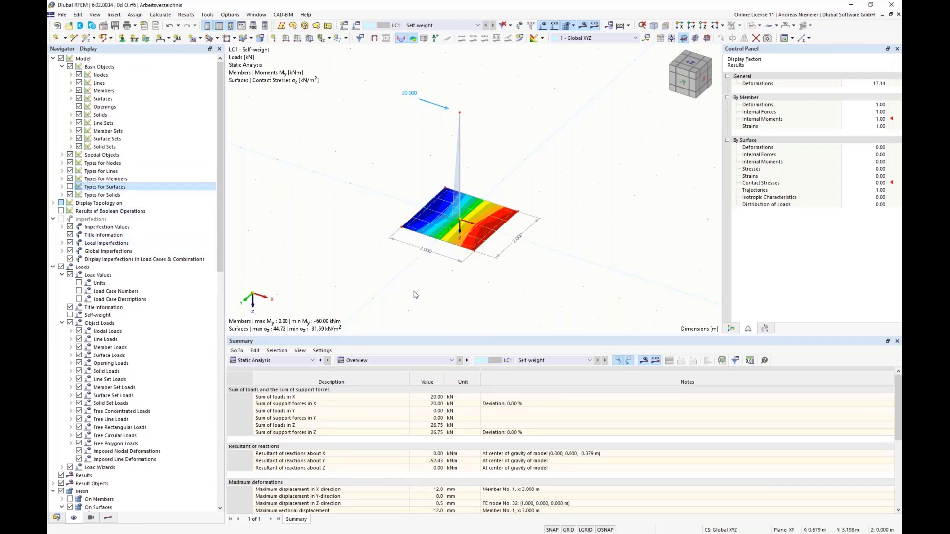
scroll(404, 238, up, 3)
scroll(634, 174, up, 2)
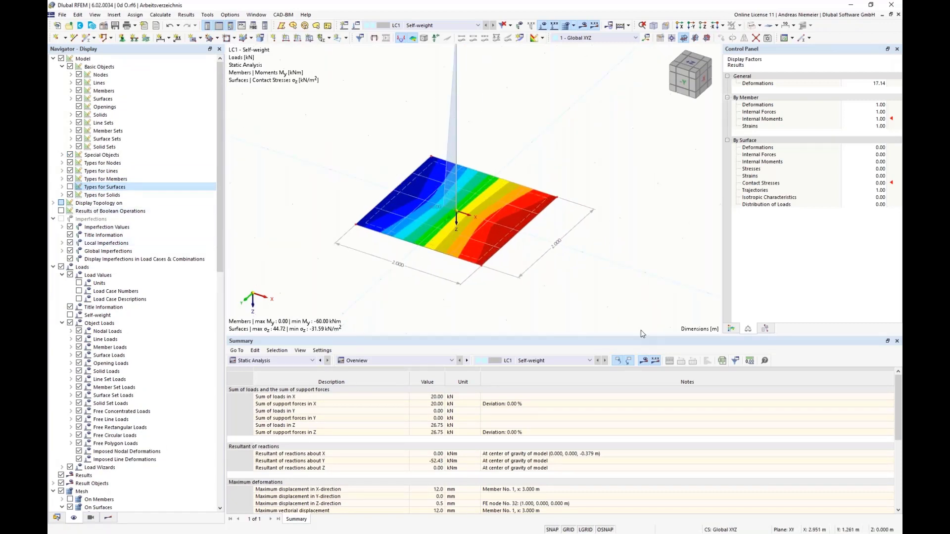
scroll(459, 224, down, 3)
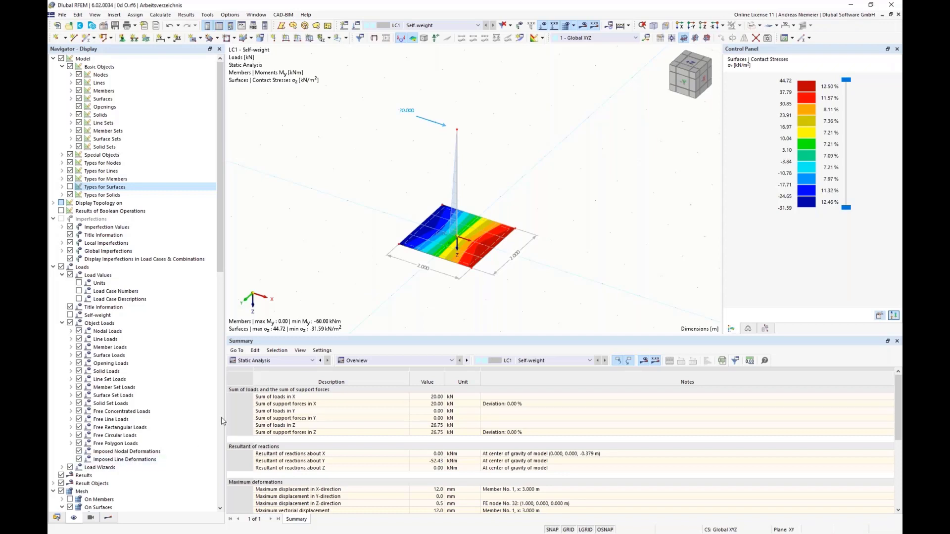
Delete the four unassigned surface supports and their empty rows from the structure's surface supports table, keeping only the support assigned to surface 1
click(277, 361)
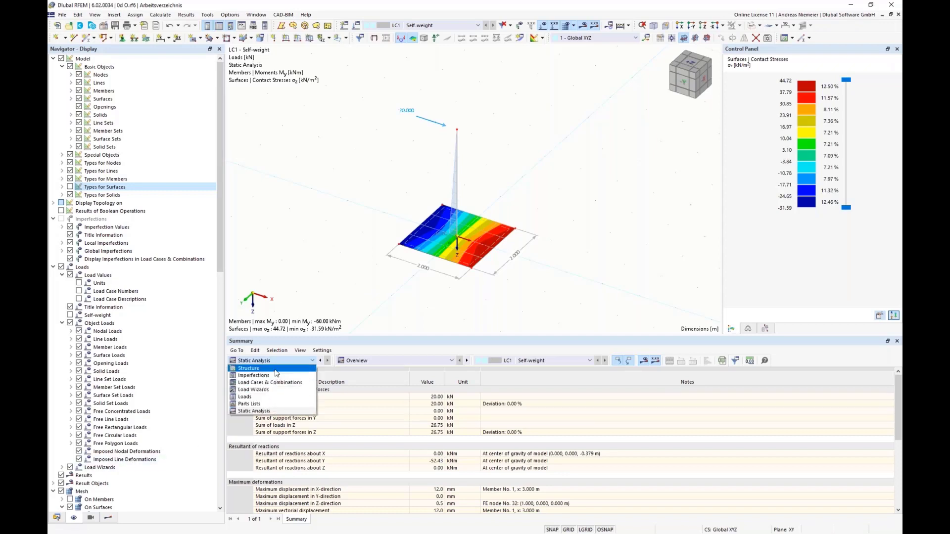
click(276, 369)
click(391, 361)
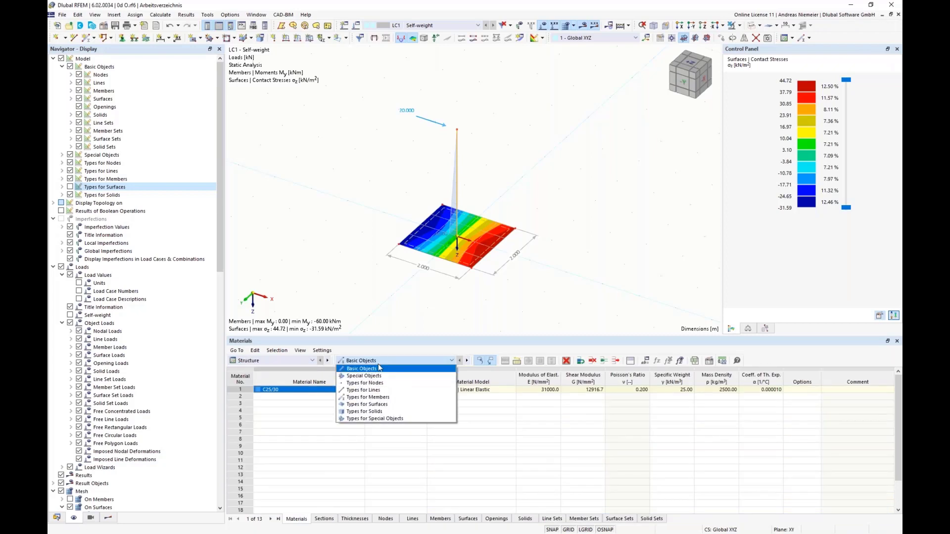
click(384, 406)
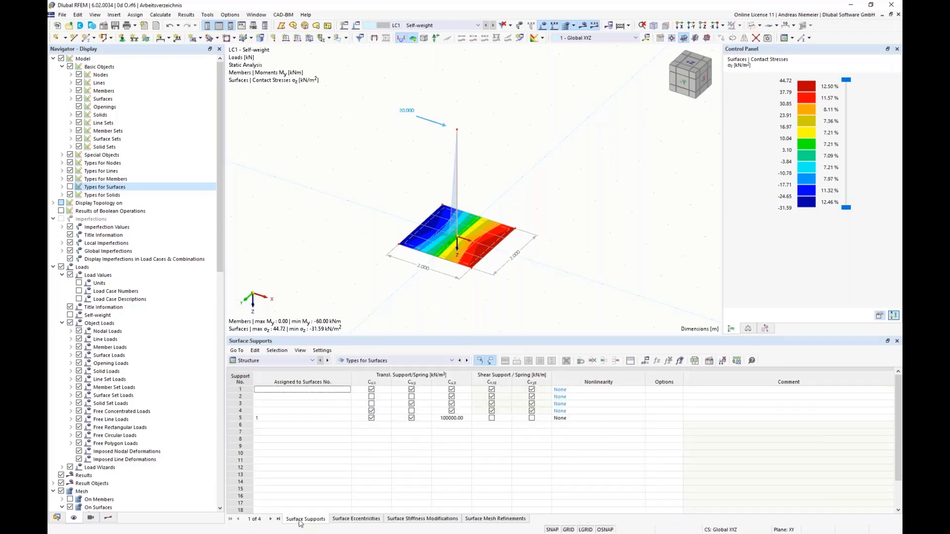
drag(282, 388, 280, 412)
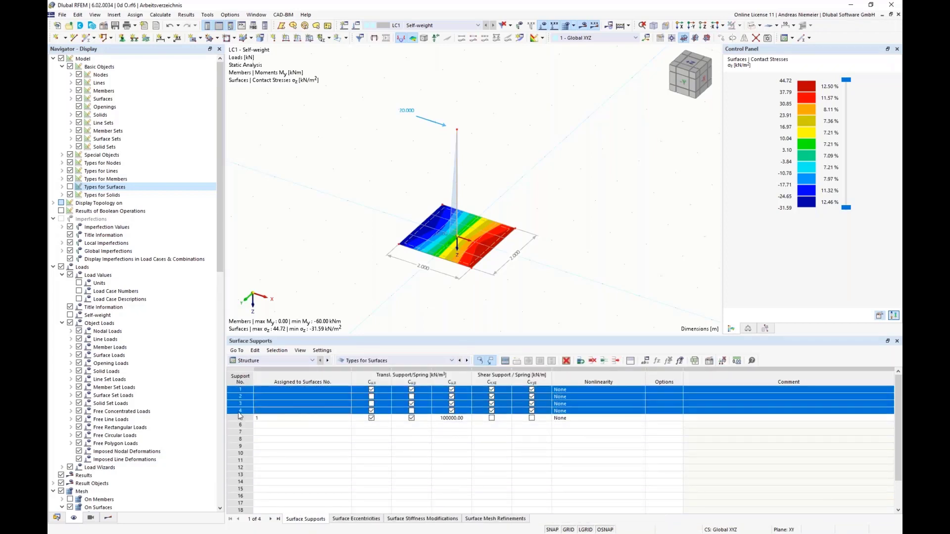
click(566, 361)
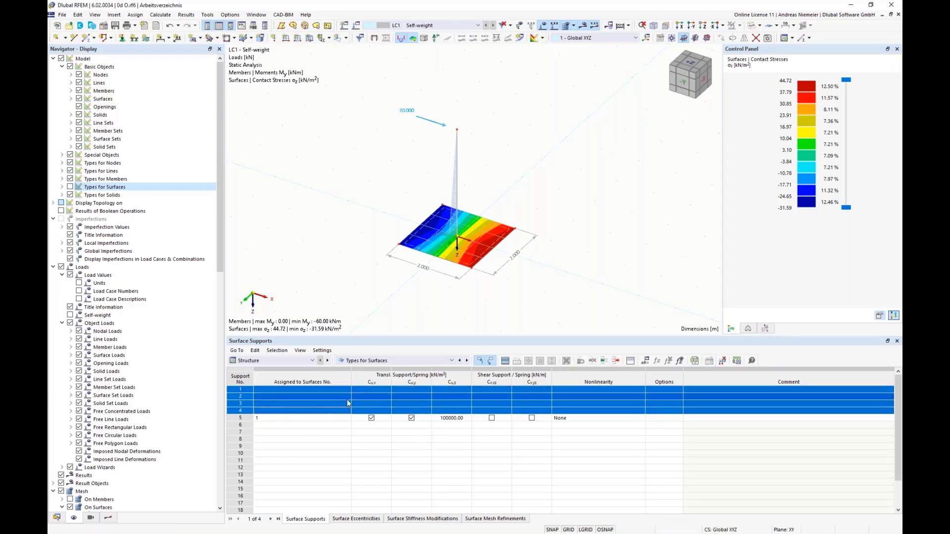
click(615, 360)
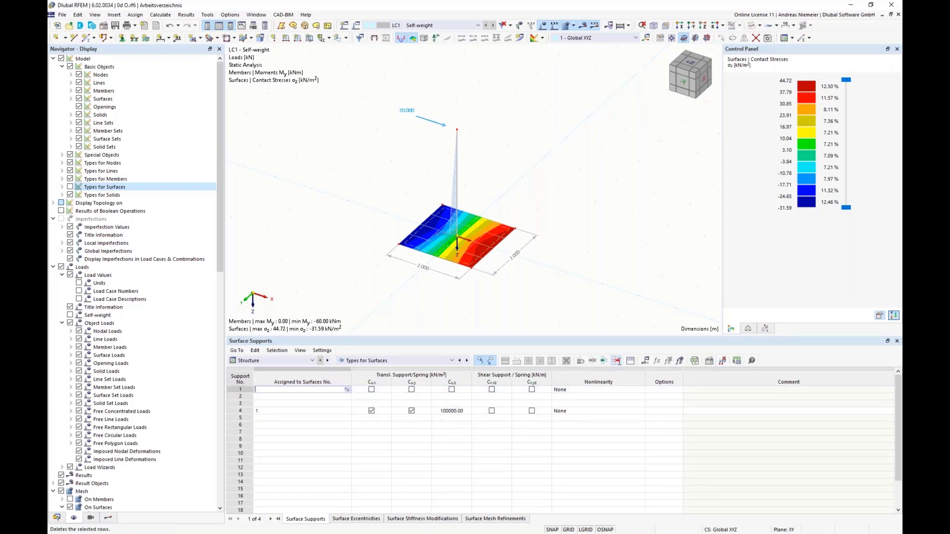
click(615, 360)
click(616, 360)
click(615, 361)
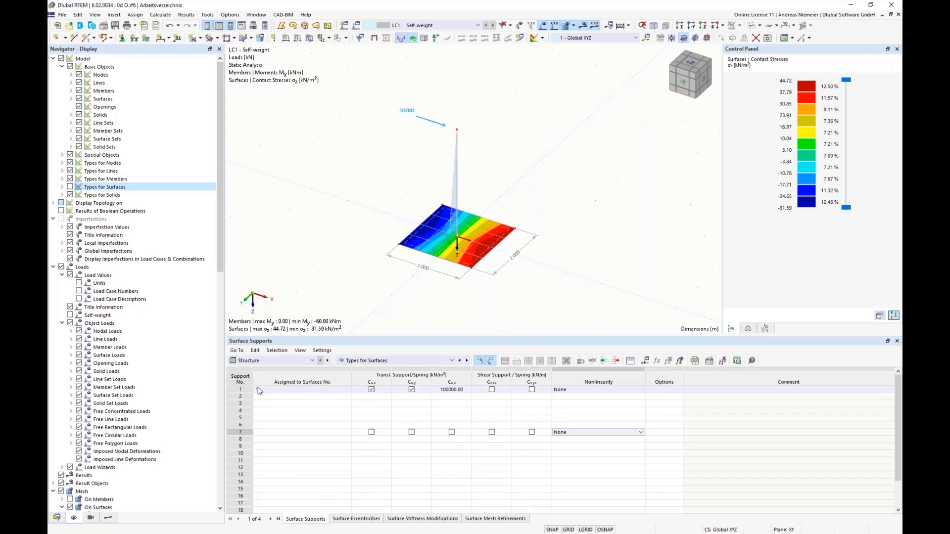
Set the nonlinearity of the slab's surface support to Failure if negative contact stress σz
click(609, 392)
click(642, 391)
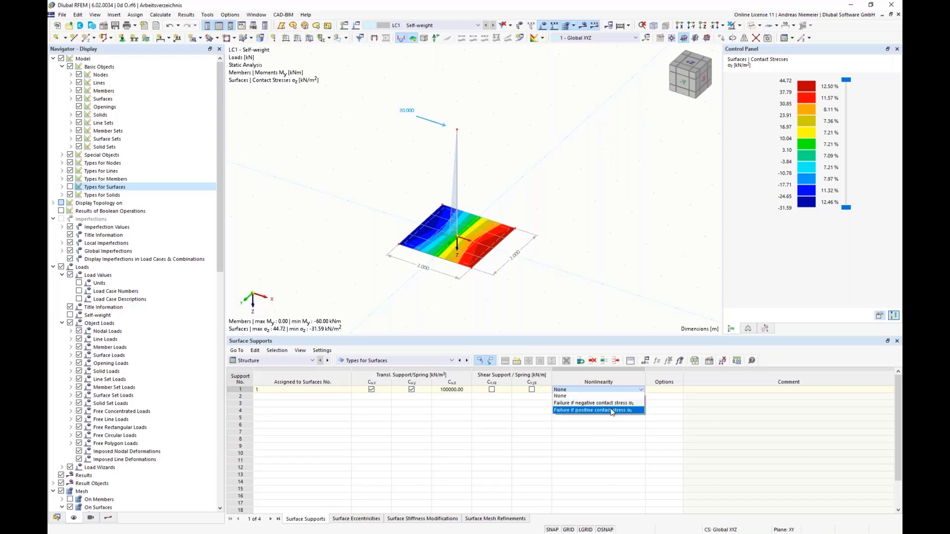
click(607, 391)
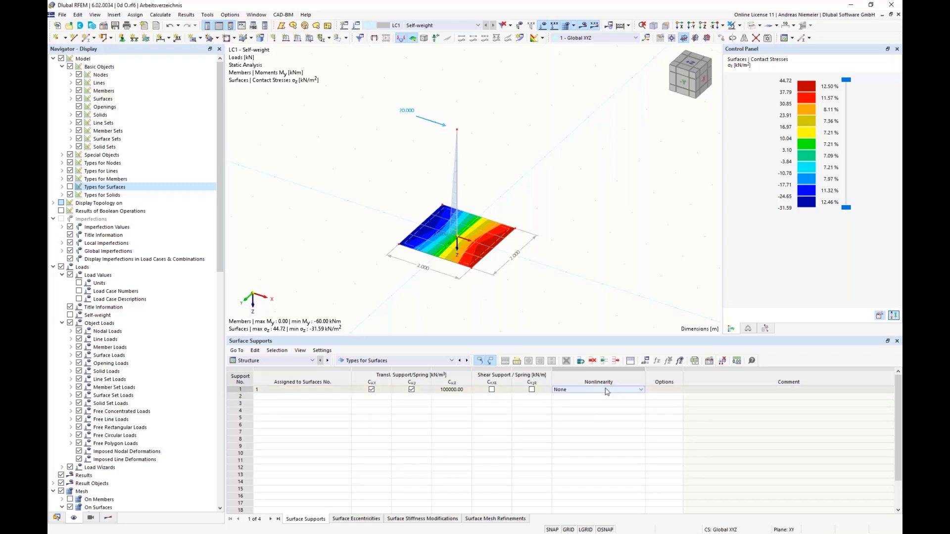
click(607, 391)
click(580, 404)
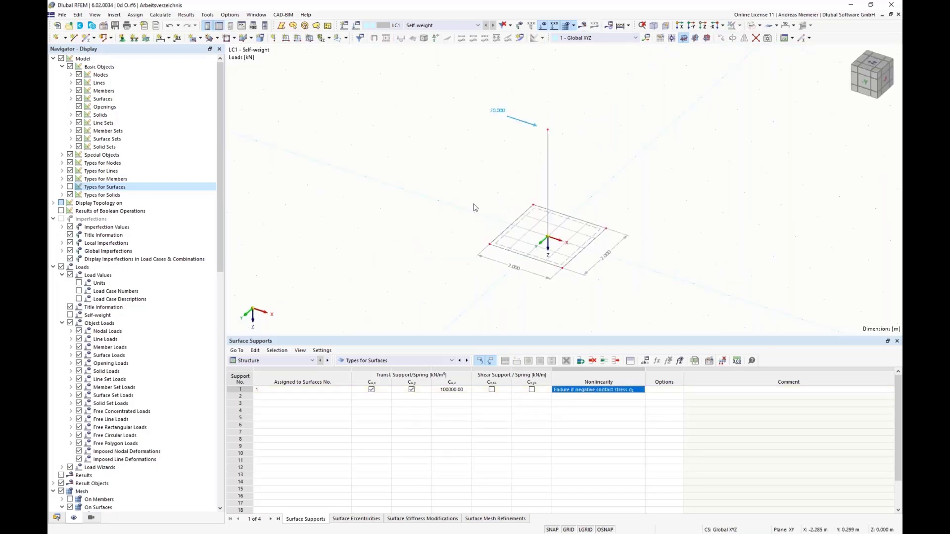
Calculate load case LC1 - Self-weight with the nonlinear surface support and dismiss the calculation message
click(582, 25)
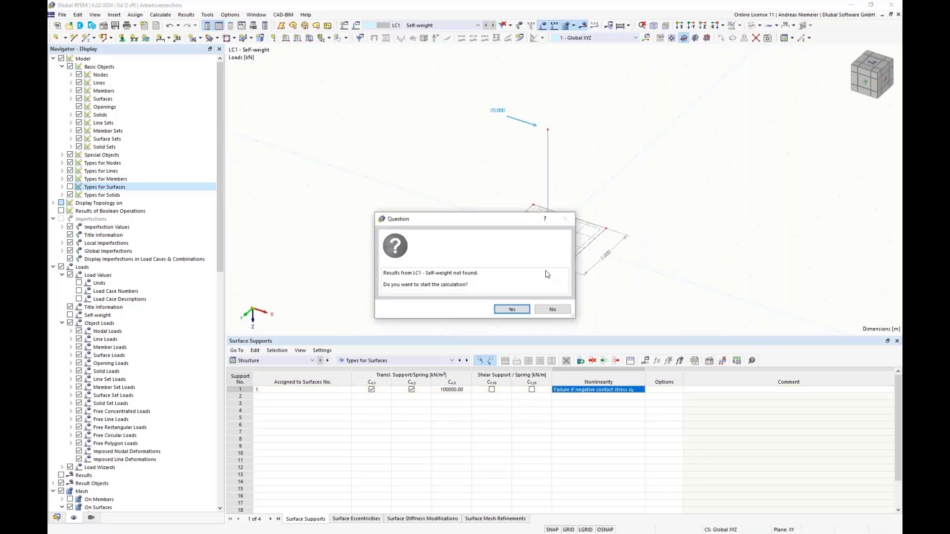
click(513, 309)
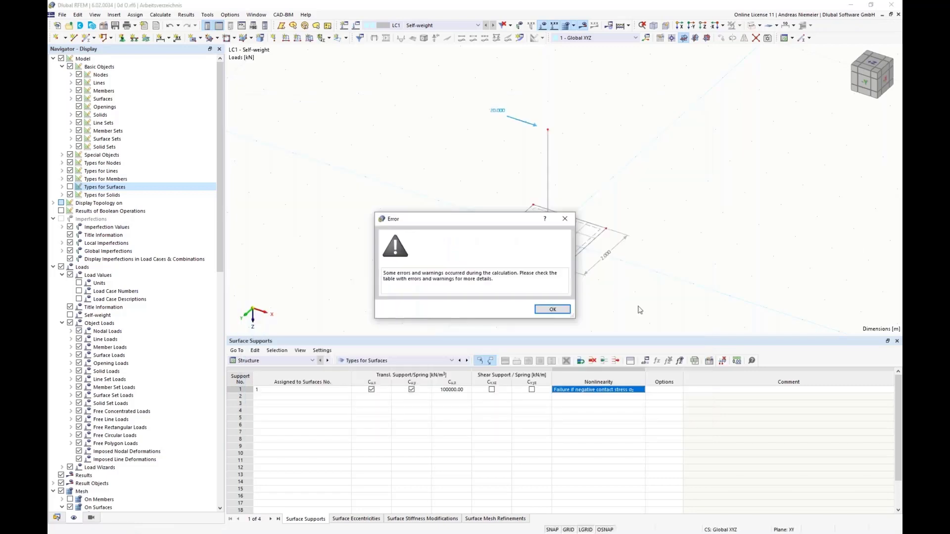
click(546, 311)
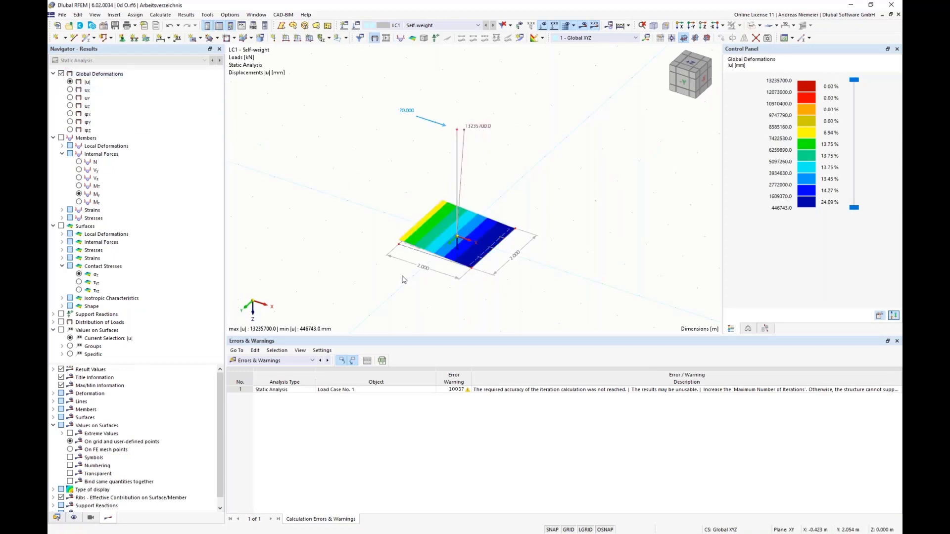
Examine the global deformation of the column and slab in the -Y side view
click(685, 88)
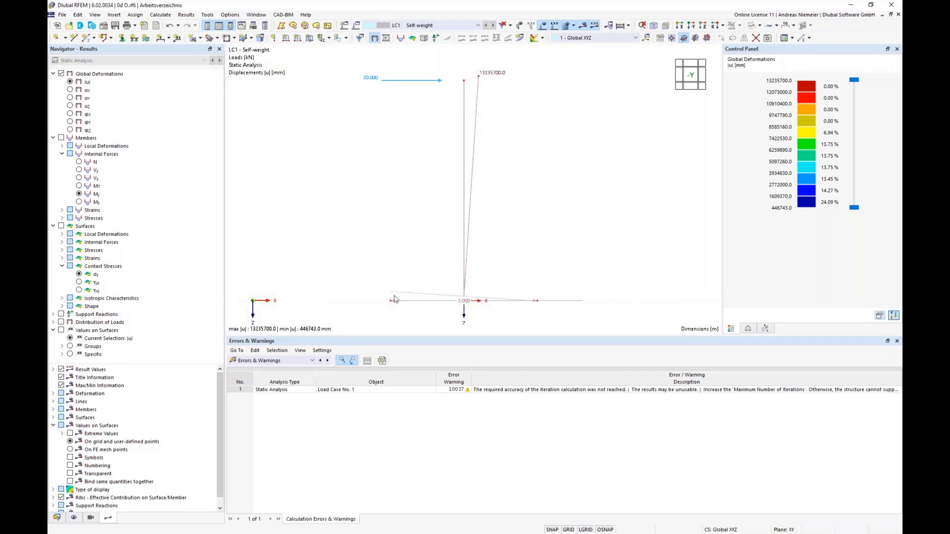
scroll(394, 312, up, 2)
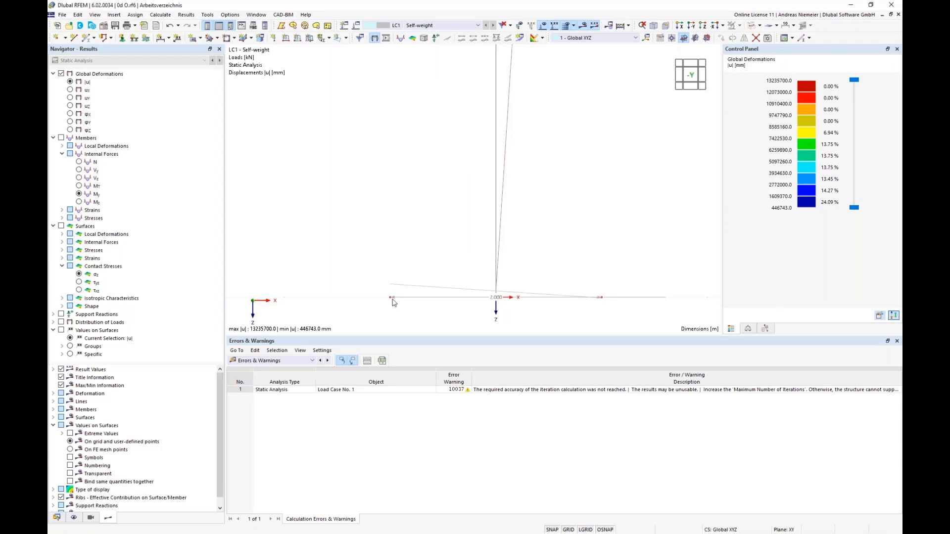
scroll(395, 307, down, 1)
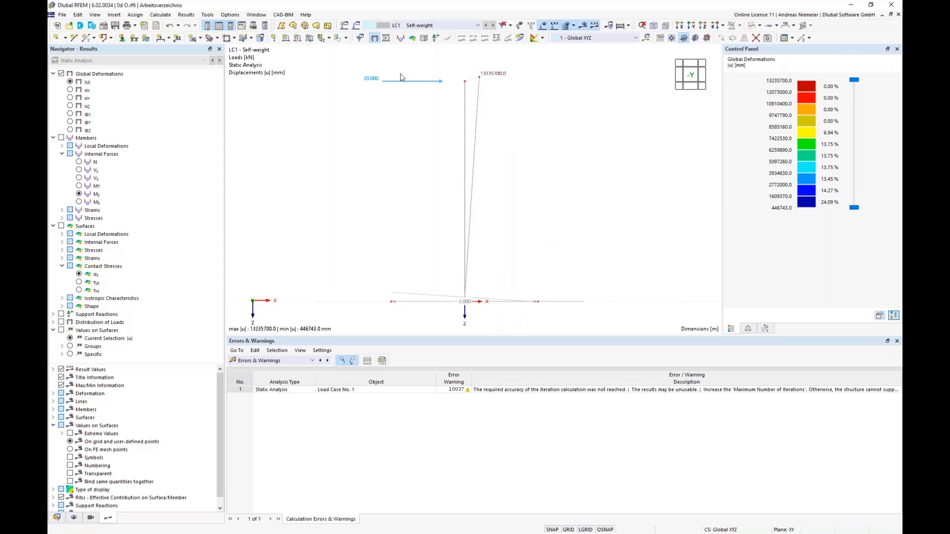
Display the column's bending moment My and examine it with the foundation slab, ending in the -Y side view
click(79, 194)
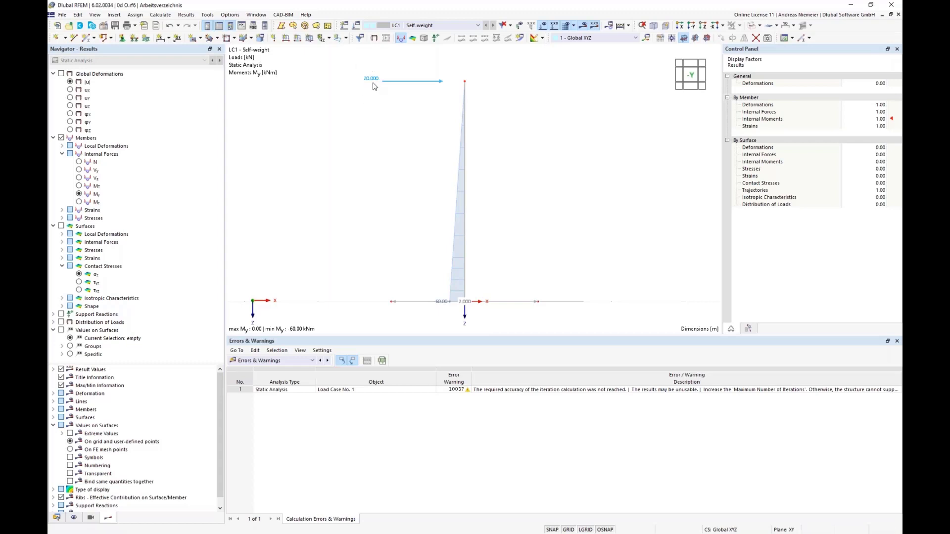
ctrl+middle_drag(573, 214, 590, 149)
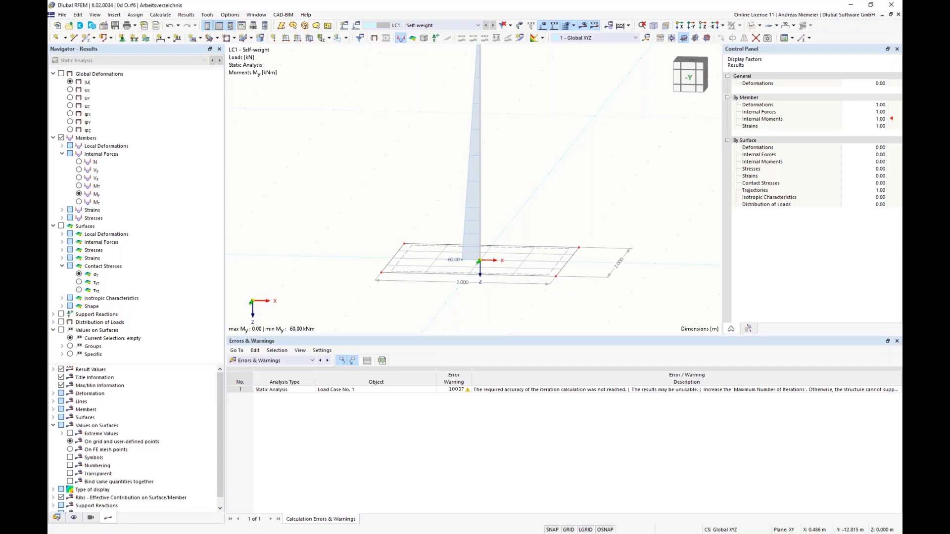
click(689, 78)
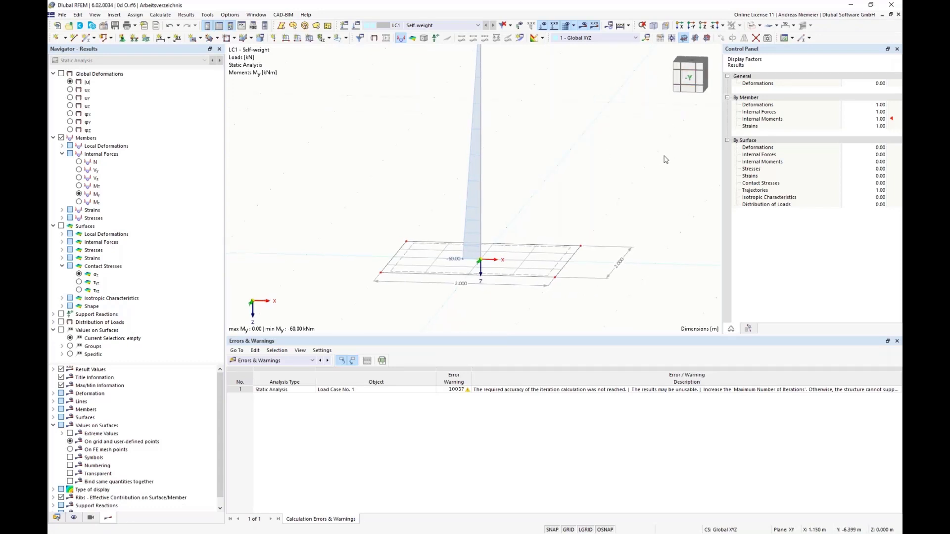
click(691, 80)
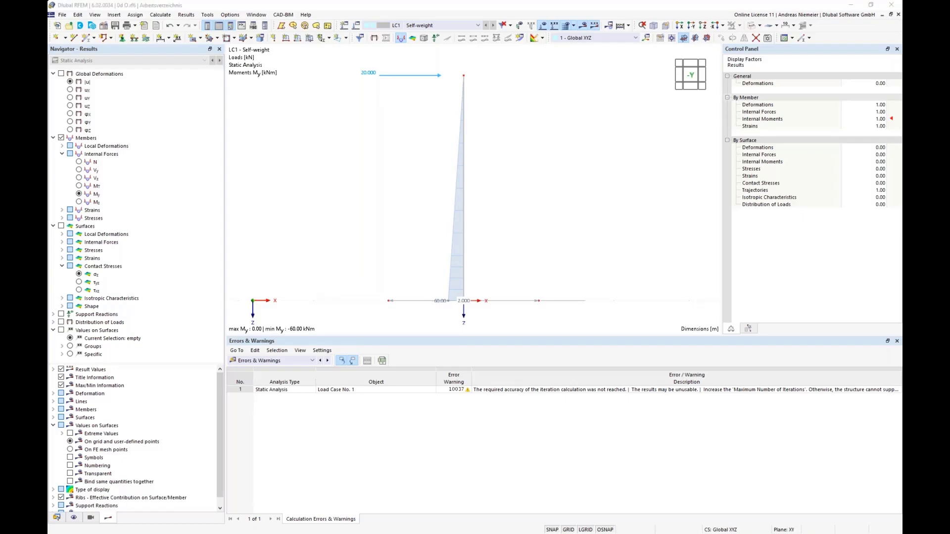
Capture a screenshot of the column with its moment diagram, and show the static analysis results table in RFEM
key(Print)
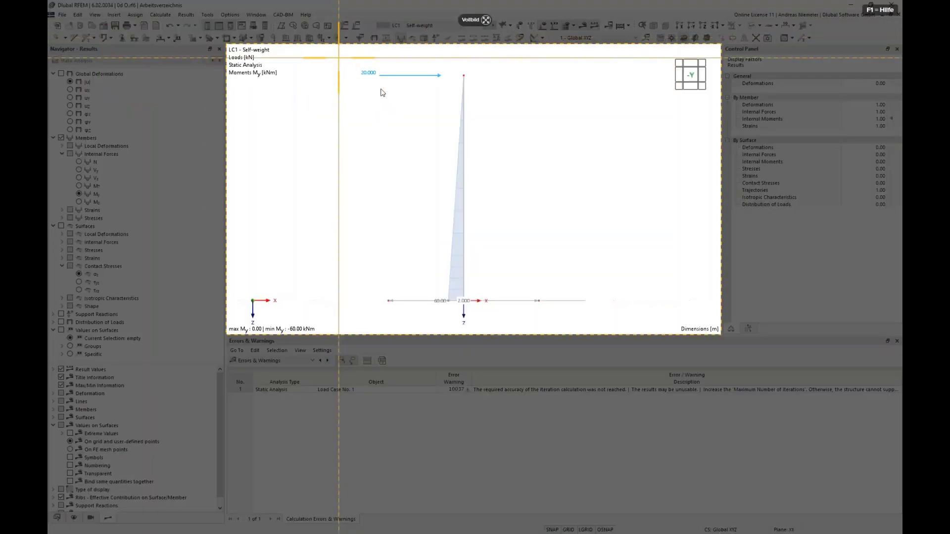
drag(339, 56, 590, 330)
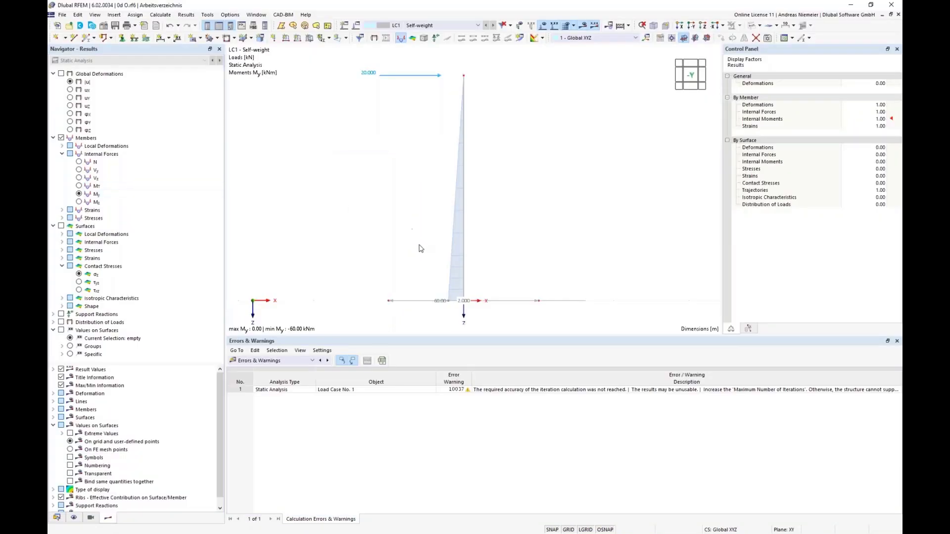
click(283, 363)
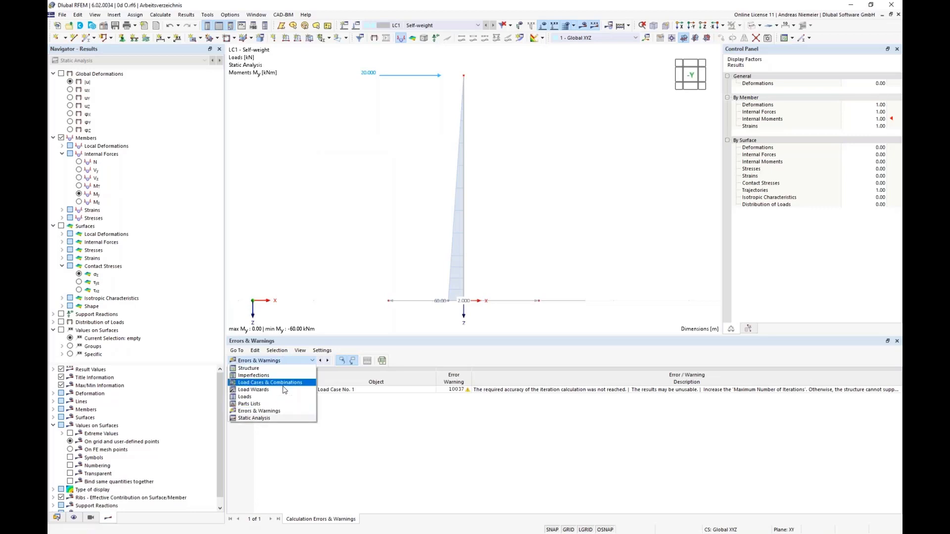
click(286, 417)
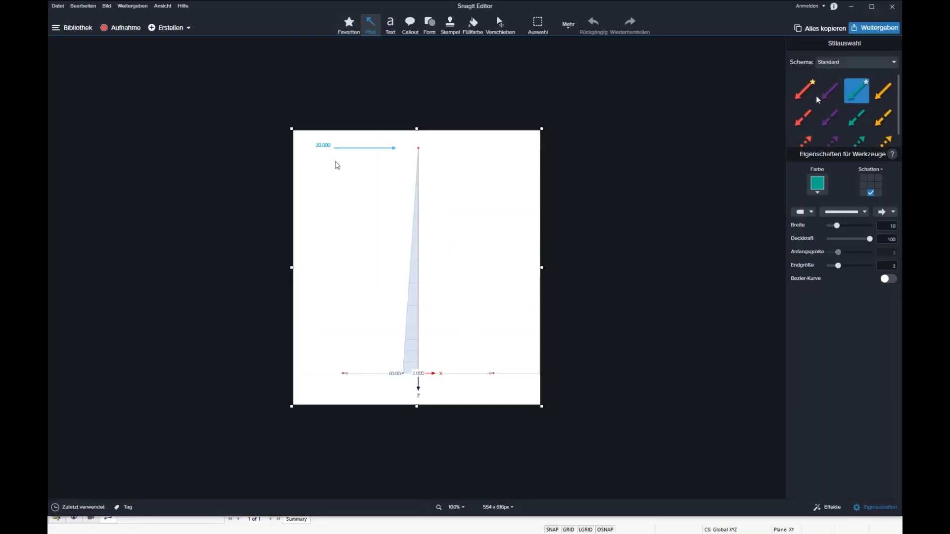
In Snagit Editor, draw a purple arrow down from the column base, a red arrow down onto the slab's right edge and a red arrow up at the column
click(830, 90)
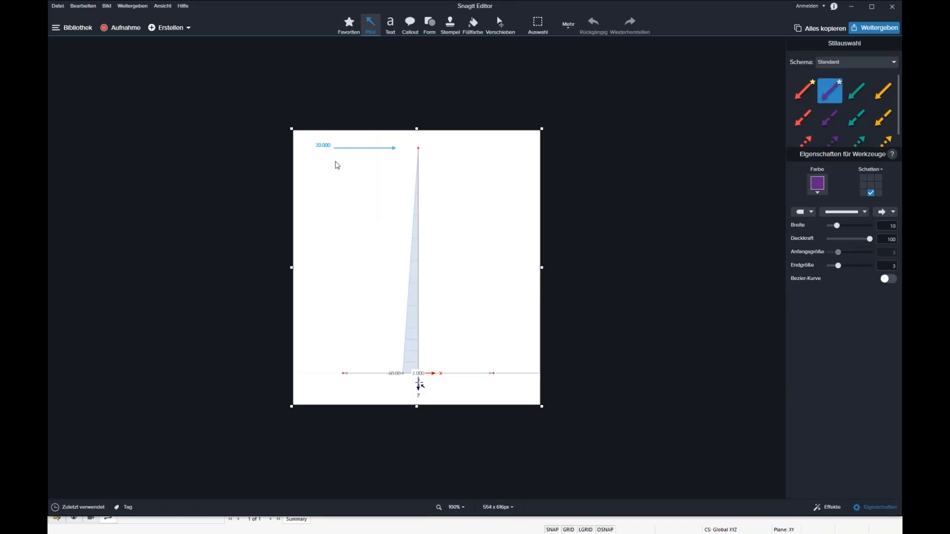
drag(417, 376, 417, 452)
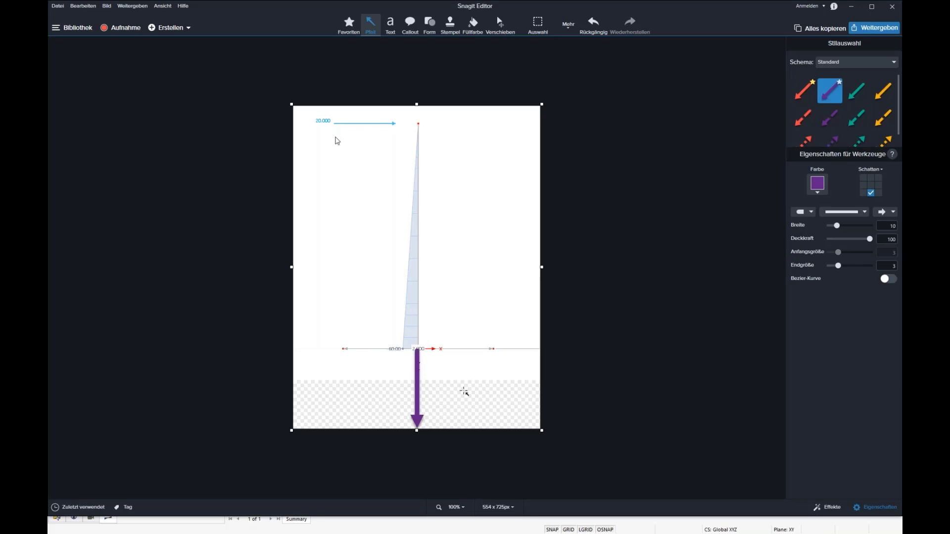
click(803, 91)
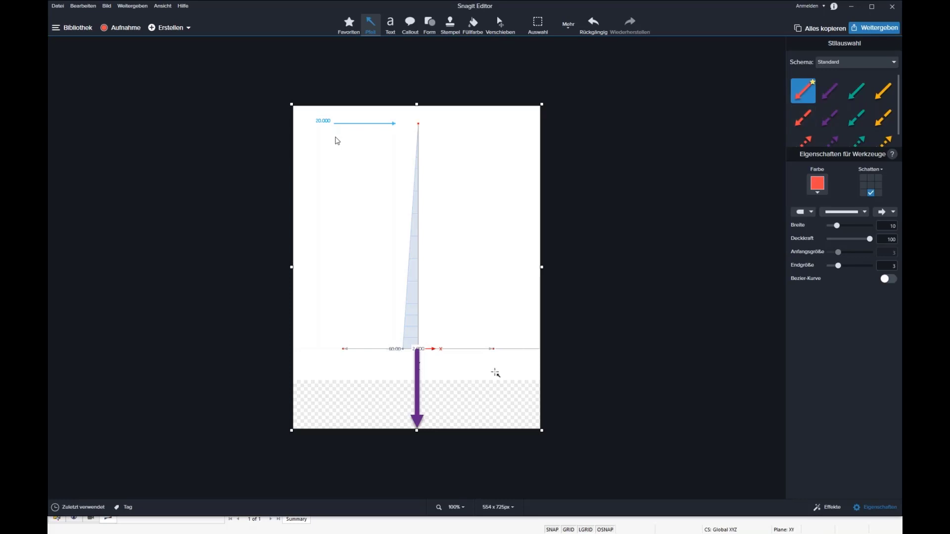
drag(494, 300, 492, 349)
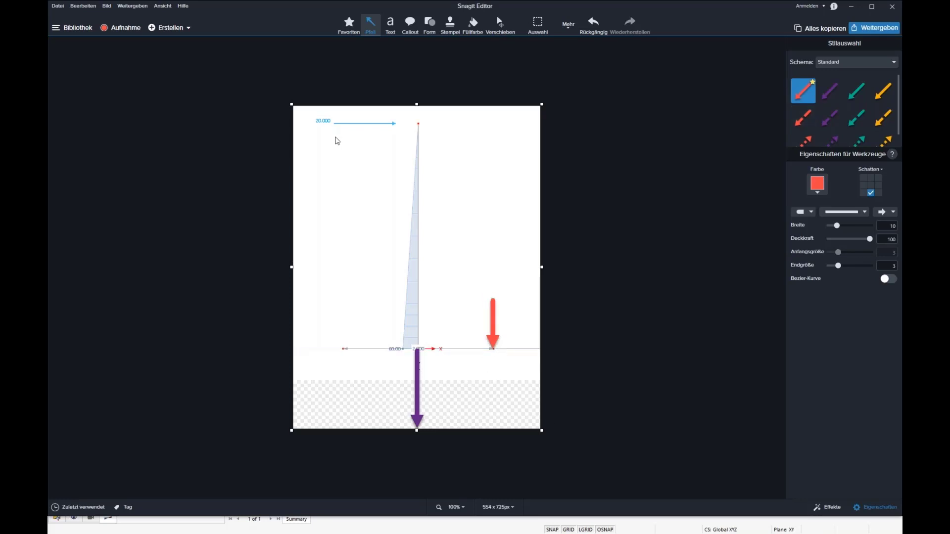
mouse_move(417, 344)
mouse_down()
mouse_move(418, 300)
mouse_move(418, 310)
mouse_up()
Align the red and purple arrows with the column axis and slab edge, and lengthen both red arrows upward to equal height
mouse_move(495, 331)
mouse_down()
mouse_move(493, 399)
mouse_move(504, 322)
mouse_move(494, 406)
mouse_move(497, 331)
mouse_move(496, 340)
mouse_up()
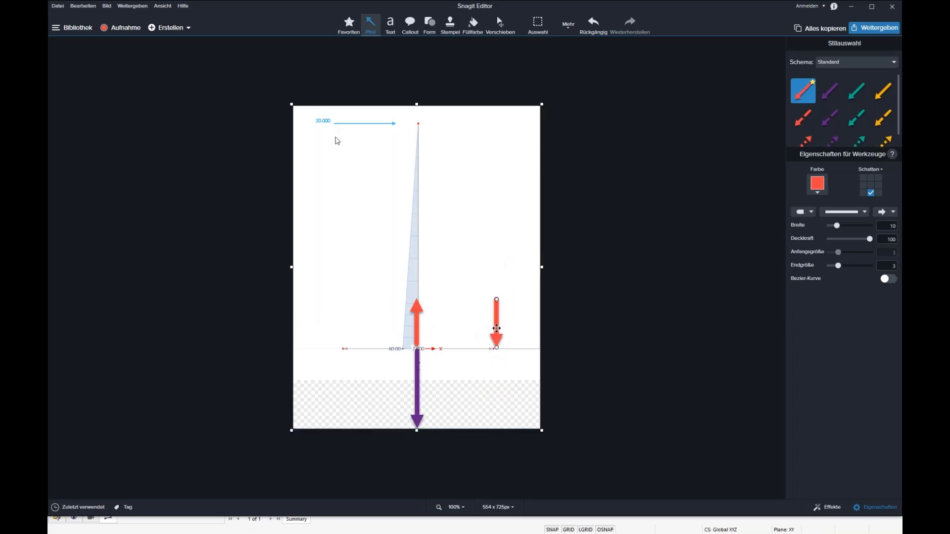
drag(418, 318, 420, 316)
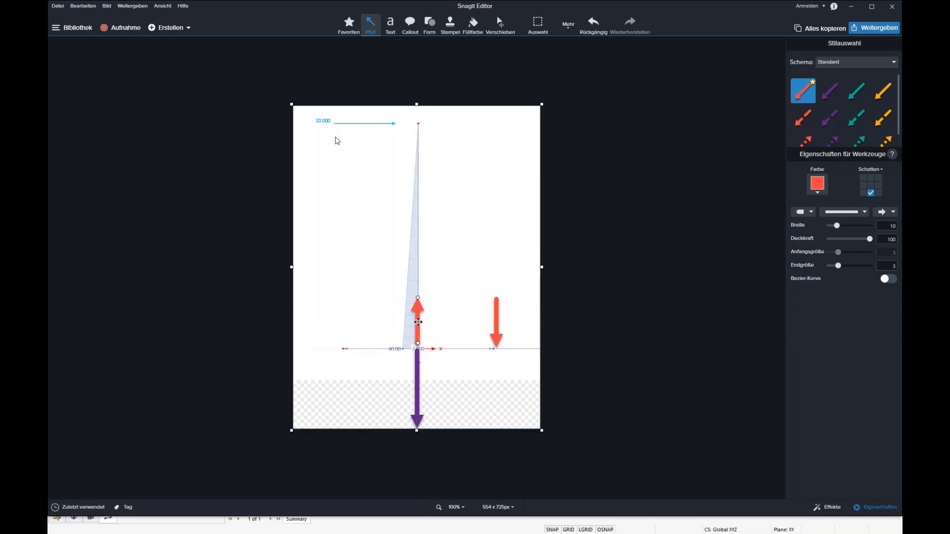
click(413, 407)
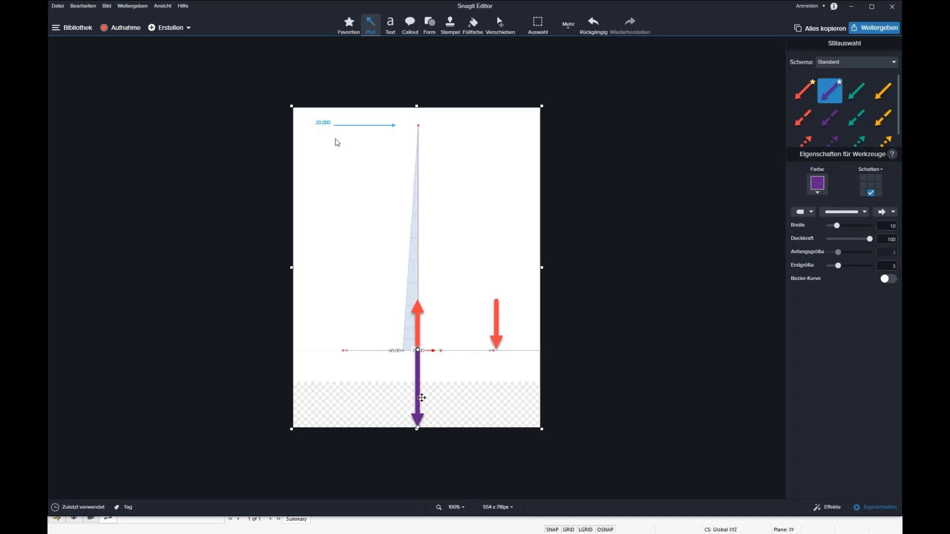
click(418, 310)
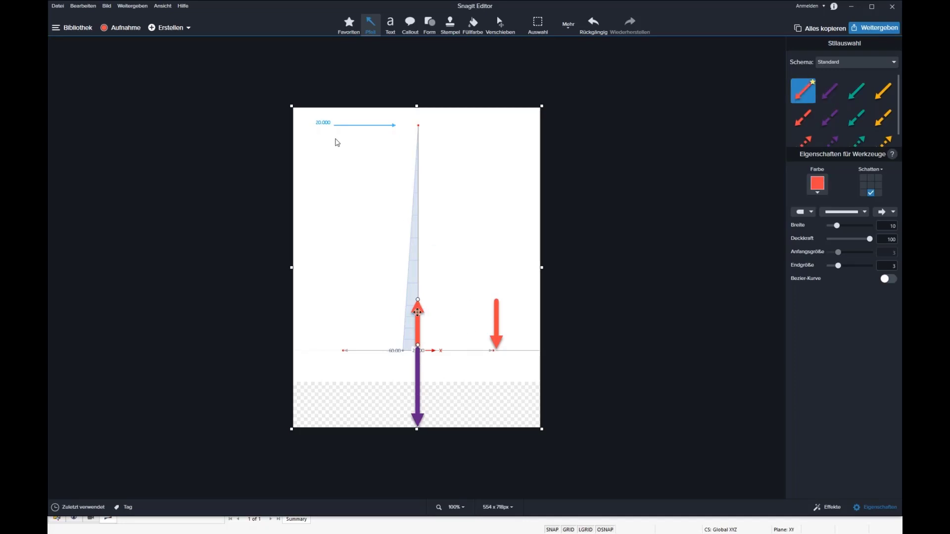
drag(418, 301, 418, 265)
click(496, 302)
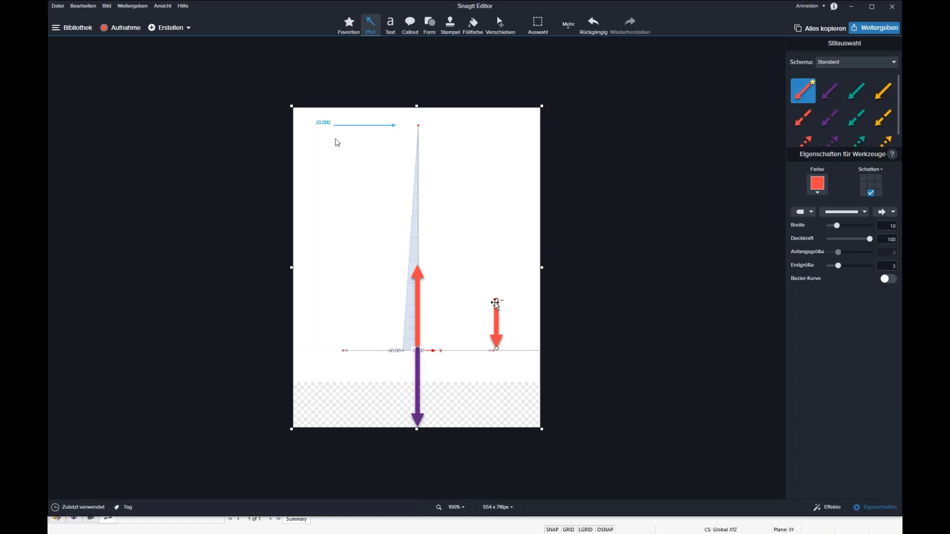
drag(495, 301, 496, 267)
Draw a green horizontal arrow spanning between the two red arrows, and give it an arrowhead at its start too
click(856, 94)
drag(435, 311, 496, 311)
drag(432, 310, 425, 310)
click(802, 212)
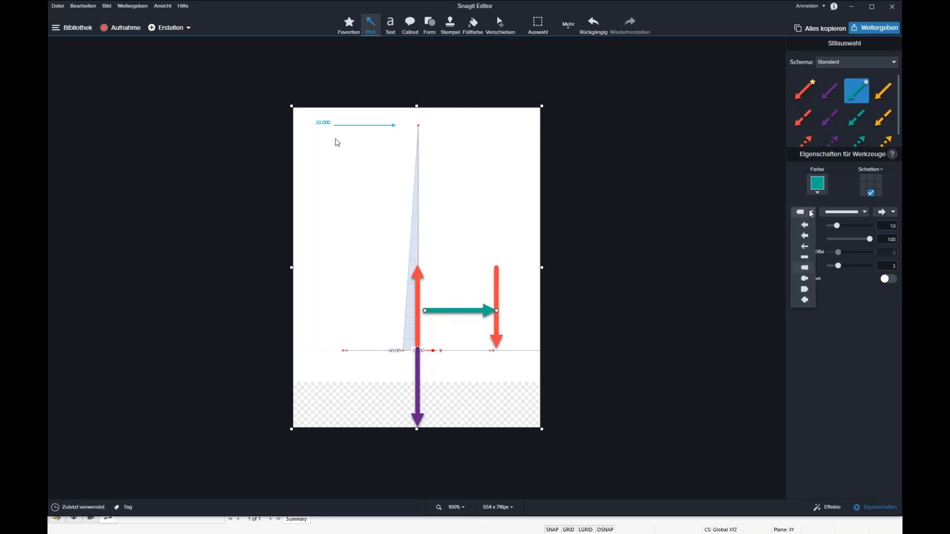
click(805, 236)
drag(426, 311, 421, 310)
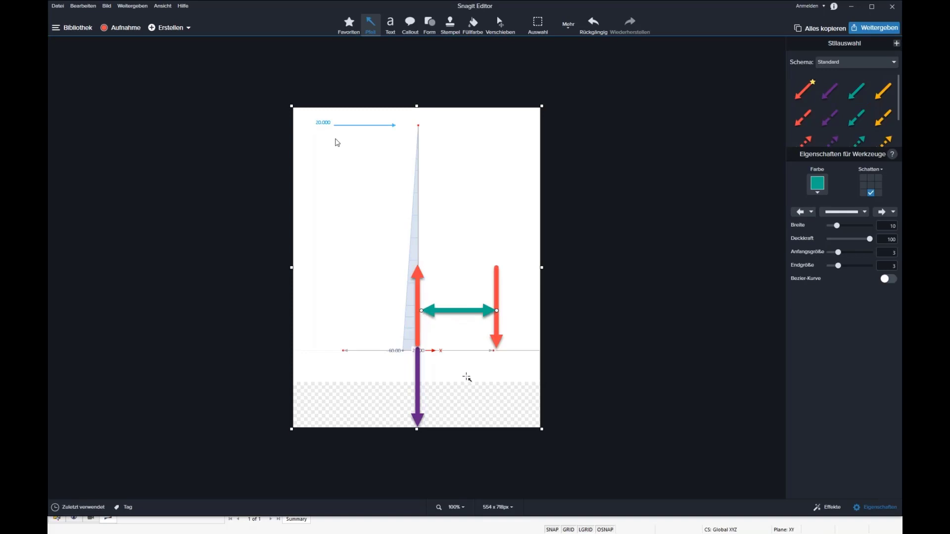
Move the green arrow slightly upward, widen the canvas to 944 px and fill the added blank area with white
mouse_move(448, 307)
mouse_down()
mouse_move(456, 361)
mouse_move(457, 313)
mouse_up()
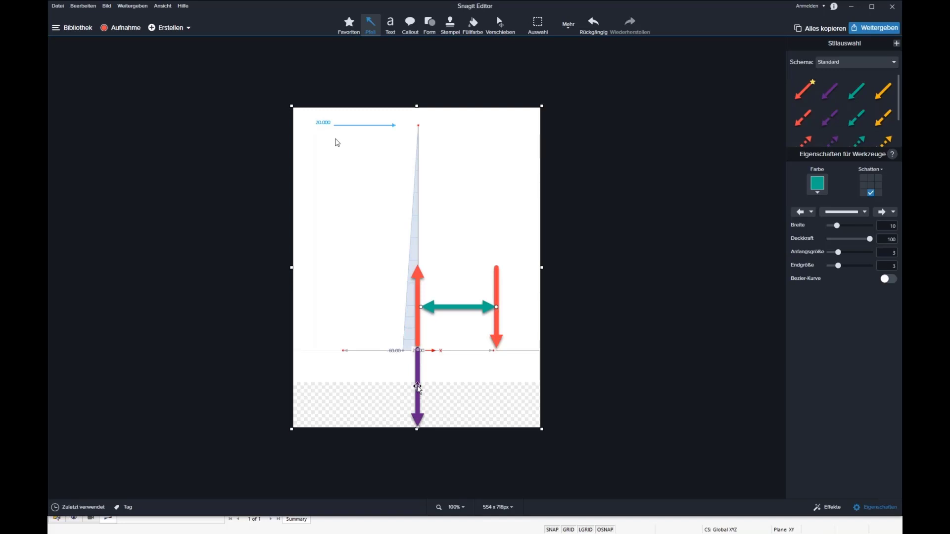
drag(540, 267, 710, 277)
click(473, 24)
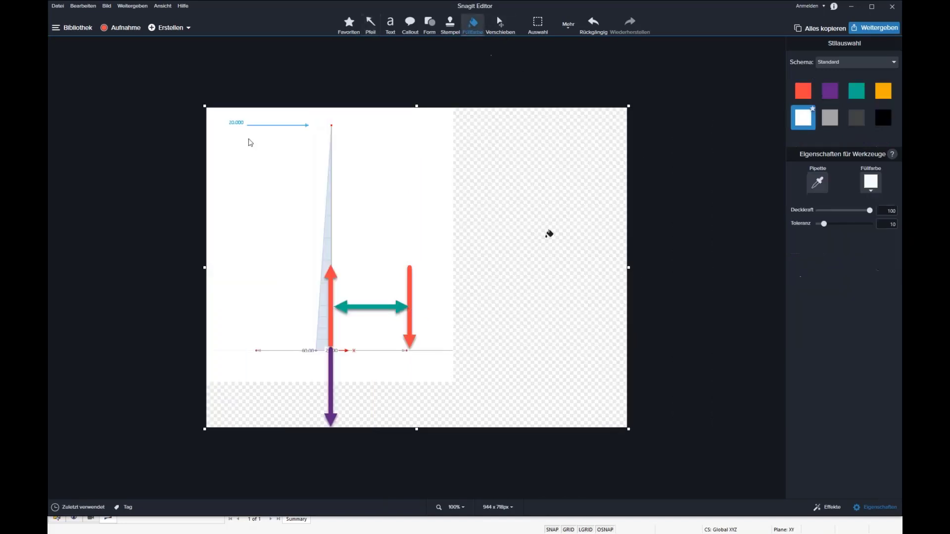
click(547, 234)
Try a text box beside the sketch, and shift the green arrow so that it starts at the column axis
click(390, 23)
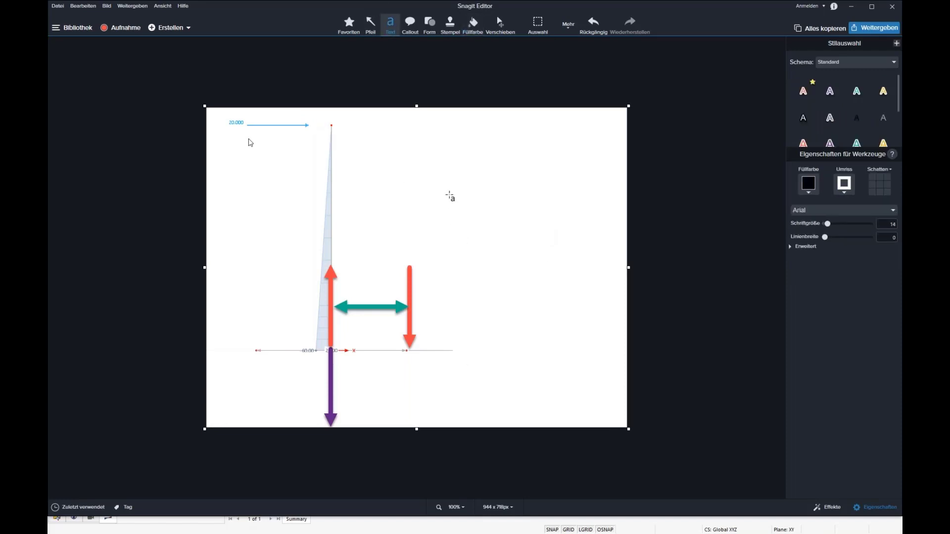
drag(449, 194, 582, 287)
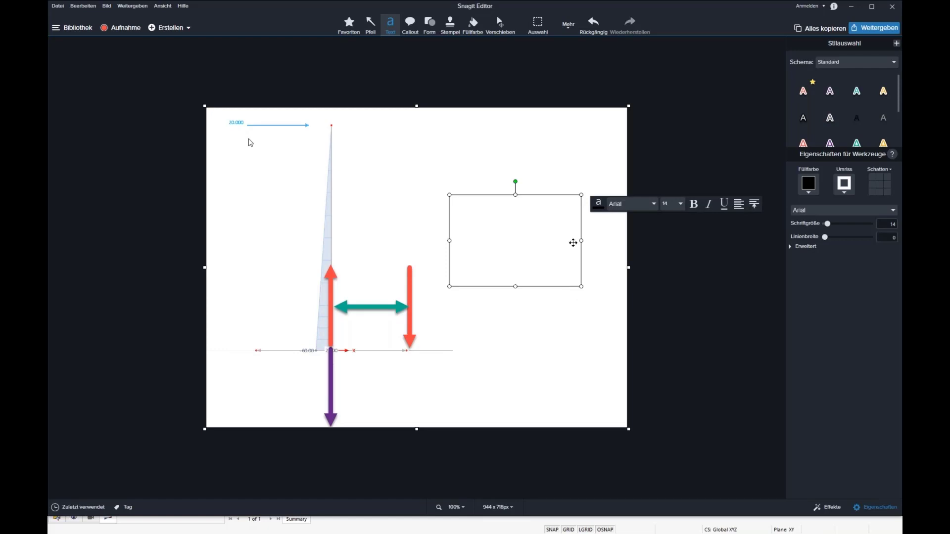
click(366, 307)
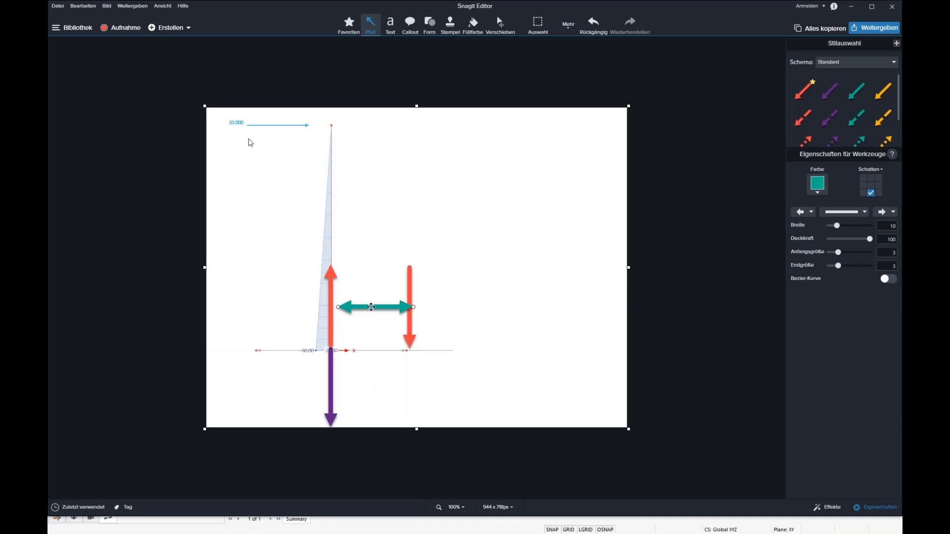
drag(371, 306, 365, 307)
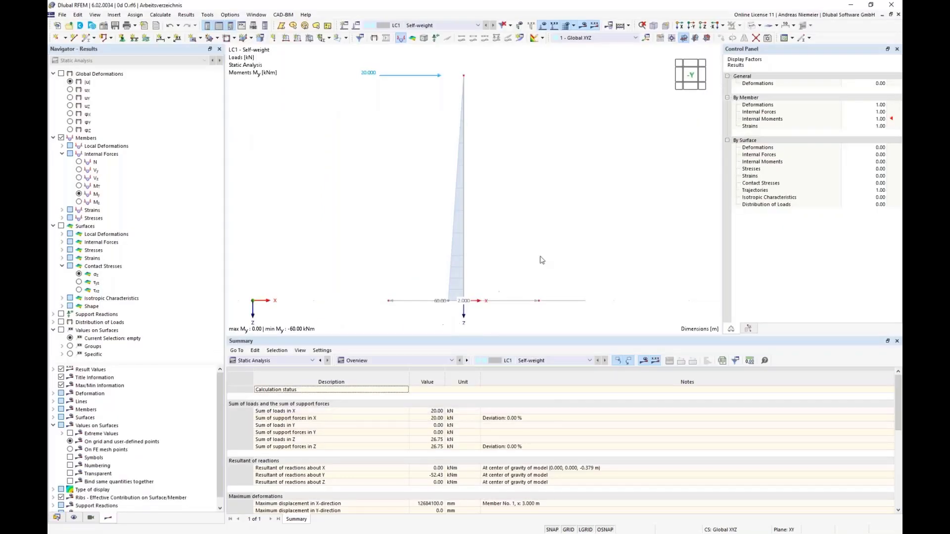
In RFEM, view the model in the Z-direction and capture a screenshot of the slab plan without its dimension lines
ctrl+middle_drag(542, 260, 559, 133)
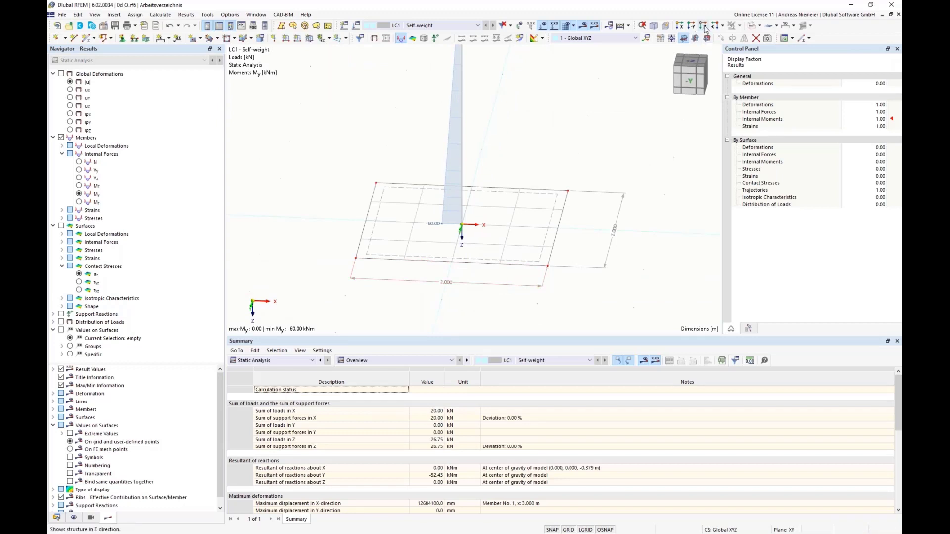
click(705, 29)
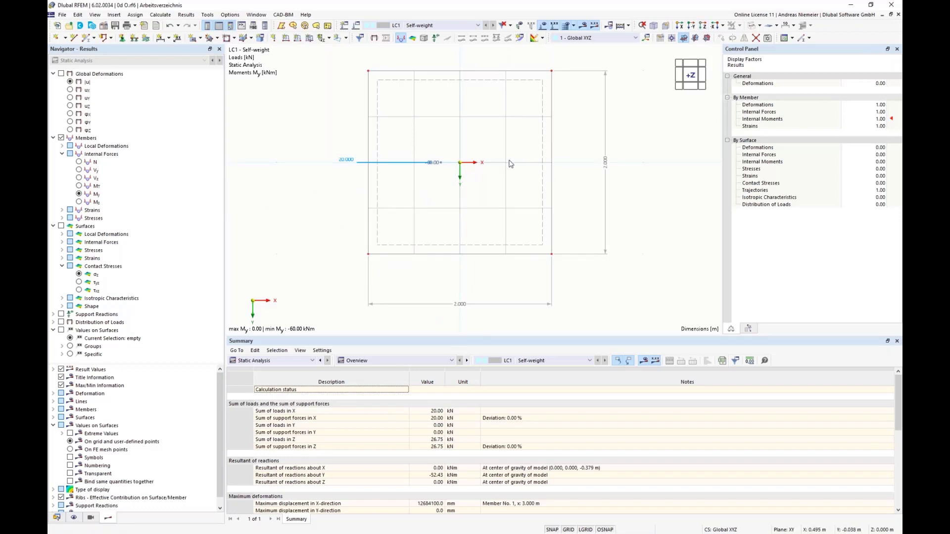
scroll(505, 161, up, 2)
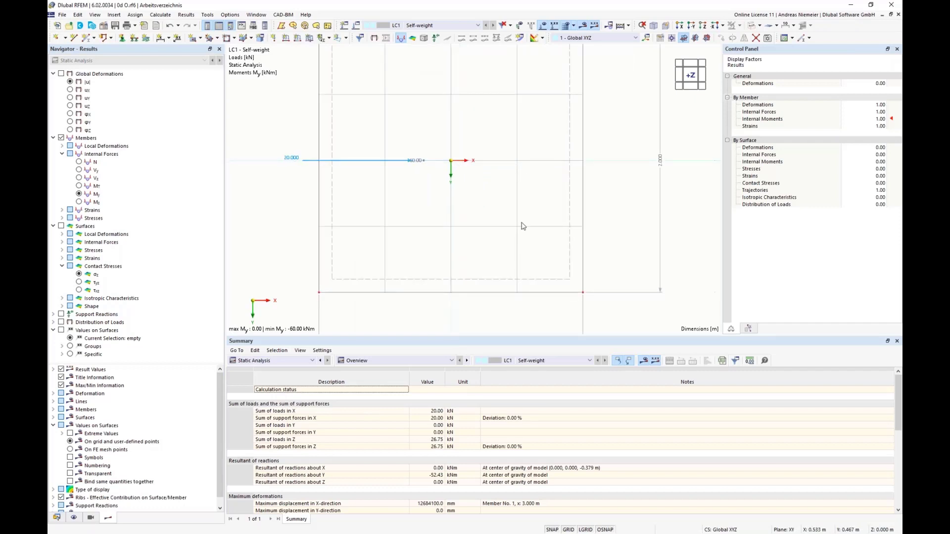
scroll(426, 223, down, 2)
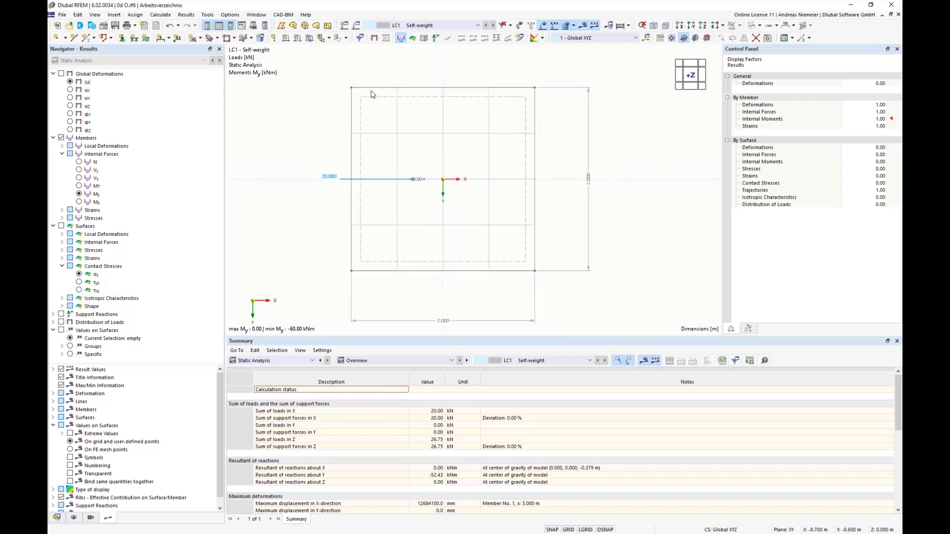
key(Print)
drag(340, 78, 544, 292)
click(333, 299)
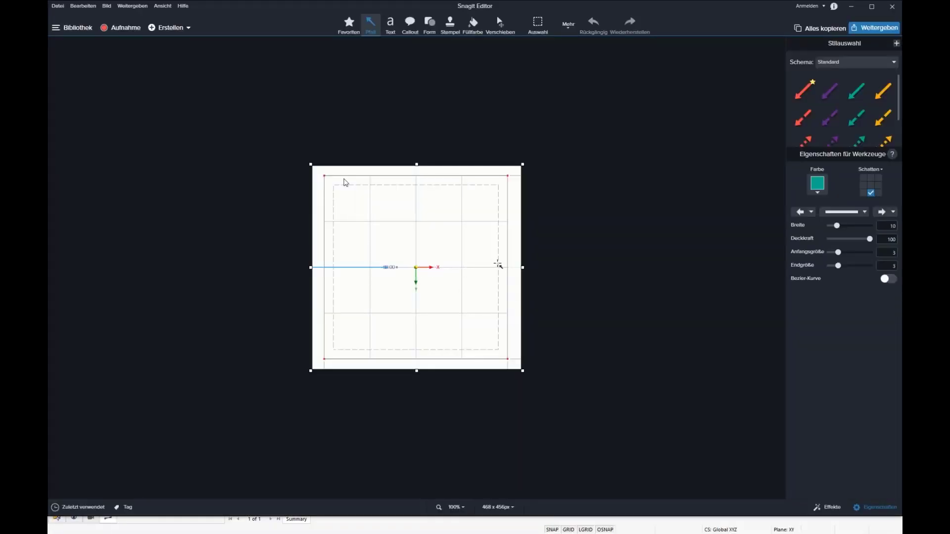
In Snagit Editor, remove the trial arrow from the plan capture, and paste the capture into the force sketch image
drag(504, 240, 491, 264)
key(Delete)
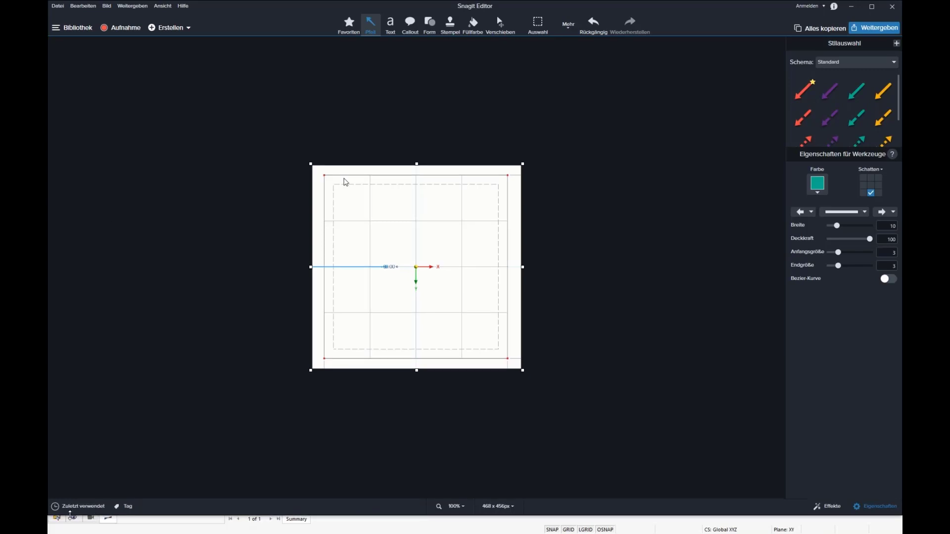
click(97, 508)
click(160, 482)
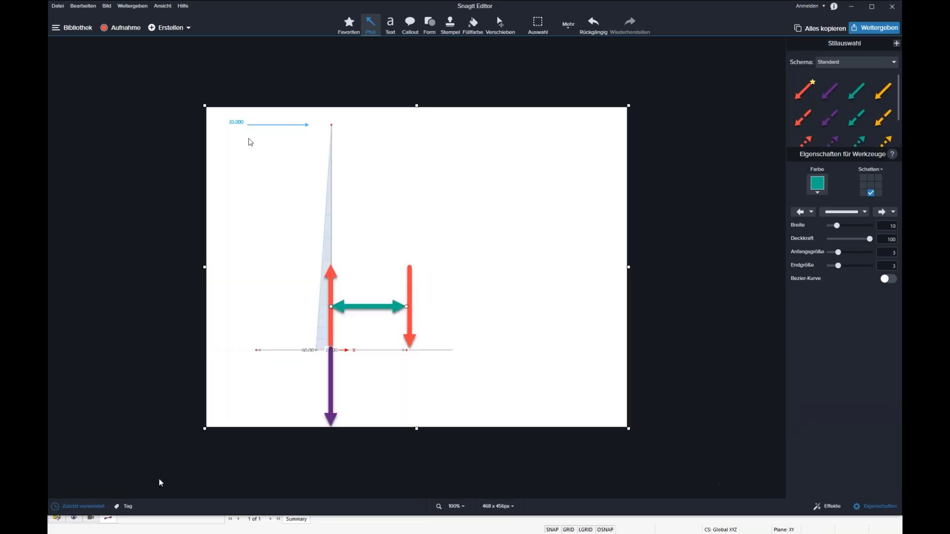
key(ctrl+v)
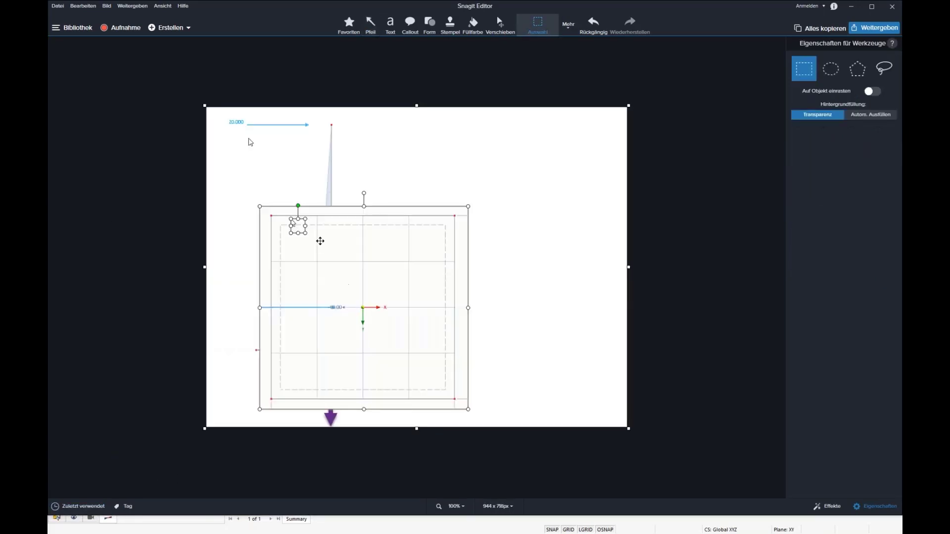
Place the plan below the column elevation, scaled to the slab's width and aligned with the column axis, and fill the blank canvas with white
drag(318, 240, 310, 381)
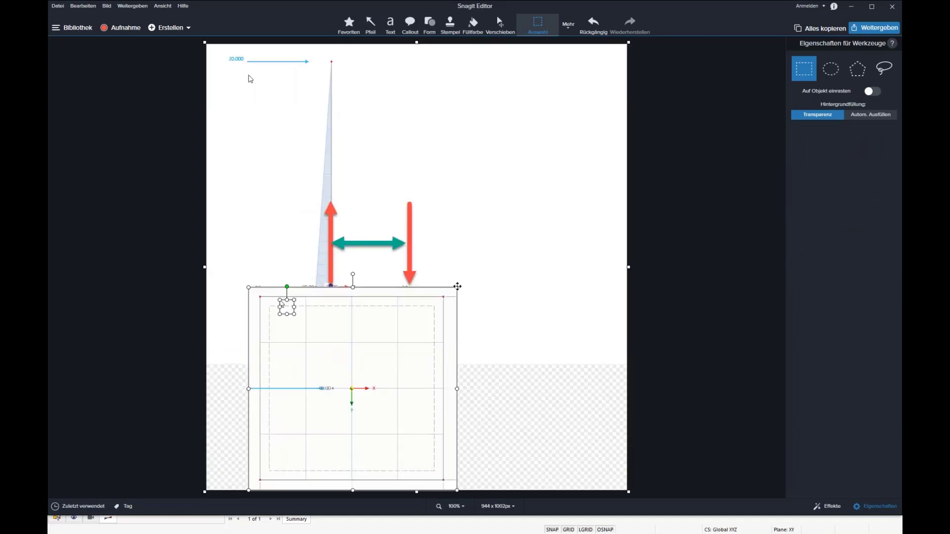
click(466, 299)
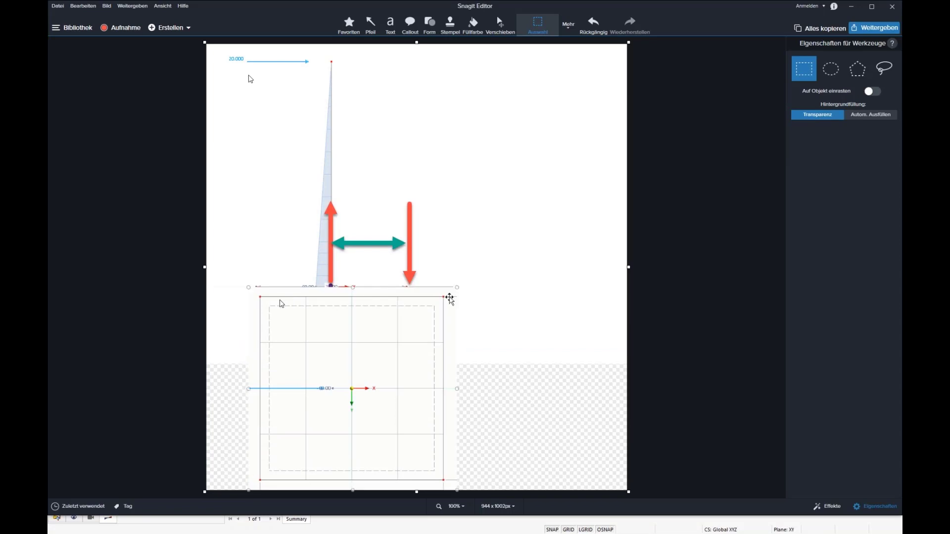
drag(449, 299, 416, 328)
drag(366, 363, 363, 410)
click(473, 24)
click(493, 368)
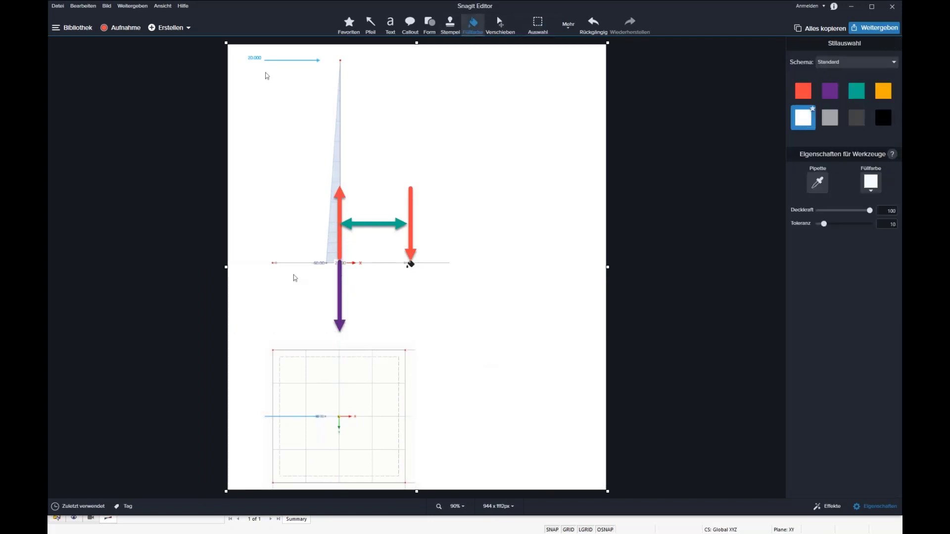
Place a copy of the green arrow in the plan, spanning from the column centre to the dashed line near the slab edge
click(500, 23)
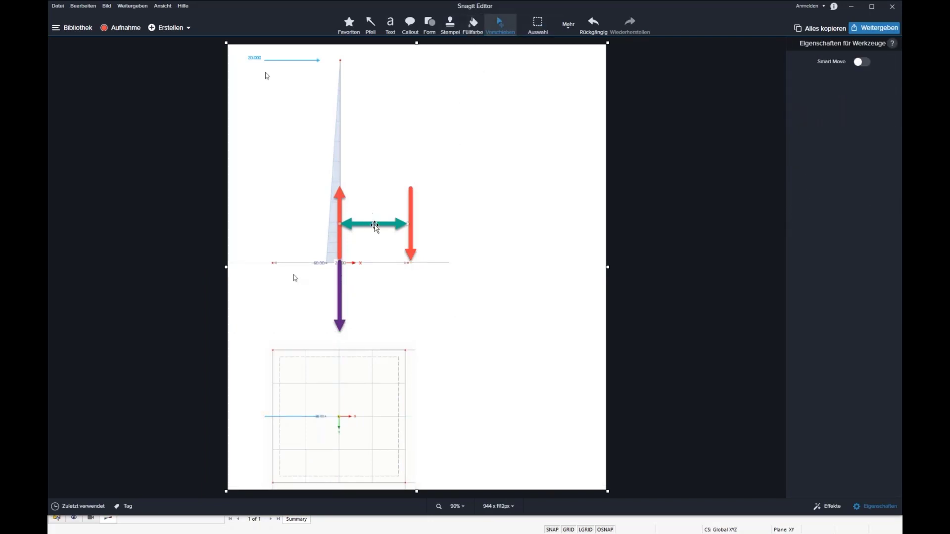
click(375, 224)
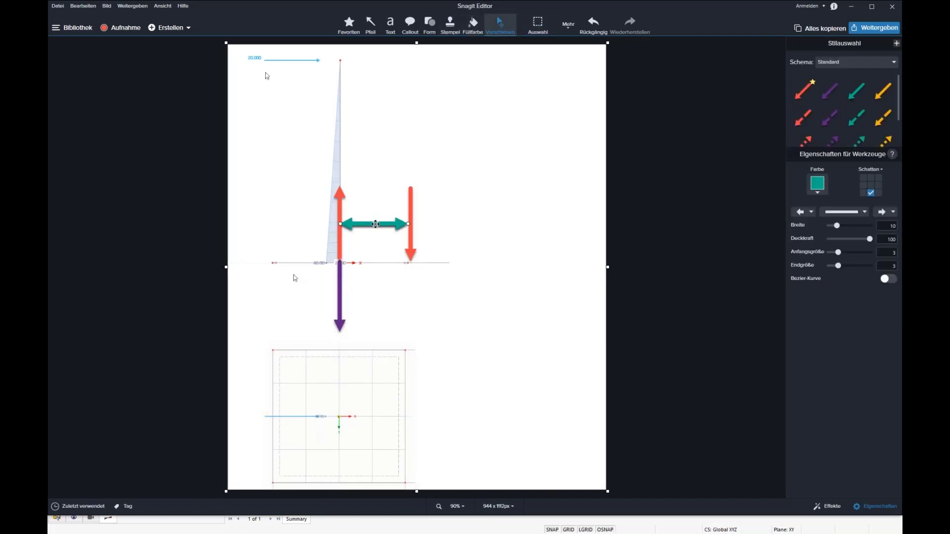
drag(375, 223, 401, 418)
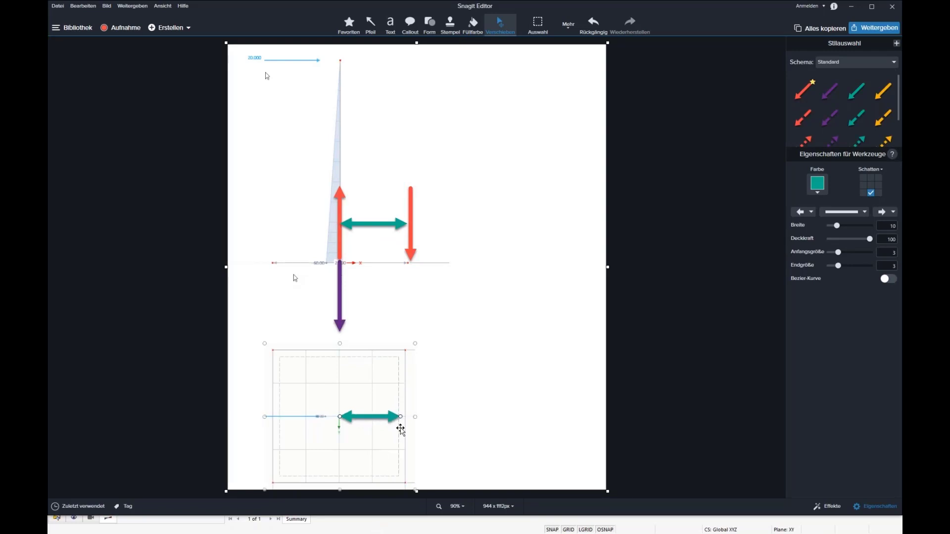
Add a text box beside the column reading "H = 0,5 m + 0,5 m (0,5 + 0,289) = 0,894 m", widened to fit one line
click(391, 25)
click(462, 175)
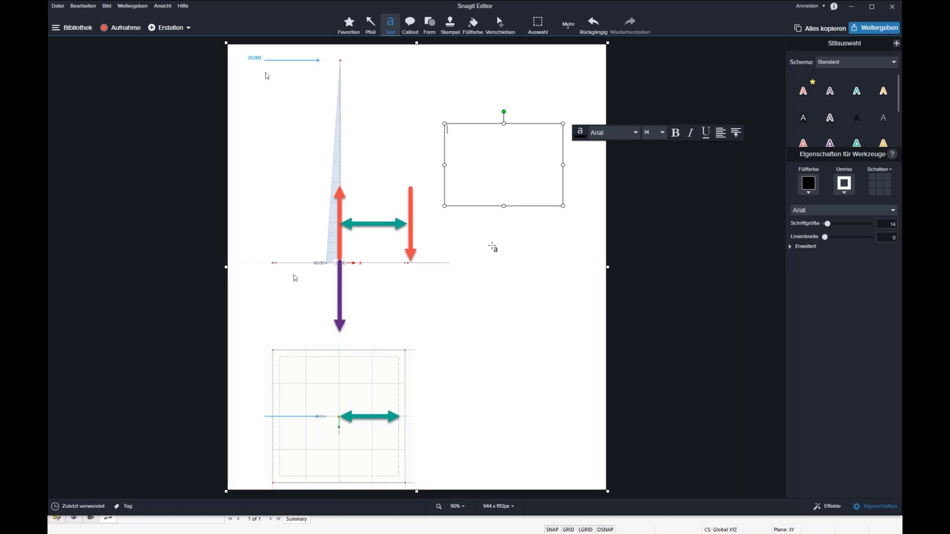
text(H)
text(0,5)
text(0,289)
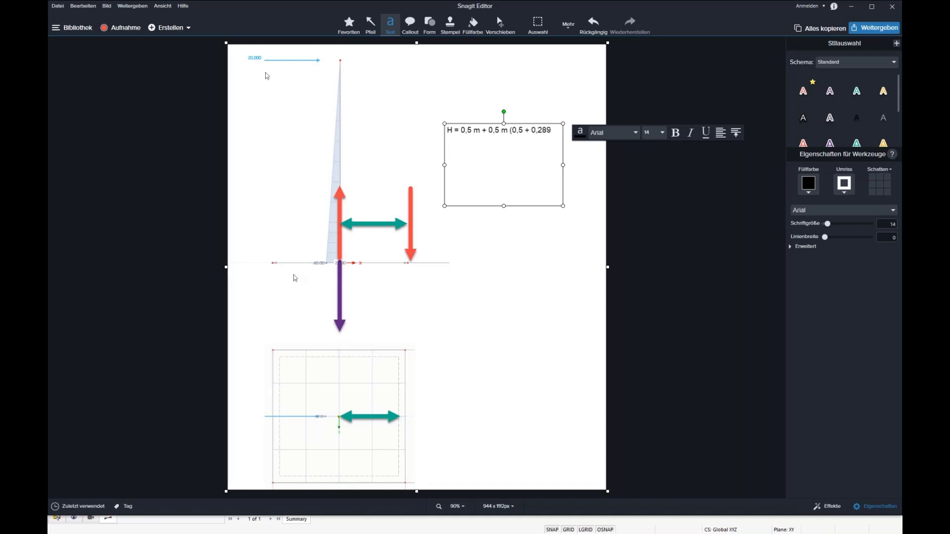
text())
text(= 0,894)
drag(564, 165, 599, 165)
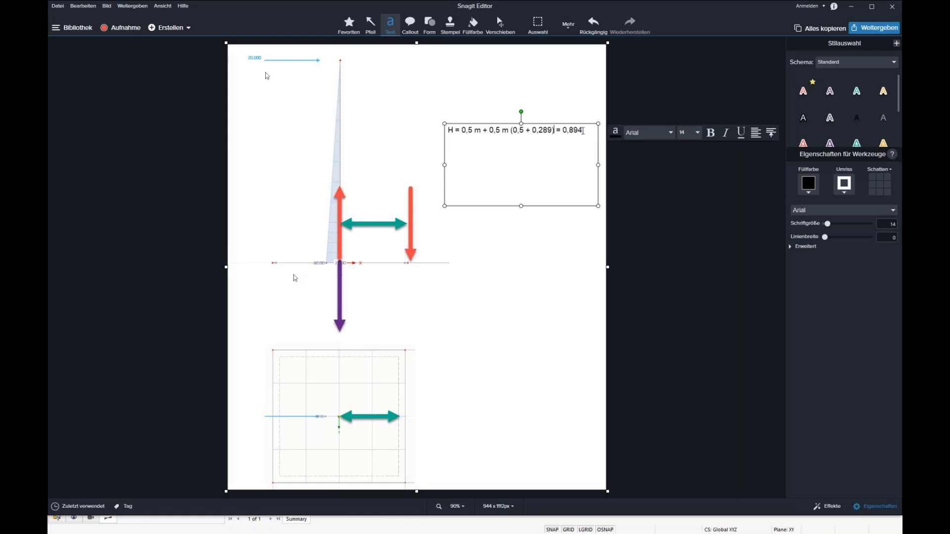
text(m)
Add the line "M / V = H = 0,894 m = (F * 3m) / 26,75 kN" below the first equation
key(Return)
text(M / V = H = 0,894 m = ()
text(F * 3 m)
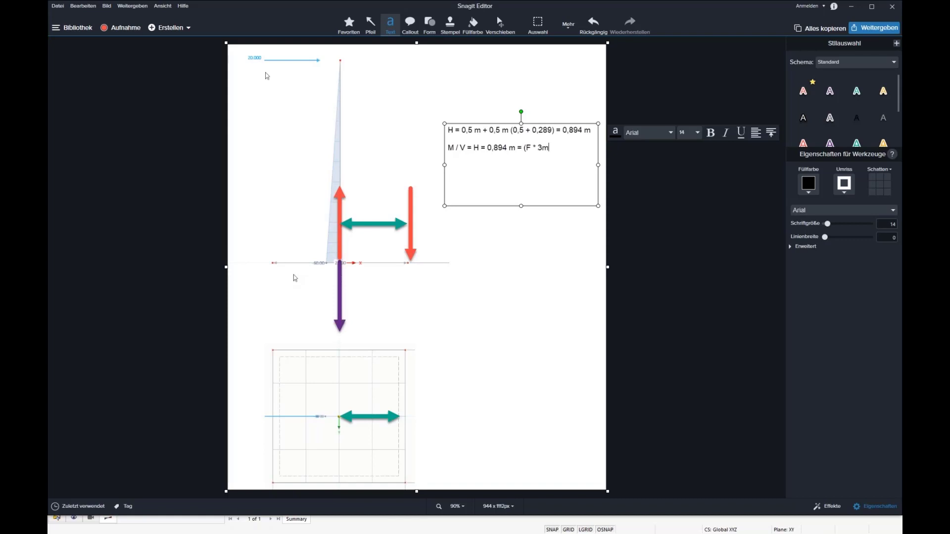
text())
text( / )
text(26)
text(,75)
text( kN)
Add the resulting limit force "F = 7,97 kN" to the text box and finish the text
text(F)
text( =)
text( 7,97)
text( kN)
click(592, 260)
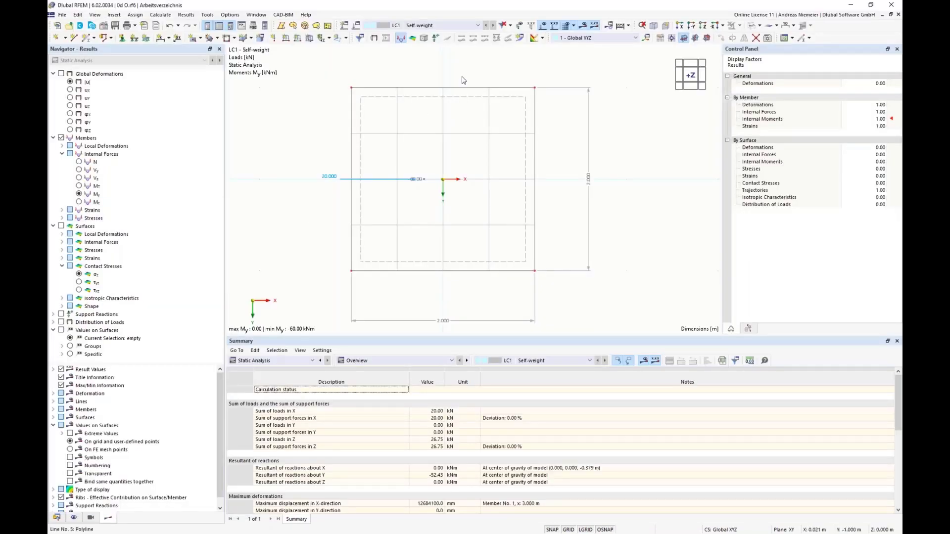
In RFEM, set the force Fx of the nodal load at the column top to 7.9 kN
click(643, 27)
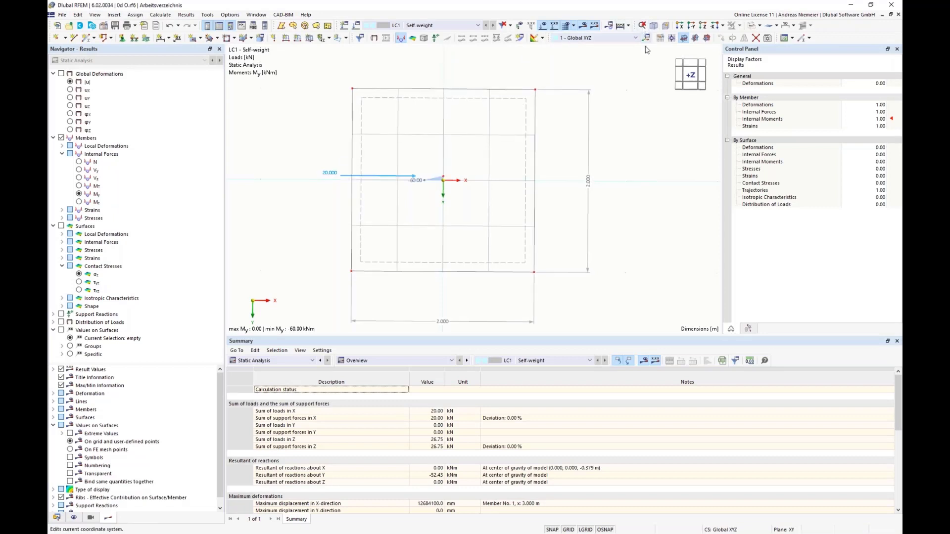
double_click(428, 83)
key(Tab)
text(7)
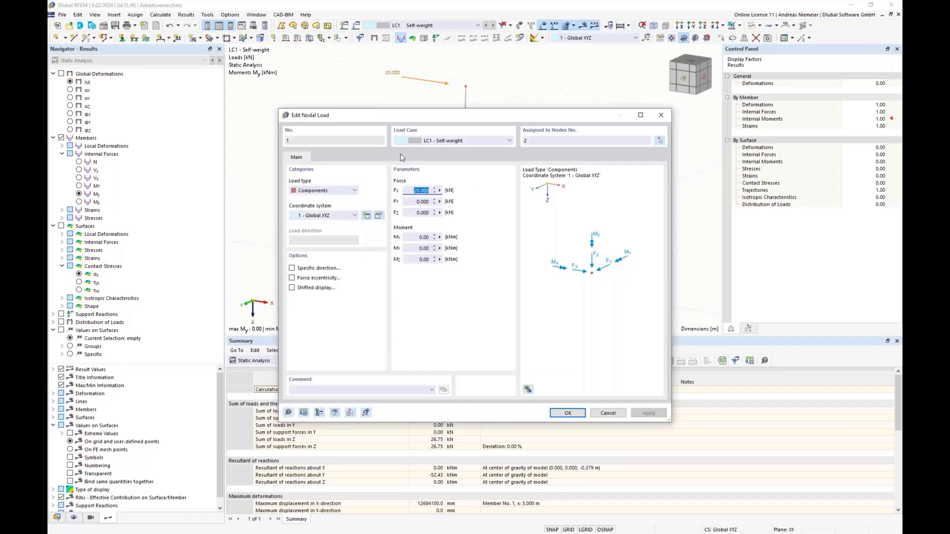
text(,9)
click(575, 414)
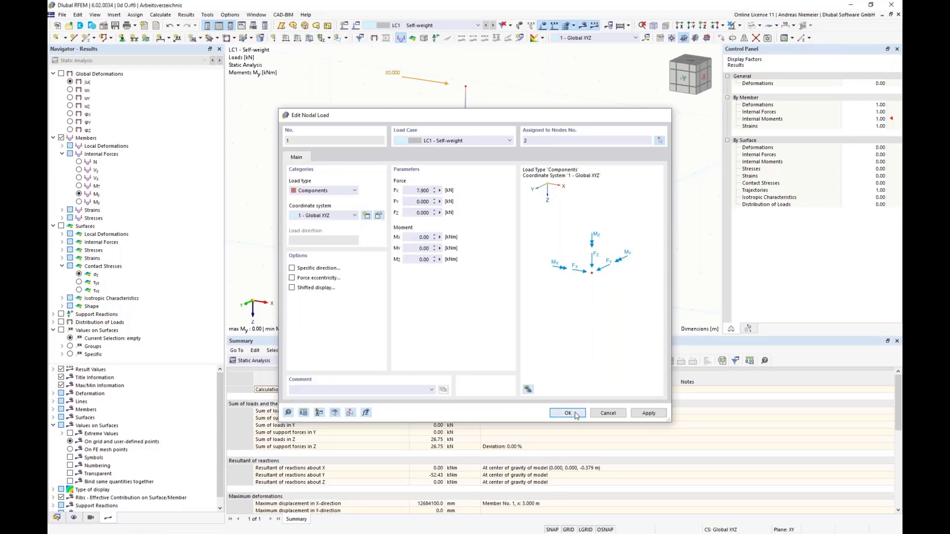
click(576, 413)
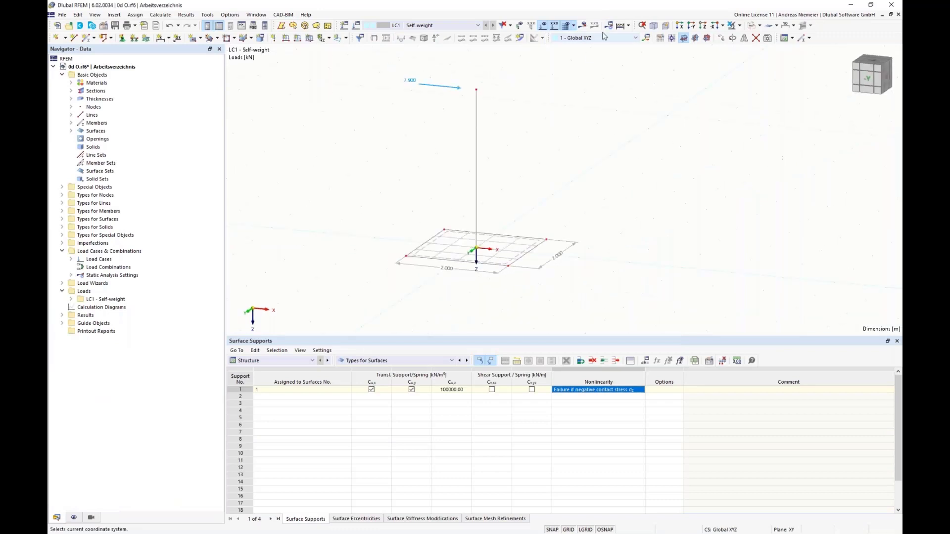
Calculate load case LC1 and display the global deformations followed by the contact stresses σz on the slab
click(583, 26)
click(514, 310)
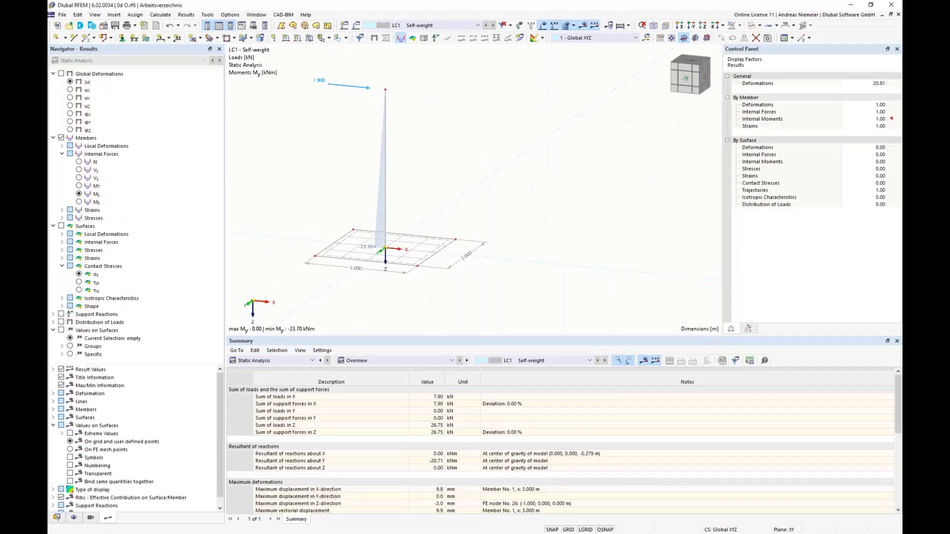
click(61, 73)
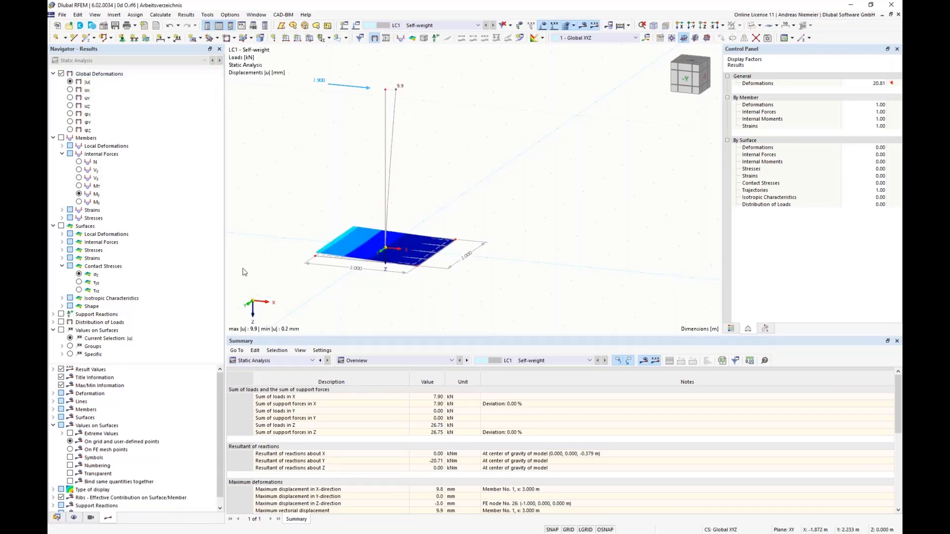
click(94, 275)
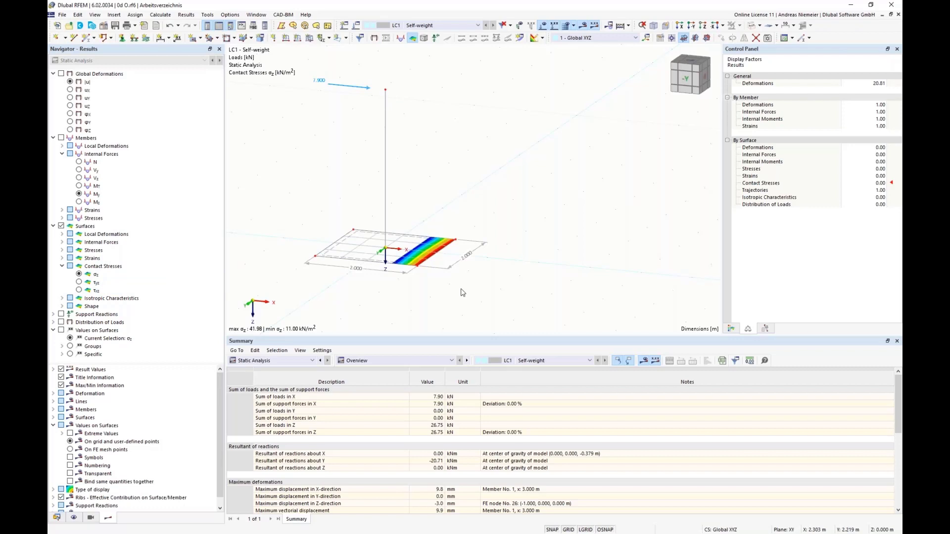
Set the column-top nodal load Fx to 8 kN and recalculate load case LC1
double_click(354, 87)
click(422, 190)
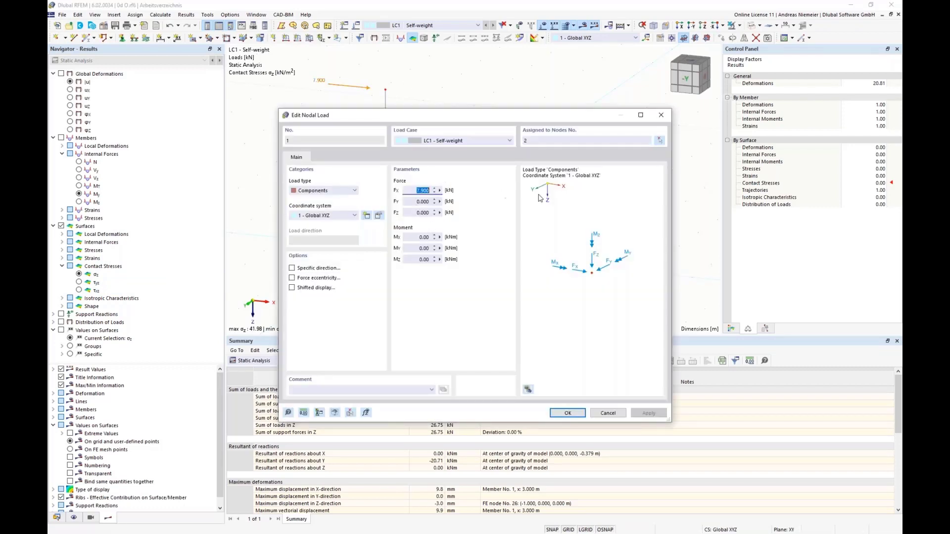
text(8)
click(567, 413)
click(583, 25)
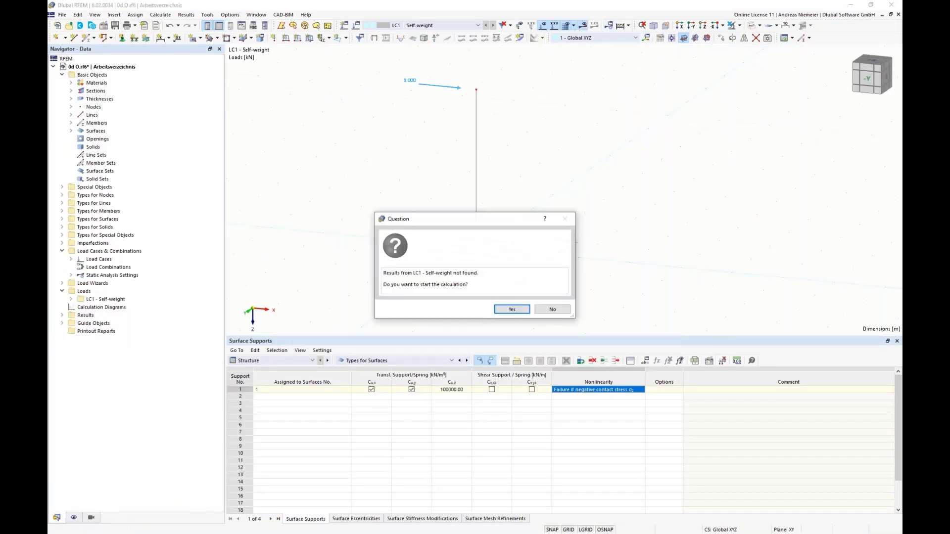
click(517, 310)
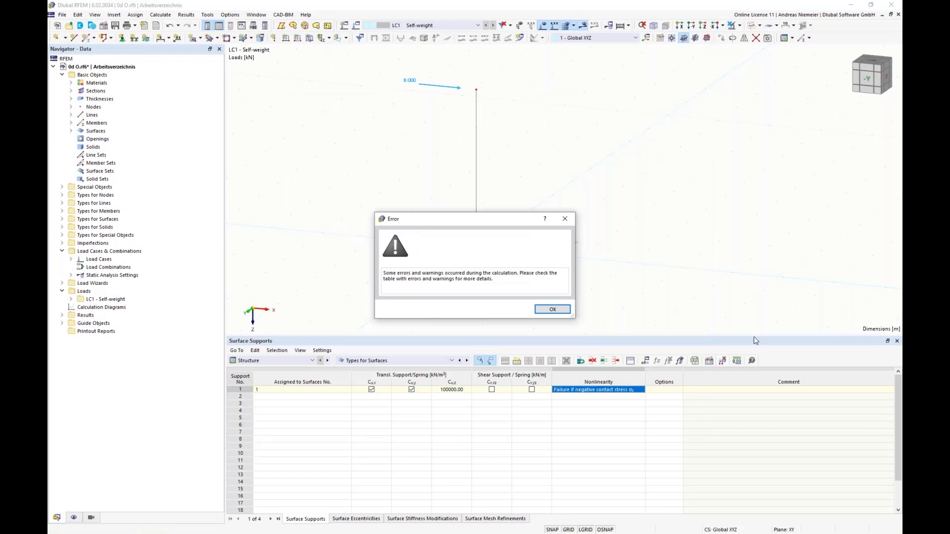
Dismiss the calculation error and set the column-top nodal load Fx to 20 kN
click(552, 310)
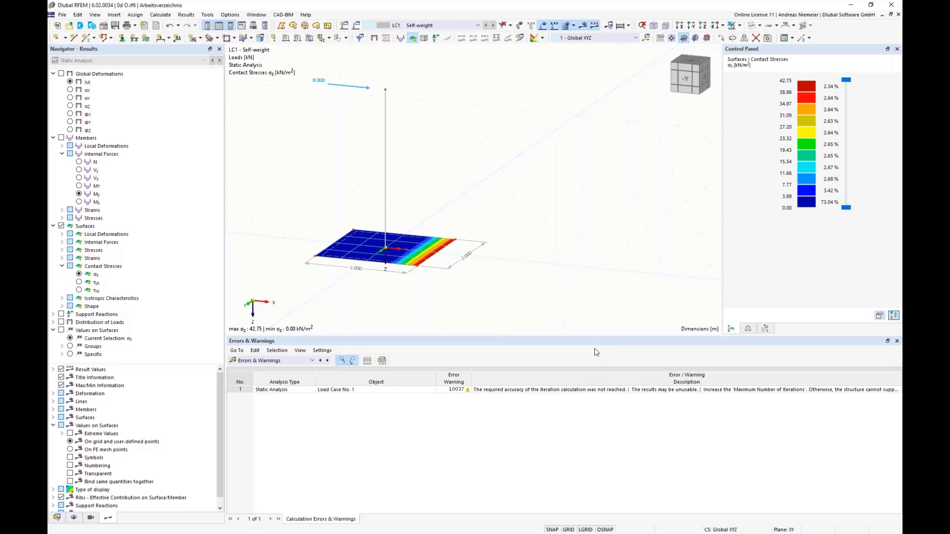
double_click(369, 88)
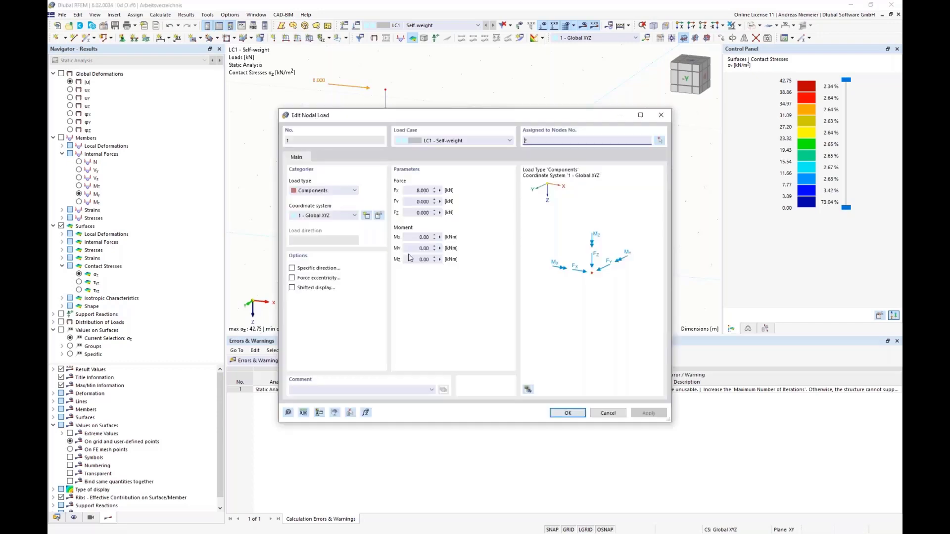
double_click(420, 190)
text(20)
click(568, 412)
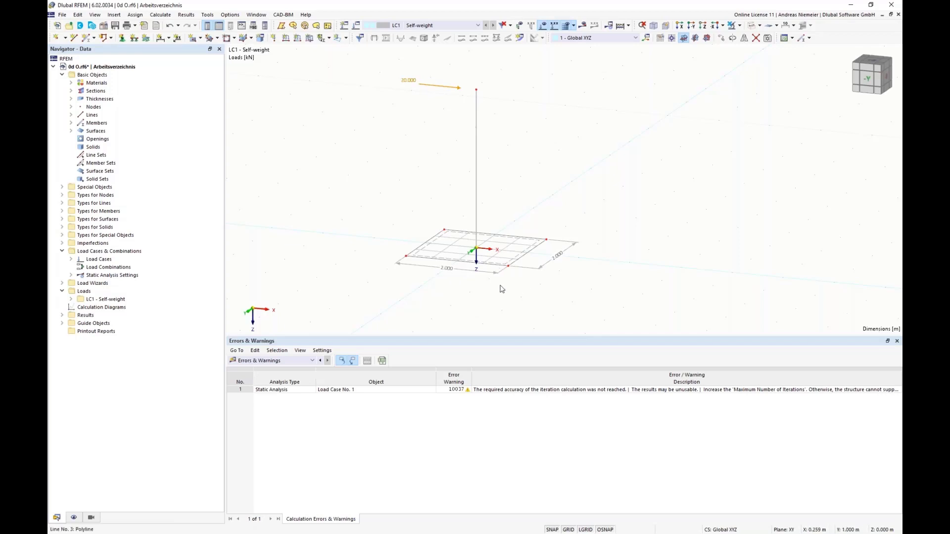
Move both end edges of the slab outward to a total length of 4 m in X and recalculate load case LC1
middle_drag(501, 290, 422, 282)
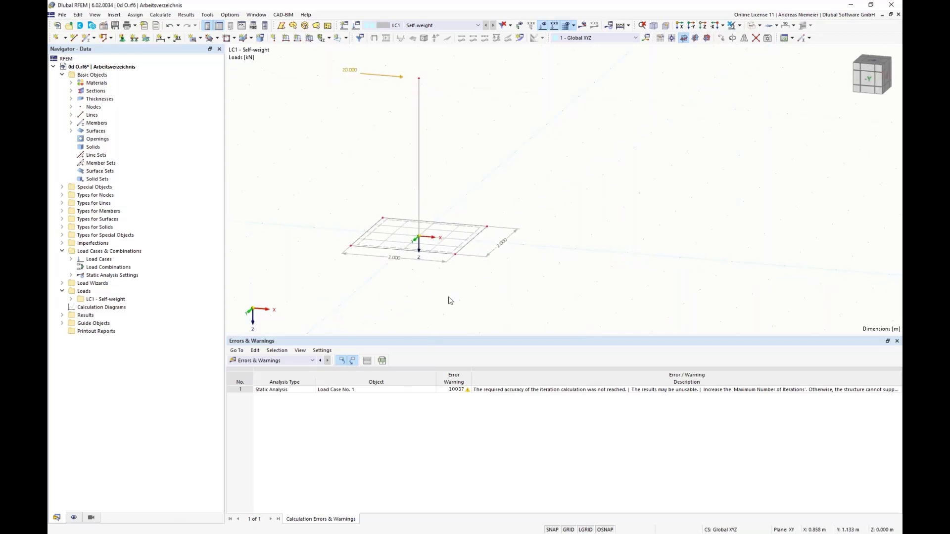
scroll(409, 304, down, 1)
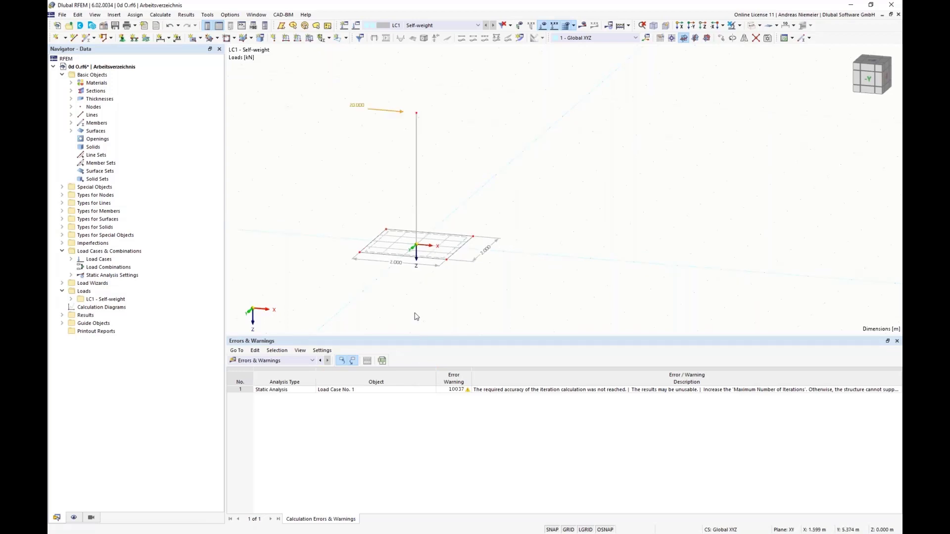
drag(436, 202, 532, 294)
drag(448, 266, 494, 271)
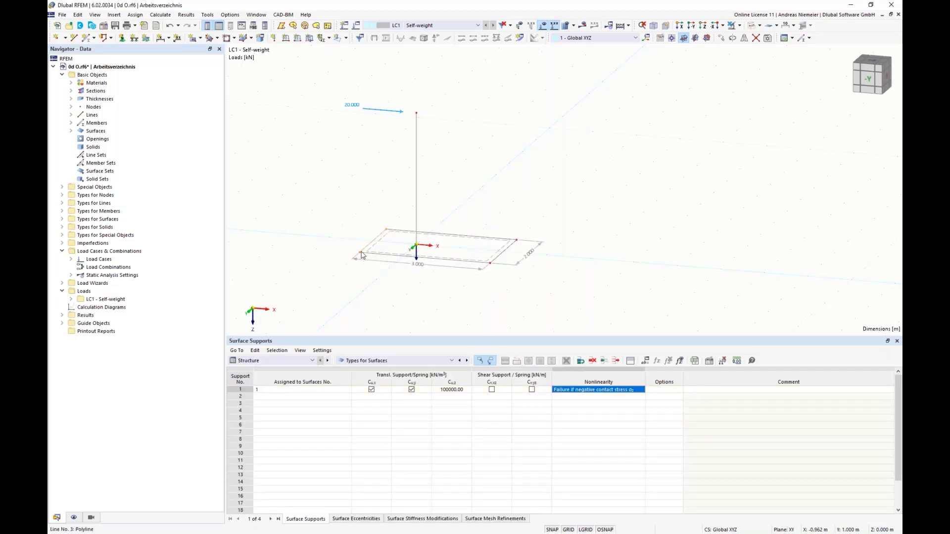
mouse_move(368, 258)
mouse_down()
mouse_move(331, 239)
mouse_move(324, 255)
mouse_move(370, 261)
mouse_up()
drag(360, 256, 316, 249)
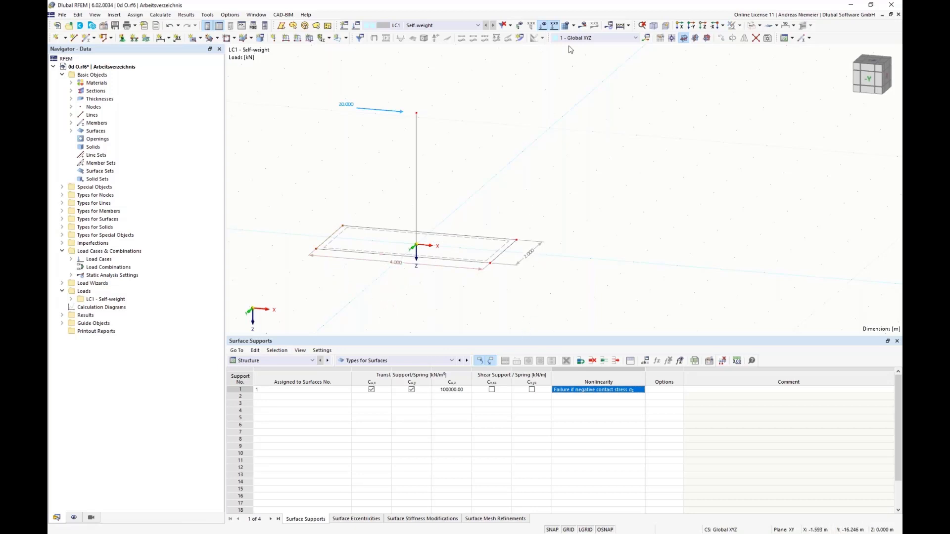
click(582, 26)
click(511, 309)
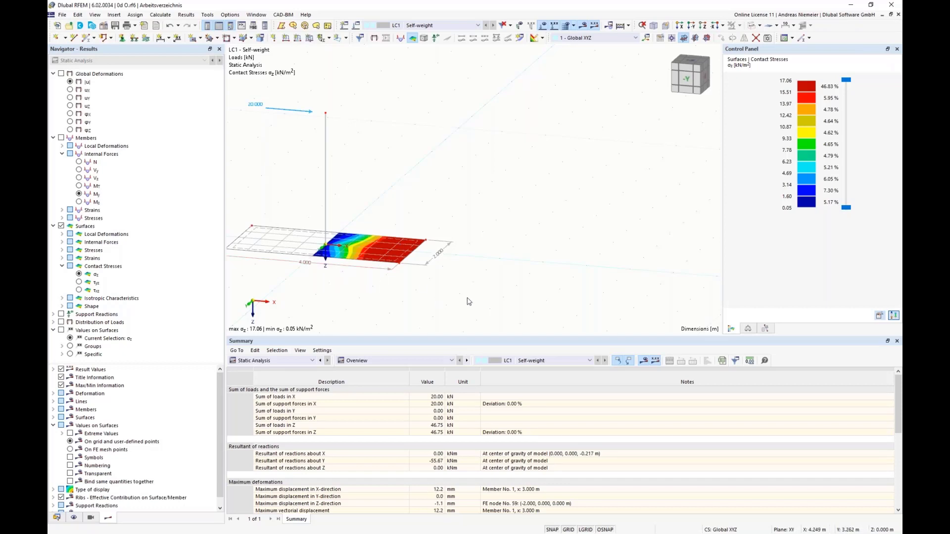
Set the X coordinate of the two nodes on the slab's positive-X edge to 1.5 m
right_click(401, 269)
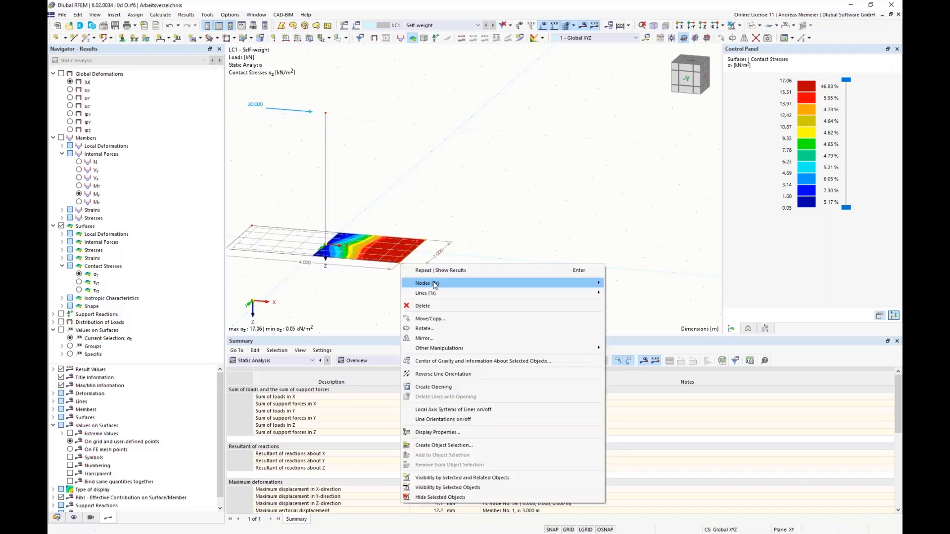
mouse_move(435, 284)
click(624, 284)
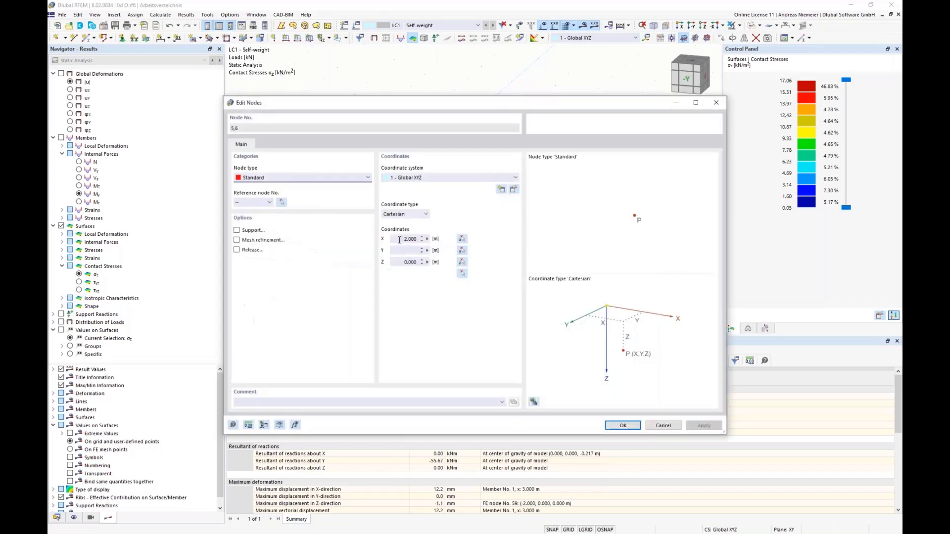
click(400, 240)
click(634, 429)
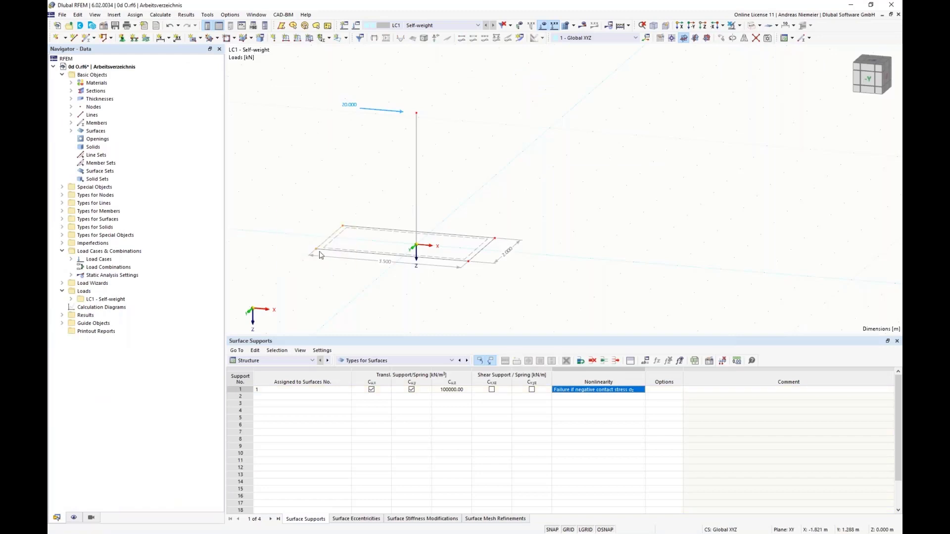
Set the X coordinate of the slab's negative-X edge nodes to -1.5 m and recalculate load case LC1
right_click(318, 252)
mouse_move(360, 271)
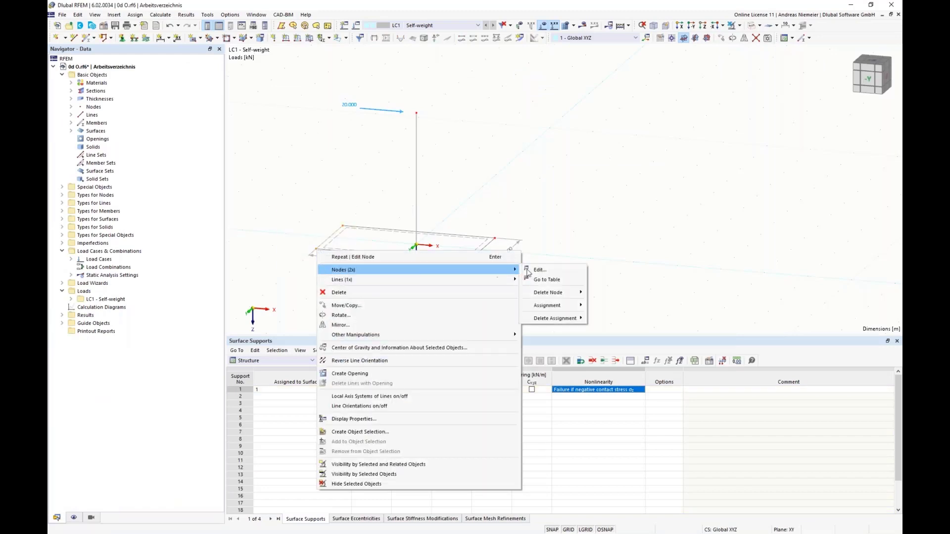
click(528, 271)
click(418, 240)
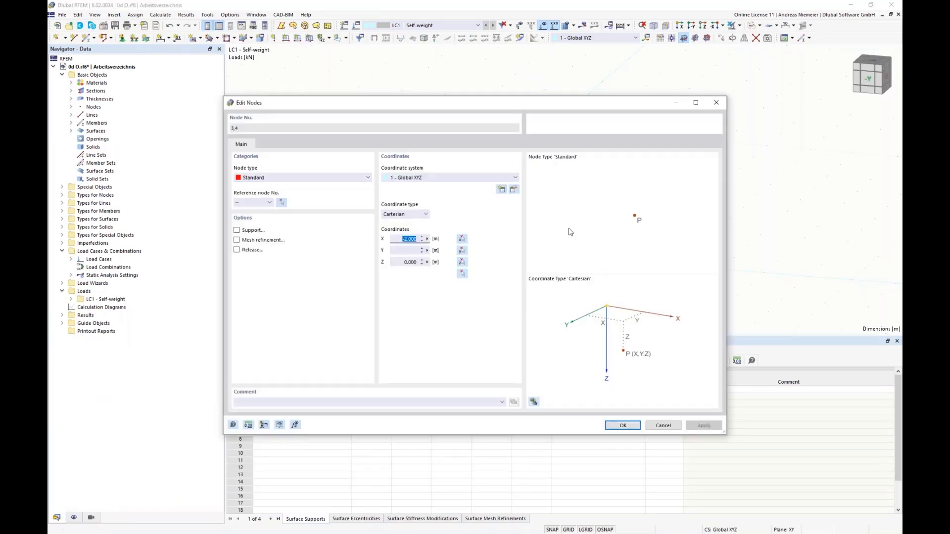
key(Return)
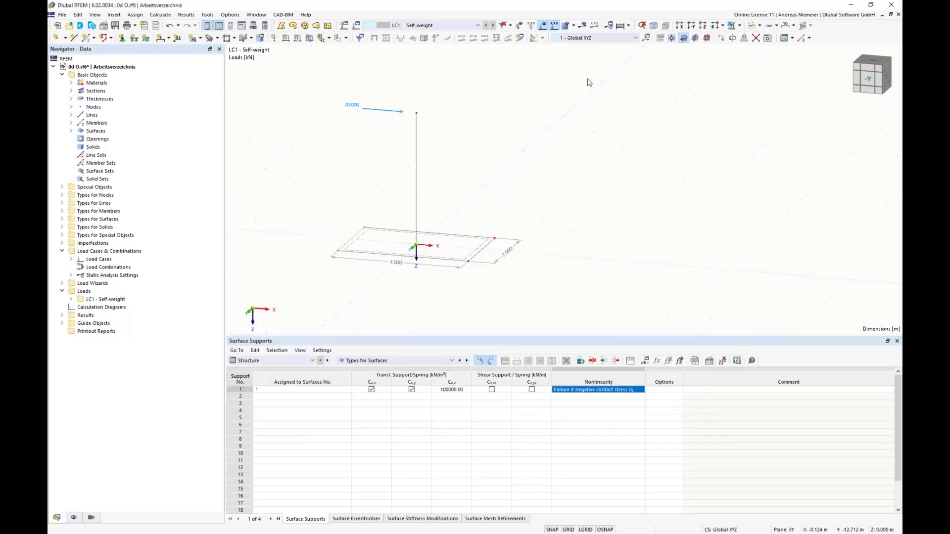
click(583, 25)
click(528, 309)
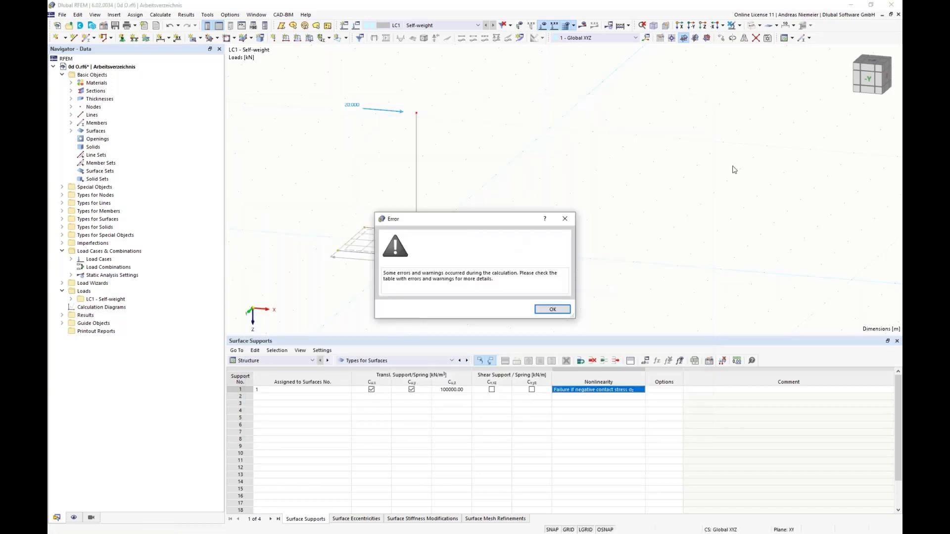
click(553, 309)
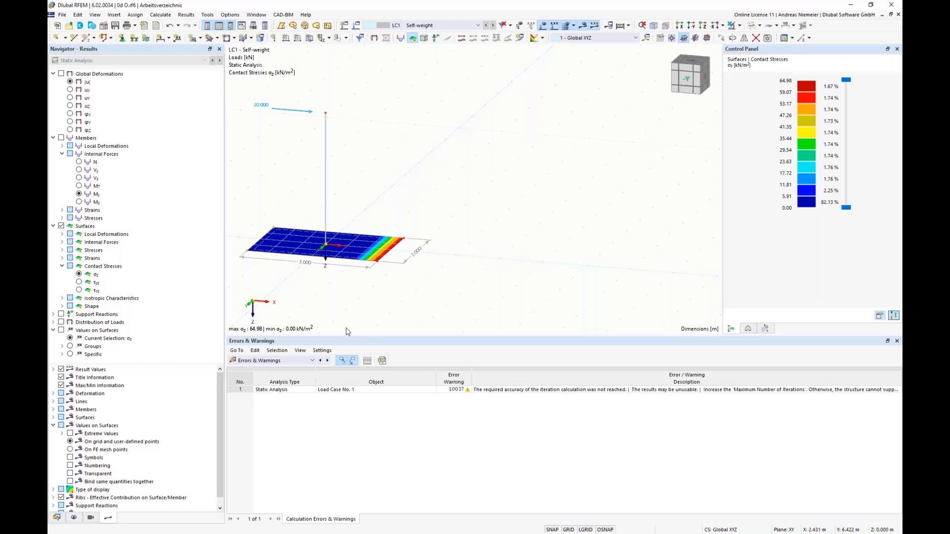
Set the X coordinate of the two nodes on the slab's positive-X edge to 1.7 m
right_click(378, 262)
mouse_move(404, 281)
click(600, 280)
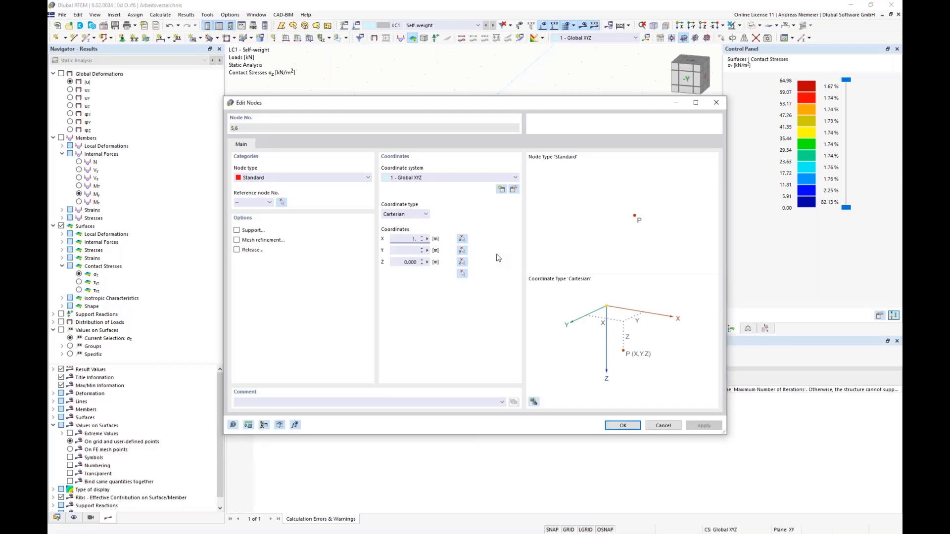
key(Return)
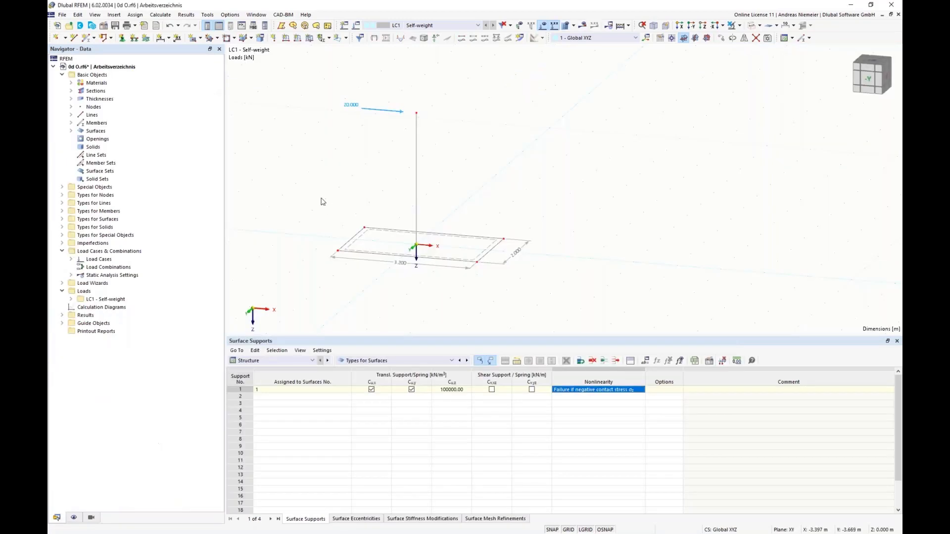
Set the X coordinate of the slab's negative-X edge nodes to -1.7 m and recalculate load case LC1
right_click(340, 255)
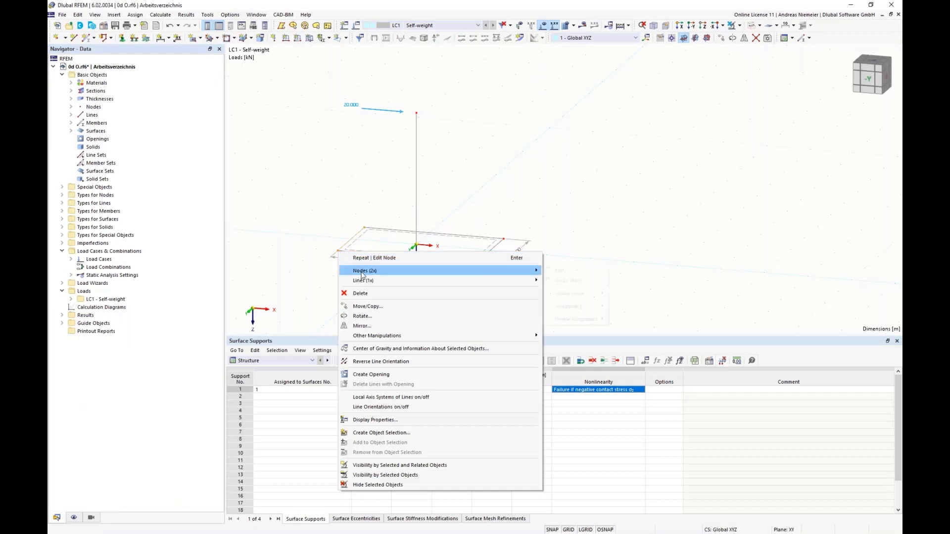
mouse_move(361, 272)
click(570, 272)
double_click(396, 239)
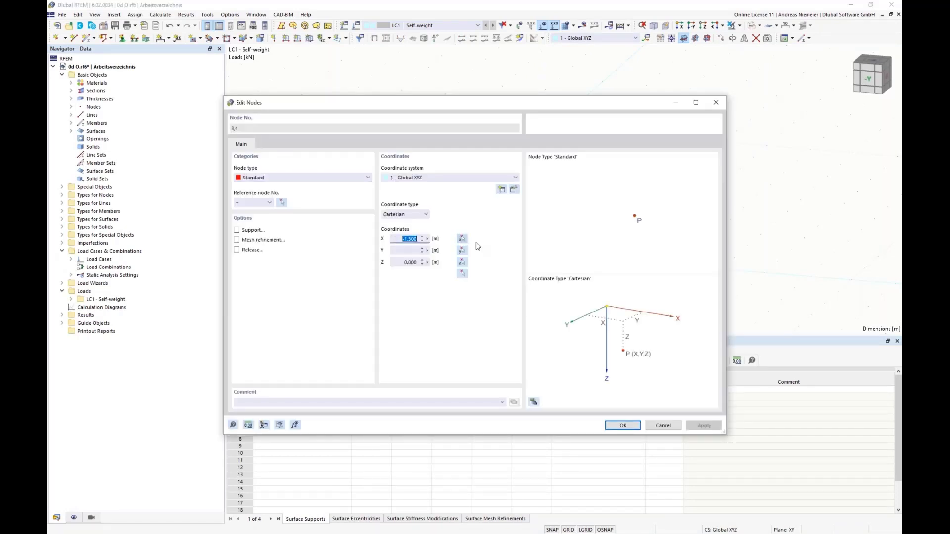
key(BackSpace)
text(-1,7)
key(Return)
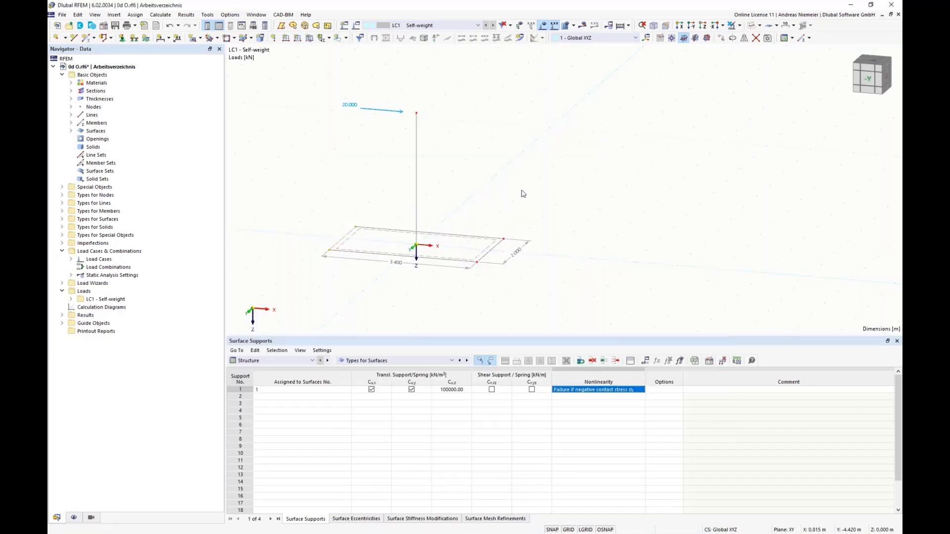
click(583, 25)
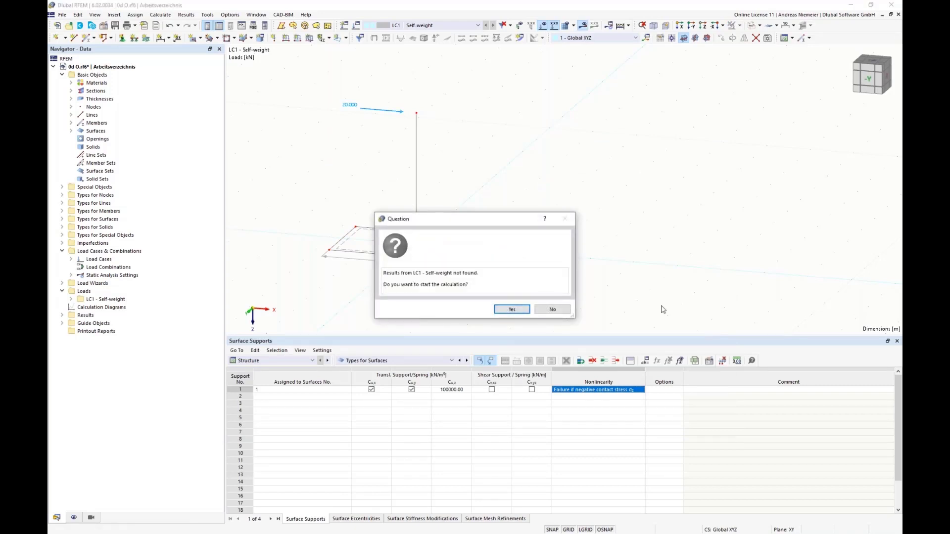
click(511, 309)
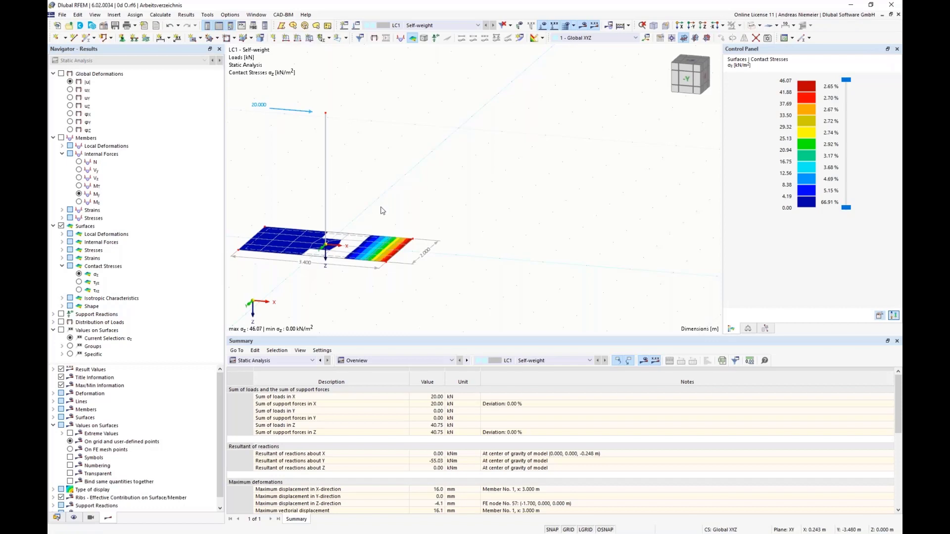
Set the X coordinate of the two nodes on the slab's positive-X edge to 1.6 m
right_click(387, 262)
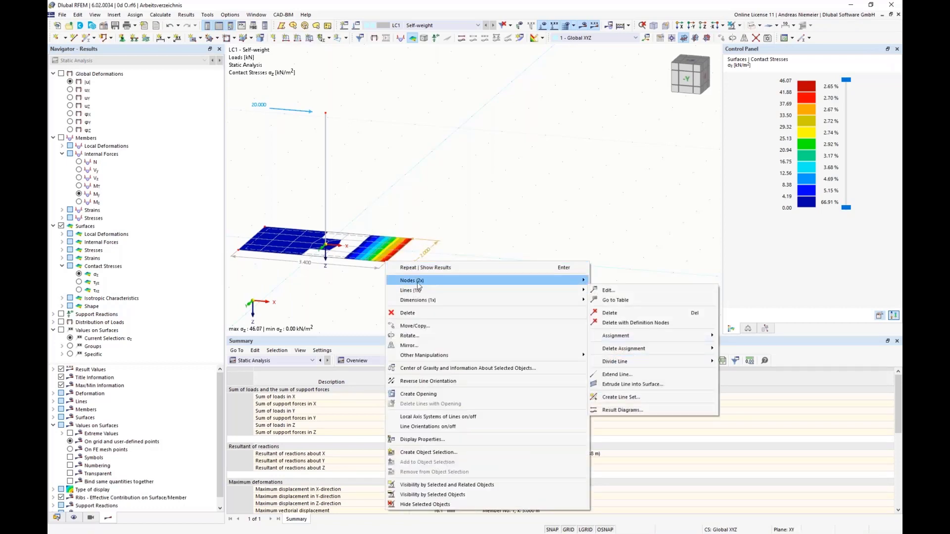
mouse_move(420, 283)
click(608, 281)
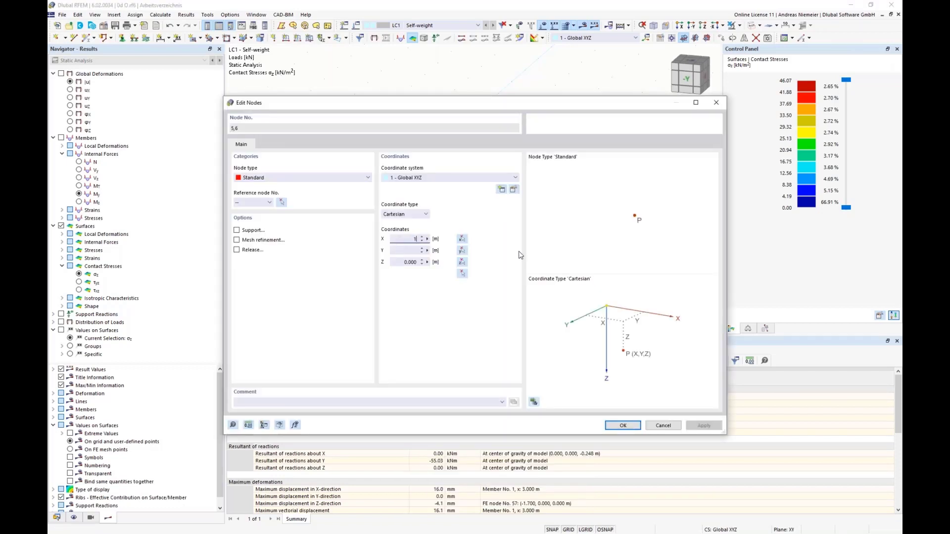
text(1.6)
click(623, 425)
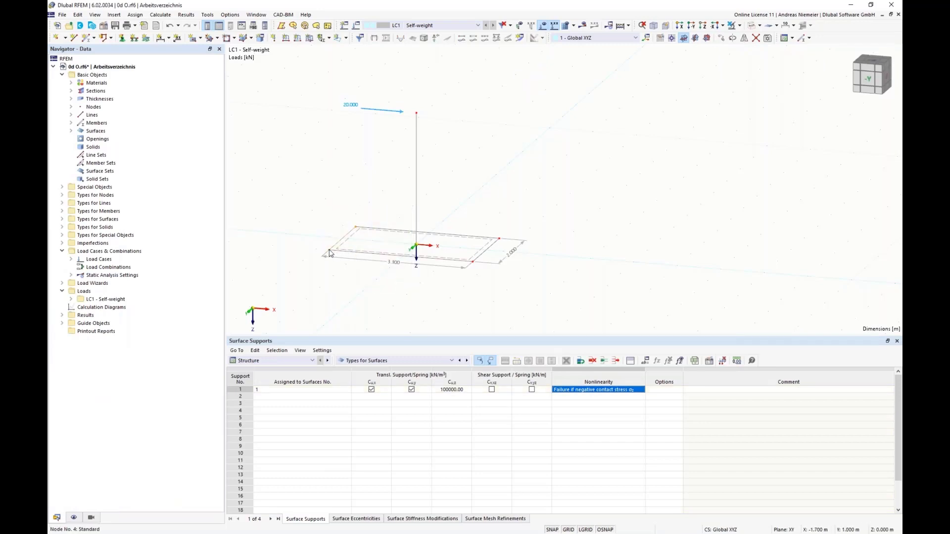
Set the X coordinate of the slab's negative-X edge nodes to -1.6 m and recalculate load case LC1
right_click(330, 251)
mouse_move(370, 277)
click(558, 269)
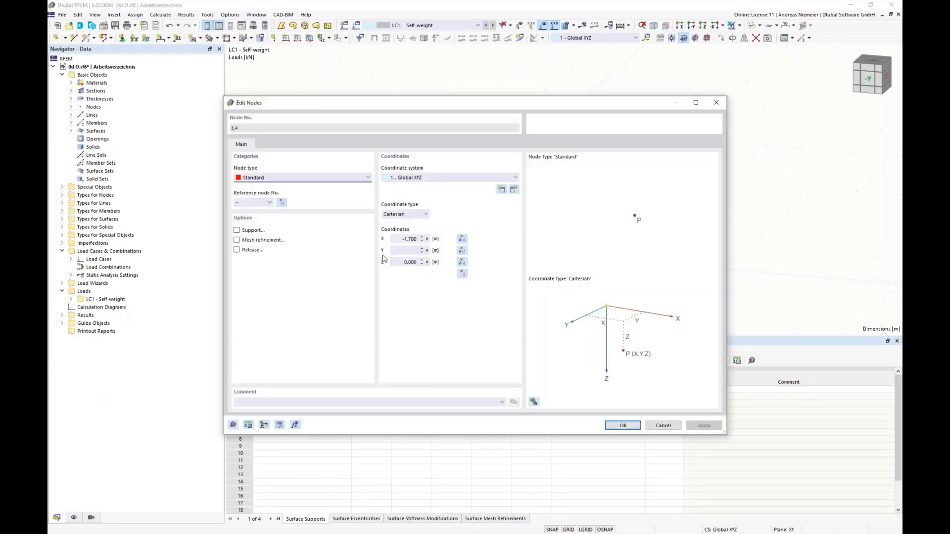
double_click(392, 239)
click(623, 426)
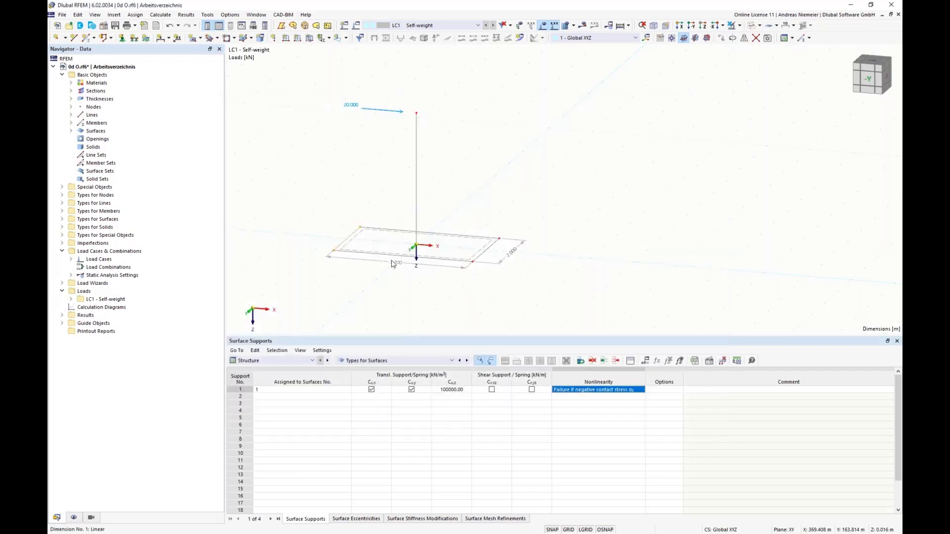
click(582, 24)
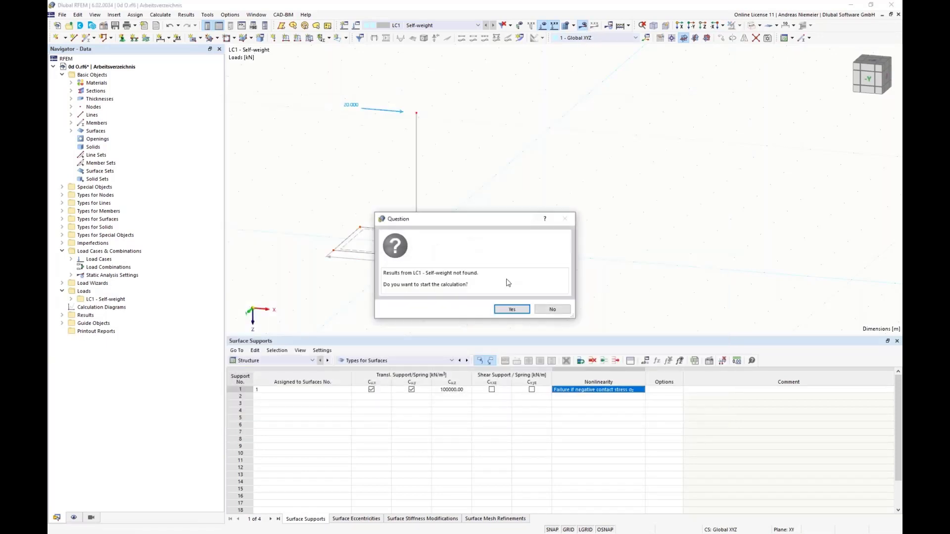
click(511, 310)
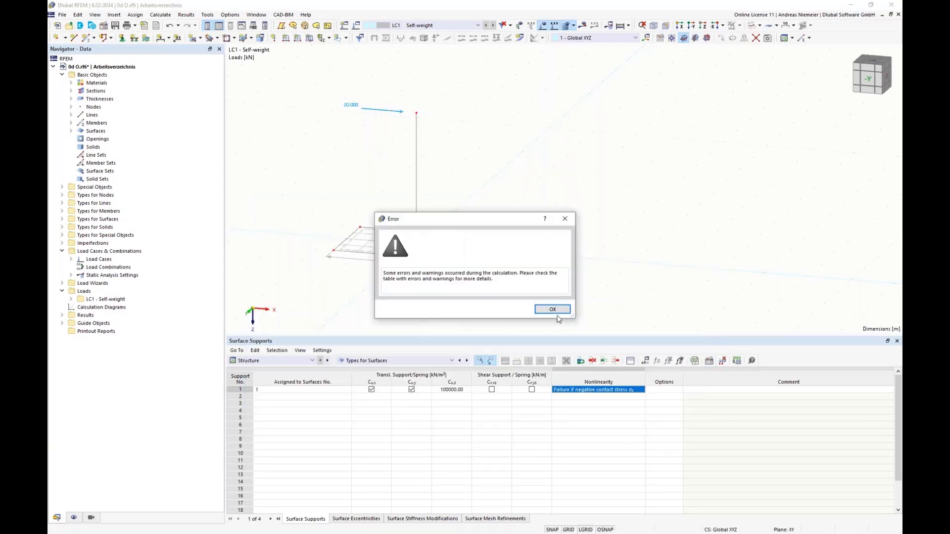
click(552, 309)
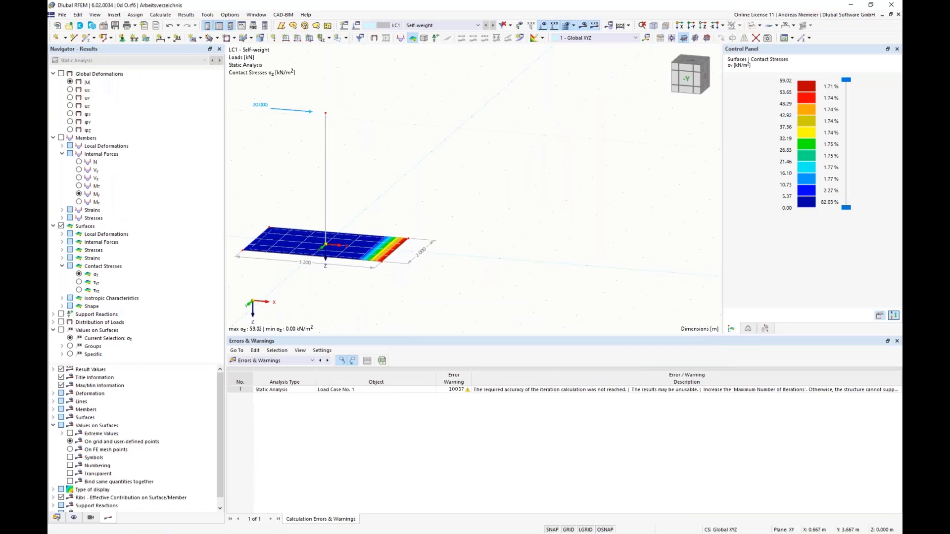
Undo the last two changes to the slab's edge nodes, recalculate load case LC1 and select its sum of loads in Z
scroll(237, 261, up, 1)
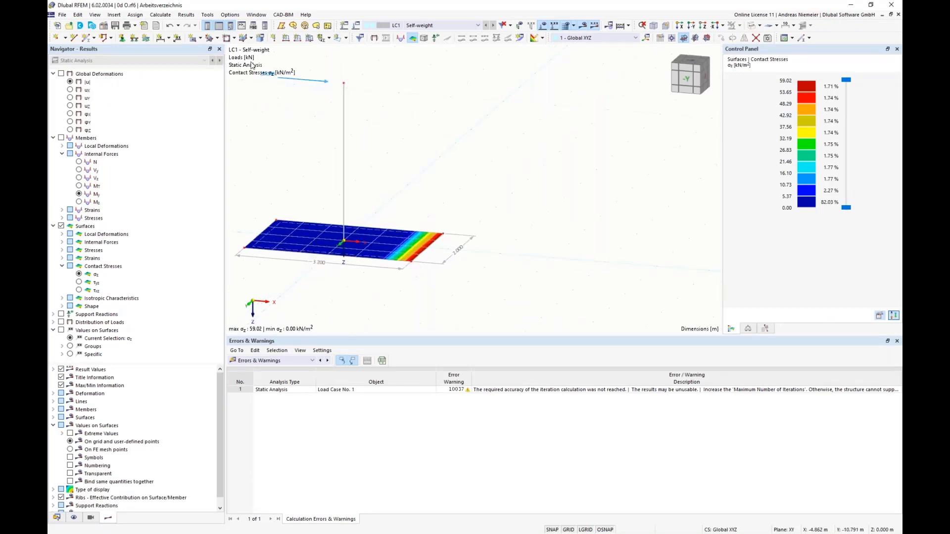
click(170, 25)
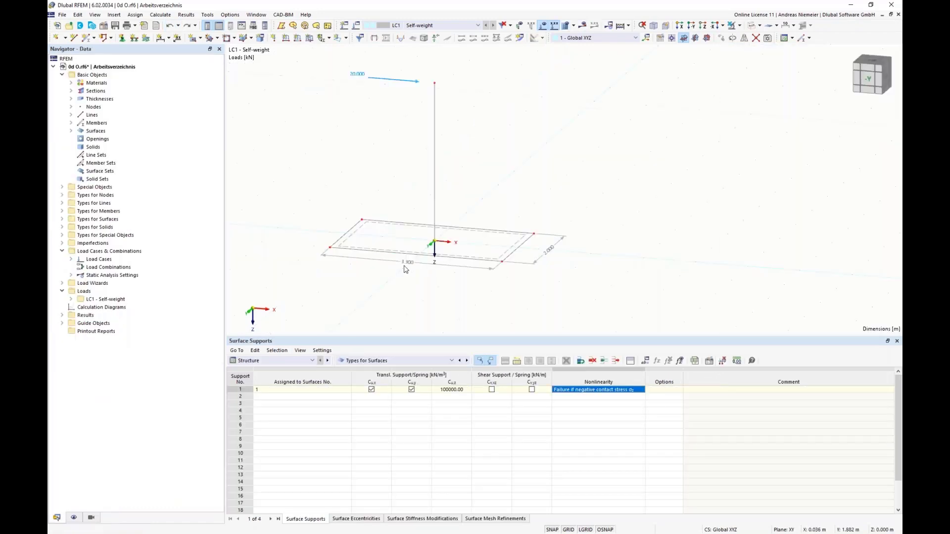
click(170, 26)
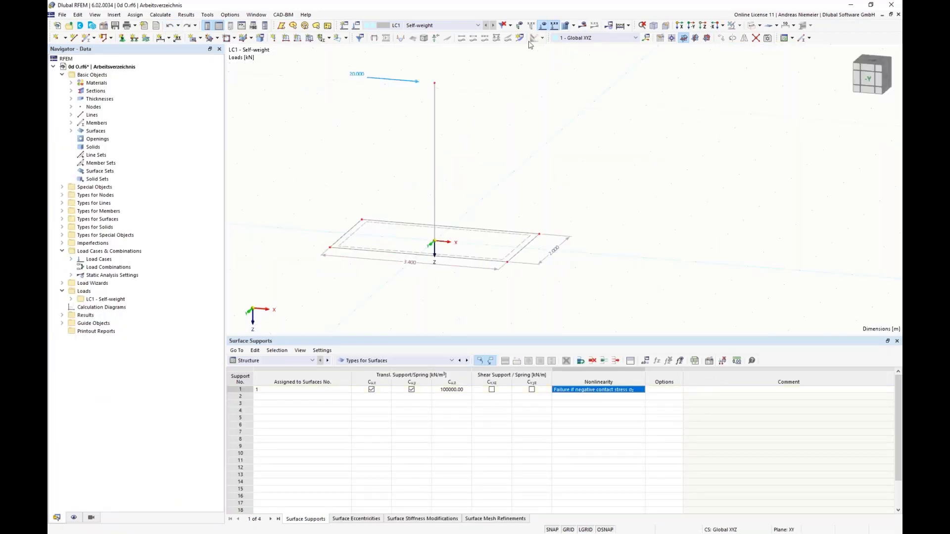
click(582, 25)
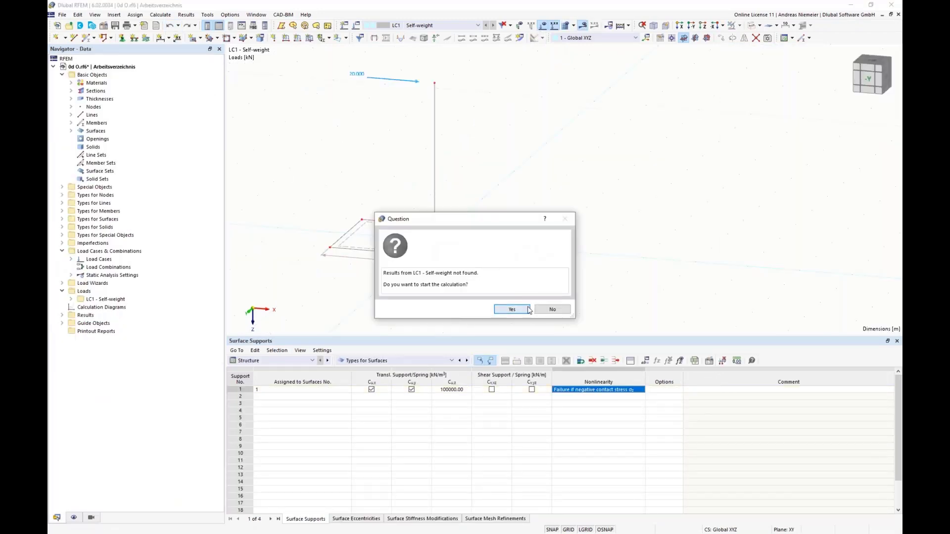
click(520, 308)
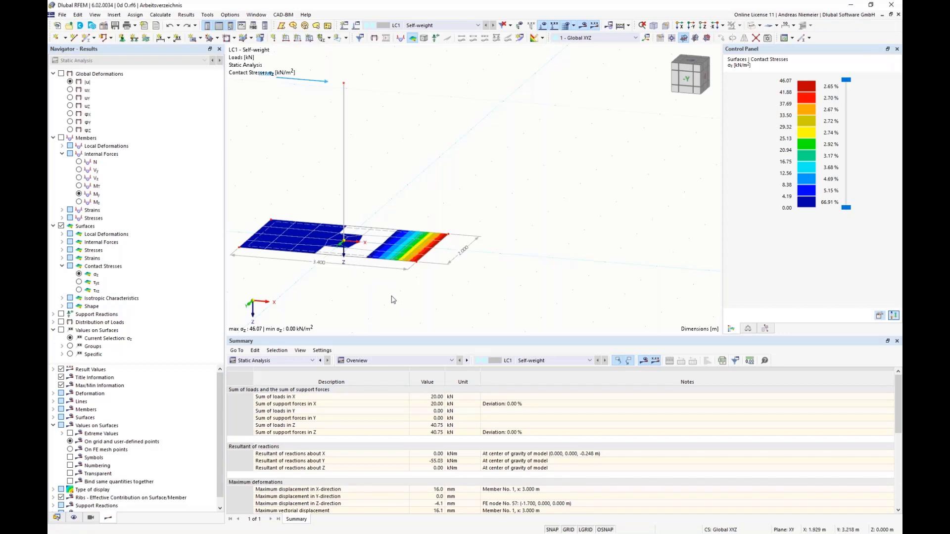
click(427, 425)
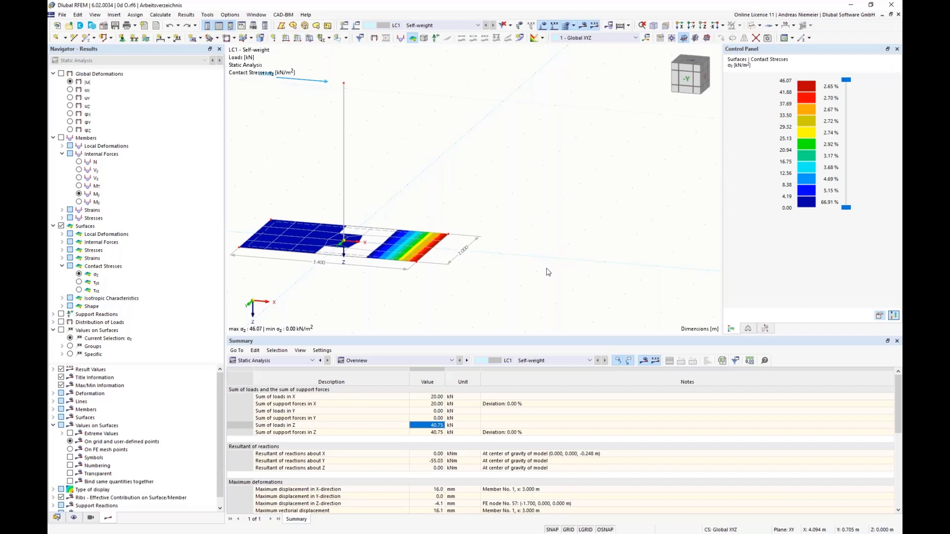
Create a global parameter bx in the Lengths unit group, with definition type Value and a value of 3.4 m
scroll(502, 248, down, 3)
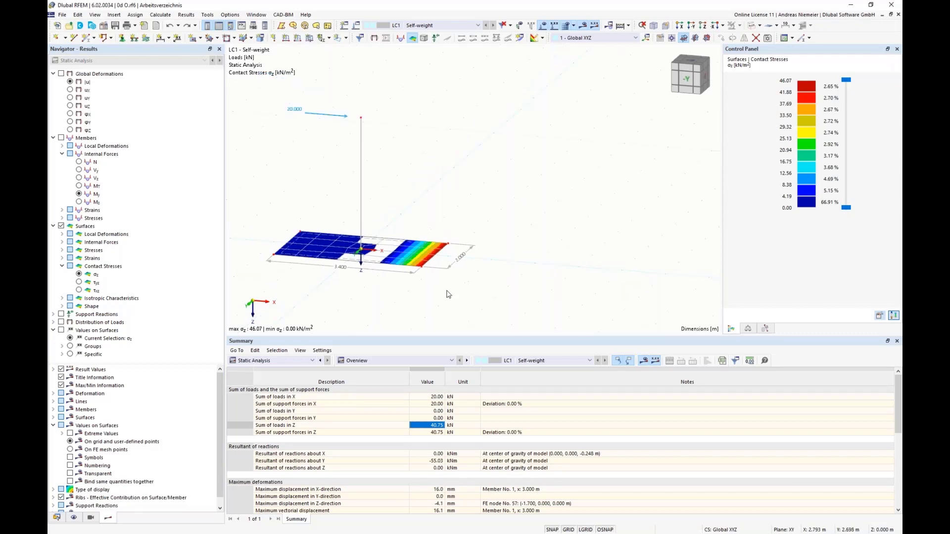
middle_drag(366, 302, 314, 223)
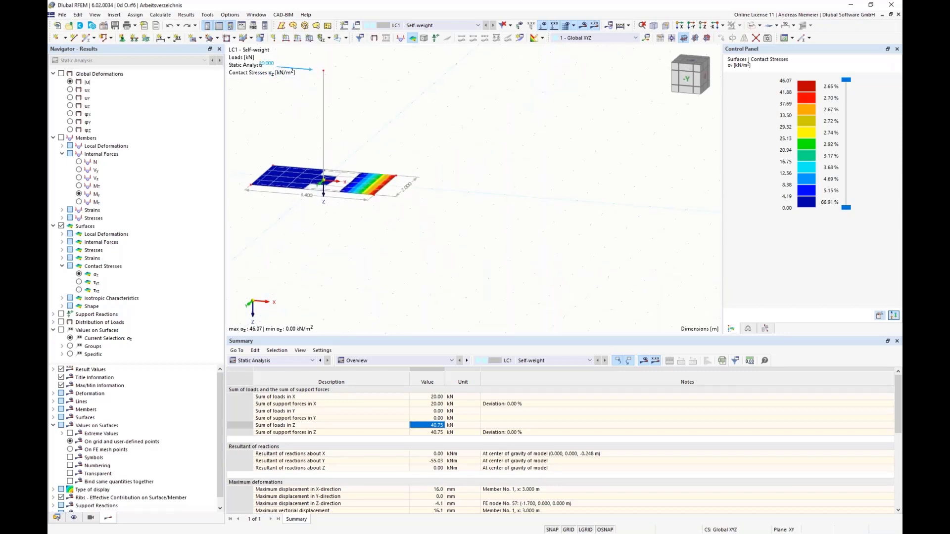
click(78, 14)
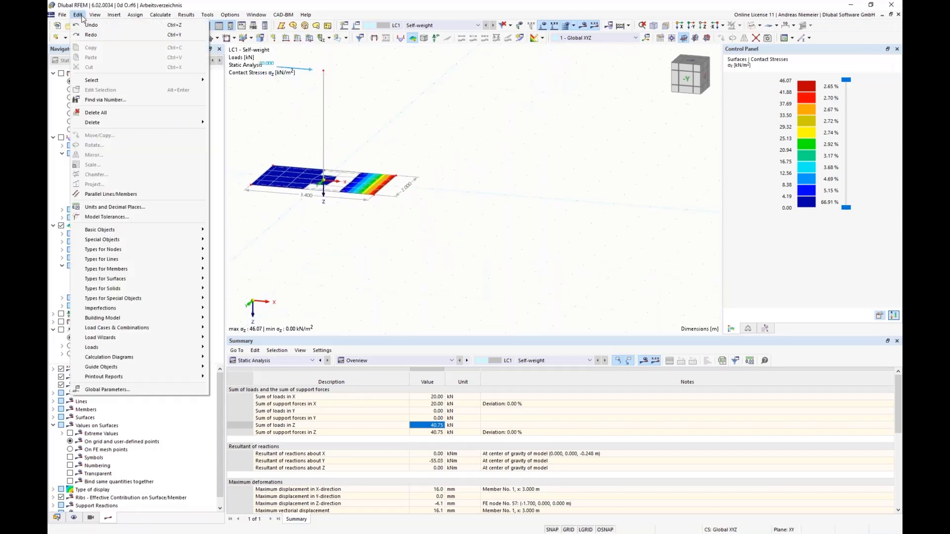
click(106, 390)
drag(400, 109, 426, 260)
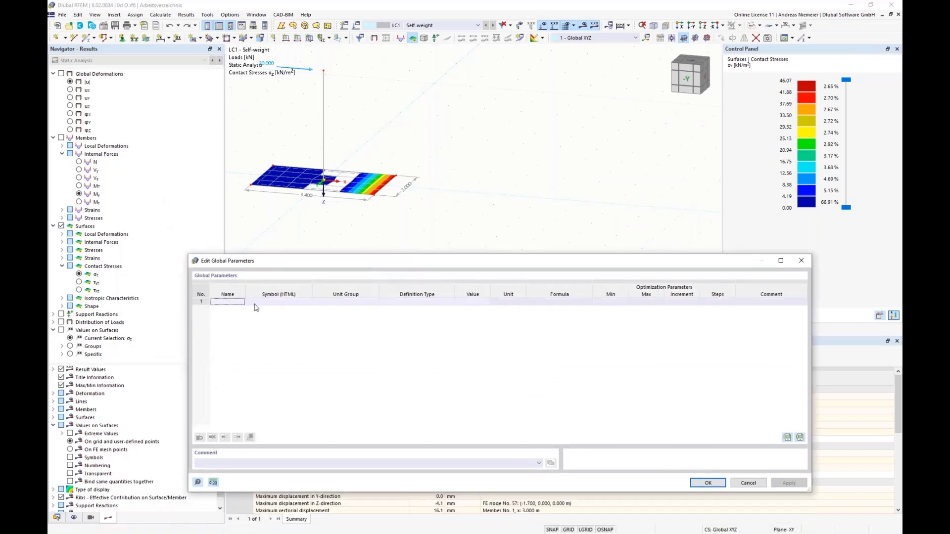
click(219, 304)
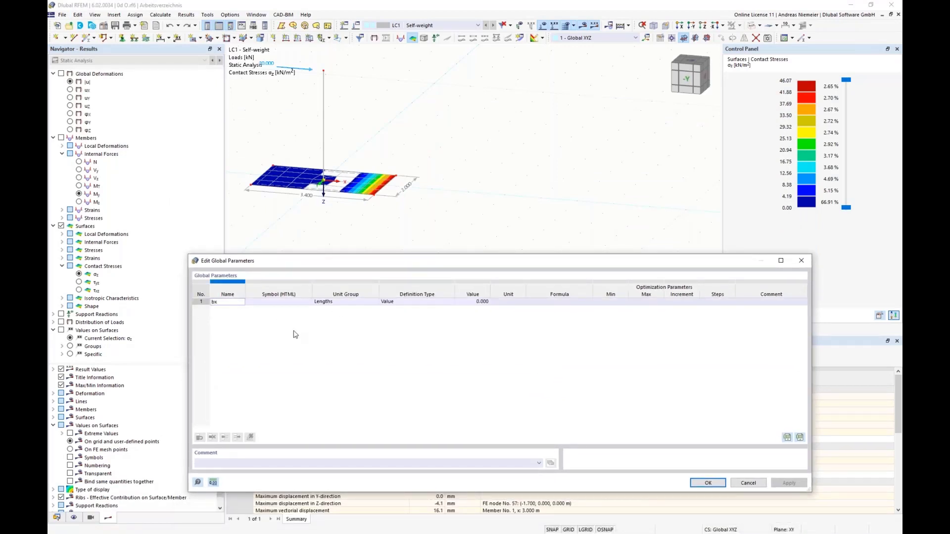
text(bx)
key(Tab)
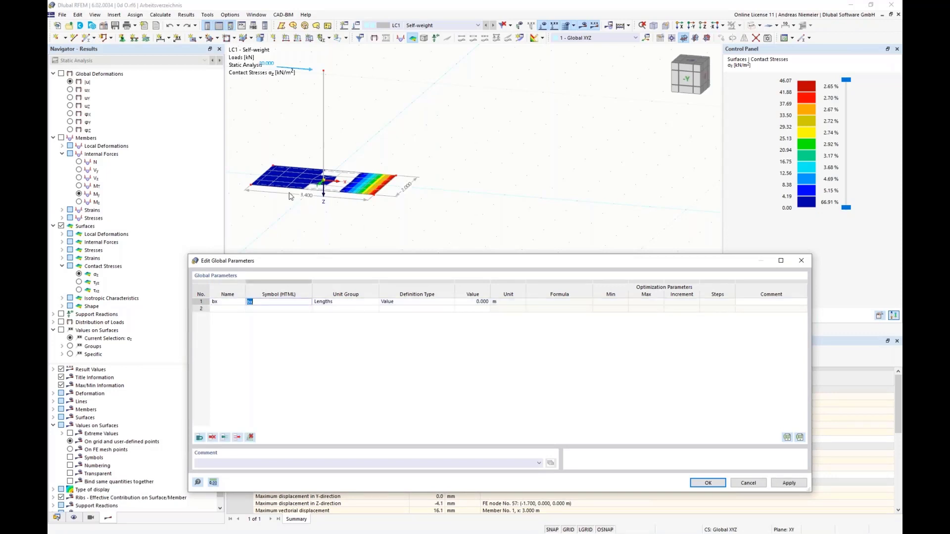
key(Tab)
key(Tab)
key(Tab)
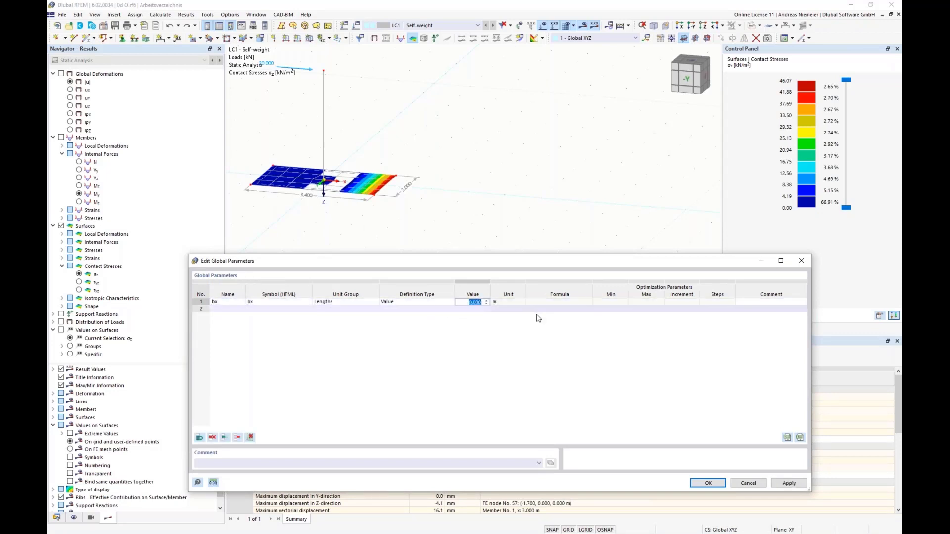
text(3.4)
key(Return)
key(Escape)
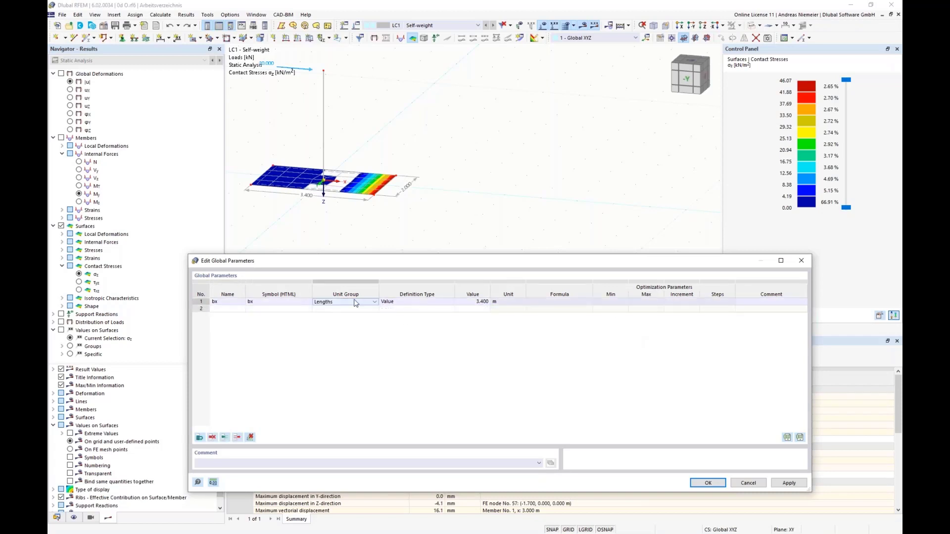
click(447, 303)
click(448, 303)
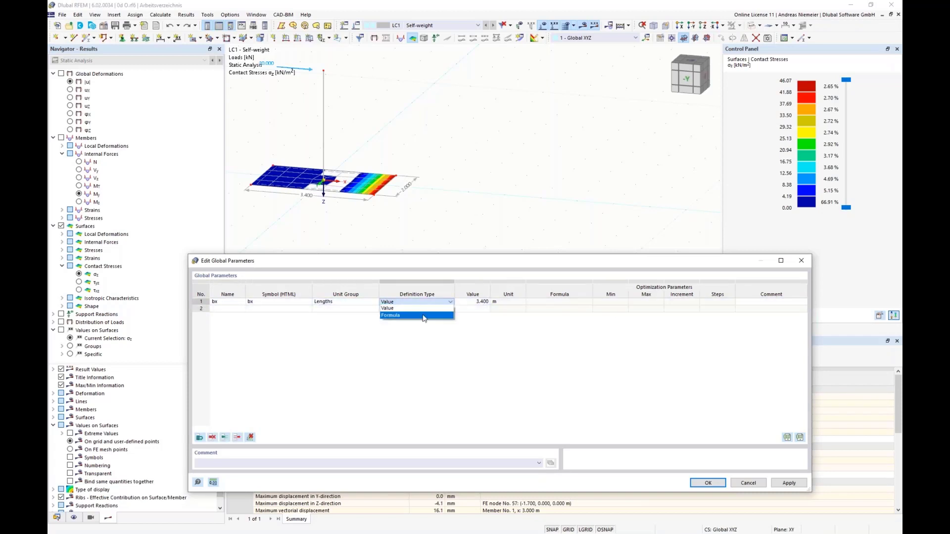
click(396, 308)
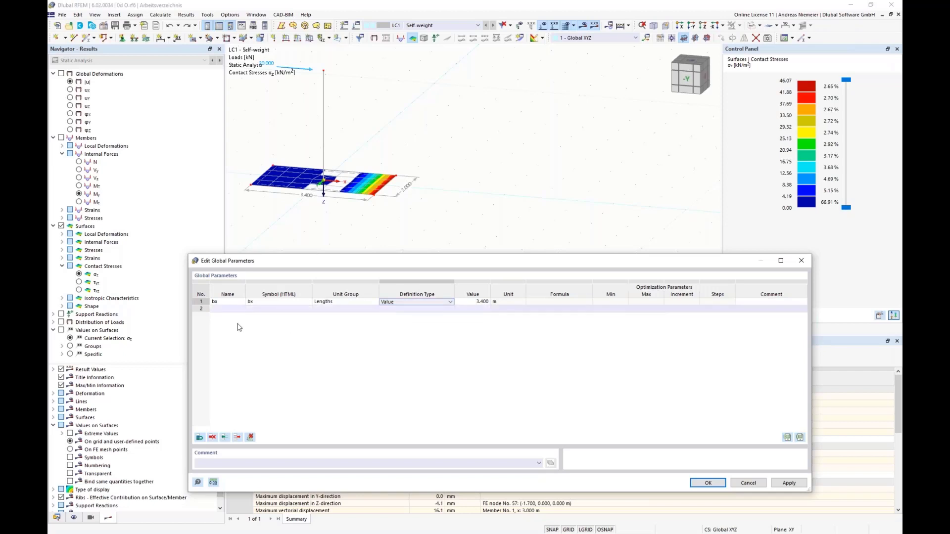
Add a second global length parameter by with a value of 2 m
click(229, 310)
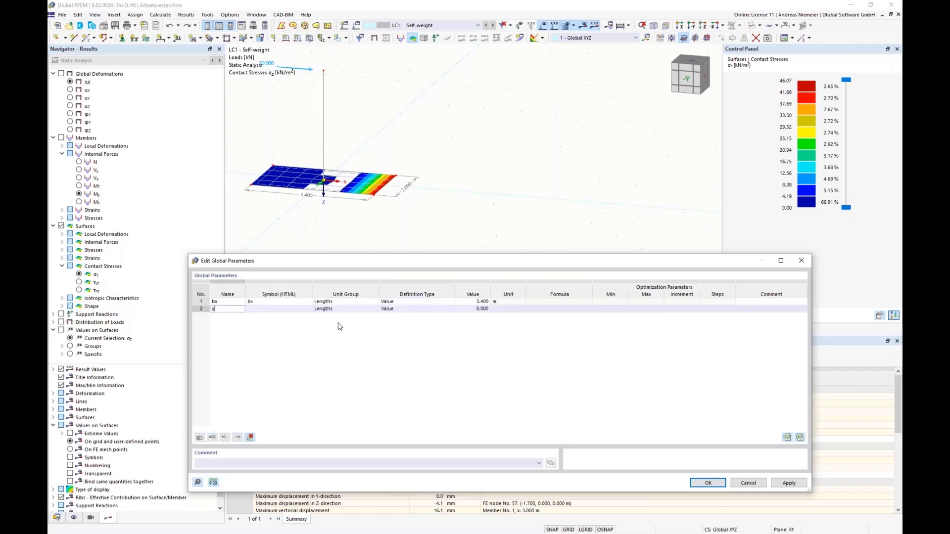
text(by)
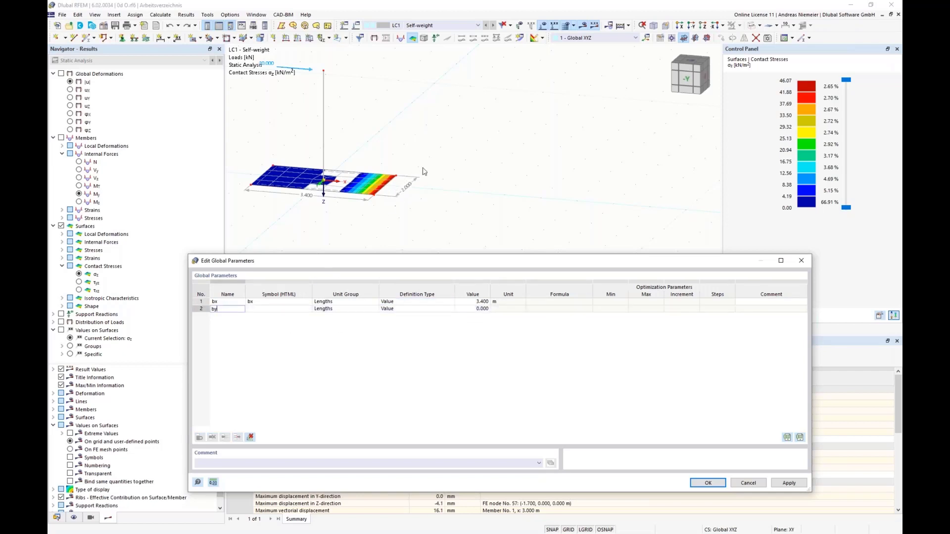
key(Tab)
key(Tab)
key(Tab)
key(Tab)
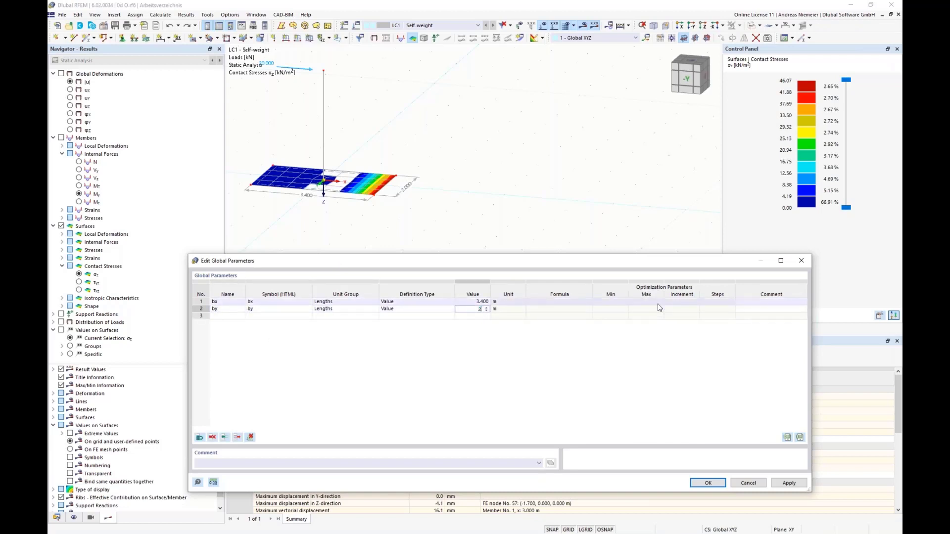
key(Return)
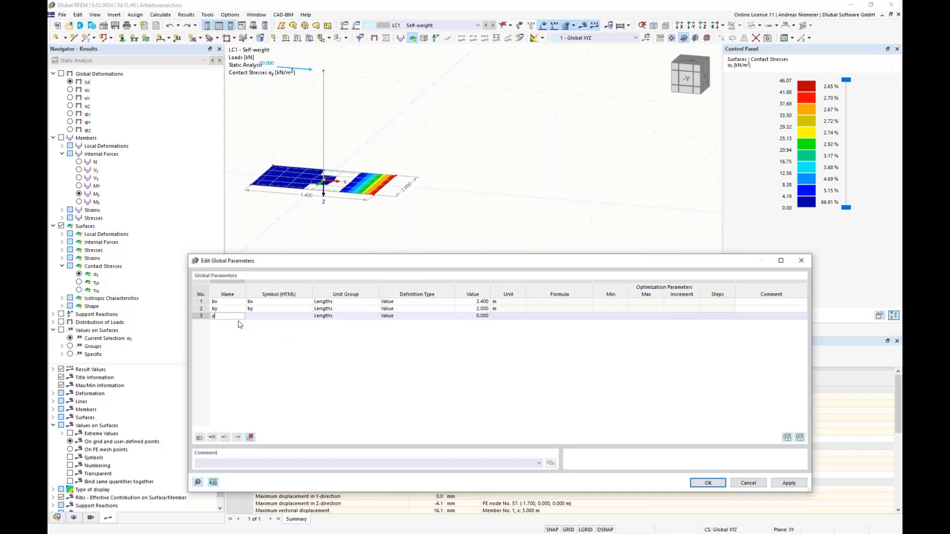
Add a third global length parameter d with a value of 0.2 m and accept the parameter list
text(d)
key(Tab)
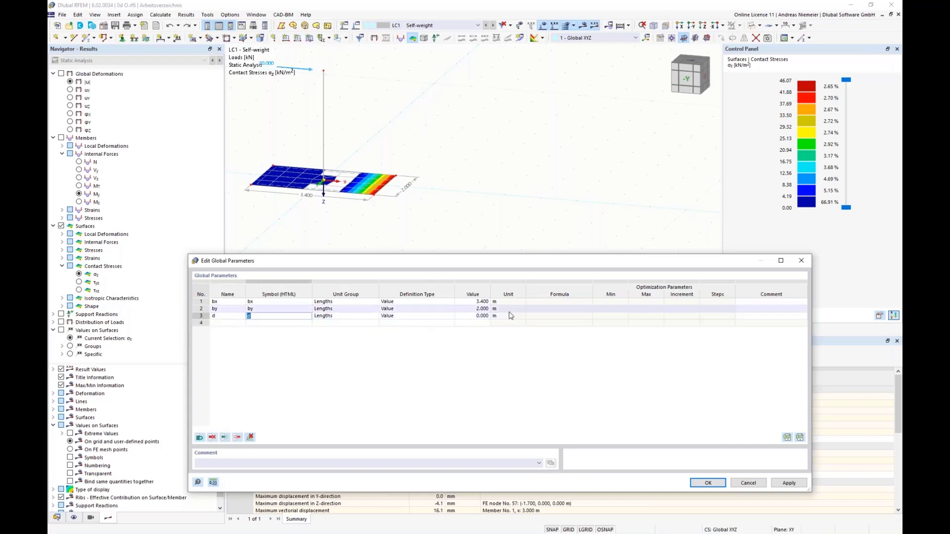
key(Tab)
key(Tab)
key(Tab)
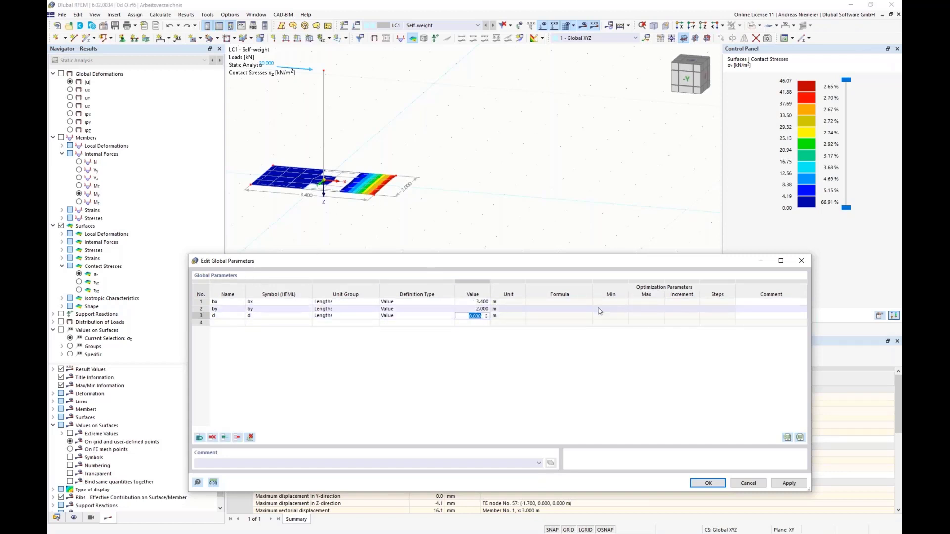
text(0.2)
click(600, 311)
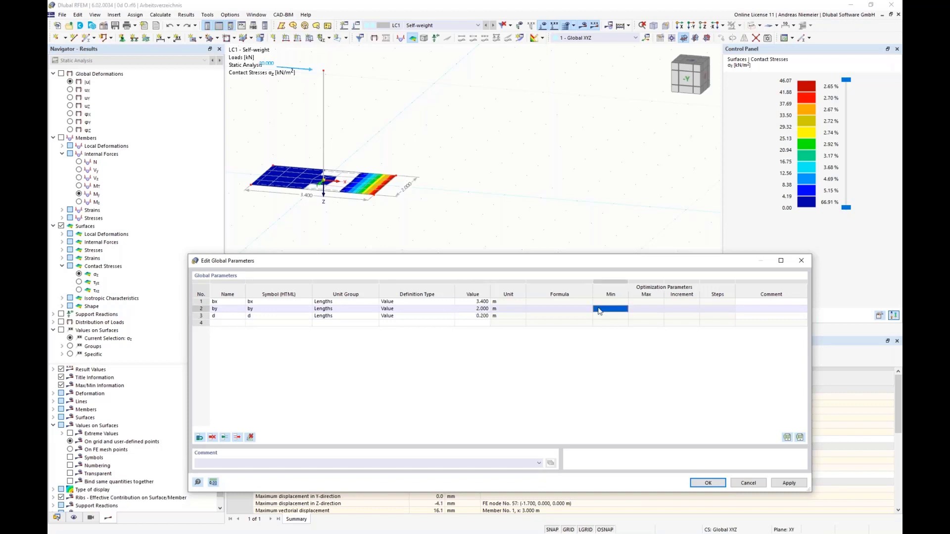
click(709, 483)
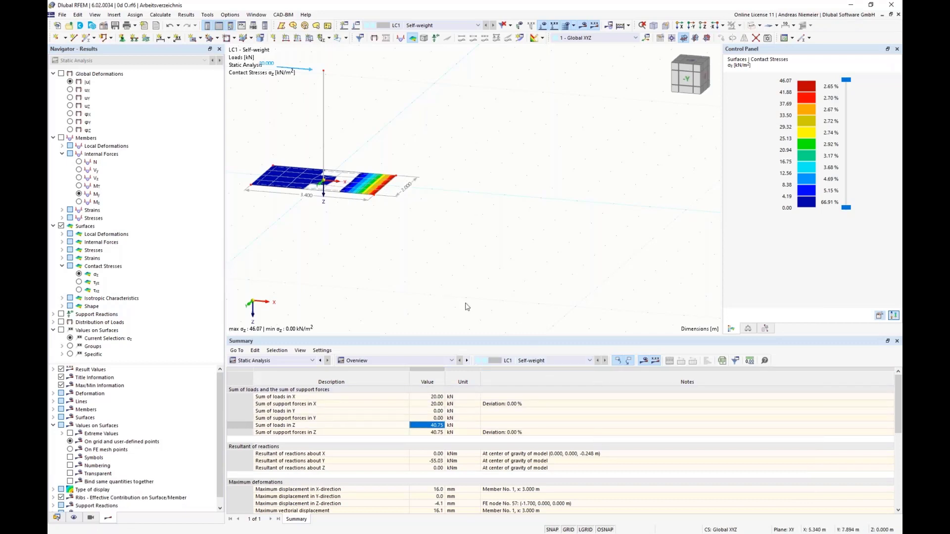
Define the X coordinate of the two nodes on the slab's positive-X edge by the formula bx/2
right_click(374, 198)
mouse_move(405, 215)
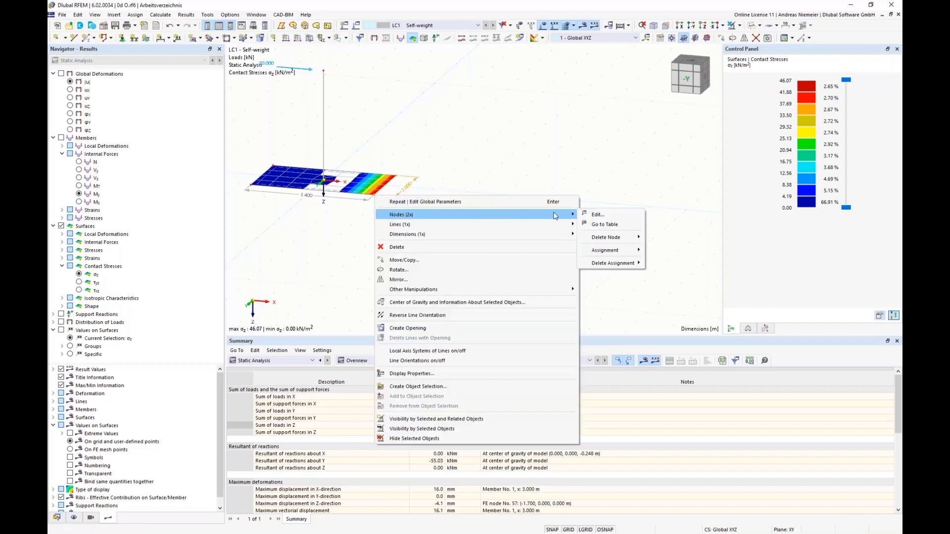
click(599, 214)
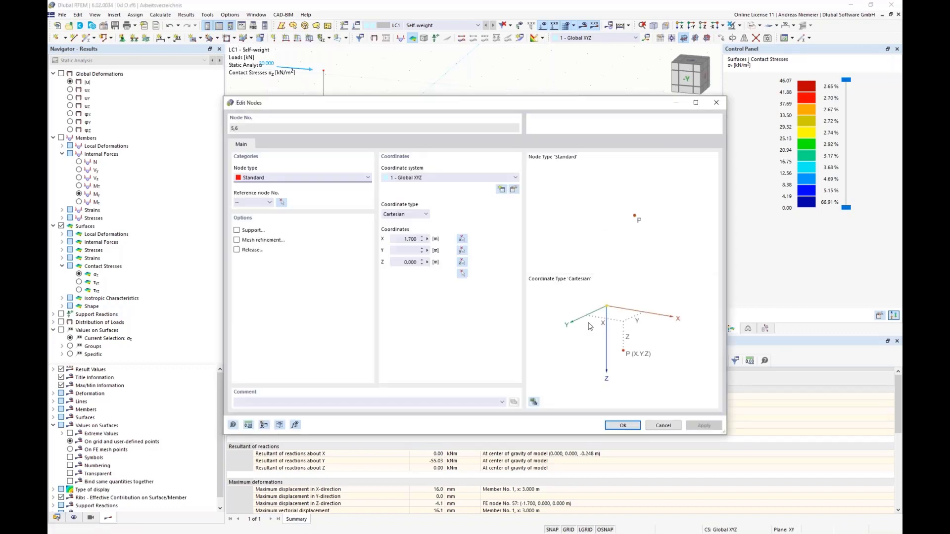
click(427, 239)
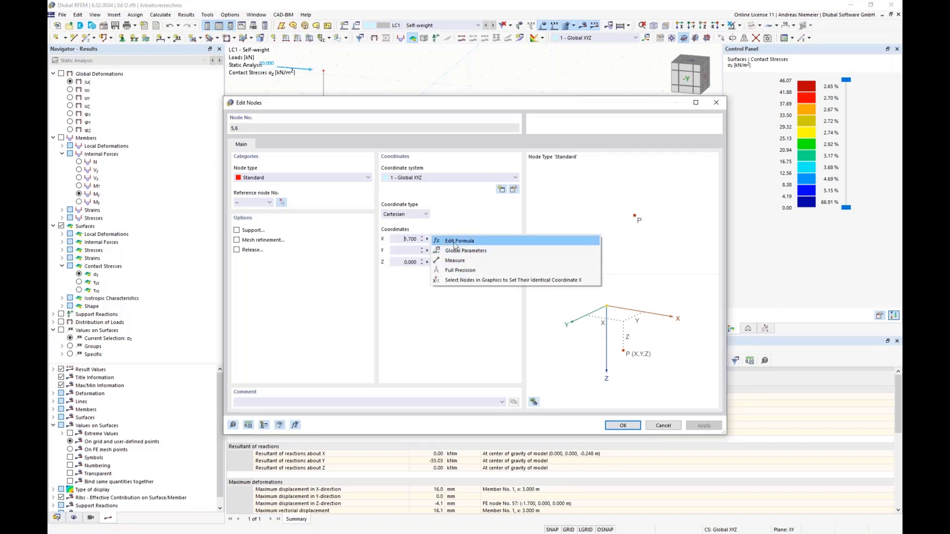
click(453, 242)
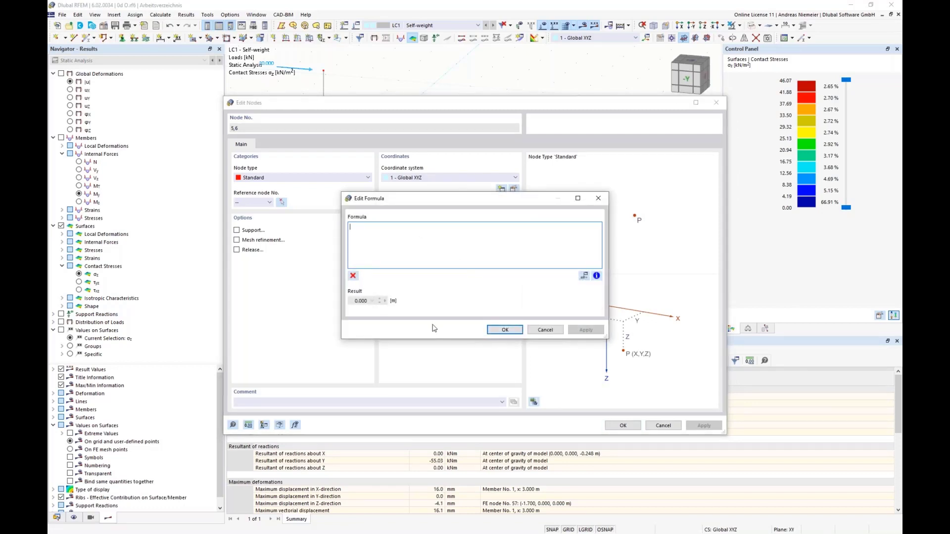
text(b)
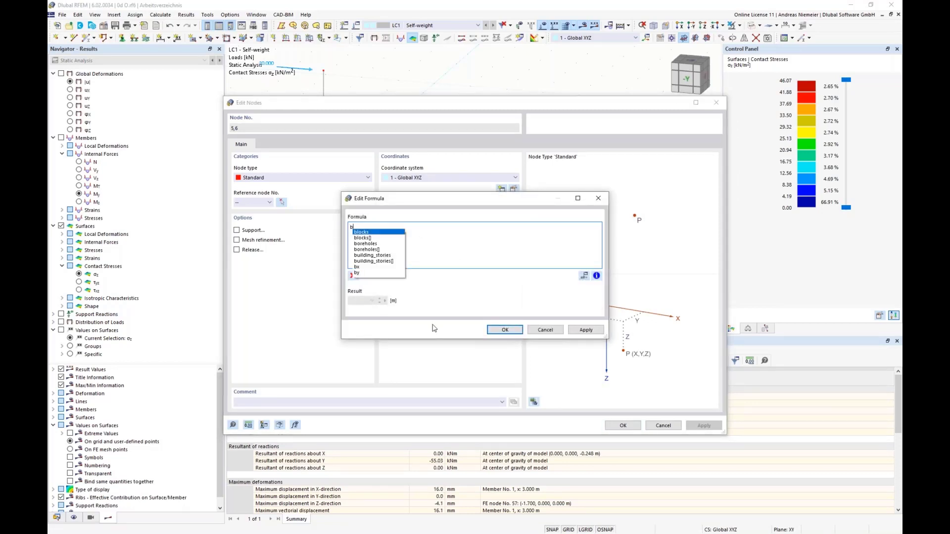
text(x/)
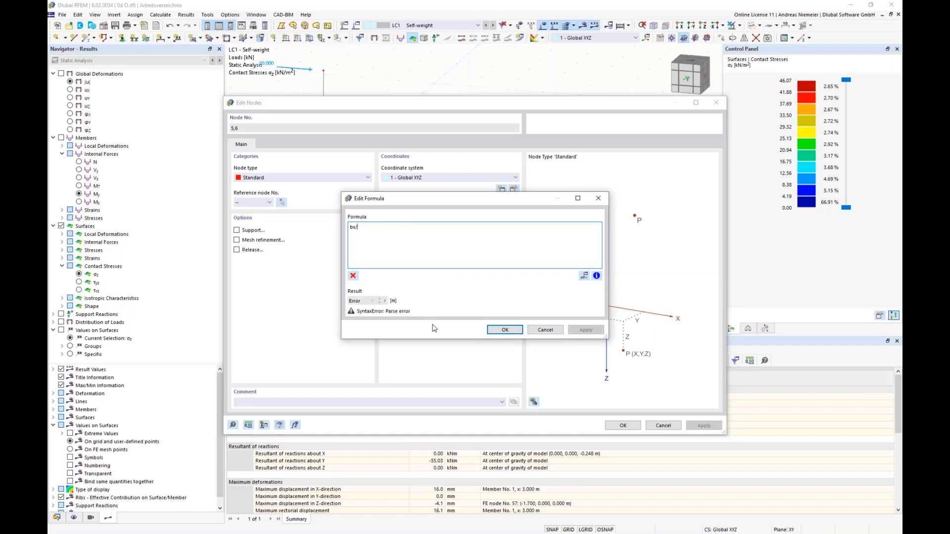
text(2)
click(505, 330)
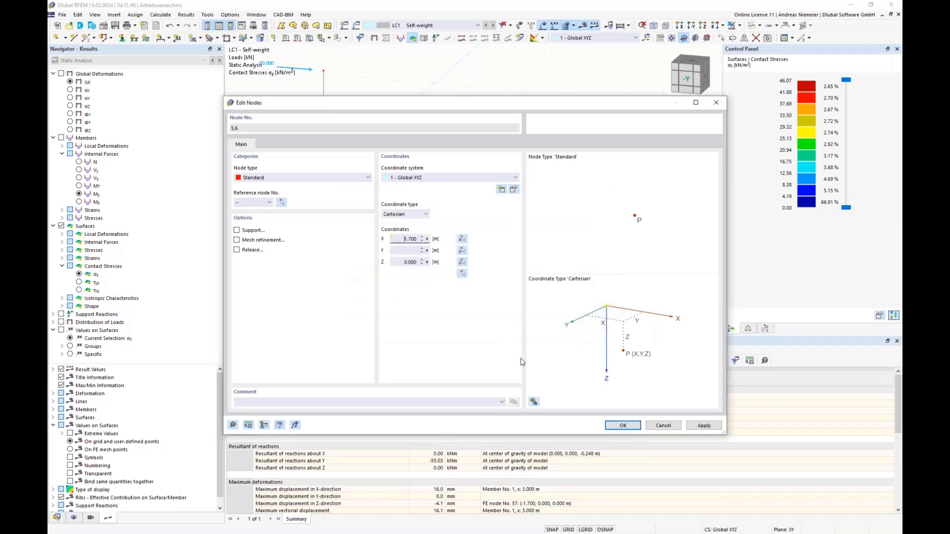
click(623, 426)
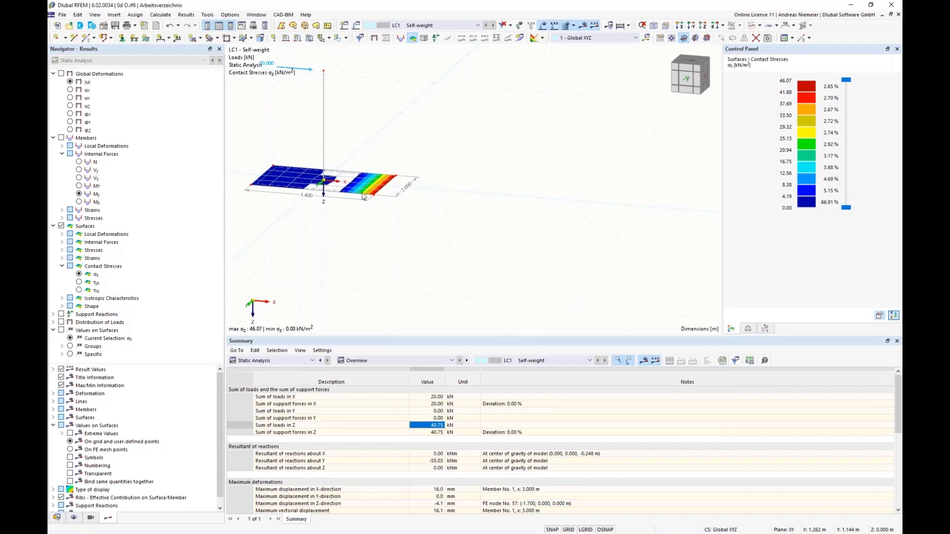
Define the X coordinate of the two nodes on the slab's negative-X edge by the formula -bx/2
drag(231, 144, 281, 208)
right_click(251, 186)
mouse_move(354, 207)
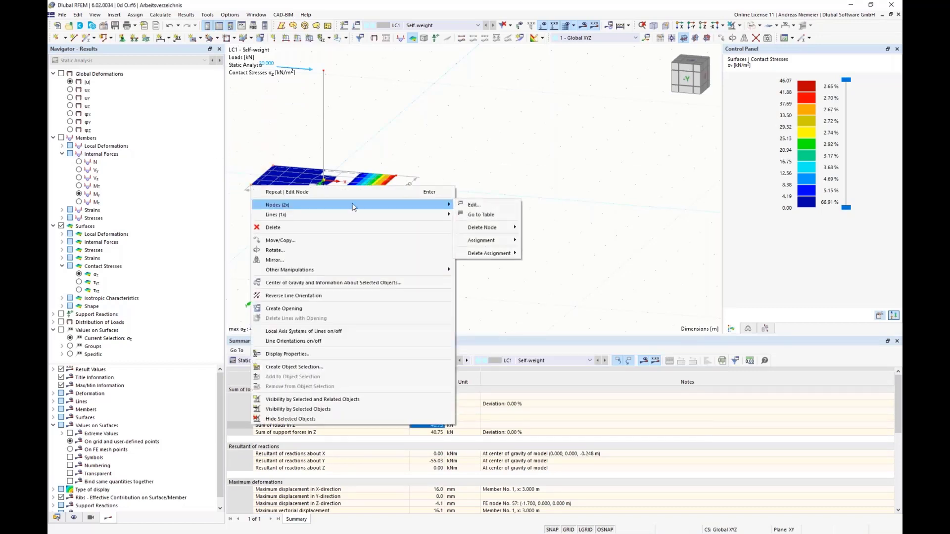
click(474, 204)
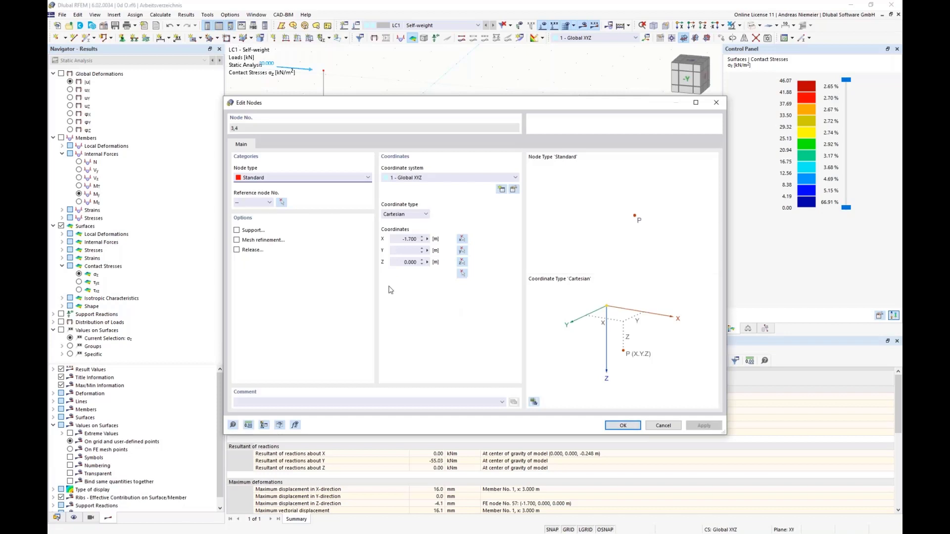
right_click(426, 240)
click(450, 250)
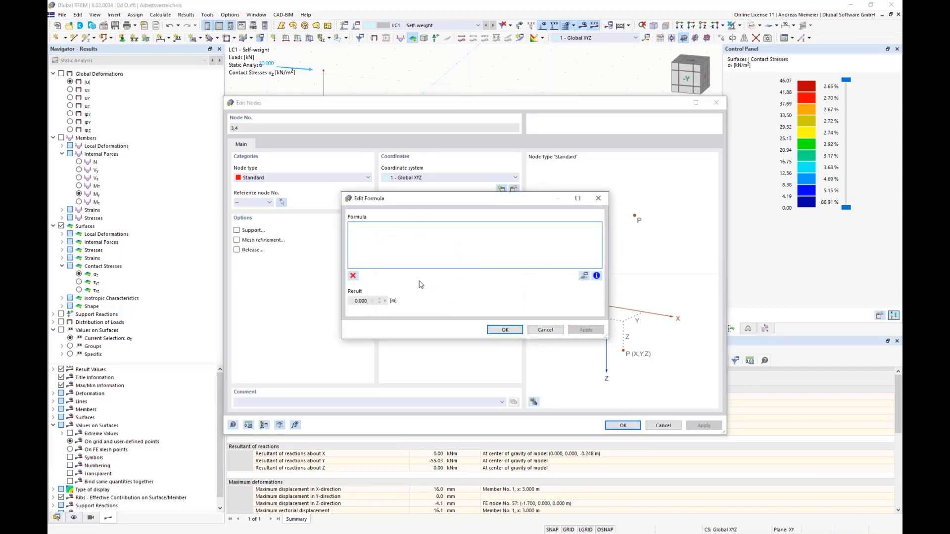
text(-bx/2)
click(505, 329)
click(623, 426)
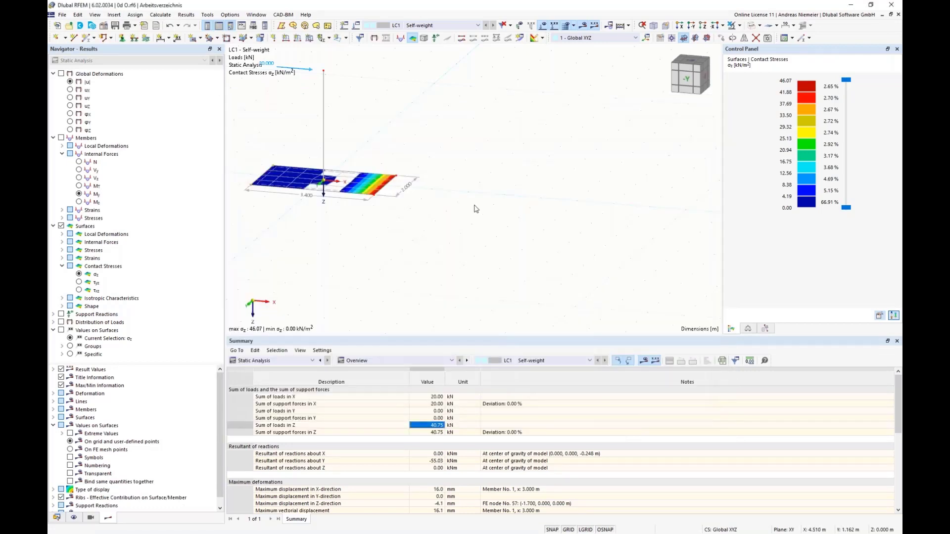
Define the Y coordinate of the two nodes on the slab's negative-Y edge by the formula -by/2
middle_drag(480, 203, 347, 201)
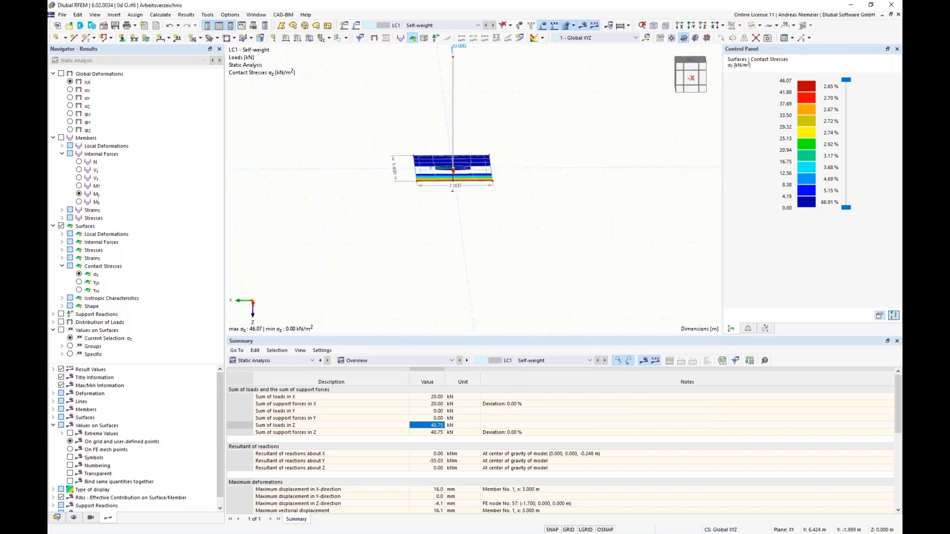
middle_drag(532, 214, 503, 233)
drag(449, 146, 493, 232)
right_click(466, 202)
mouse_move(490, 214)
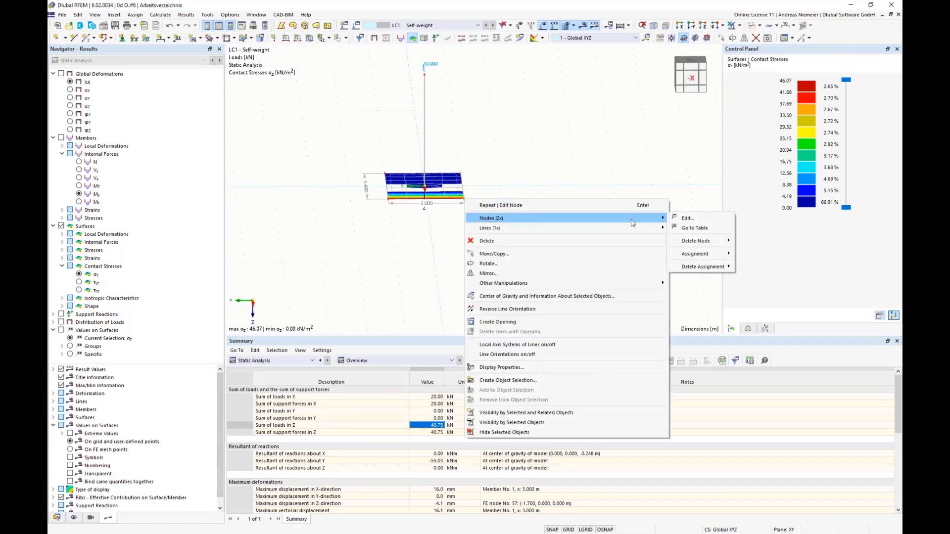
click(669, 221)
click(427, 250)
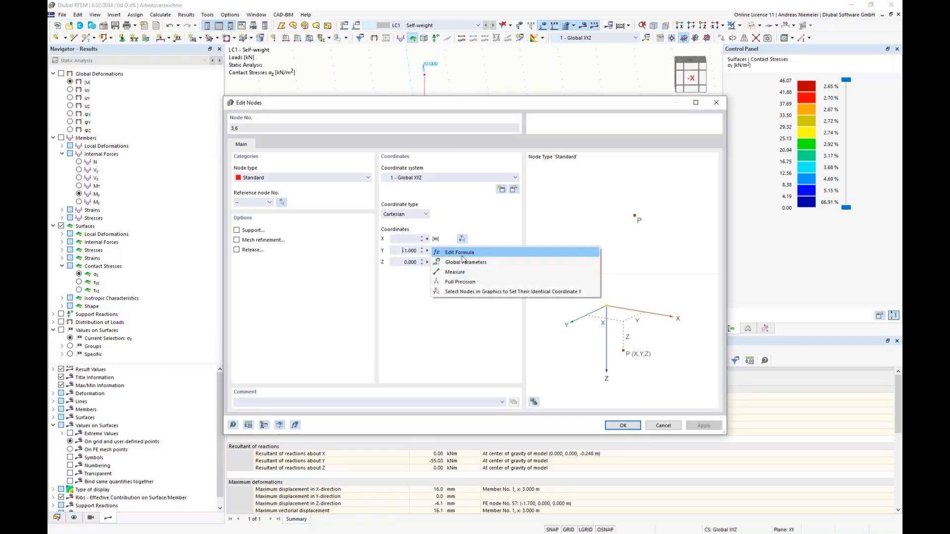
click(460, 253)
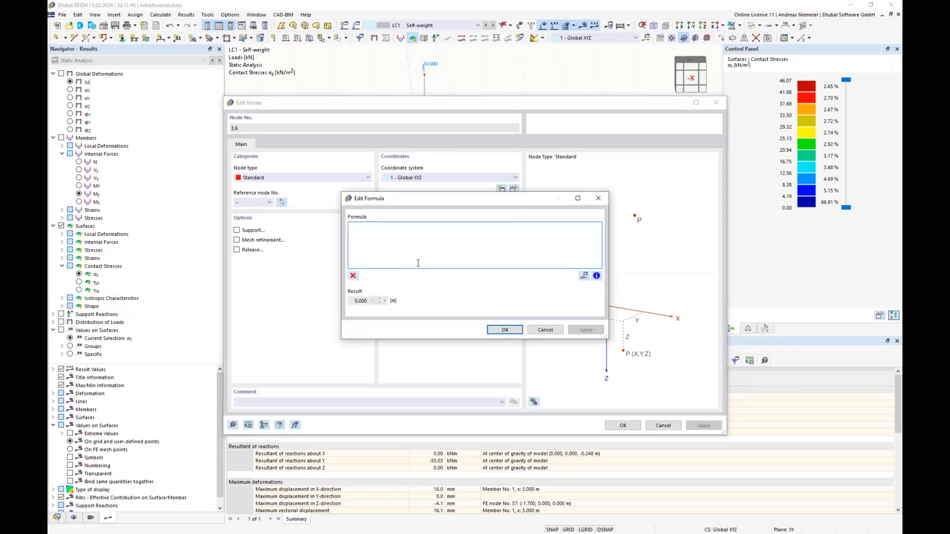
text(-by)
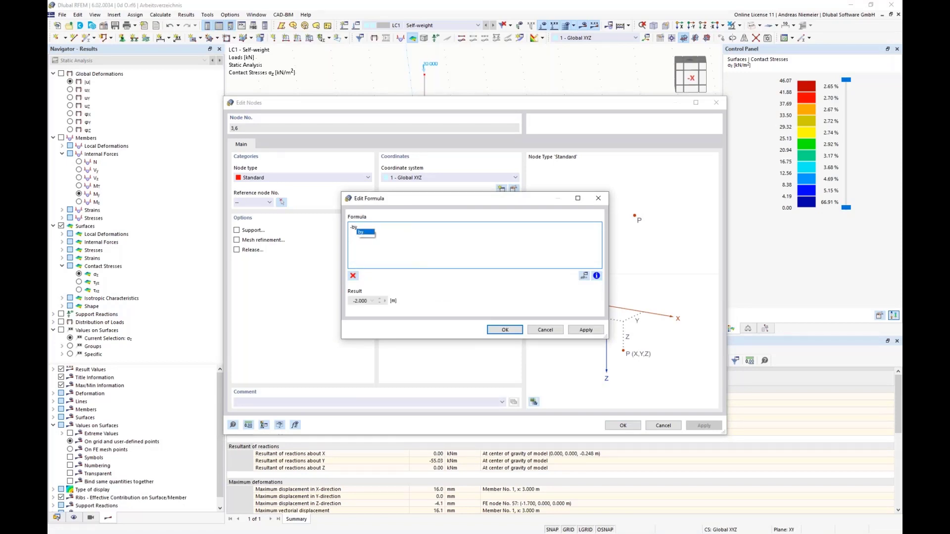
text(/2)
click(505, 329)
click(623, 426)
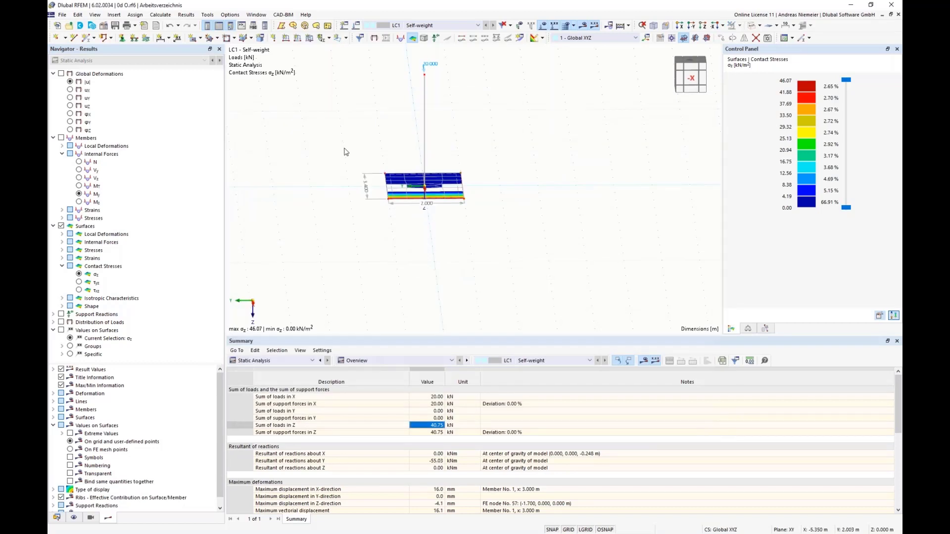
Define the Y coordinate of the two nodes on the slab's positive-Y edge by the formula by/2
right_click(390, 203)
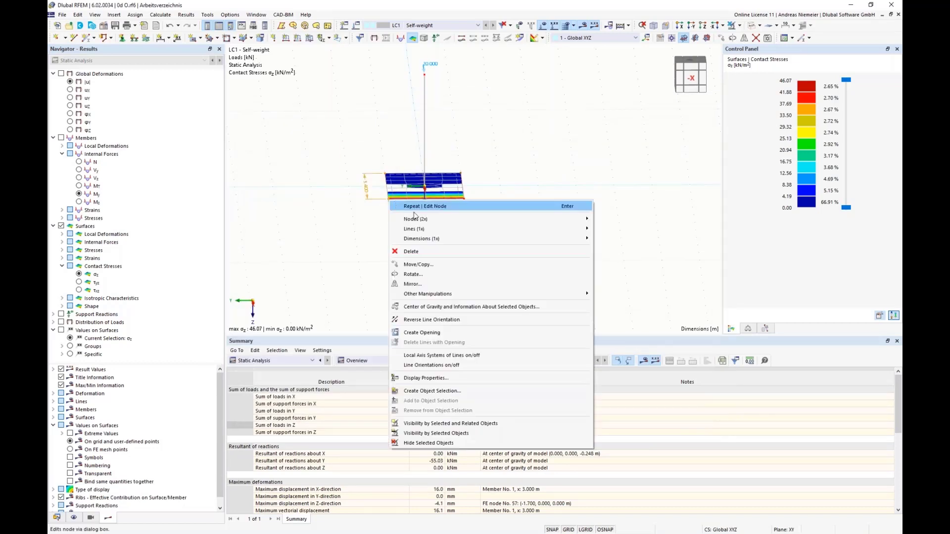
mouse_move(436, 220)
click(616, 219)
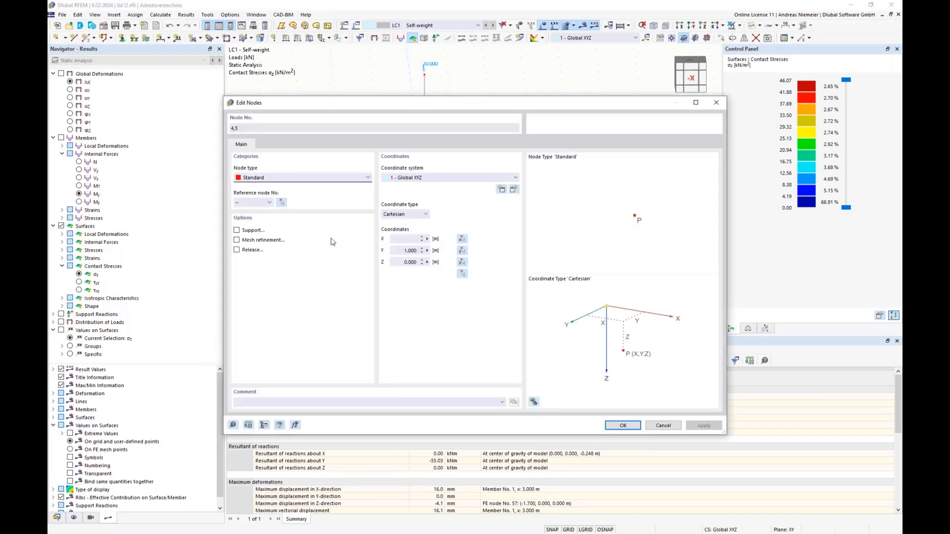
click(427, 239)
click(500, 249)
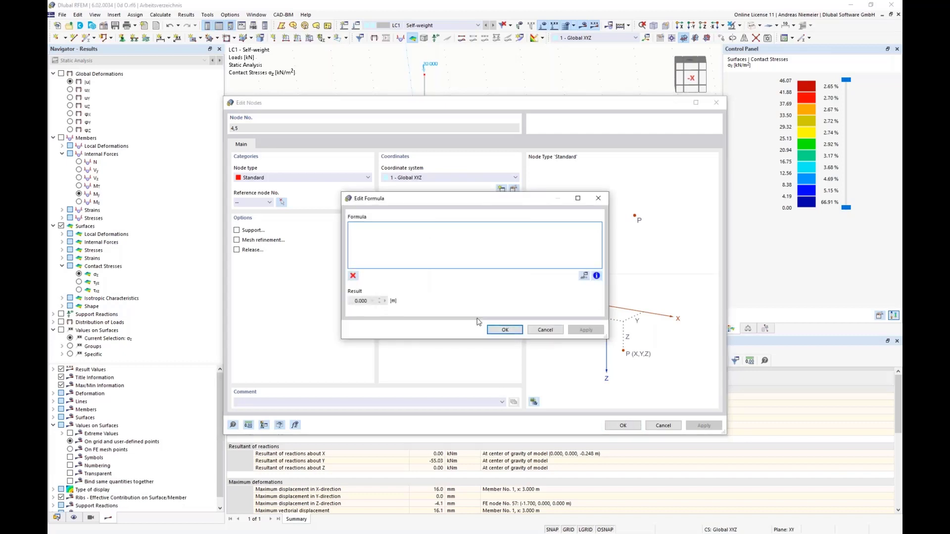
text(by/2)
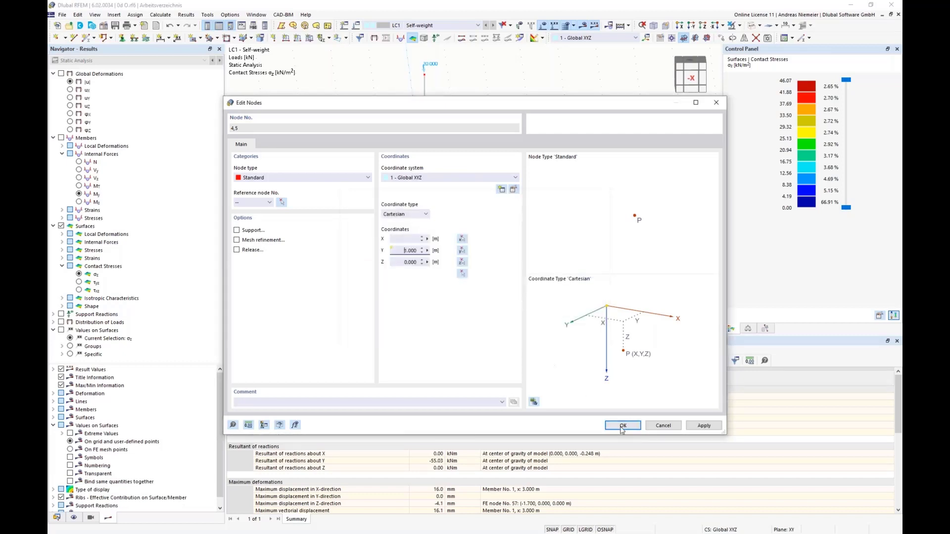
click(505, 329)
click(622, 426)
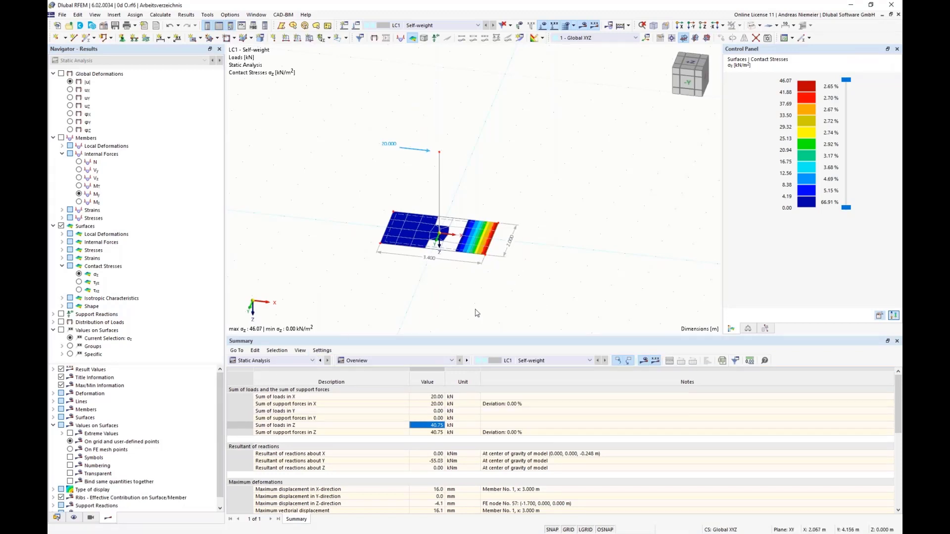
Link the thickness of the slab's uniform C25/30 thickness entry to the global parameter d with a formula
click(271, 362)
click(253, 370)
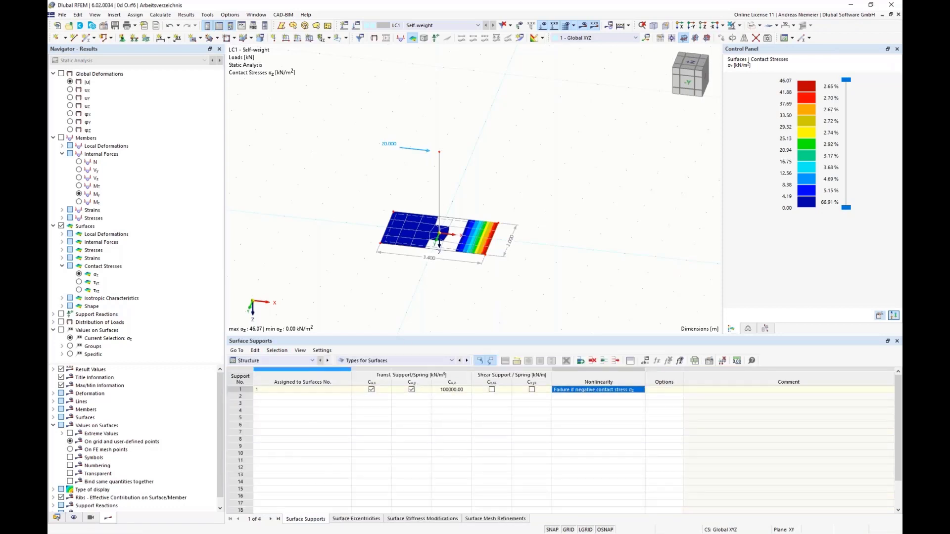
click(374, 362)
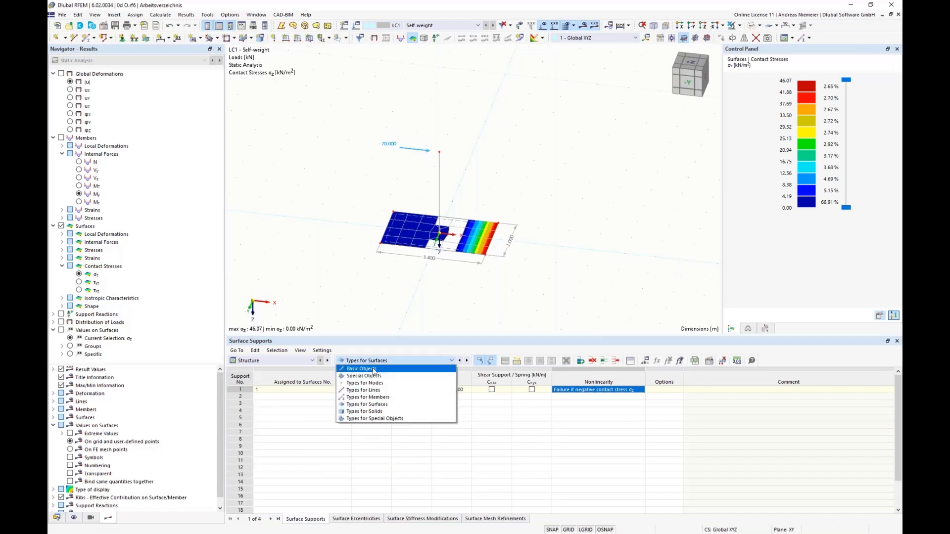
click(374, 370)
click(355, 519)
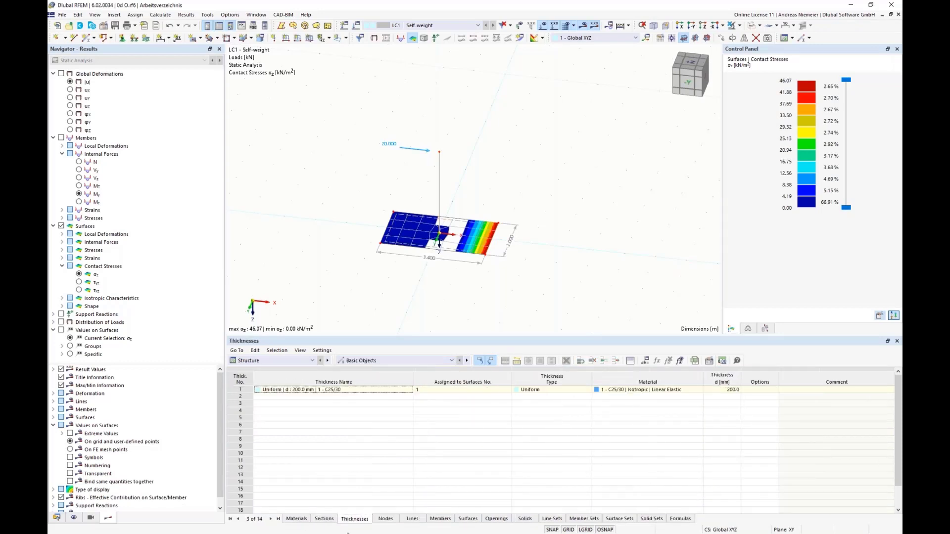
click(730, 391)
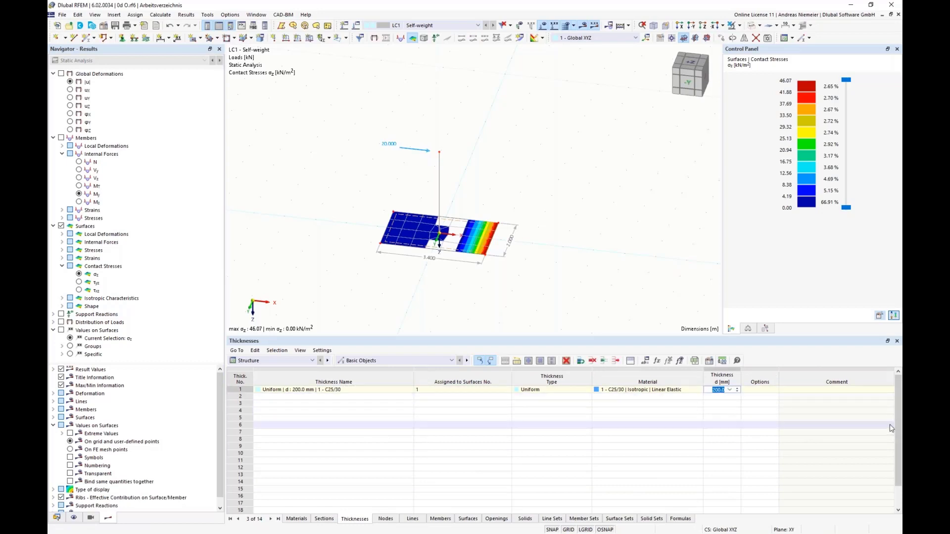
text(=d)
click(776, 463)
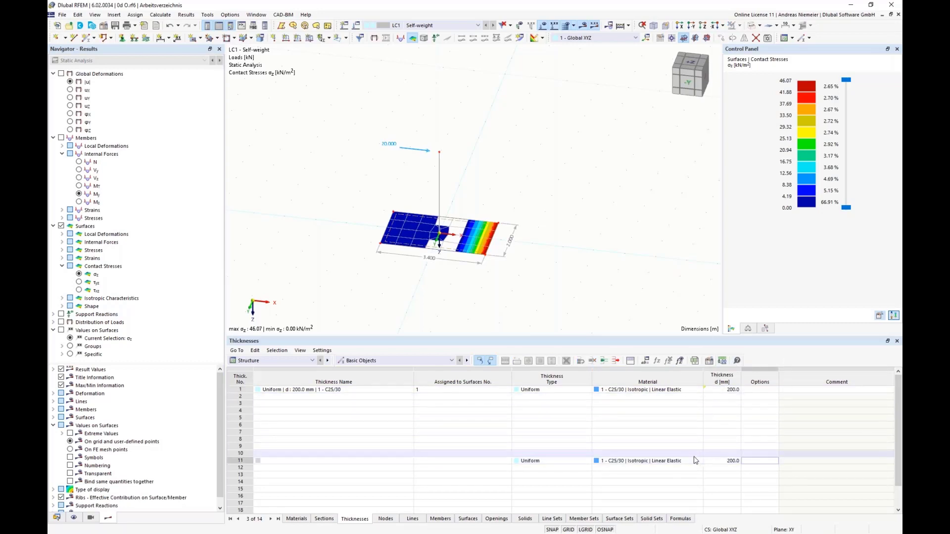
Check the stored formulas for the slab thickness and the node coordinates, switching the tables between formula and value display
click(680, 360)
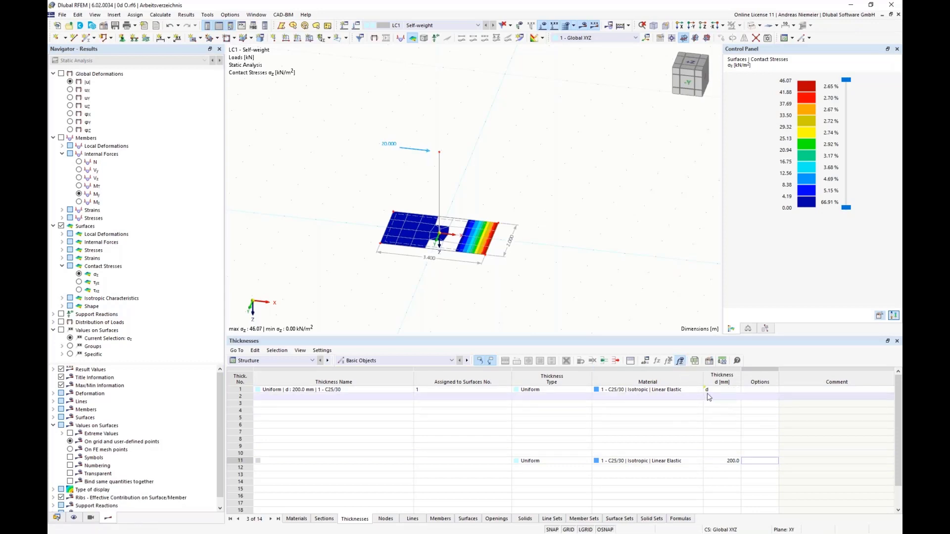
click(386, 519)
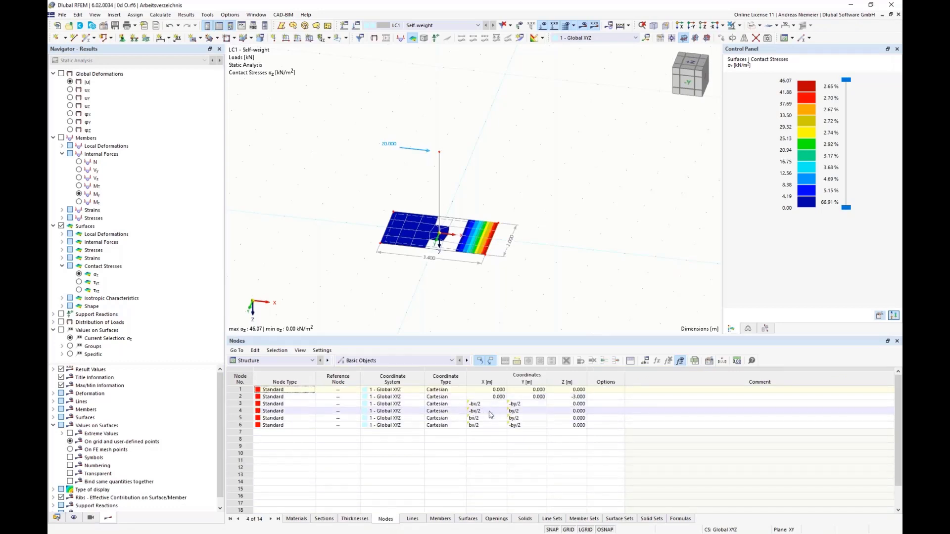
click(681, 361)
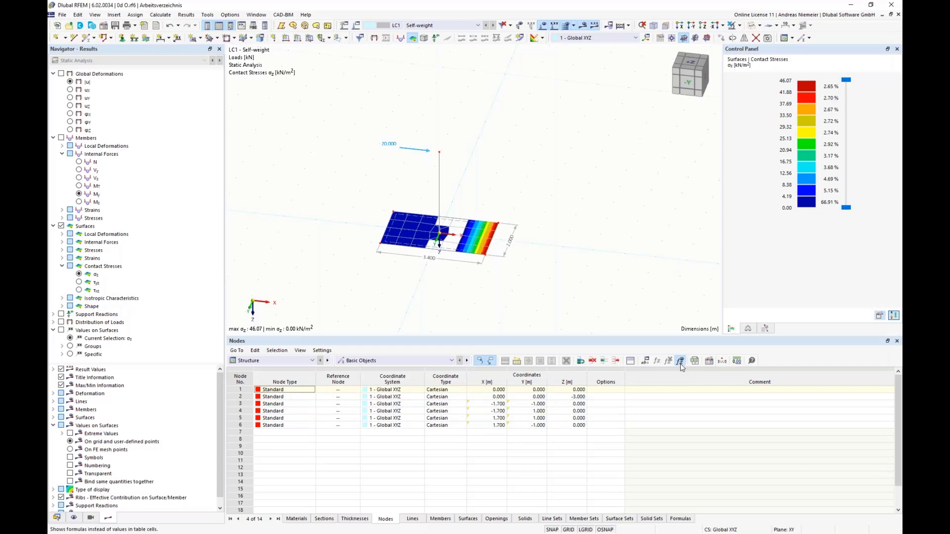
click(681, 361)
click(681, 361)
Try a value of 4 m for the global parameter bx on the slab, and undo that change
click(646, 361)
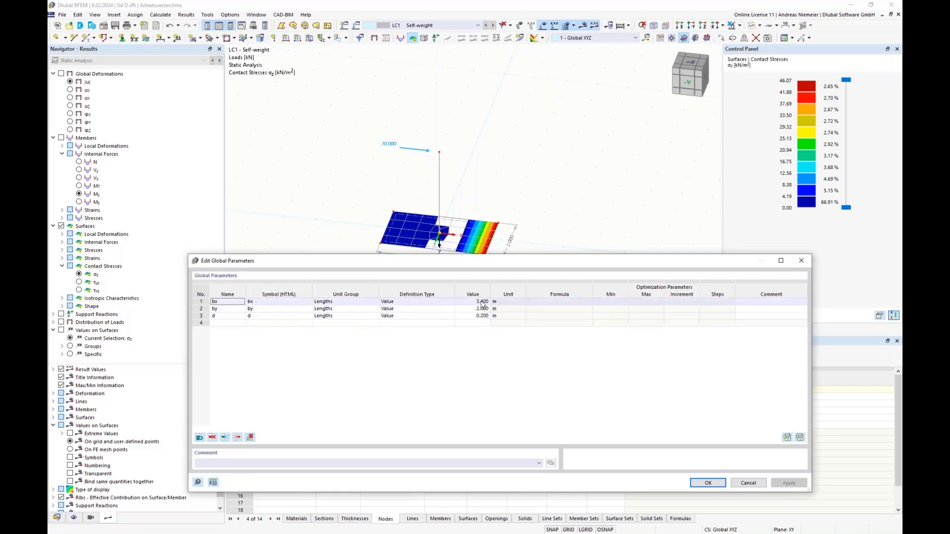
text(4)
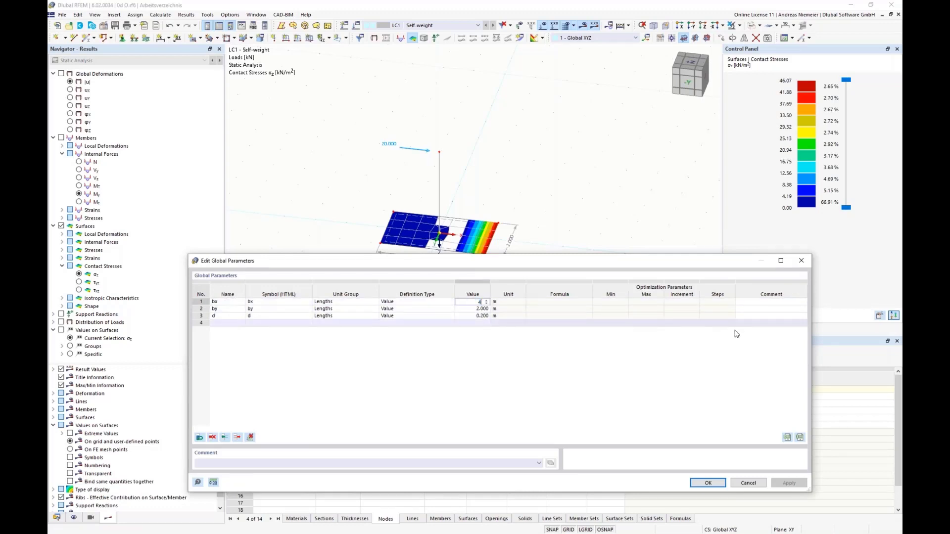
click(717, 309)
click(708, 483)
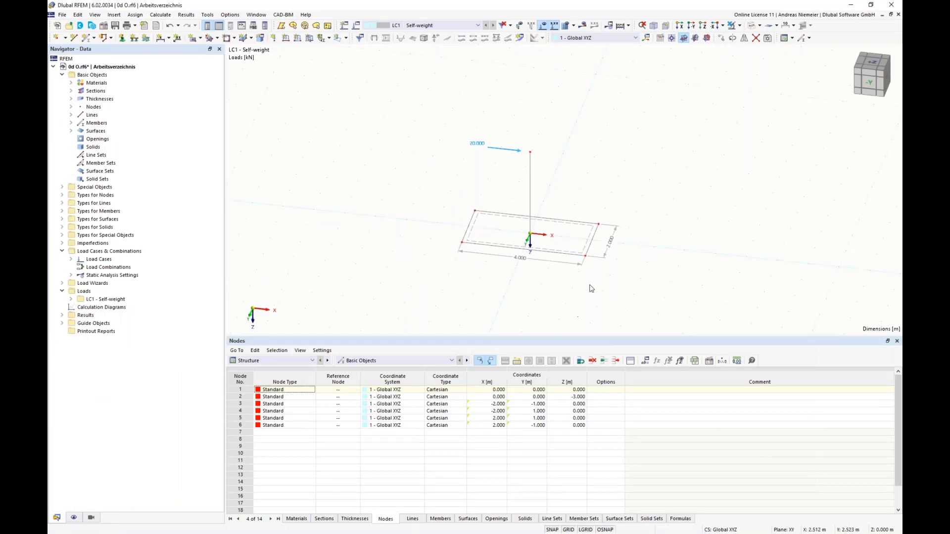
middle_drag(444, 185, 350, 169)
scroll(480, 244, up, 2)
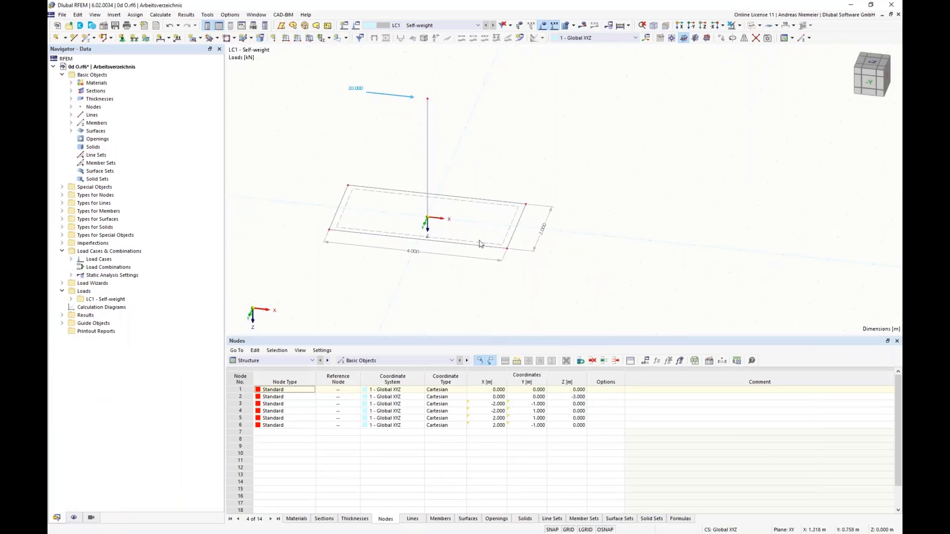
click(169, 25)
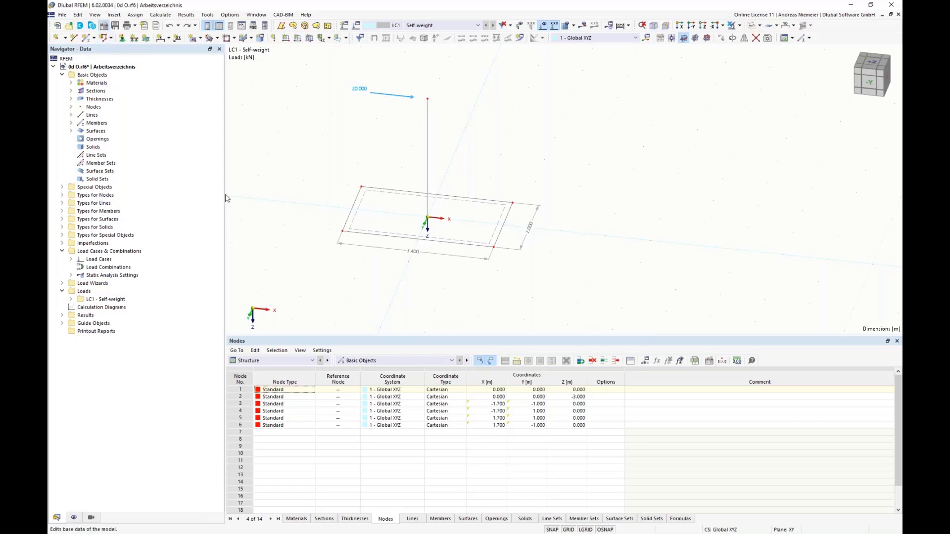
Activate the Optimization & Costs / CO2 Emission Estimation add-on in the model's base data
double_click(258, 245)
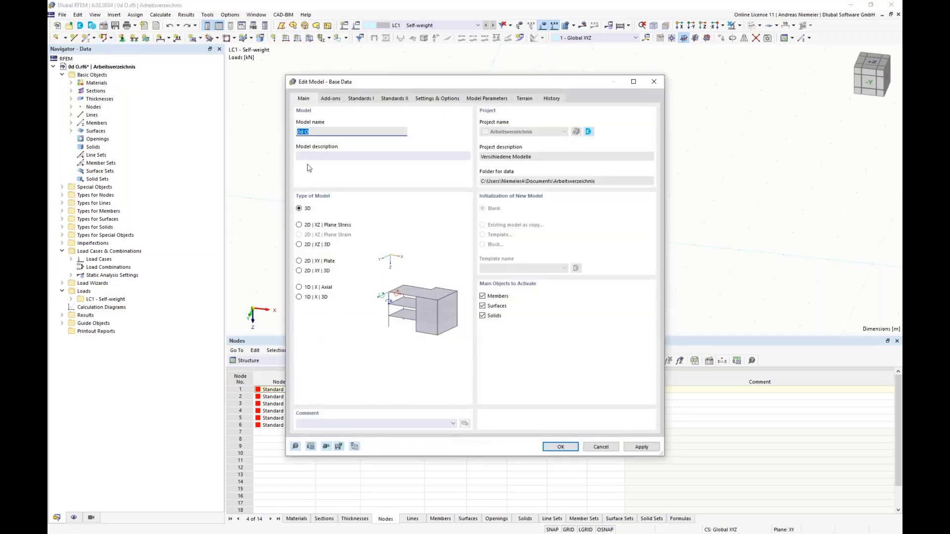
click(327, 99)
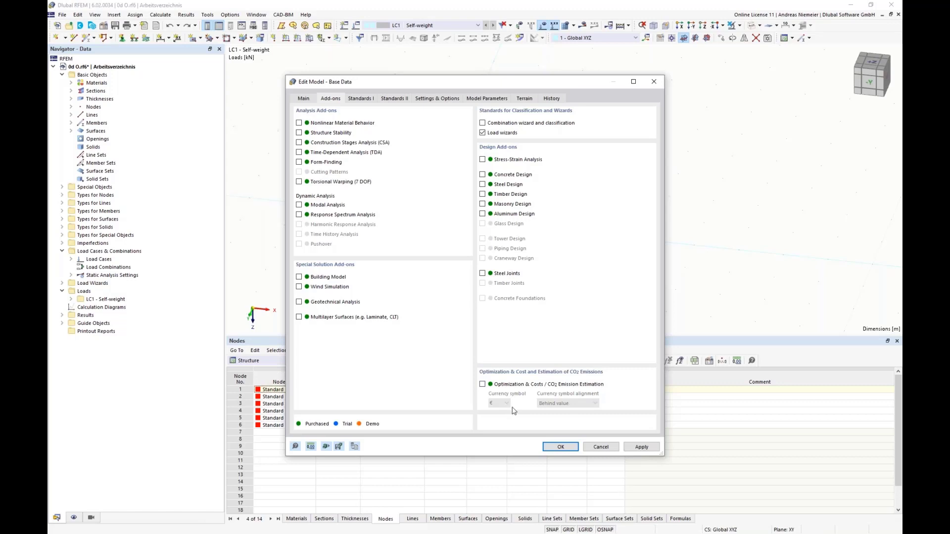
click(482, 385)
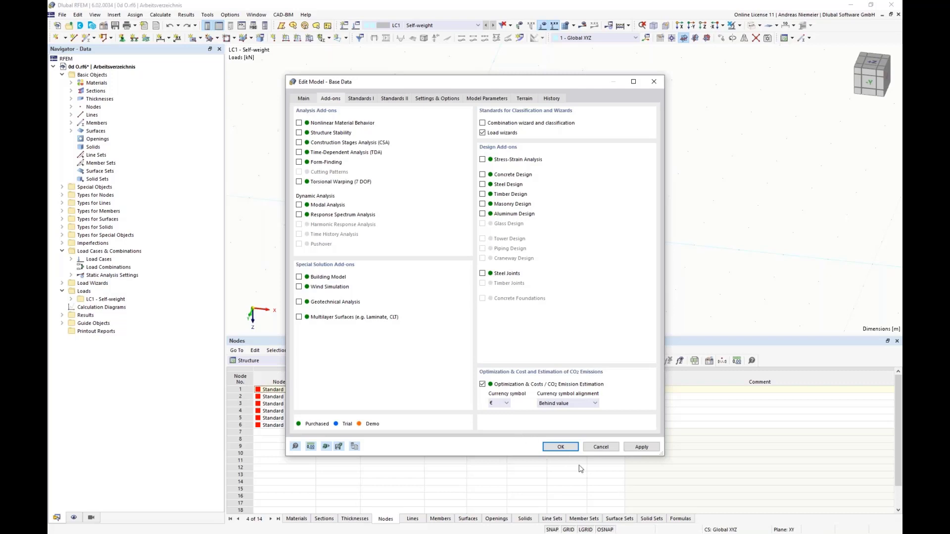
click(562, 447)
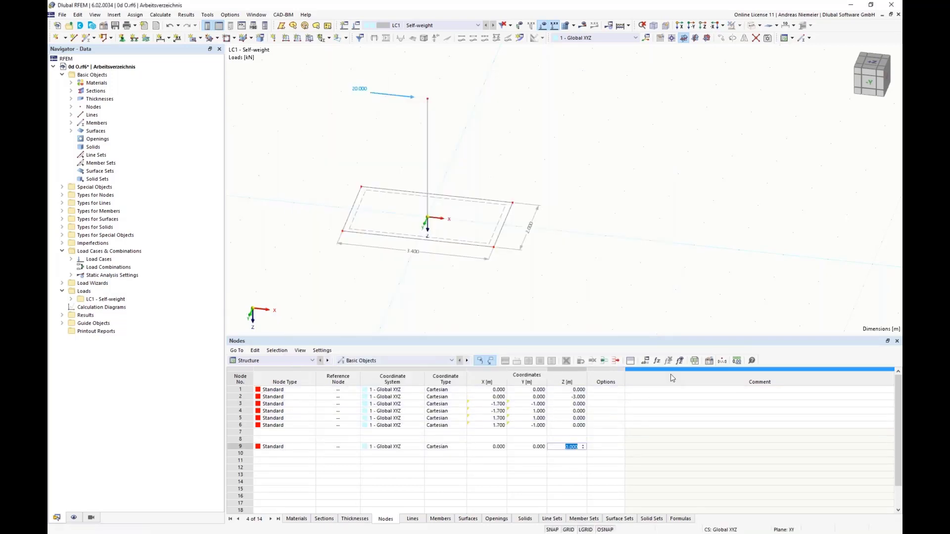
Open the global parameters and set the definition type of bx to Optimization
click(645, 362)
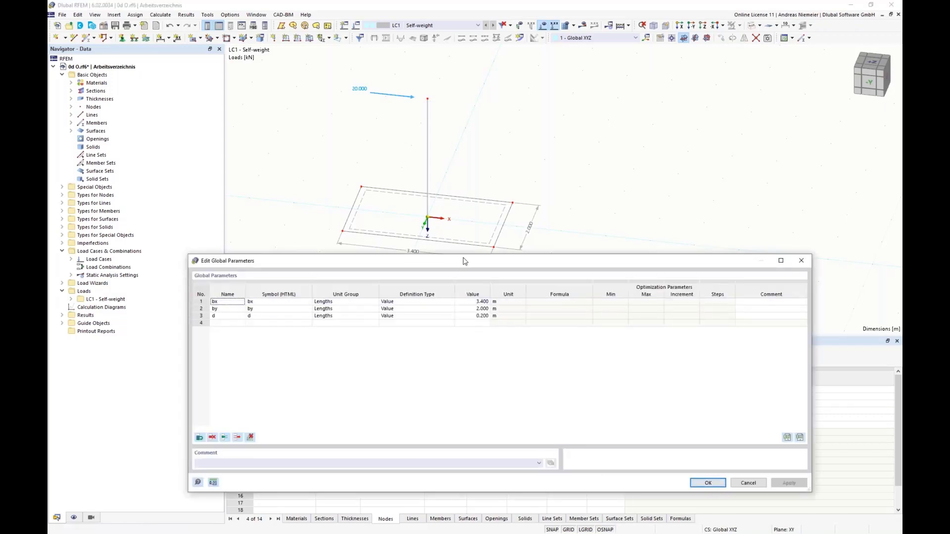
drag(464, 259, 464, 282)
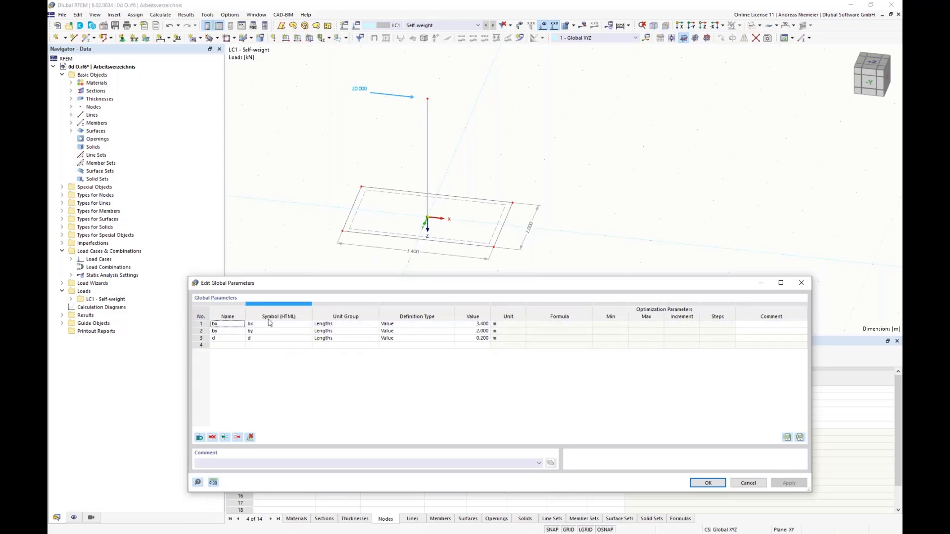
click(389, 328)
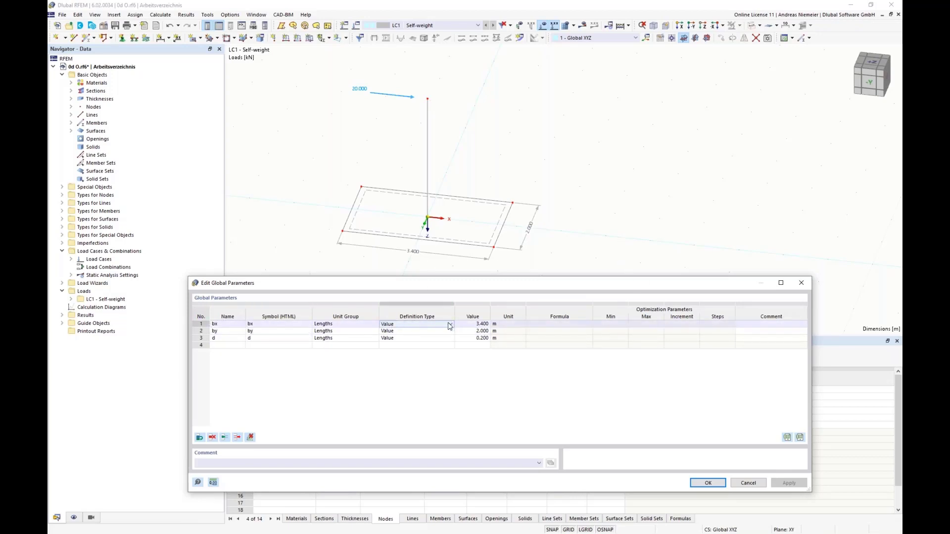
click(391, 326)
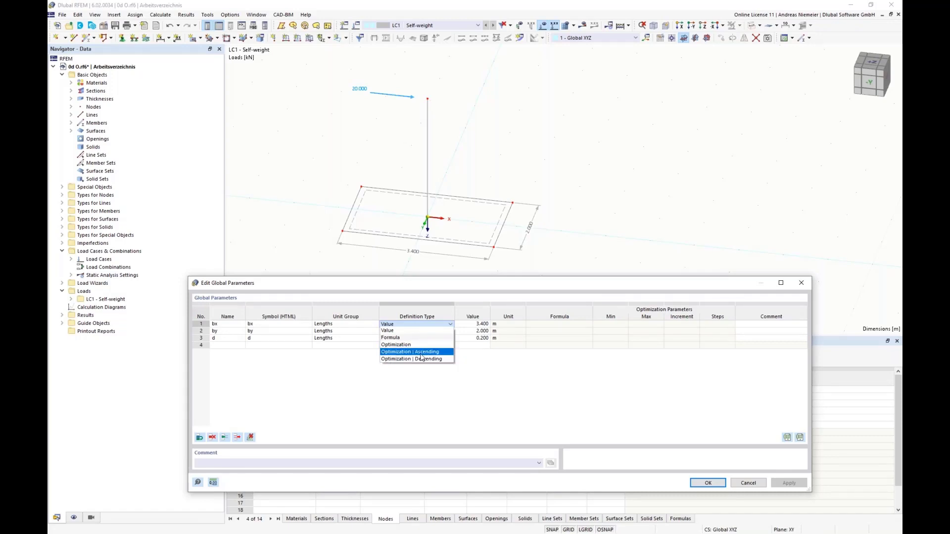
click(393, 345)
Try the Optimization | Ascending definition type for bx, and return it to plain Optimization
click(448, 324)
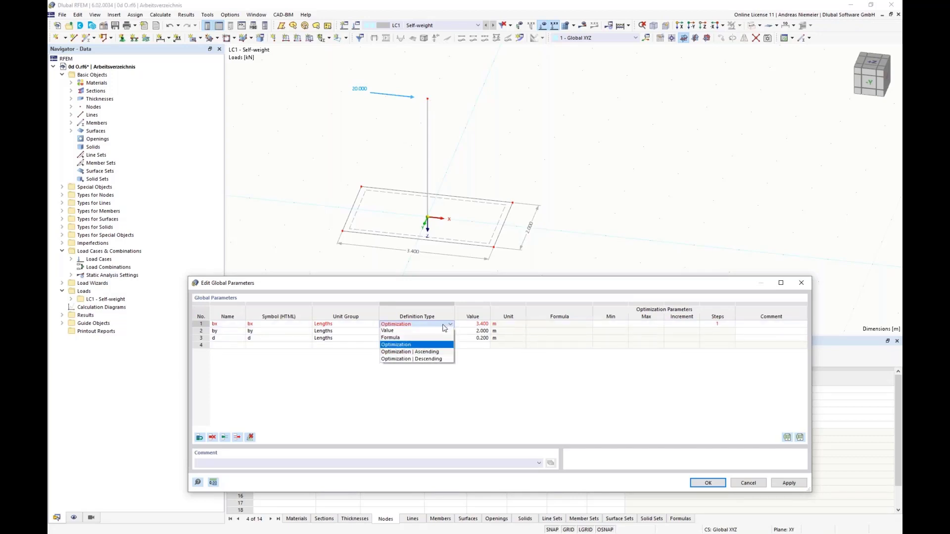
click(404, 352)
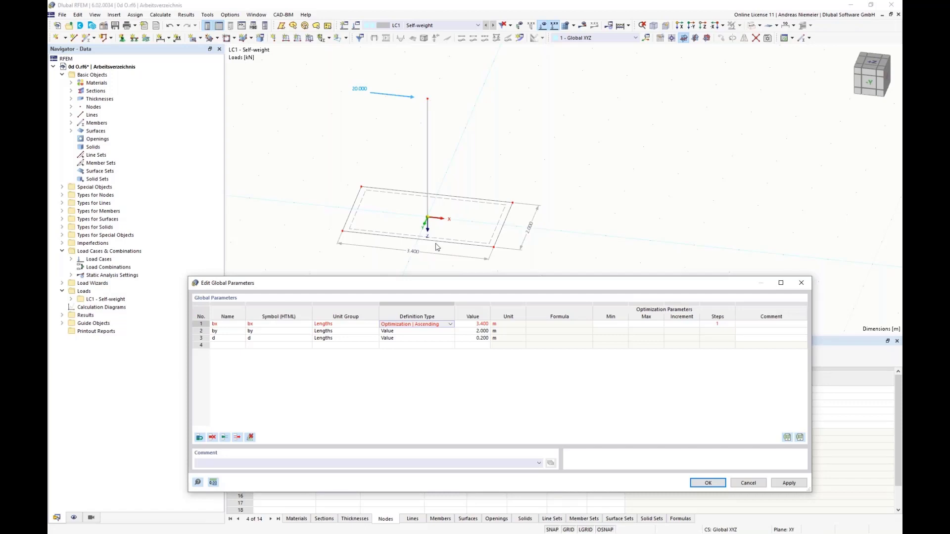
click(451, 325)
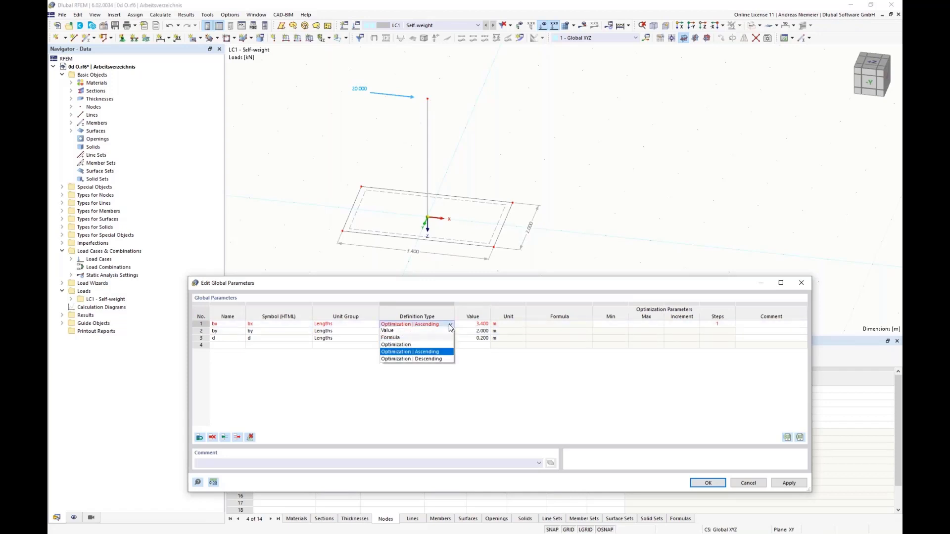
click(412, 352)
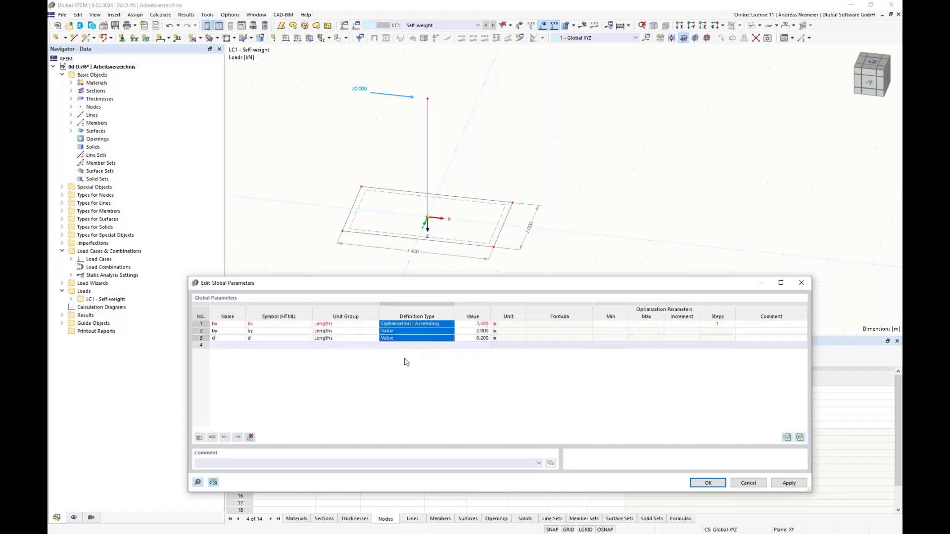
click(452, 324)
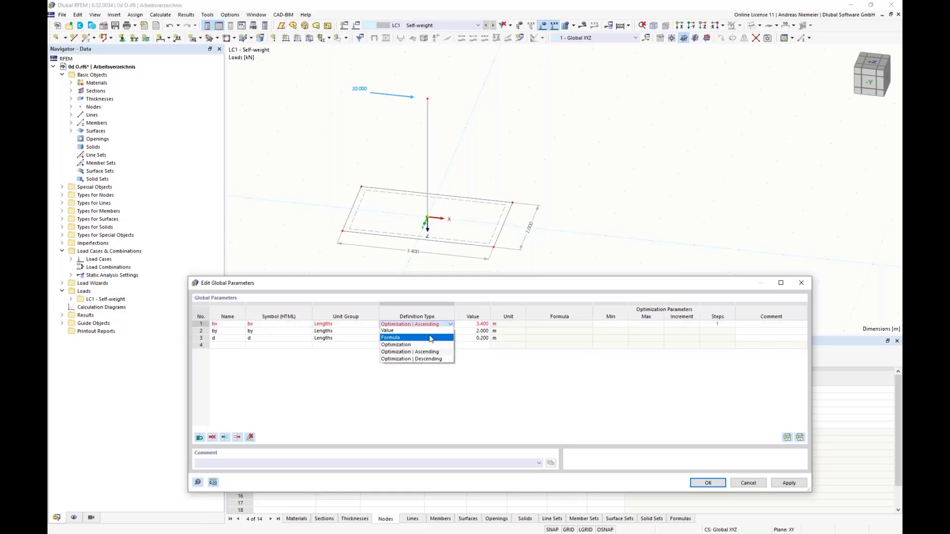
click(395, 347)
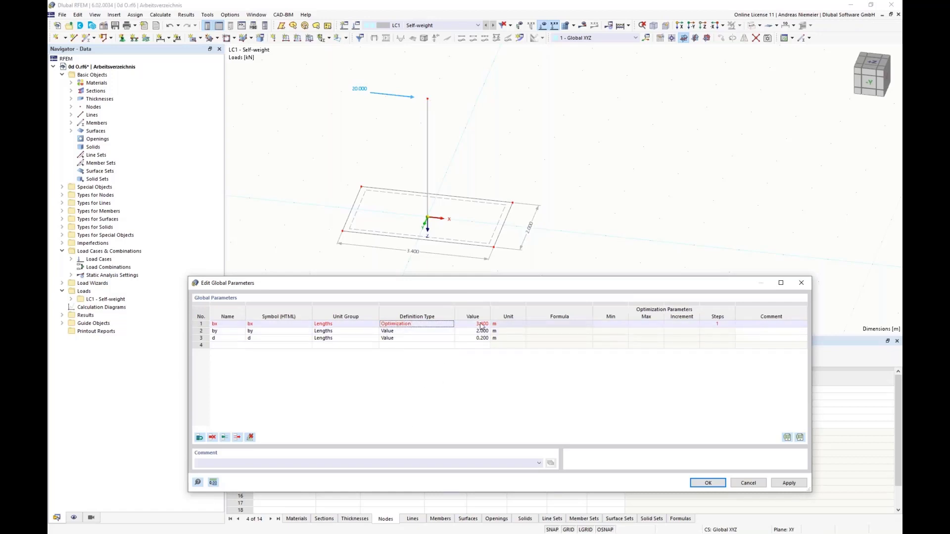
Set the optimization range of bx to a minimum of 1 m, a maximum of 4 m and an increment of 0.25 m
click(606, 325)
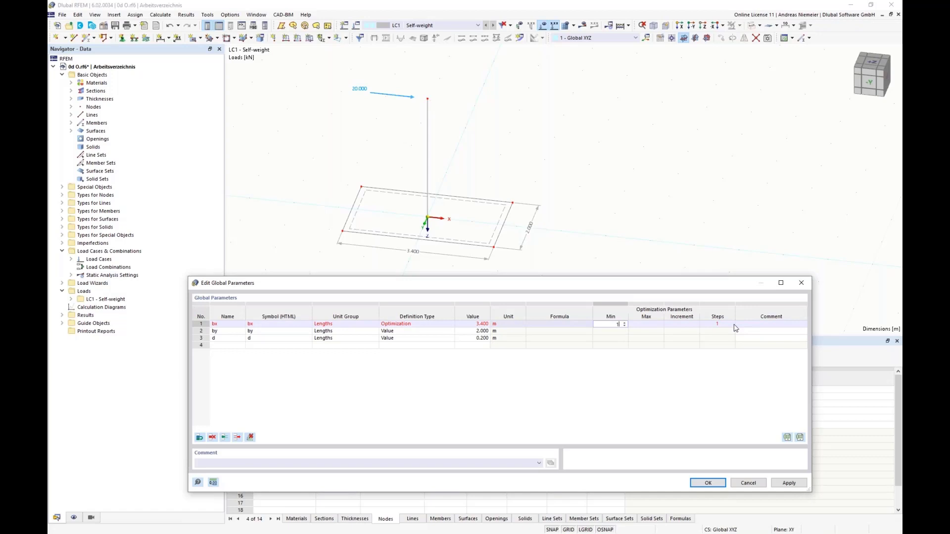
key(Tab)
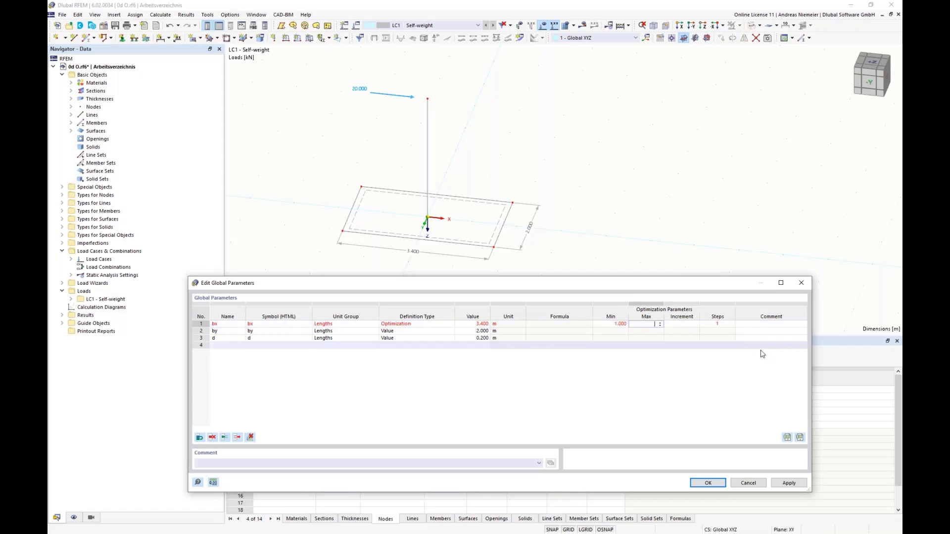
text(4)
key(Tab)
text(1)
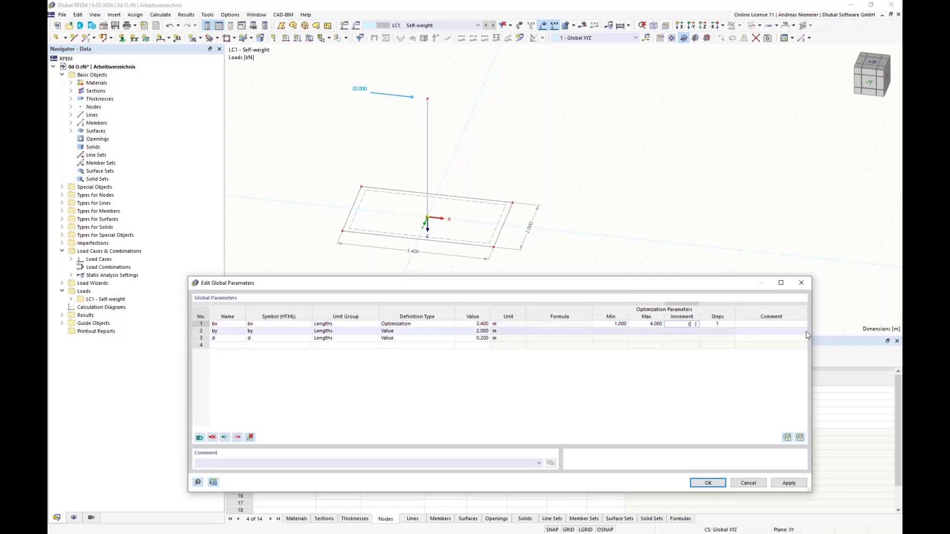
click(806, 332)
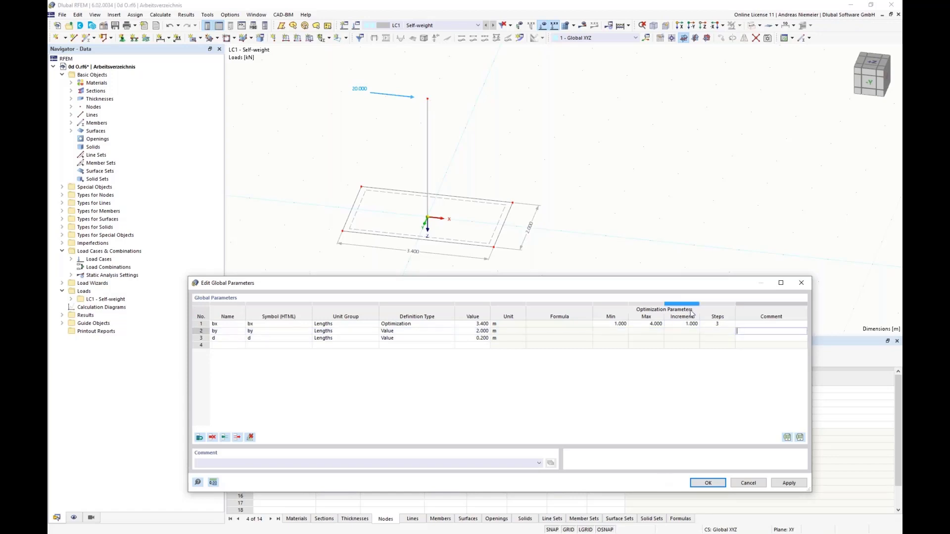
click(683, 323)
text(0)
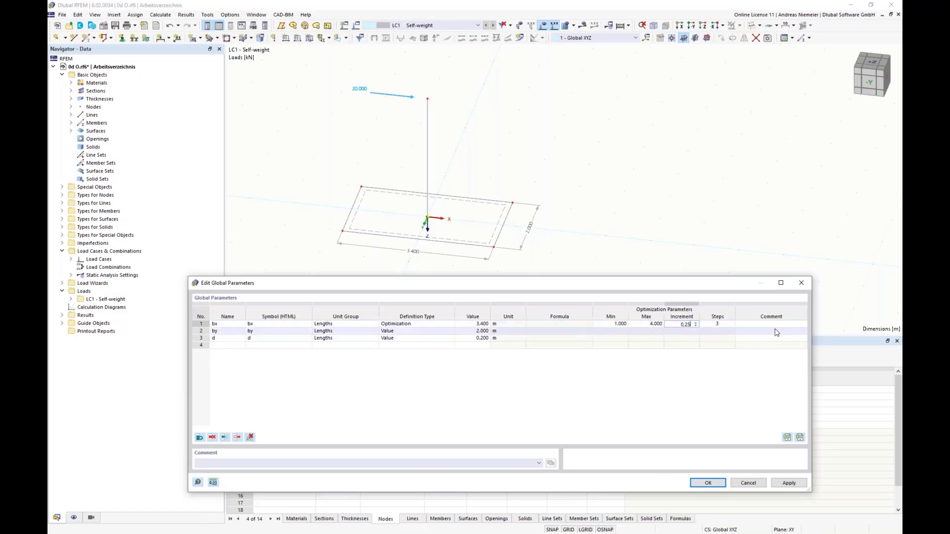
Set the optimization increment of the global parameter bx to 0.25 m and accept the parameters
text(,25)
key(Tab)
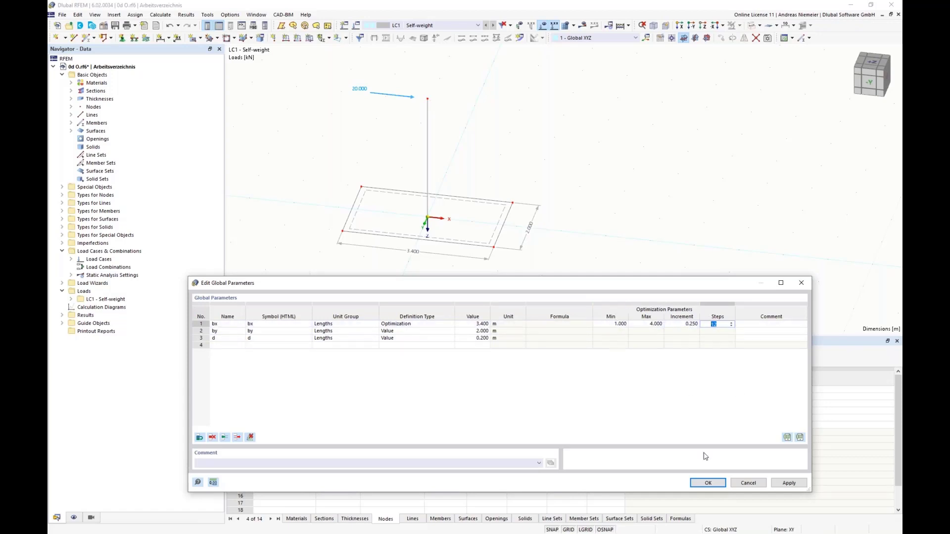
click(708, 484)
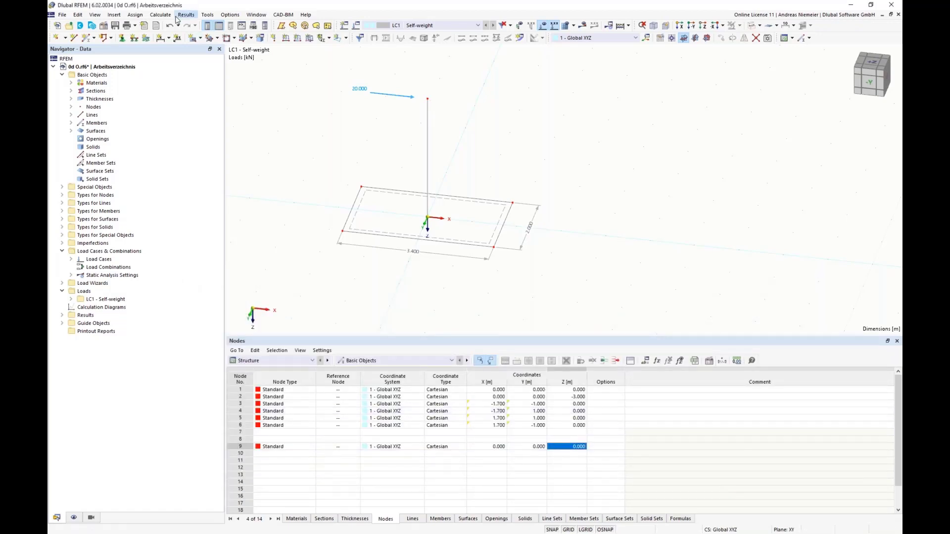
Activate the model optimization and set the number of best model mutations to keep to 13
click(161, 14)
mouse_move(160, 14)
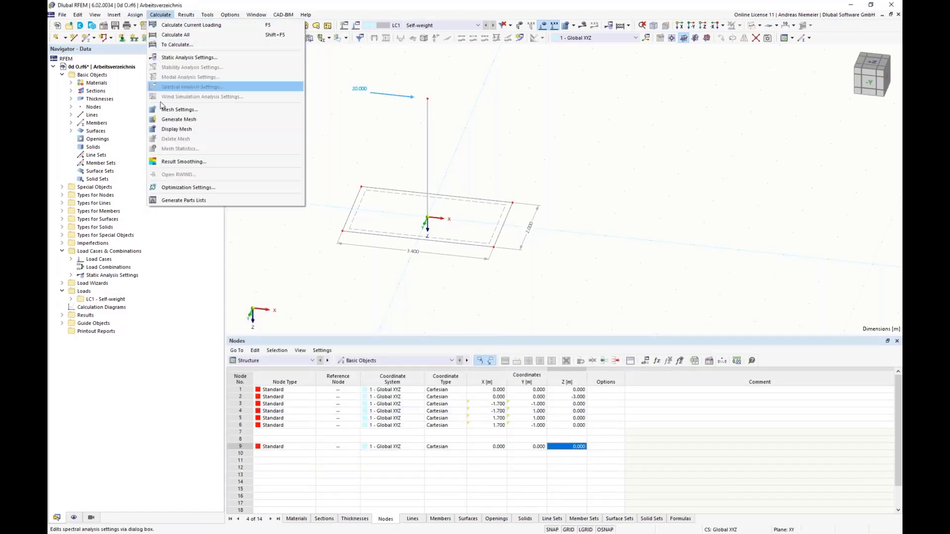
click(191, 188)
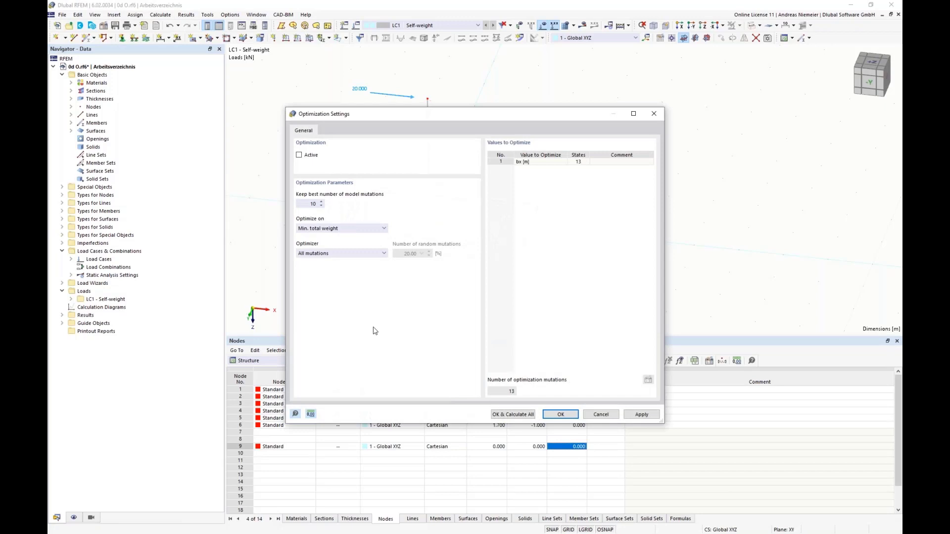
click(518, 163)
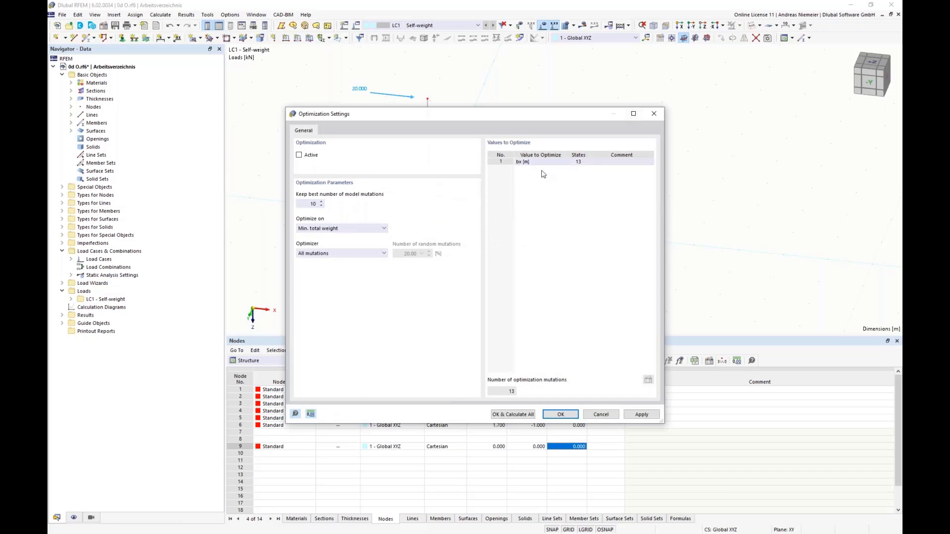
click(521, 156)
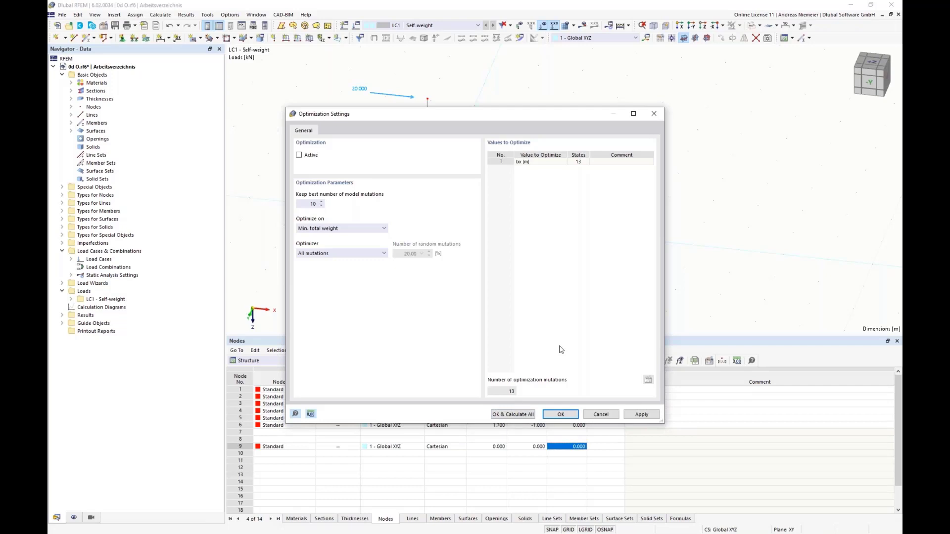
click(303, 157)
drag(298, 204, 375, 204)
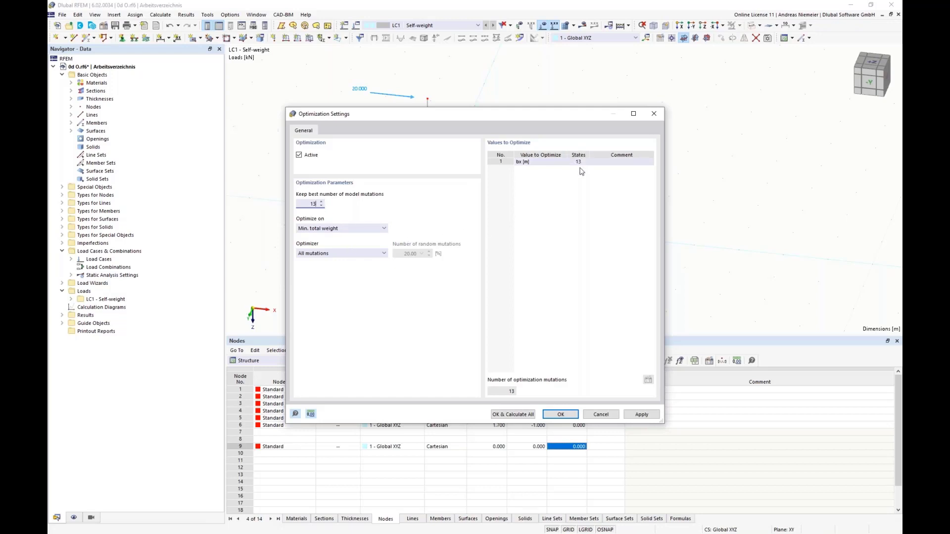
Keep the optimization target at minimum total weight with all mutations and calculate everything
click(350, 228)
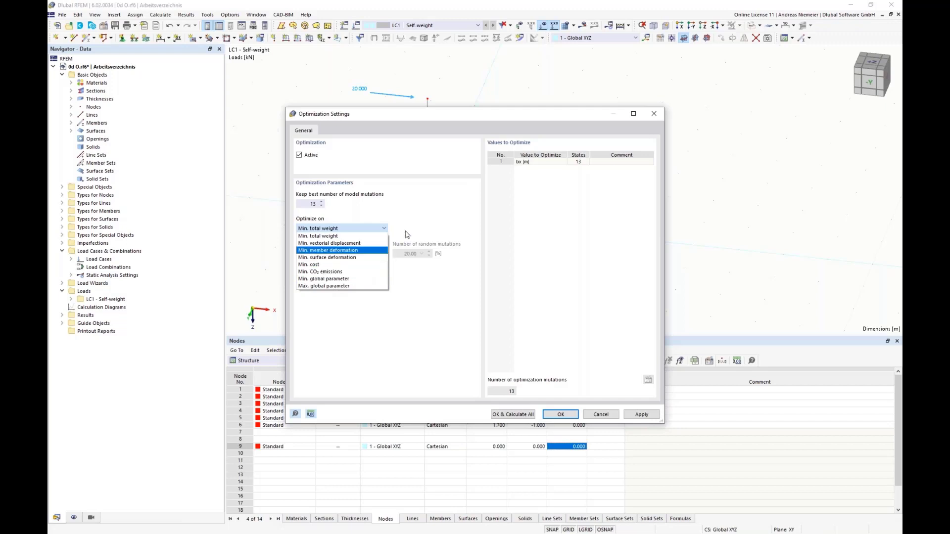
click(418, 217)
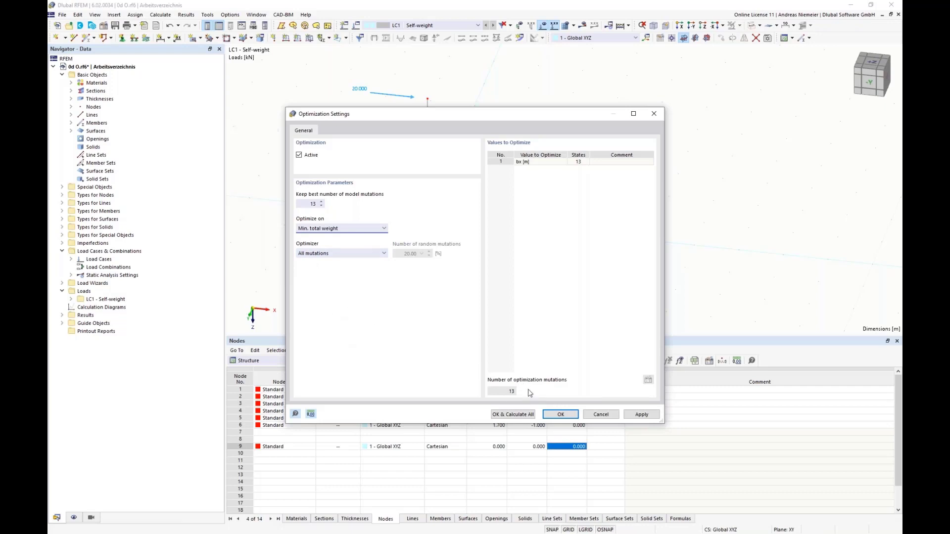
drag(422, 115, 664, 61)
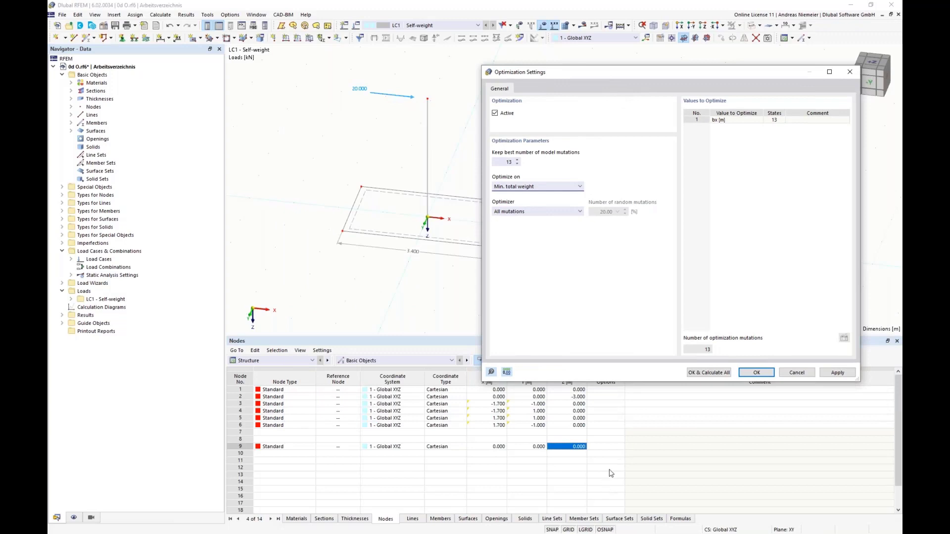
click(720, 376)
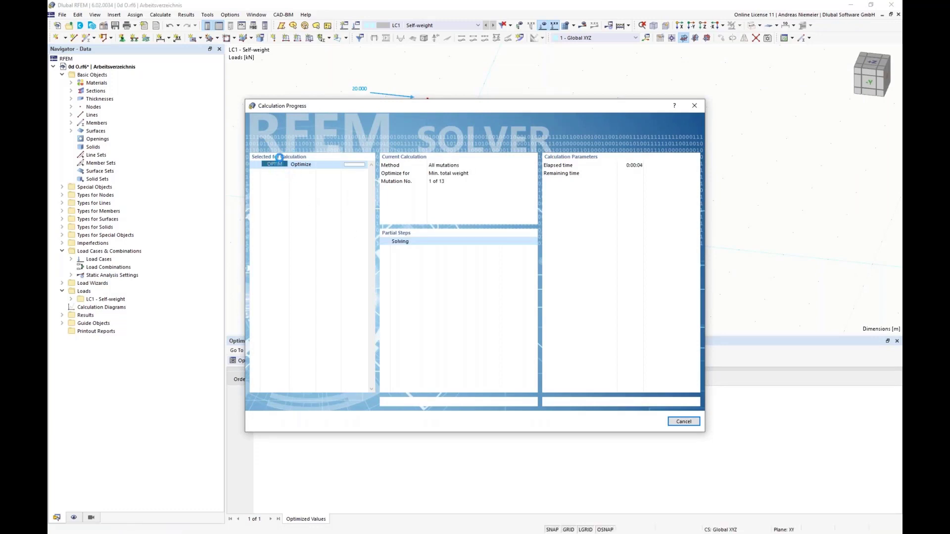
drag(324, 110, 619, 103)
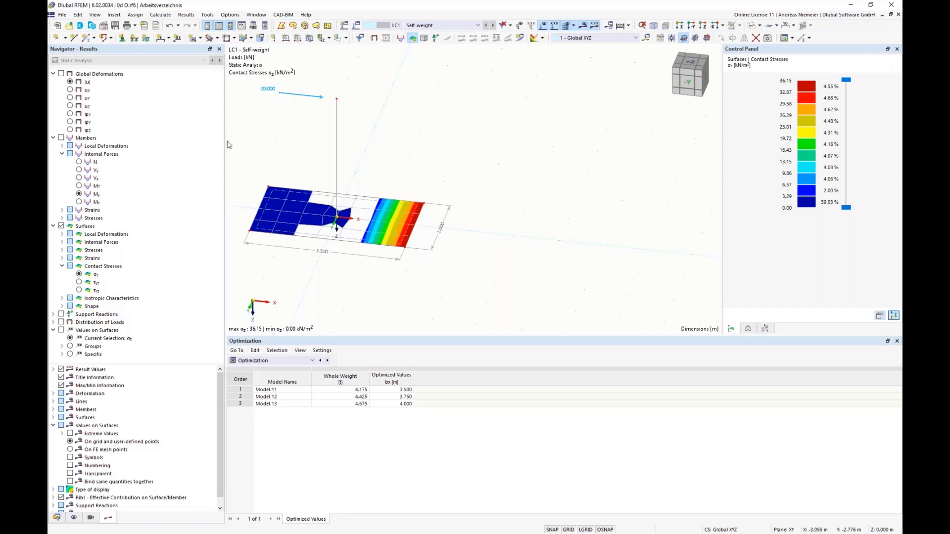
Change the definition type of the global parameter d to Optimization
click(78, 15)
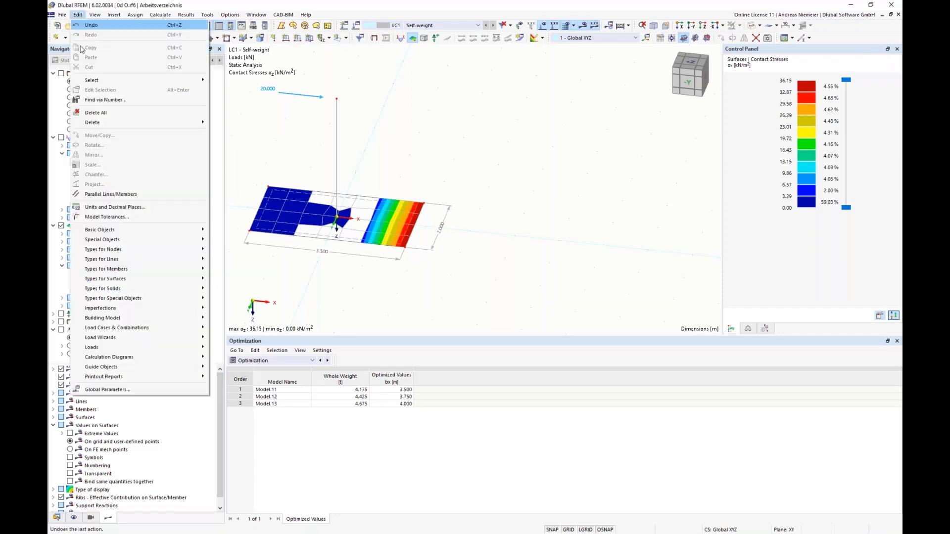
click(95, 394)
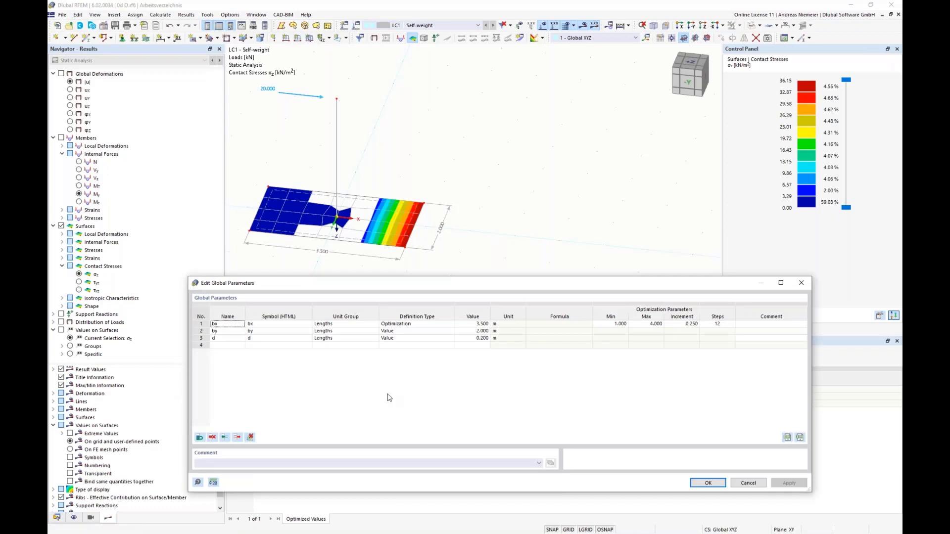
click(220, 340)
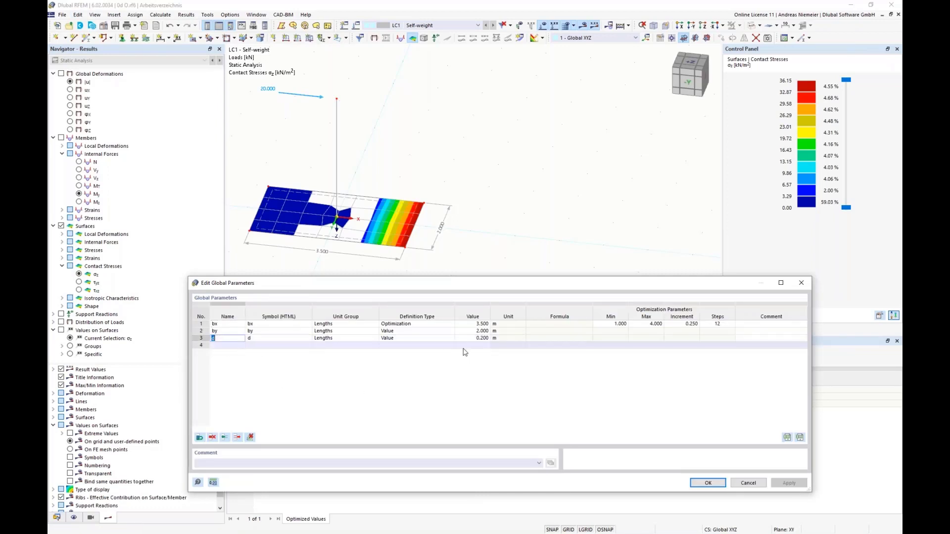
click(389, 341)
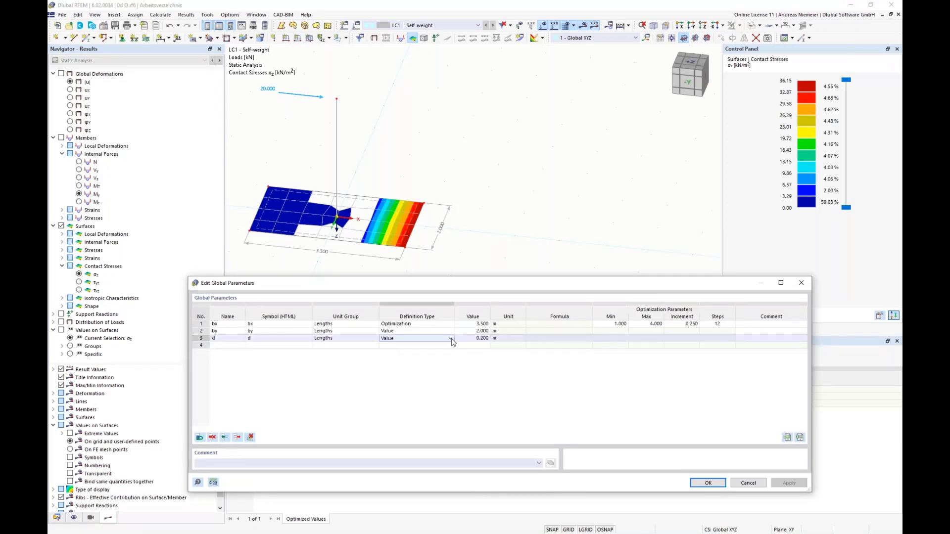
click(450, 338)
click(407, 360)
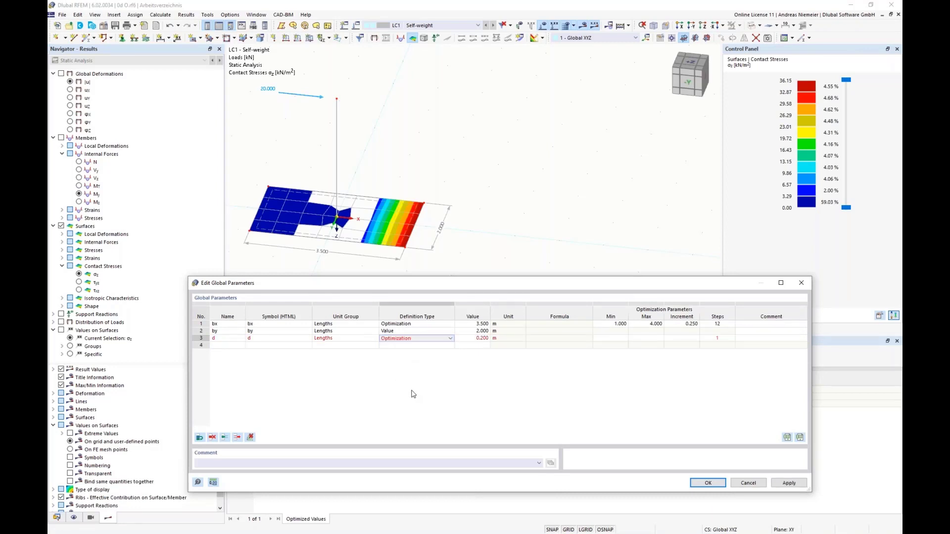
Give parameter d an optimization range from 0.2 to 1 m with a 0.1 m increment and accept the parameters
click(611, 338)
text(0.2)
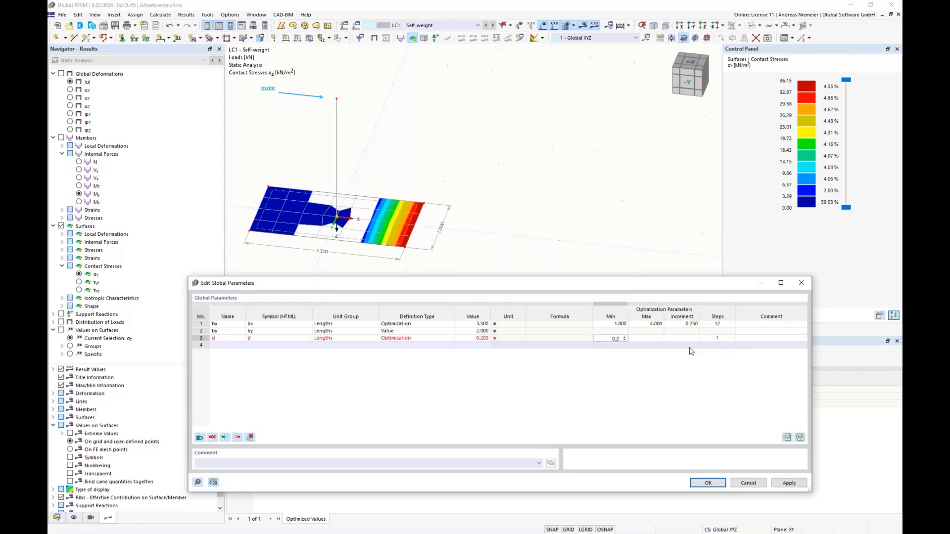
key(Tab)
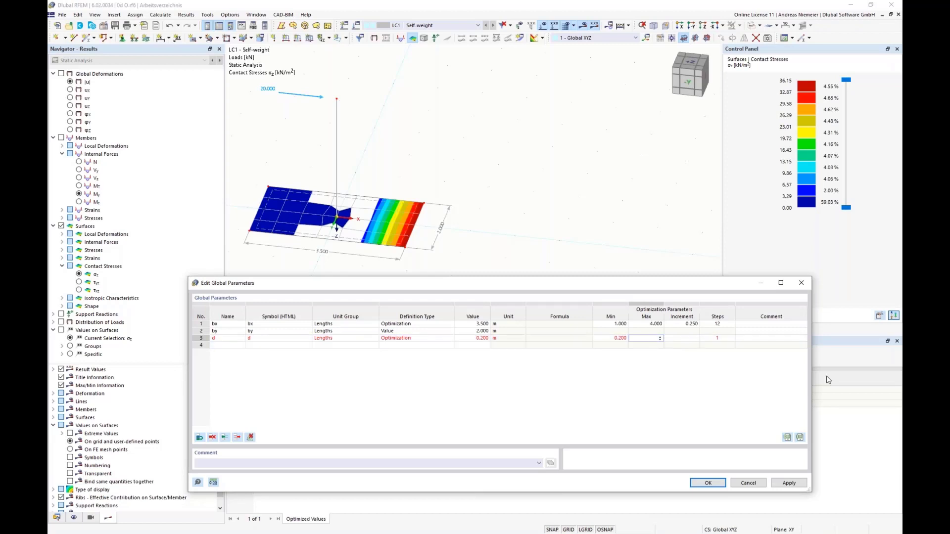
text(1)
key(Tab)
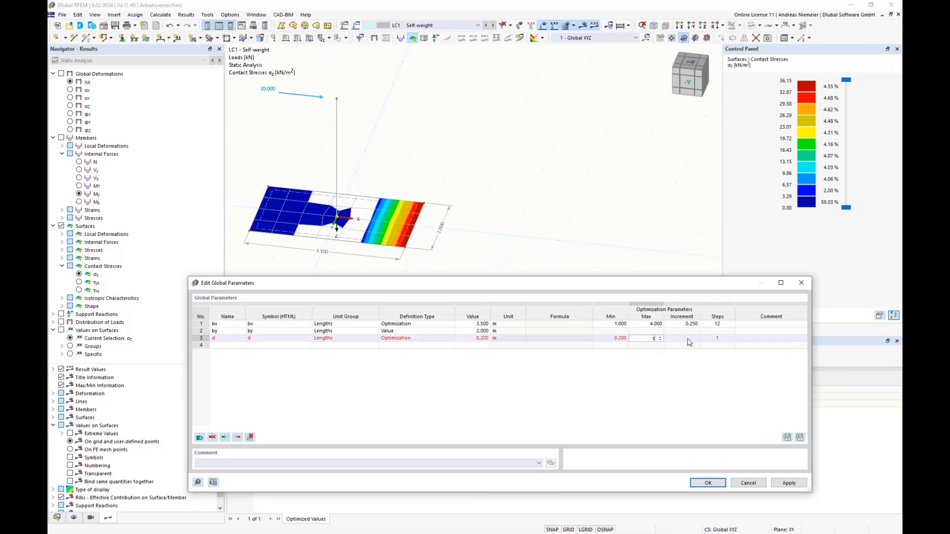
text(0.1)
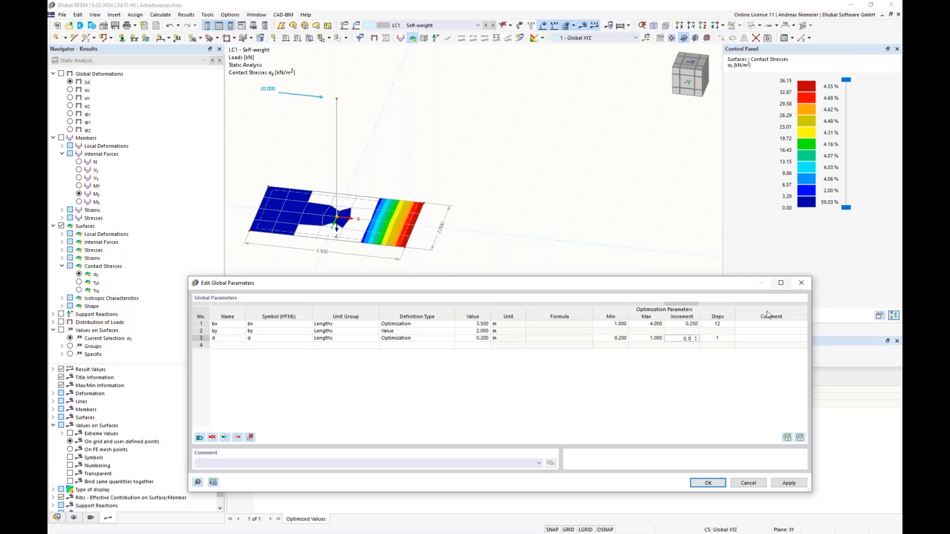
click(769, 331)
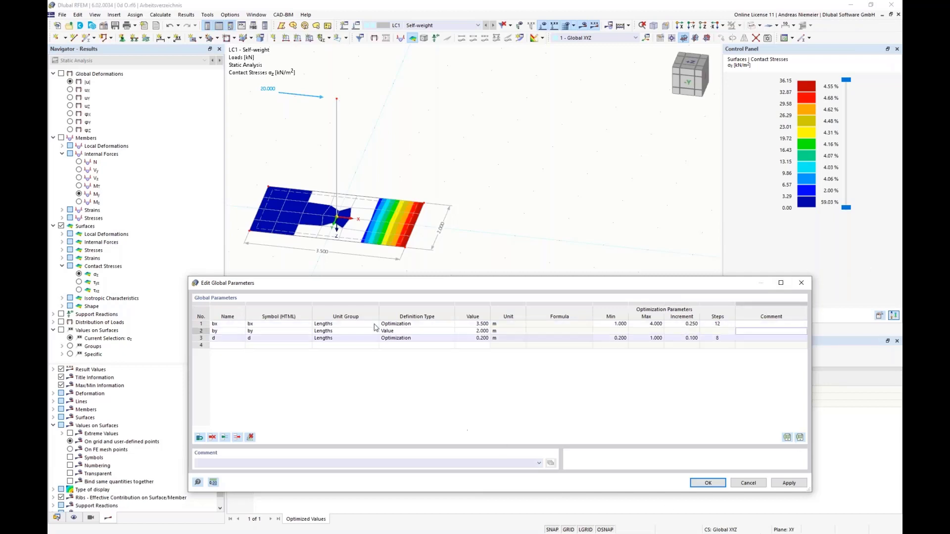
click(705, 484)
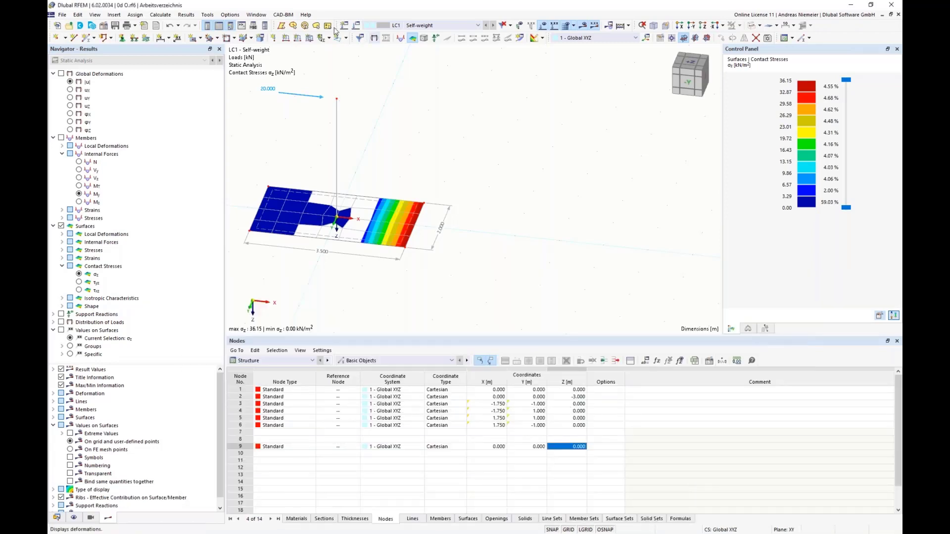
Review the values to optimize and the number of mutations in the optimization settings, then discard the dialog
click(160, 14)
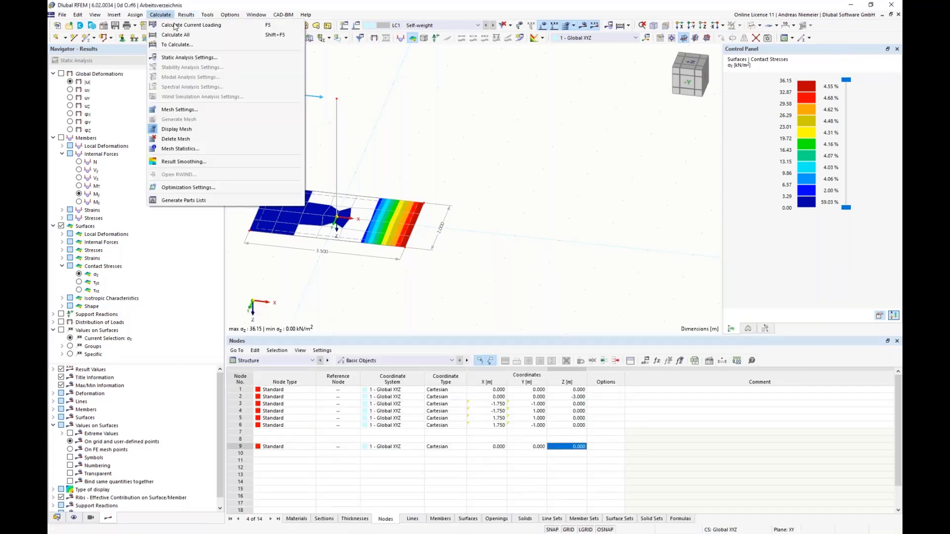
click(198, 187)
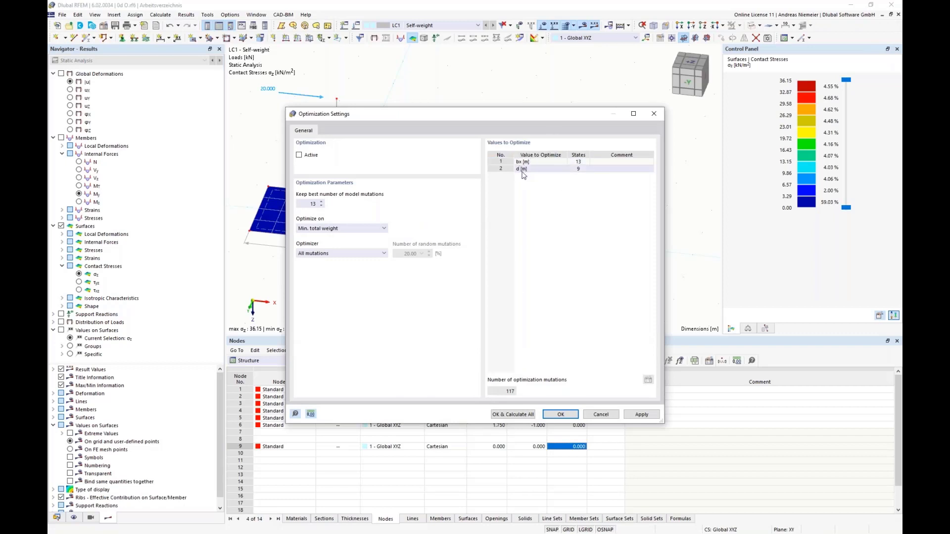
click(557, 156)
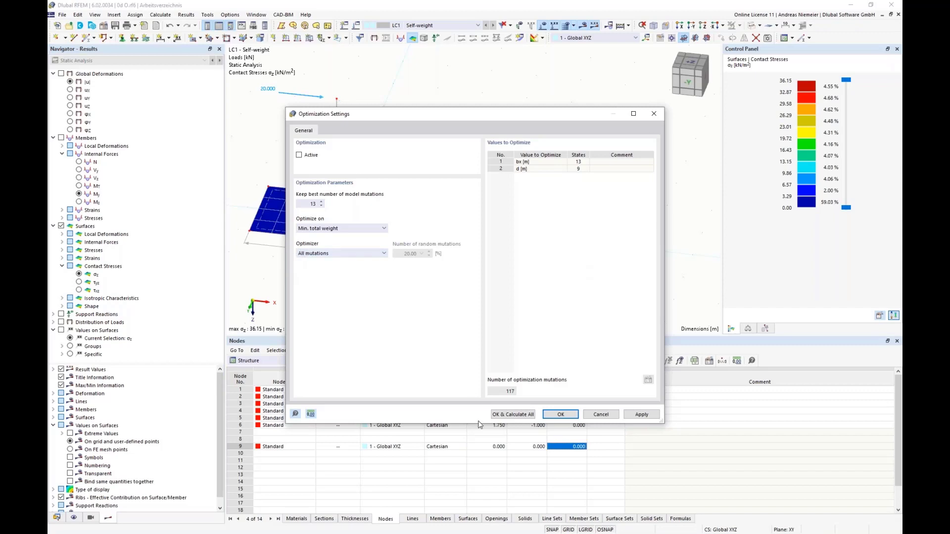
click(601, 415)
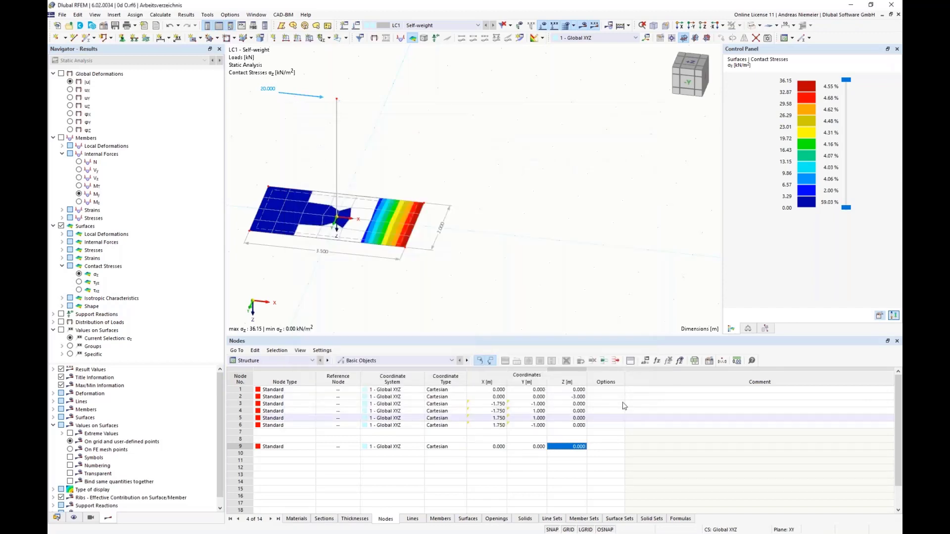
Open the model Stützenfundament 2d.rf6 from the Optima folder on the desktop and display its optimization results table
click(62, 14)
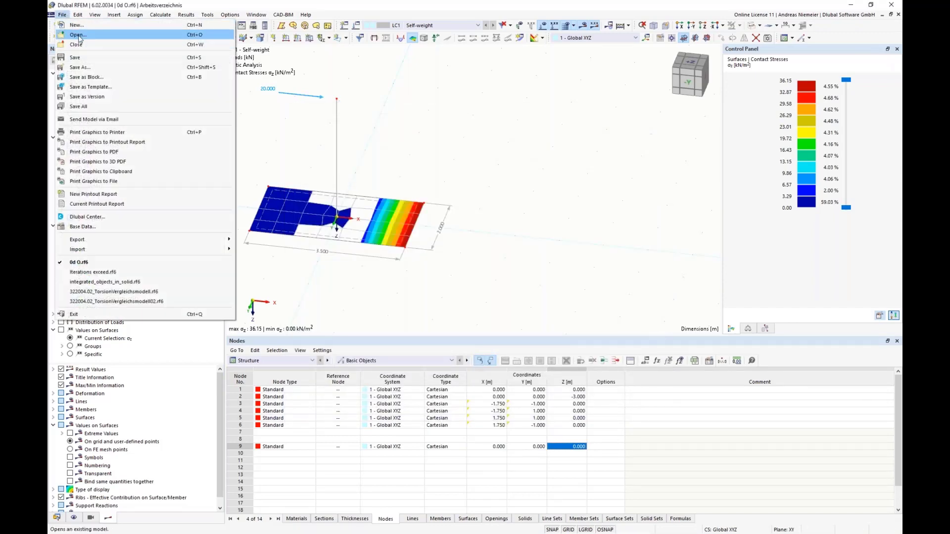
click(78, 34)
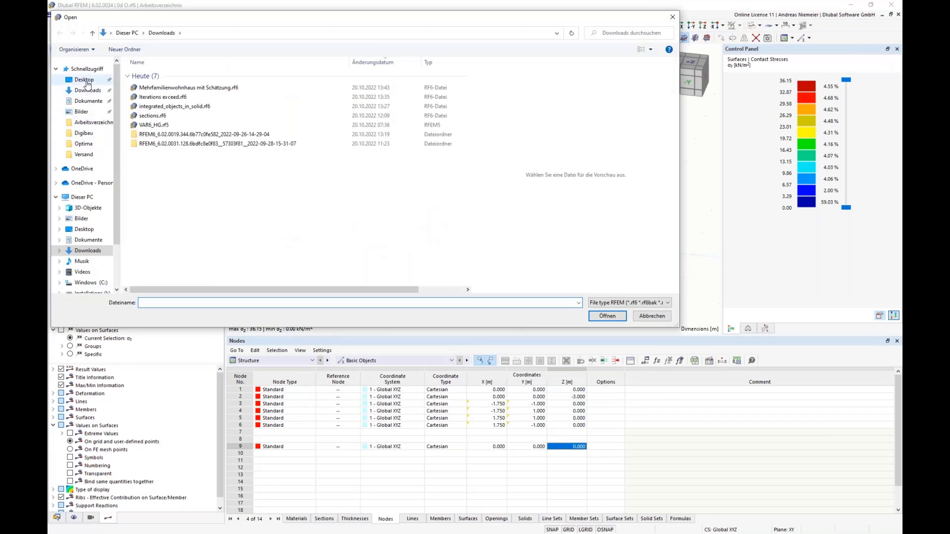
click(84, 80)
double_click(152, 114)
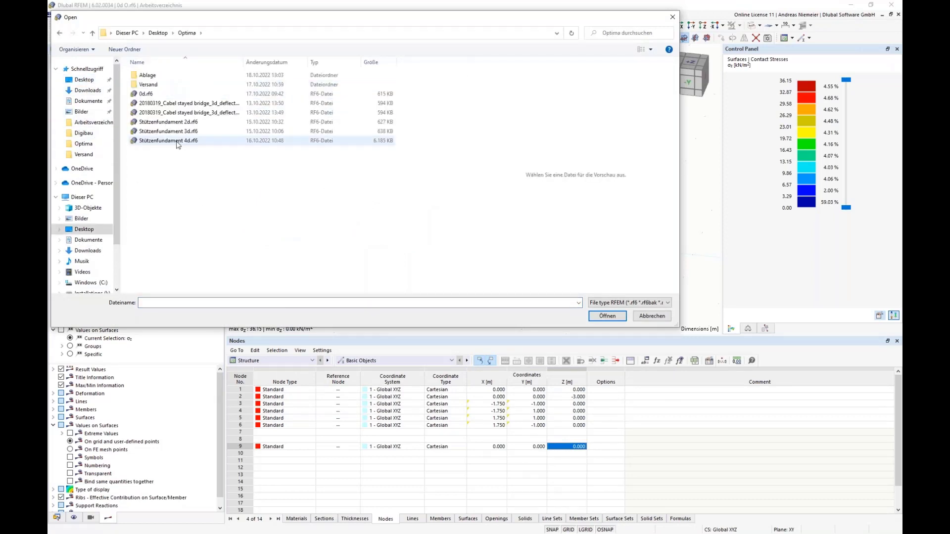
click(183, 123)
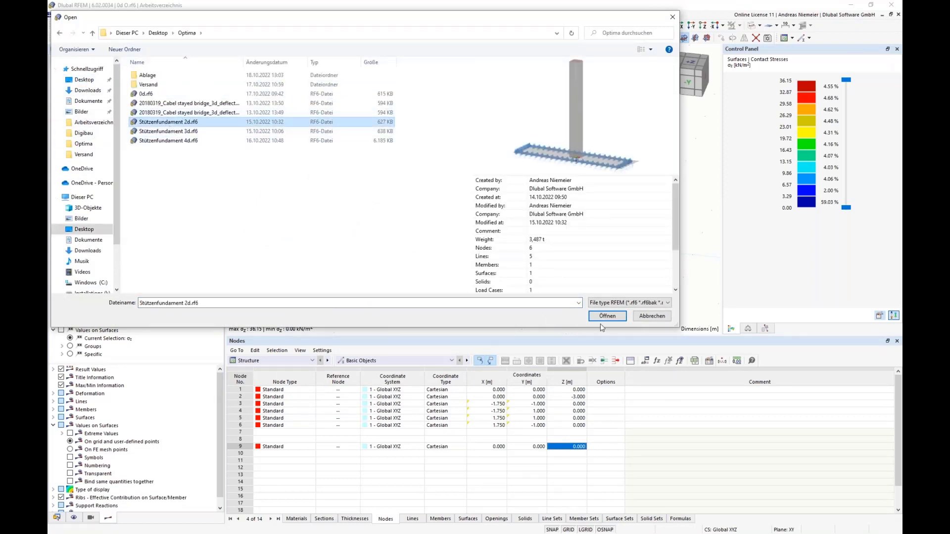
click(605, 317)
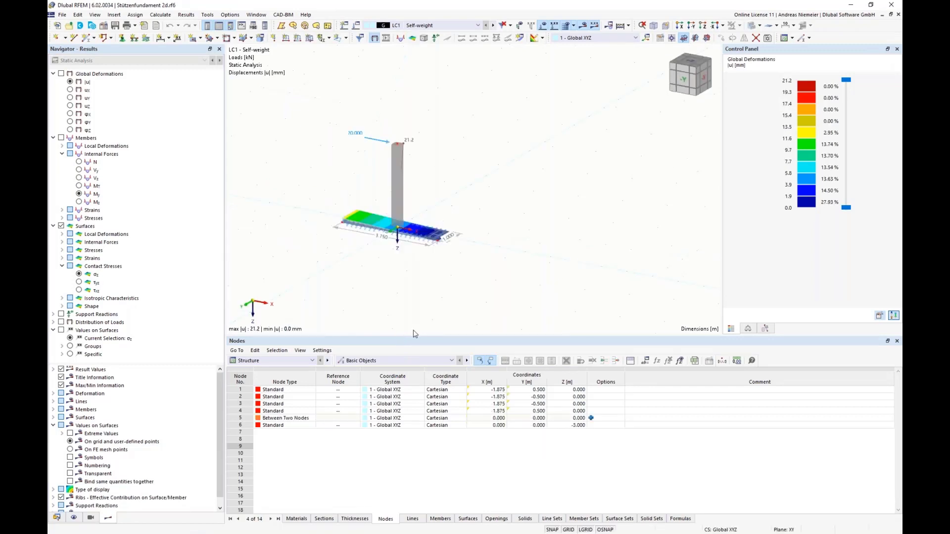
click(282, 362)
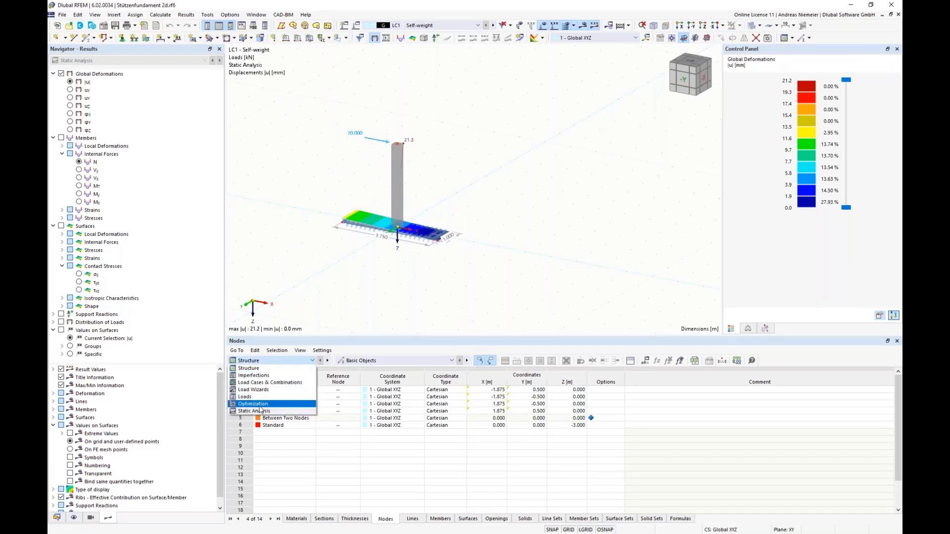
click(262, 395)
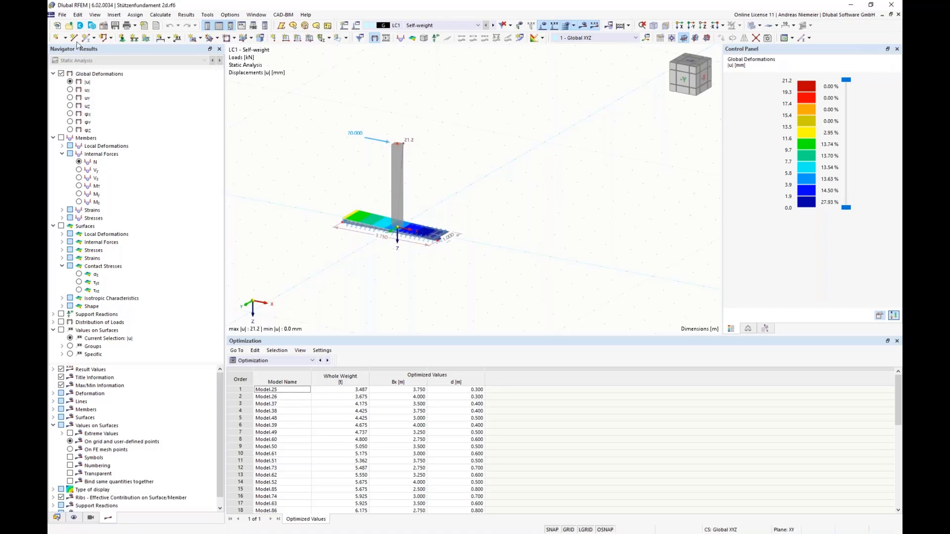
Close Stützenfundament 2d.rf6 without saving and open the model Stützenfundament 3d.rf6 from the Optima folder
click(62, 15)
click(90, 272)
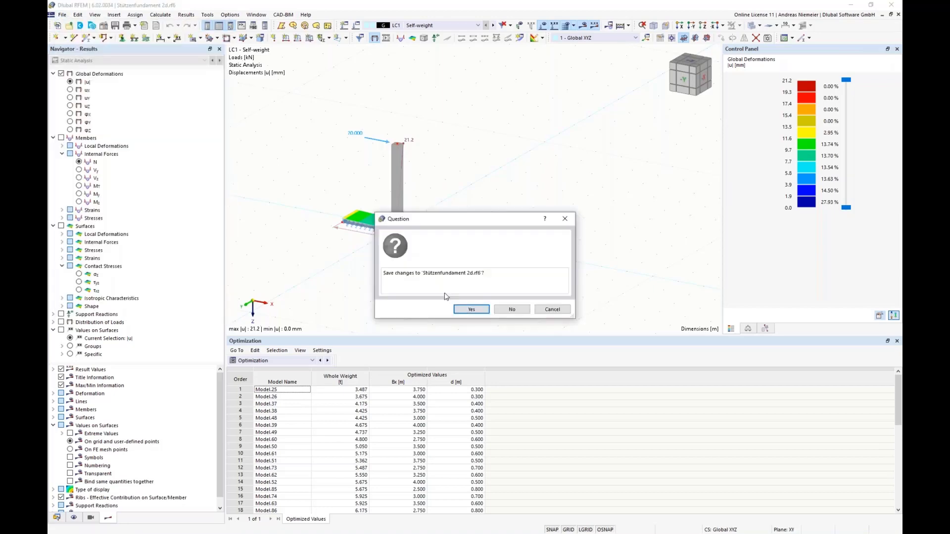
click(512, 314)
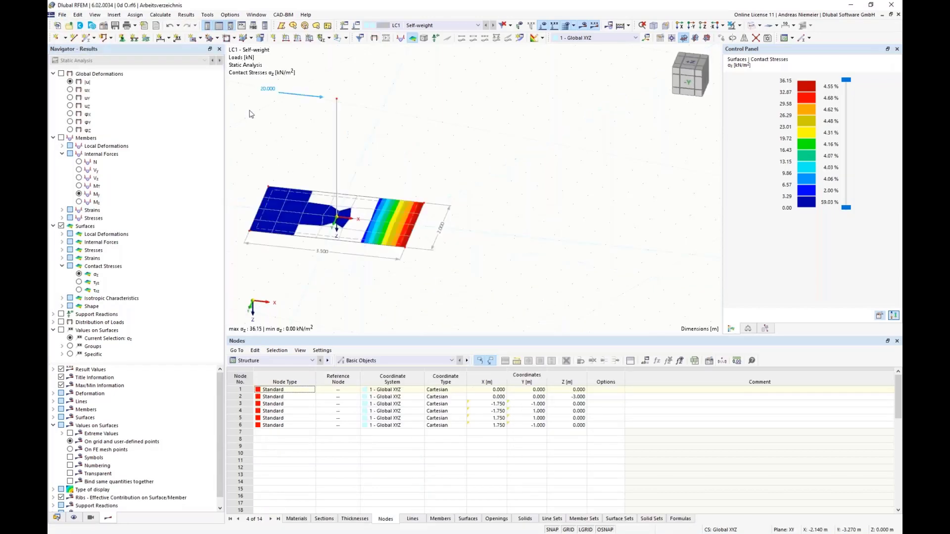
click(64, 15)
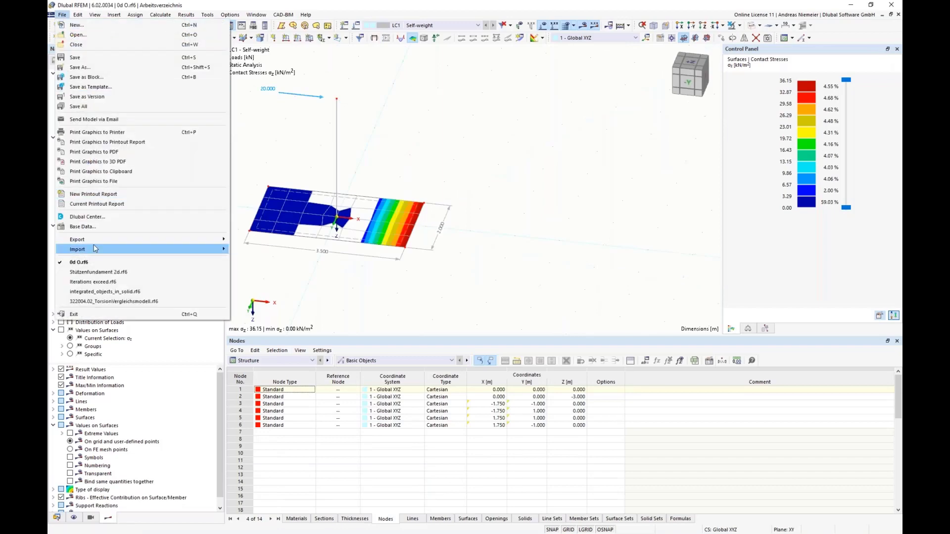
click(81, 36)
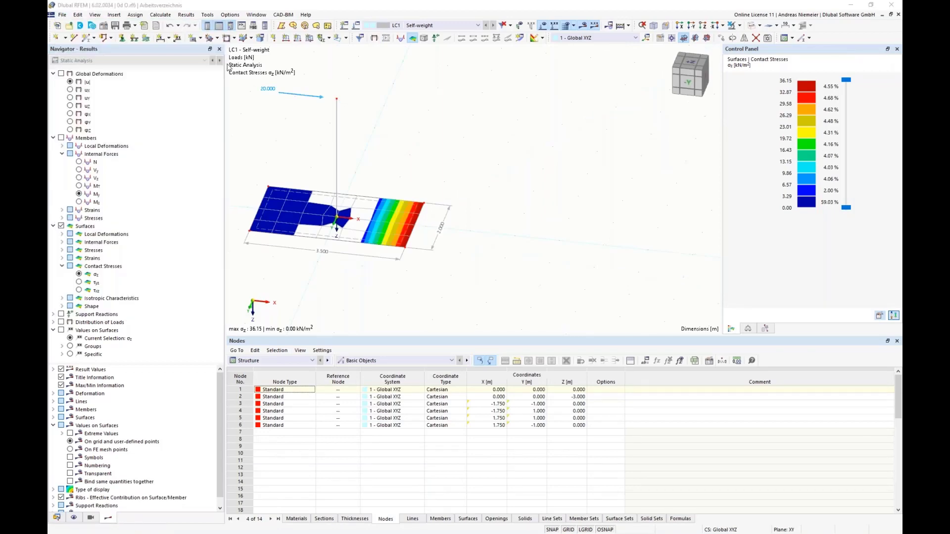
click(176, 132)
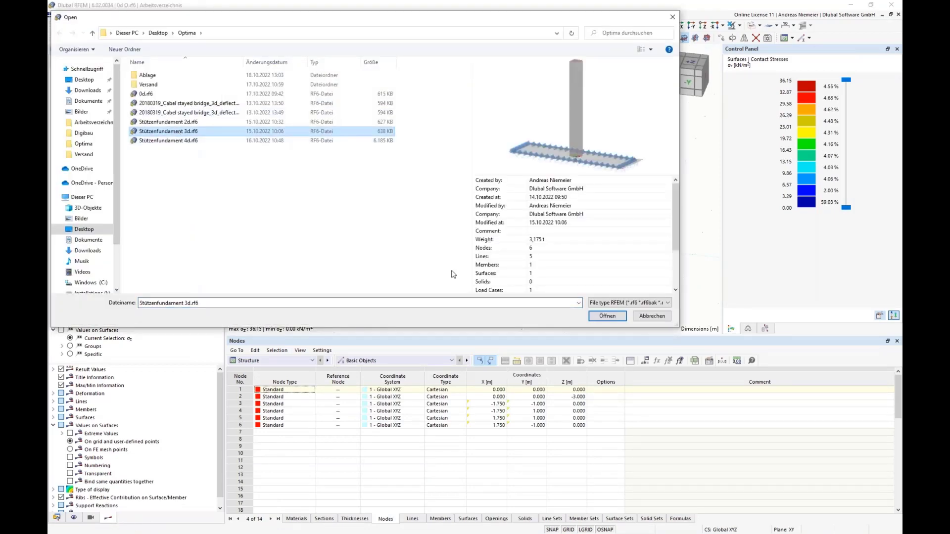
click(605, 315)
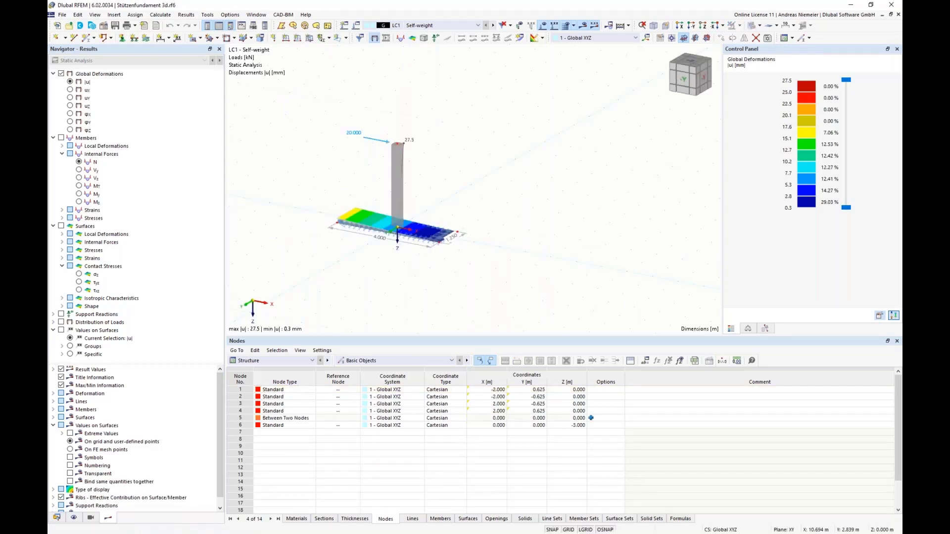
Display the optimization results table of the three-parameter model and examine the whole weight of the first-ranked mutation
click(270, 361)
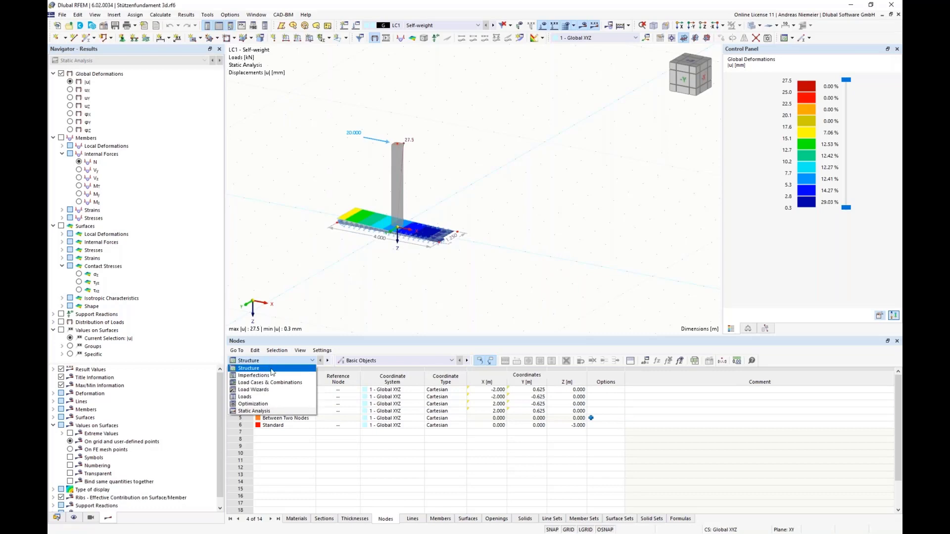
click(287, 405)
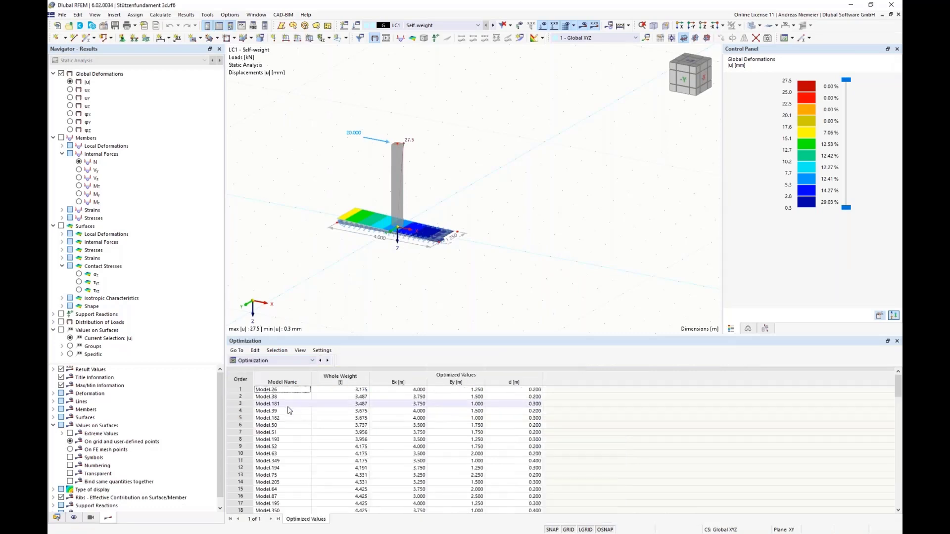
click(357, 390)
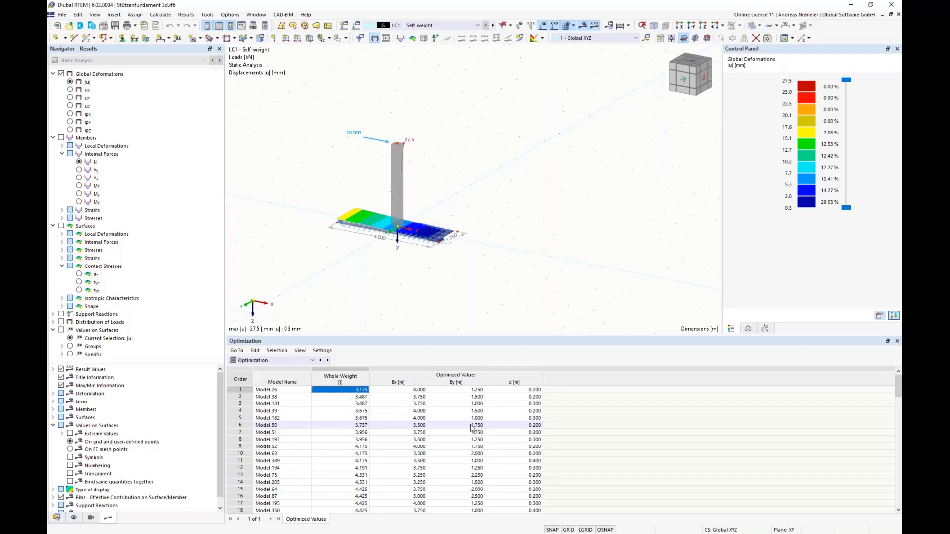
Review the three values to optimize and the available optimizer methods in the optimization settings, then discard the dialog
click(161, 15)
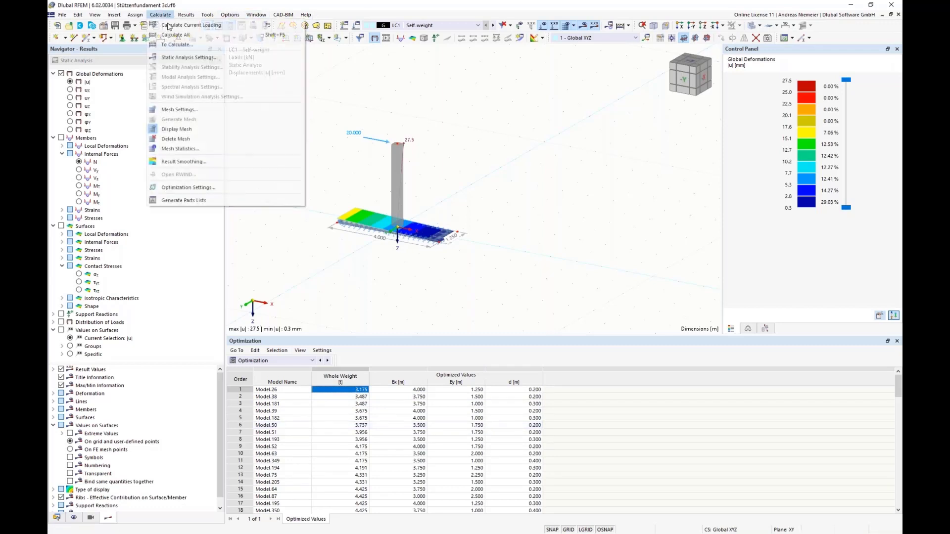
click(208, 188)
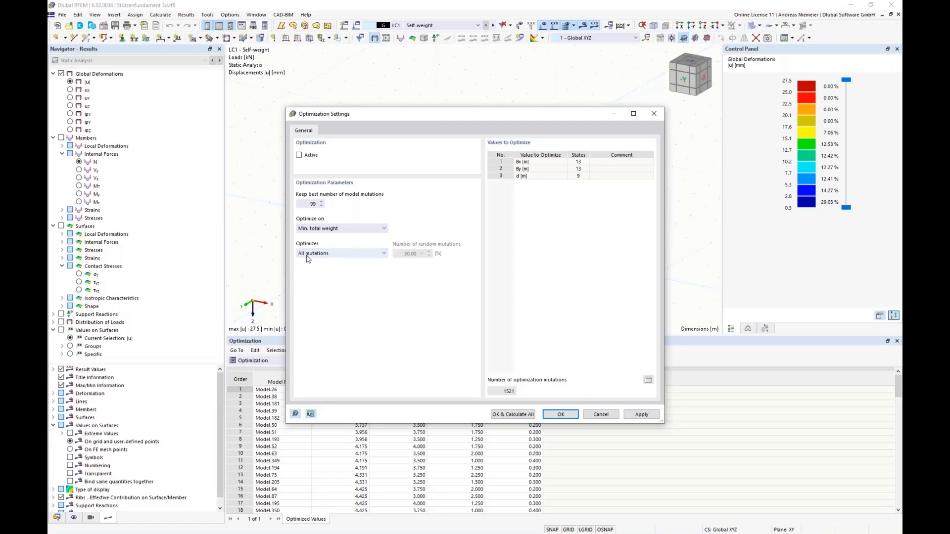
click(339, 256)
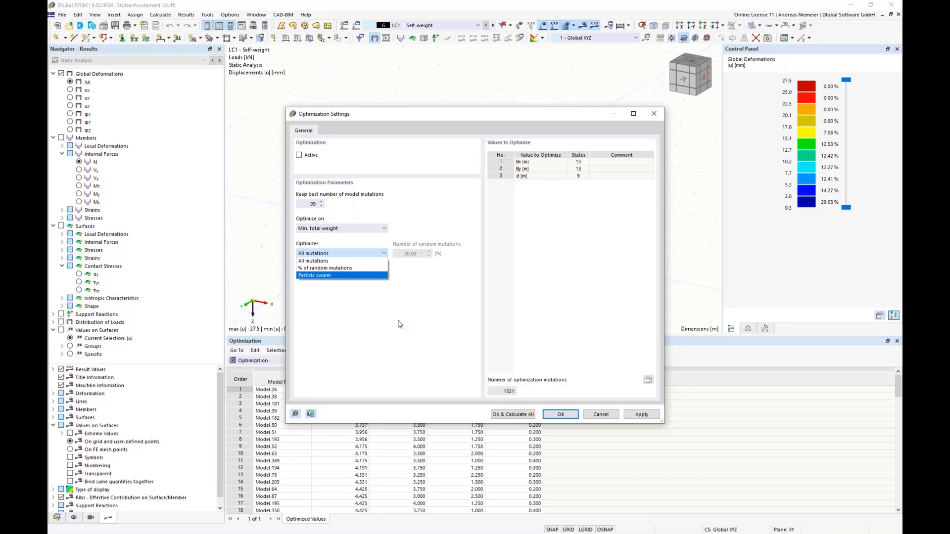
click(497, 327)
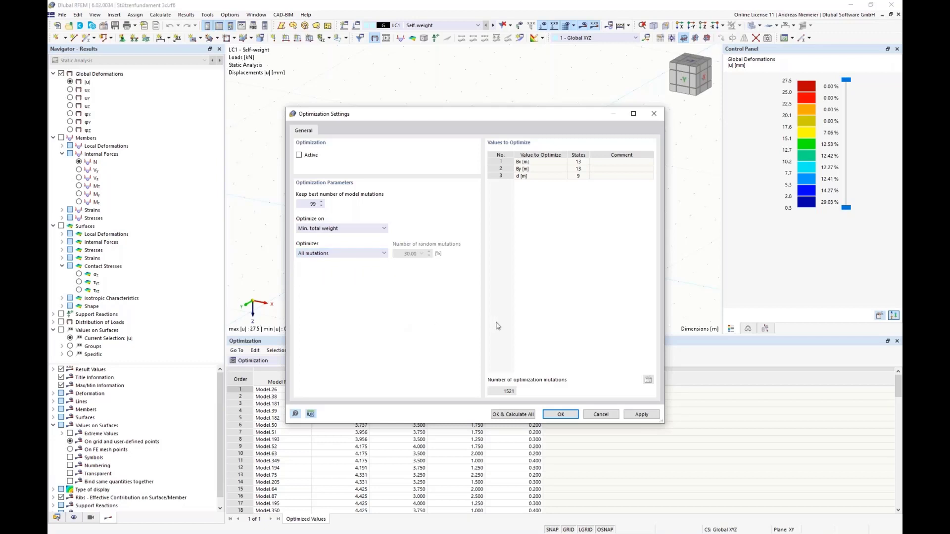
click(605, 415)
Close Stützenfundament 3d.rf6 without saving and return to the 0d O.rf6 model
click(62, 15)
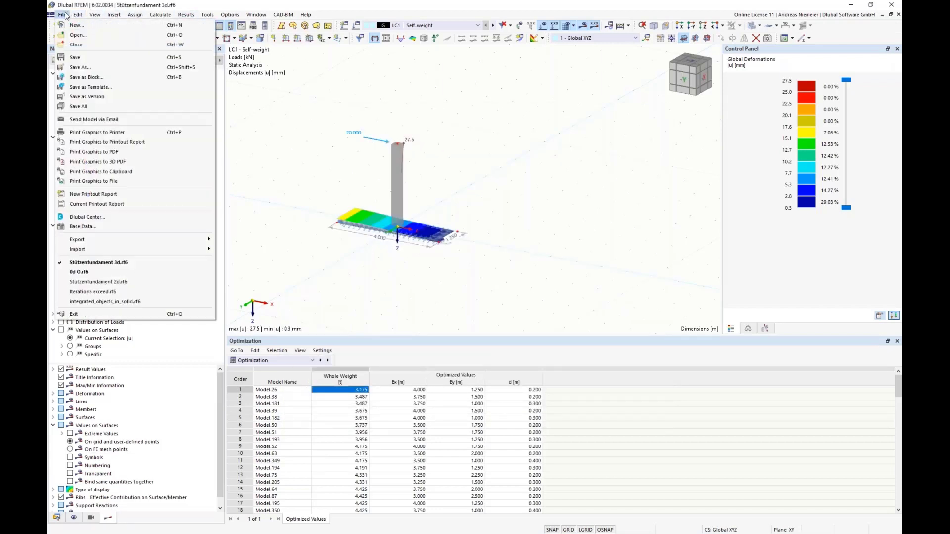
click(71, 25)
click(509, 309)
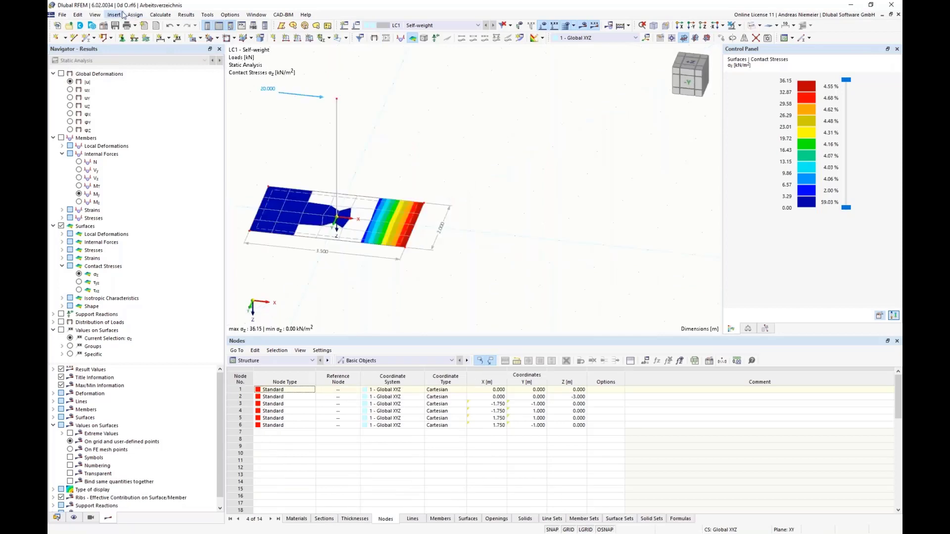
middle_drag(382, 153, 463, 127)
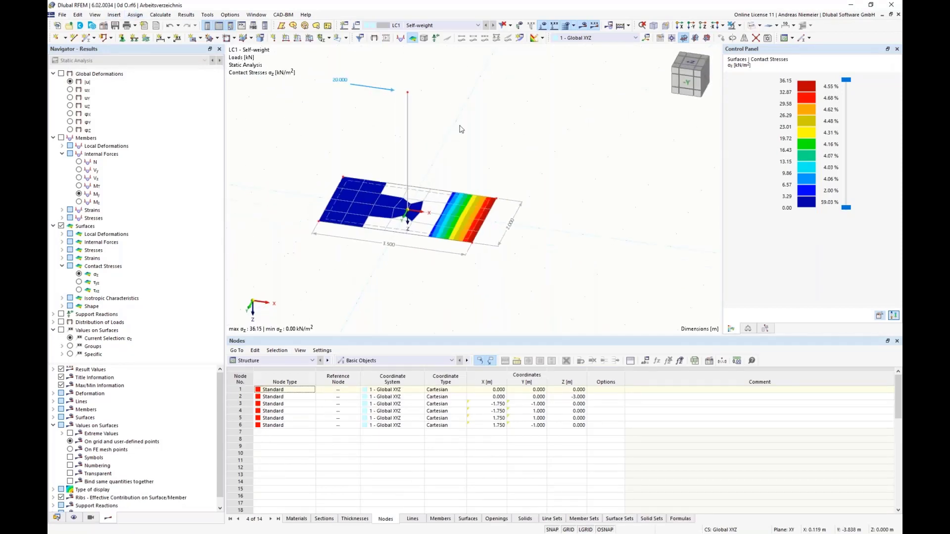
Set the values of the global parameters by to 1 m and d to 0.6 m and accept the parameters
click(646, 361)
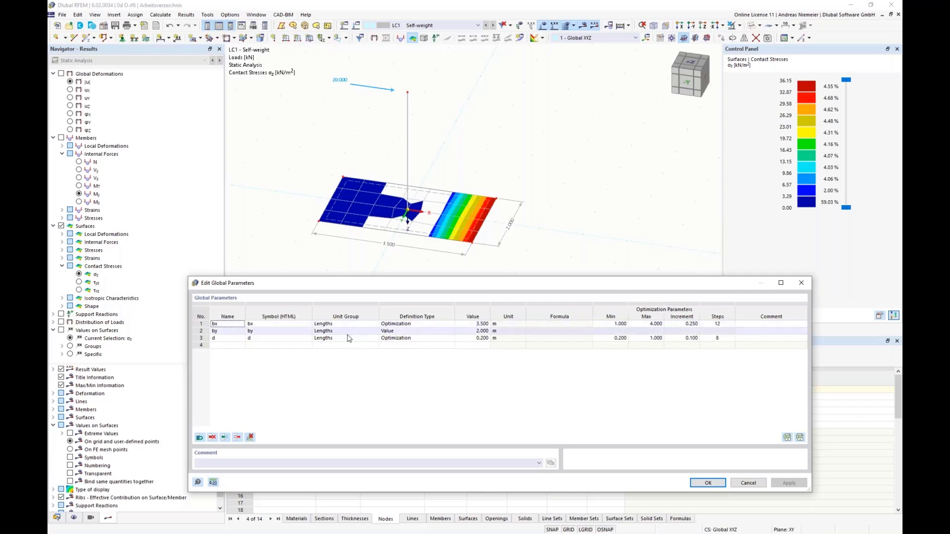
click(474, 331)
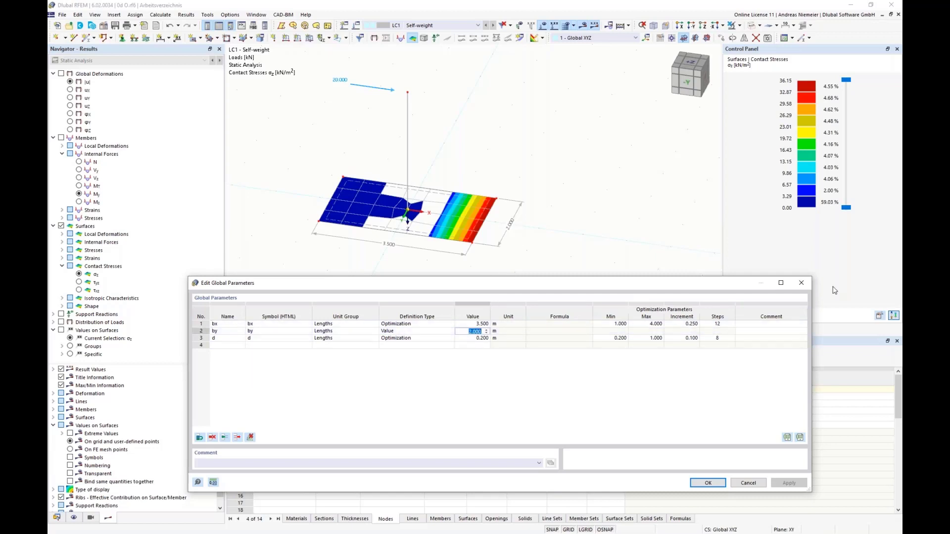
text(1)
drag(560, 331, 555, 339)
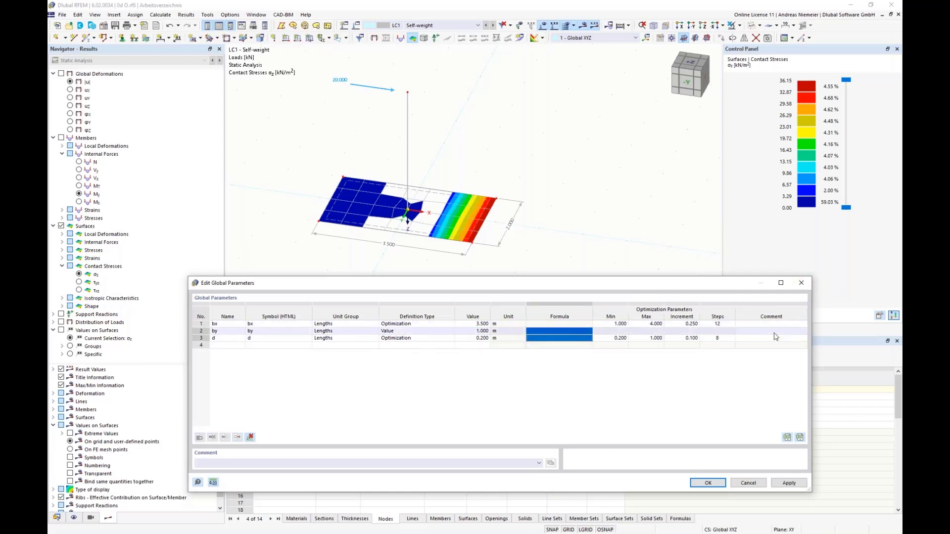
click(474, 324)
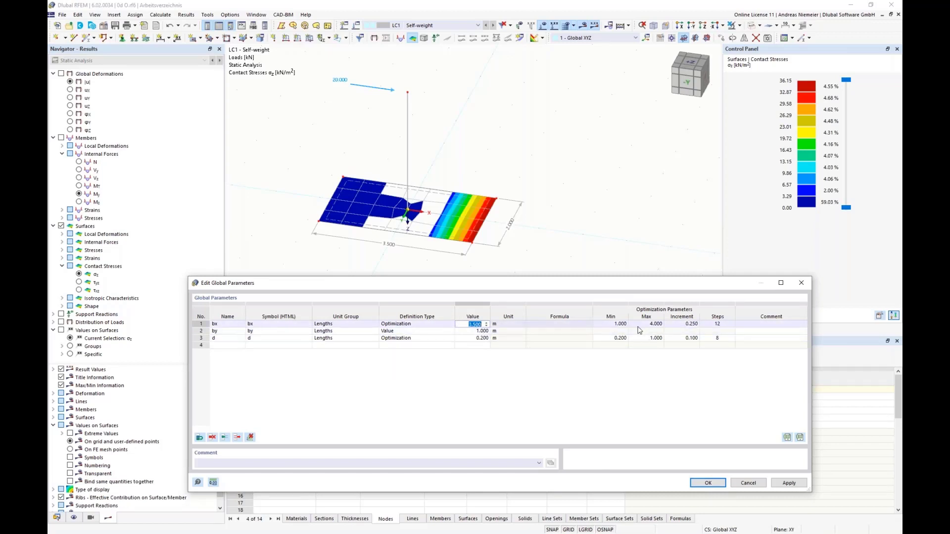
click(473, 338)
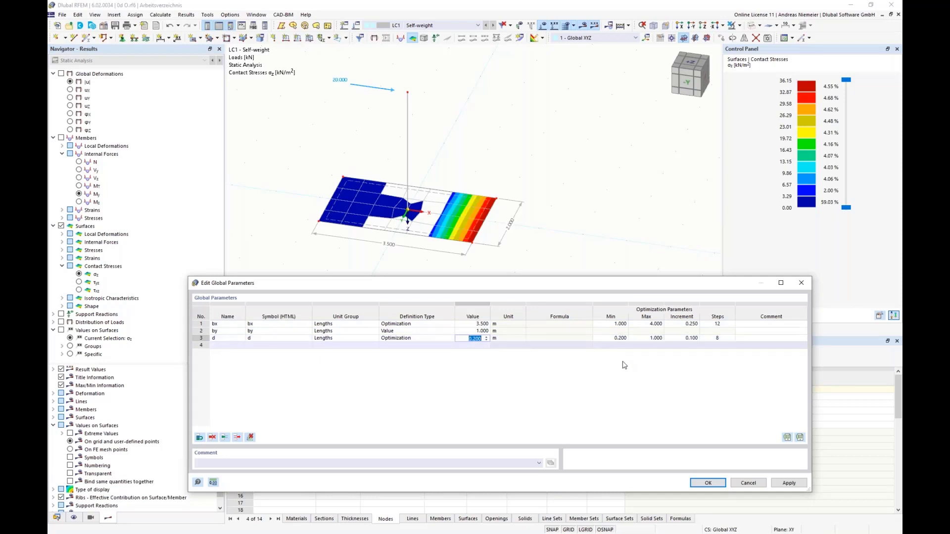
text(0.6)
click(589, 331)
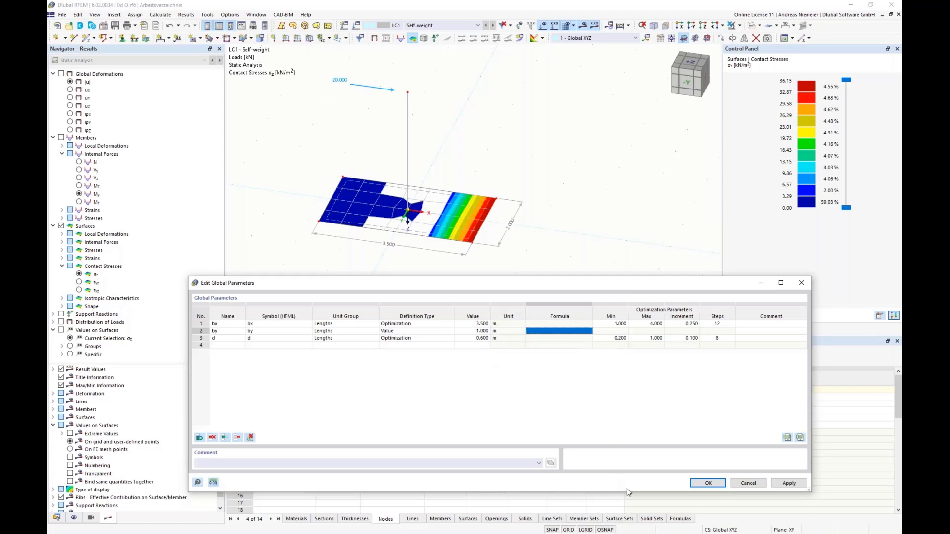
click(701, 485)
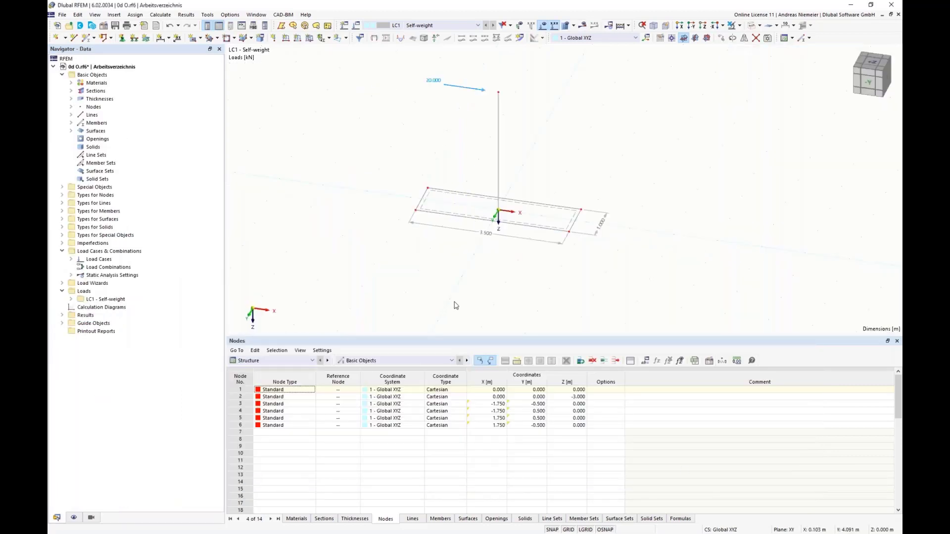
Activate the optimization in the optimization settings and choose Particle swarm as the optimizer
click(167, 20)
click(189, 187)
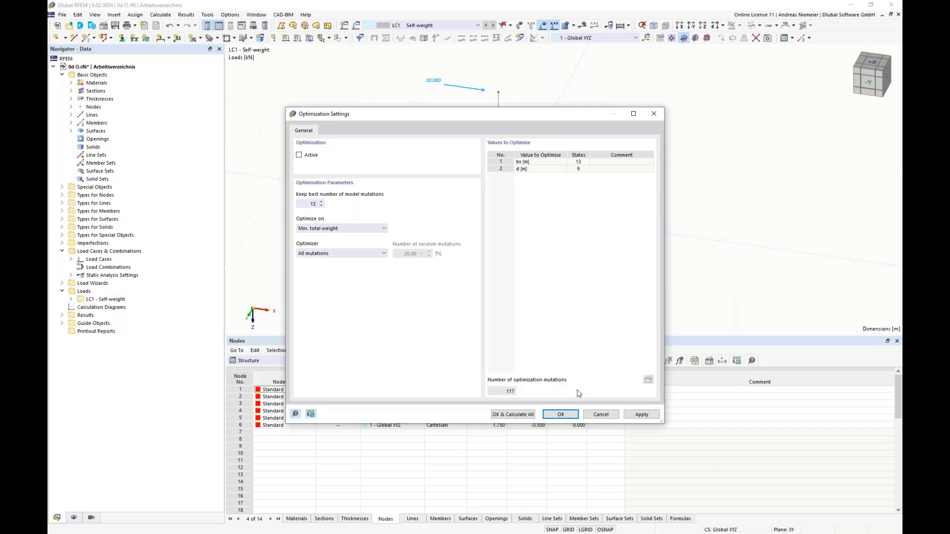
click(299, 155)
click(332, 255)
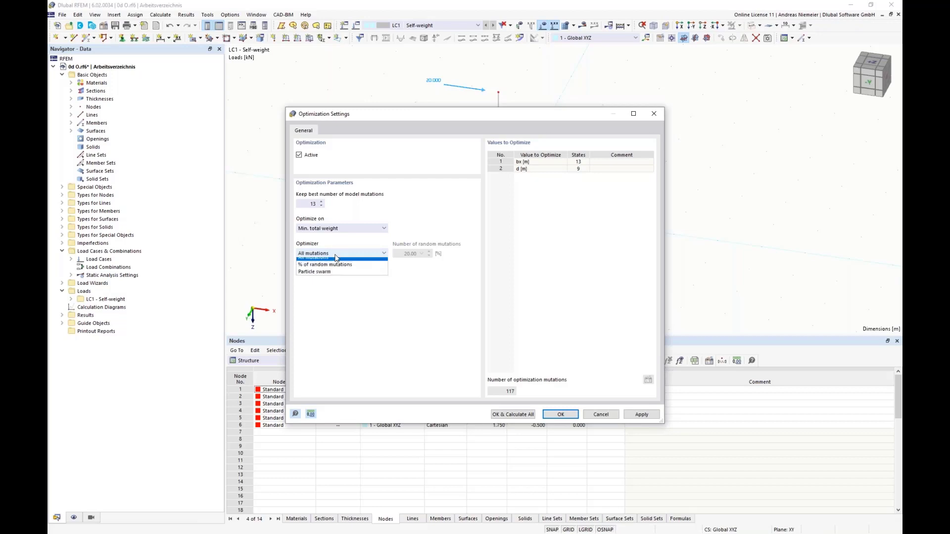
click(317, 279)
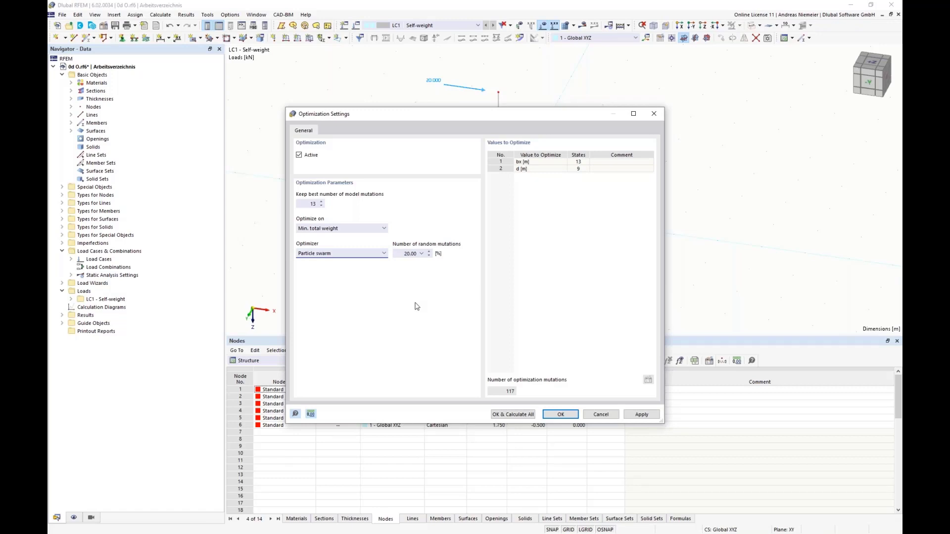
Keep the best 22 model mutations, start calculating everything, and move the calculation progress window aside
click(408, 253)
click(312, 205)
text(22)
click(513, 416)
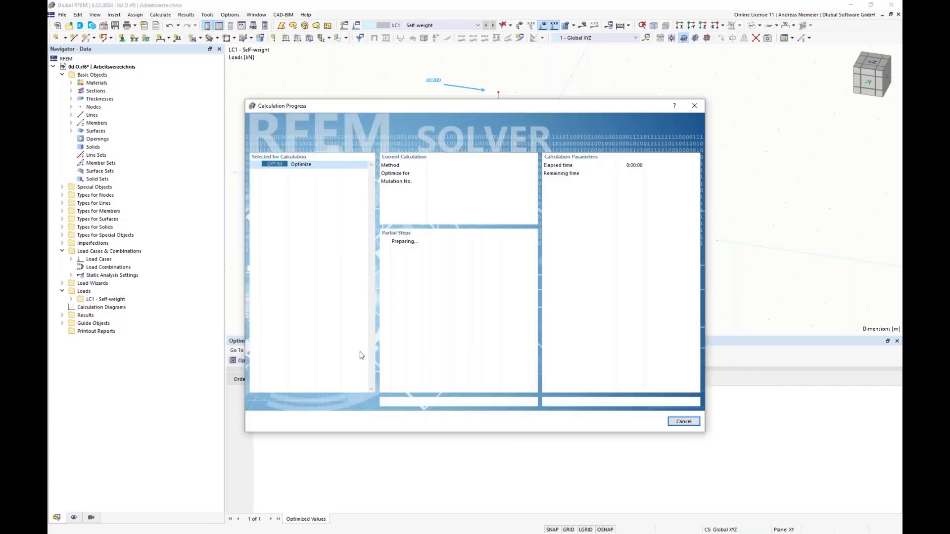
drag(314, 106, 645, 110)
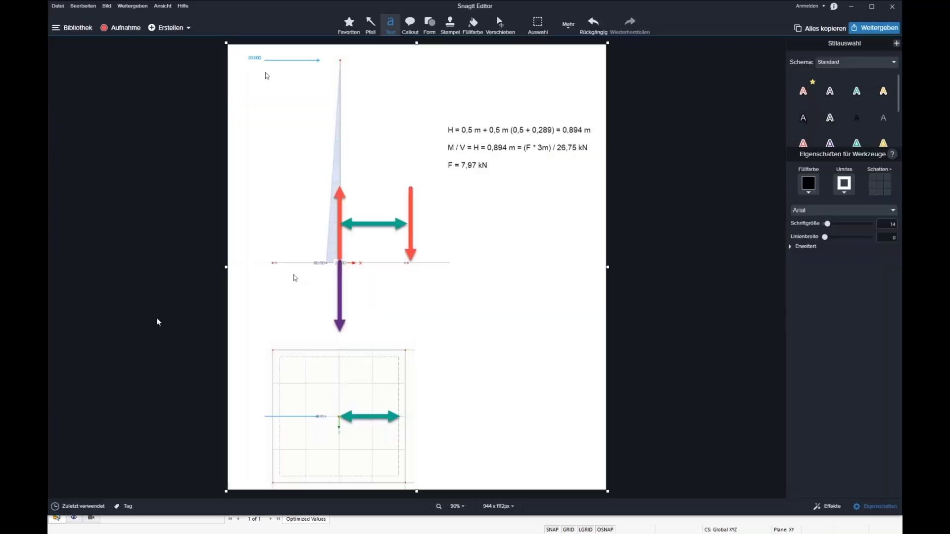
In Snagit Editor, widen the sketch's canvas to about twice its width and fill the added blank area with white
drag(608, 268, 883, 272)
drag(746, 267, 768, 267)
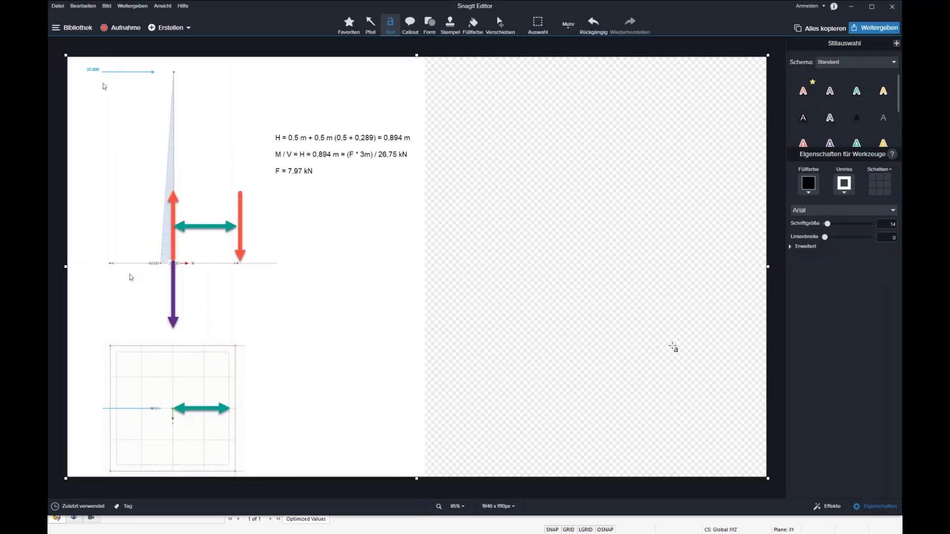
click(471, 33)
click(503, 206)
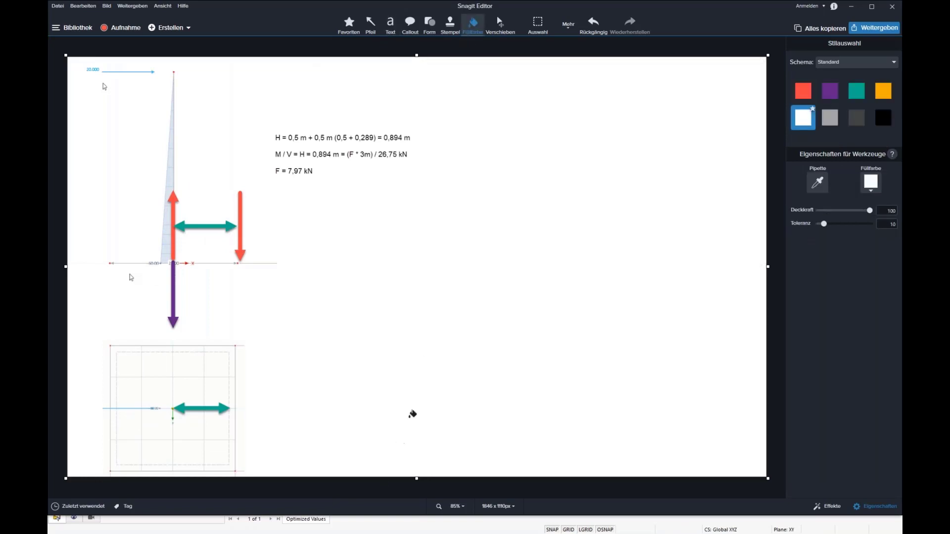
Draw a vertical and a horizontal red arrow from a common origin as diagram axes in the empty white area
click(371, 26)
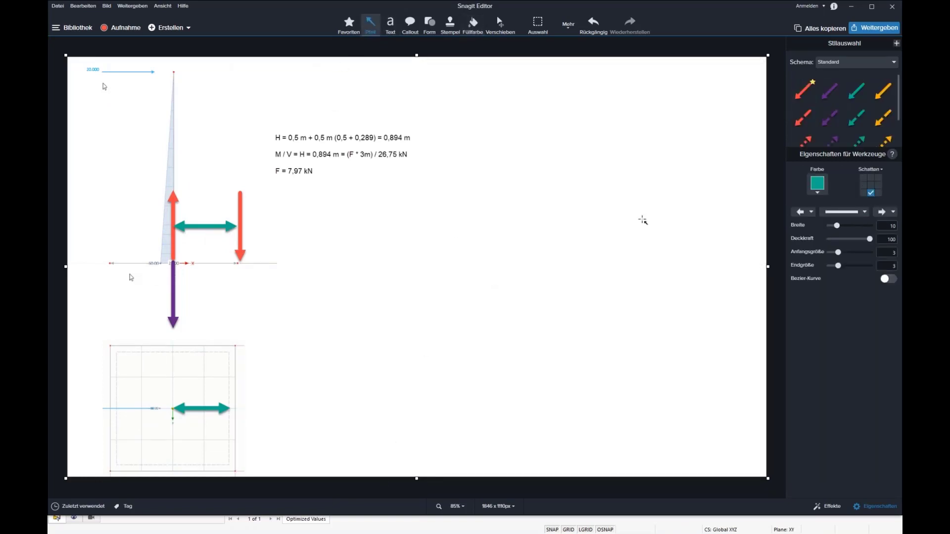
drag(461, 296, 460, 120)
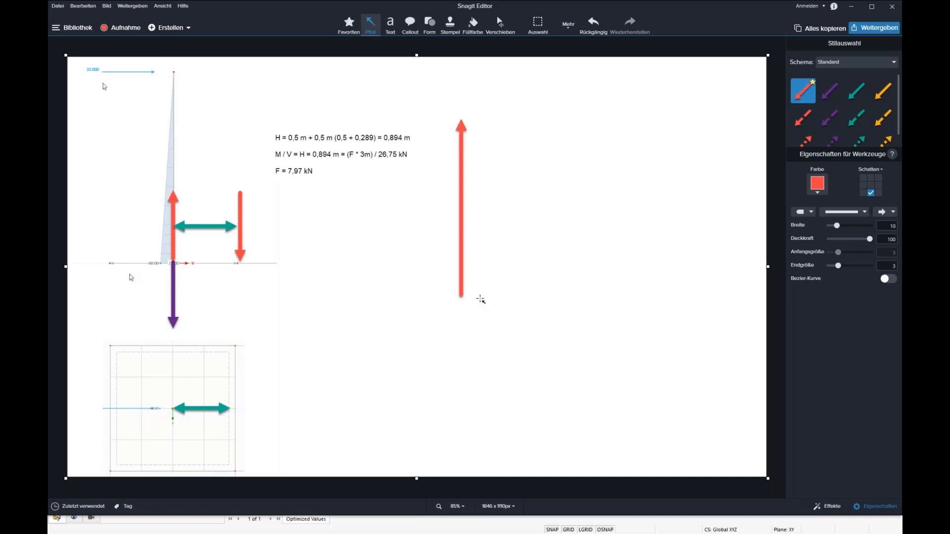
mouse_move(476, 296)
mouse_down()
mouse_move(703, 297)
mouse_move(667, 300)
mouse_move(726, 339)
mouse_up()
Label the horizontal axis Bx and the vertical axis d with text
click(391, 32)
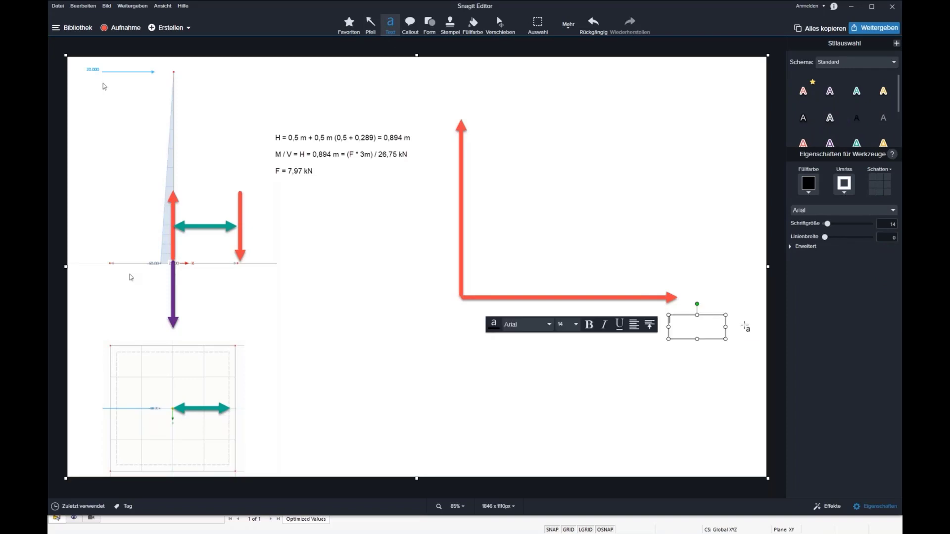
text(Bx)
click(708, 355)
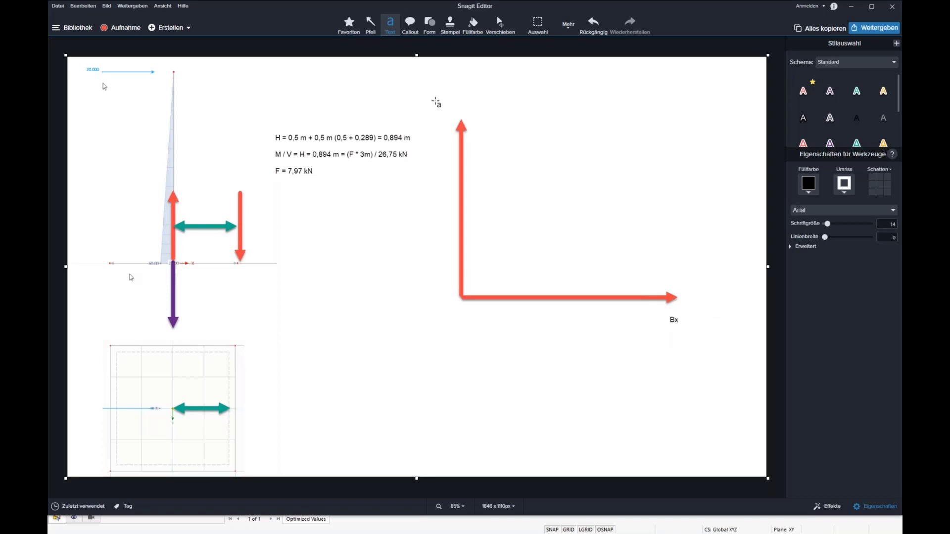
drag(432, 98, 459, 113)
text(d)
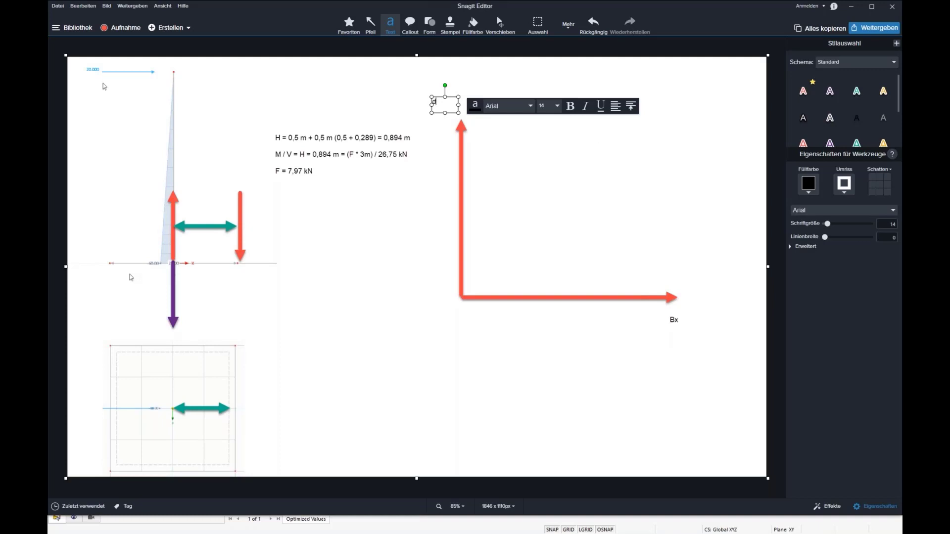
Place two blue star stamps in the Bx–d diagram, one near the horizontal axis's end and one beside the vertical axis
click(380, 78)
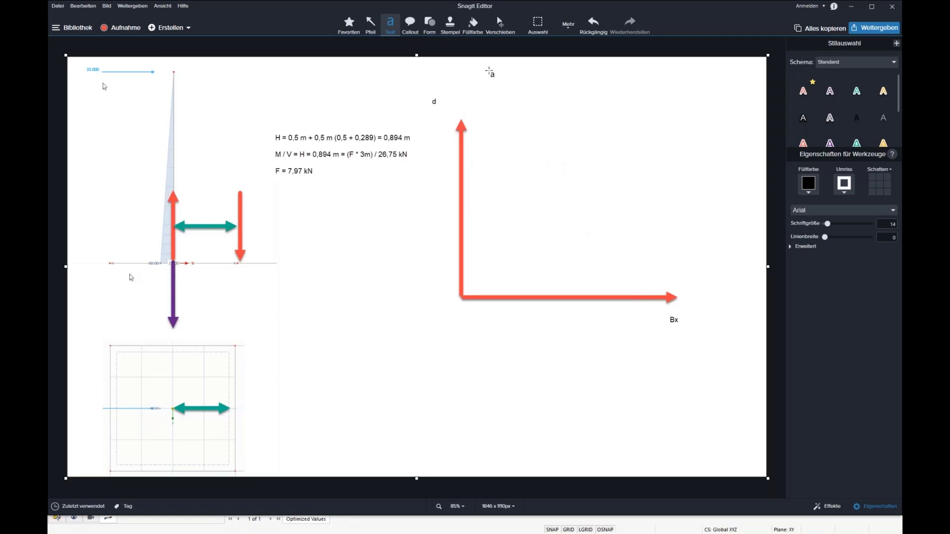
click(449, 23)
click(891, 159)
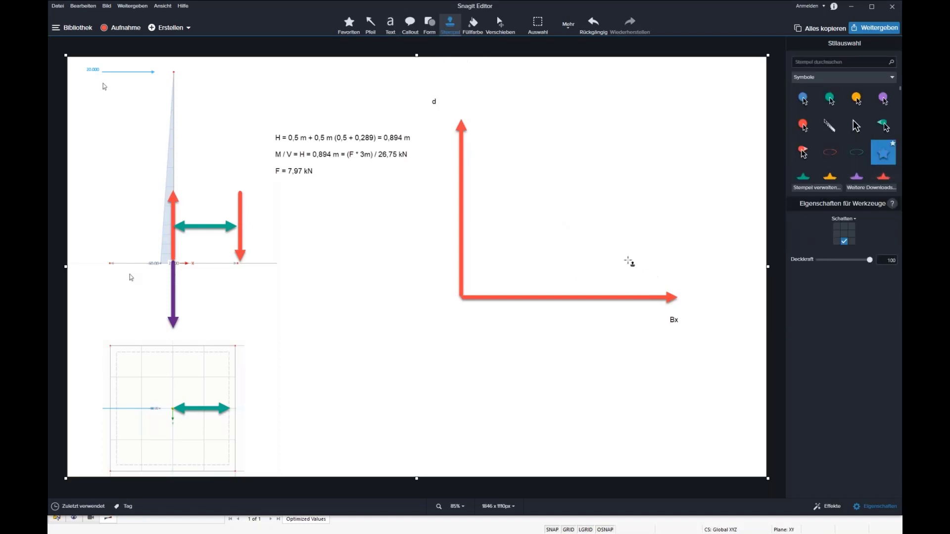
click(625, 259)
click(502, 174)
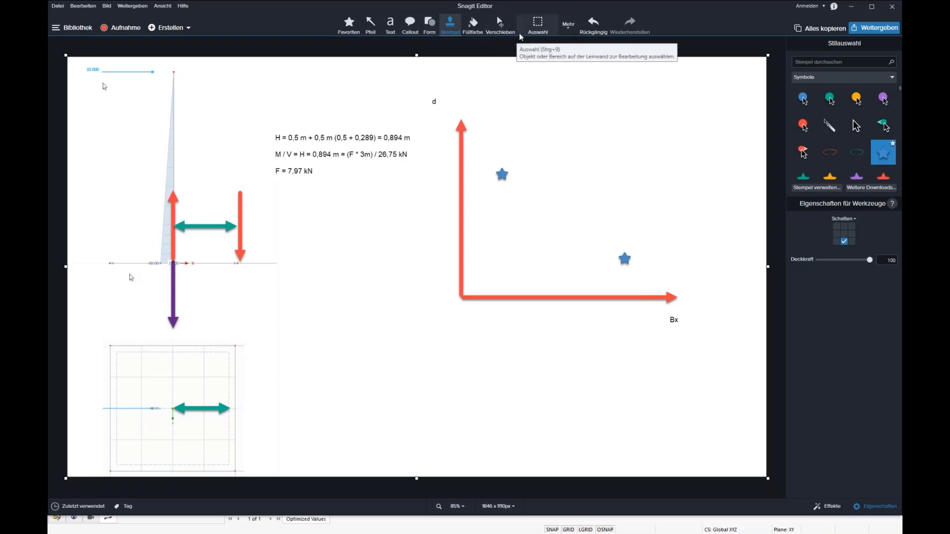
Stamp a red ellipse in the diagram above the lower star and nudge it slightly towards the vertical axis
click(830, 152)
click(614, 197)
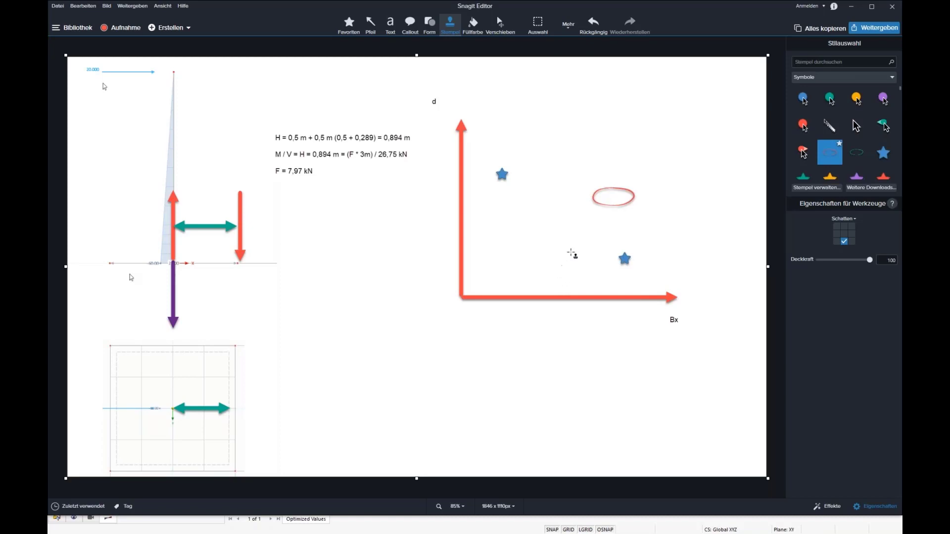
drag(595, 205, 592, 207)
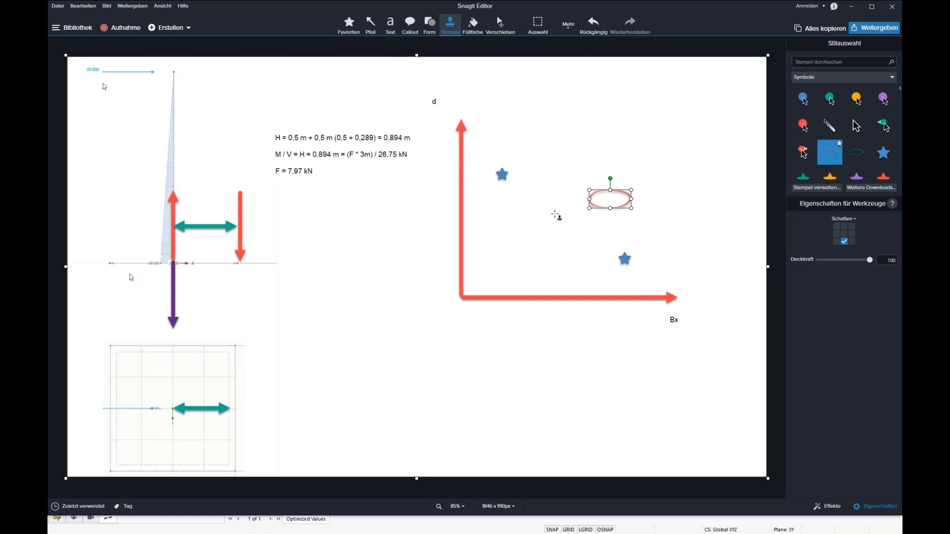
Draw a short green arrow from each blue star to show its direction of movement
key(a)
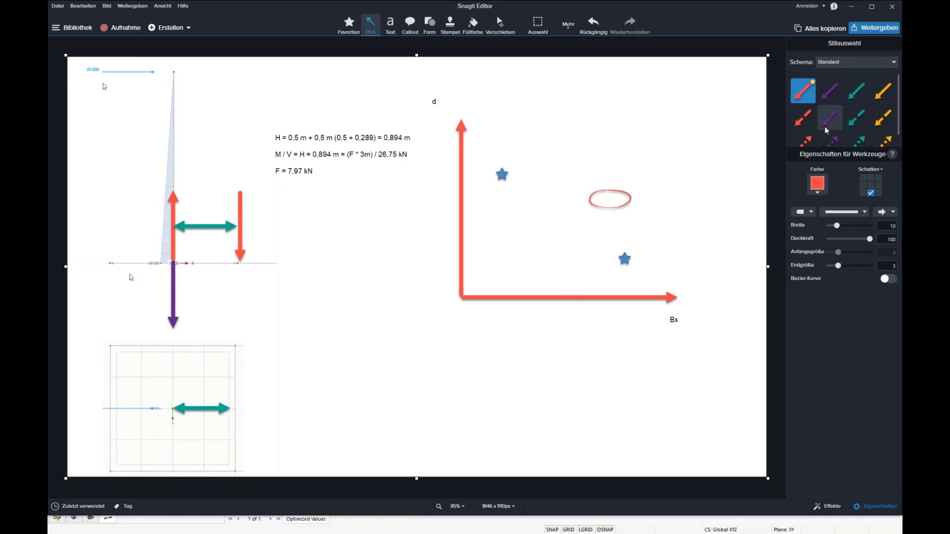
click(857, 91)
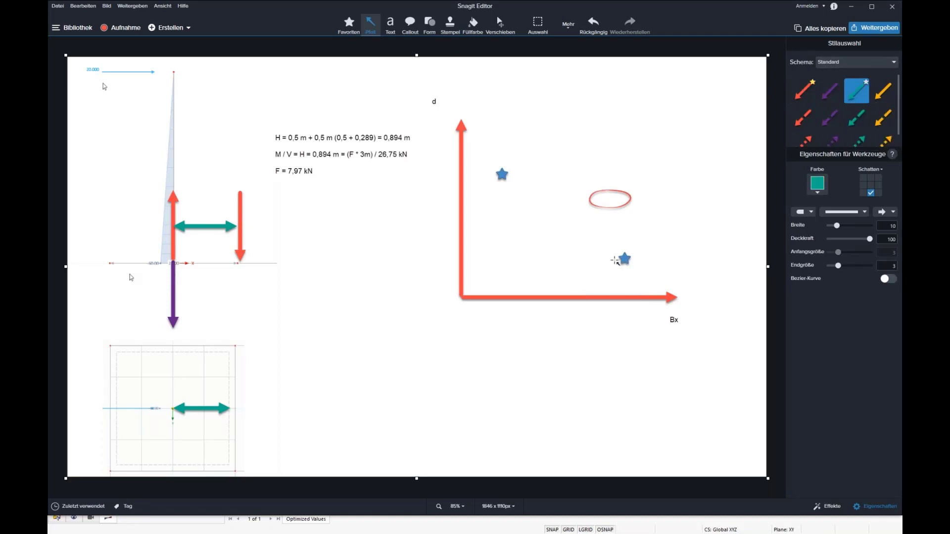
drag(617, 259, 579, 271)
drag(511, 164, 548, 150)
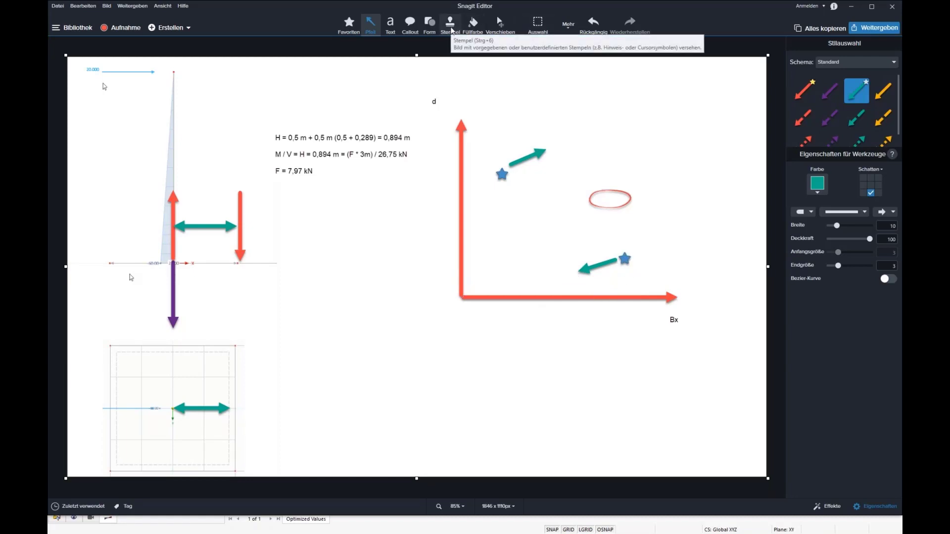
Place a blue star stamp at the tip of each of the two green arrows
click(450, 29)
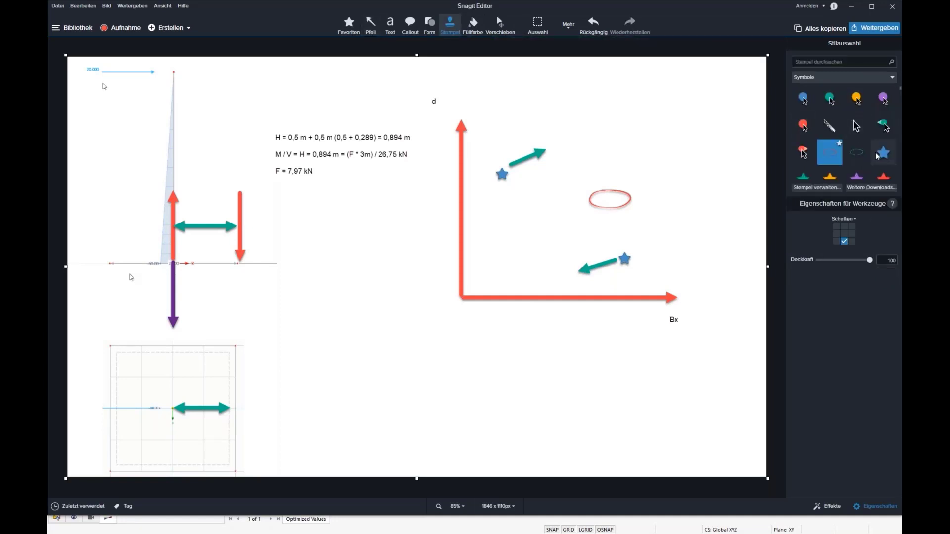
click(572, 275)
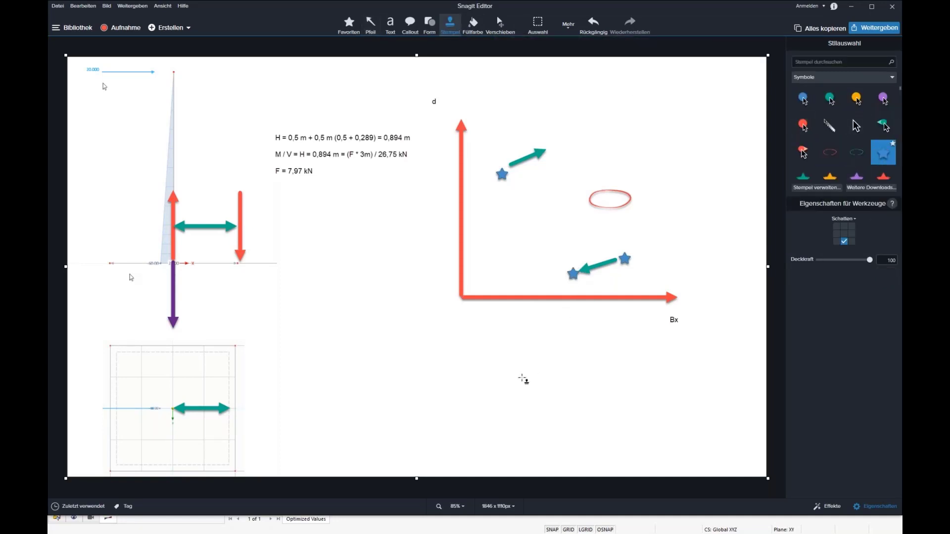
click(551, 147)
Change the lower starting star to yellow and the star at the upper arrow's tip to red
click(573, 274)
click(623, 259)
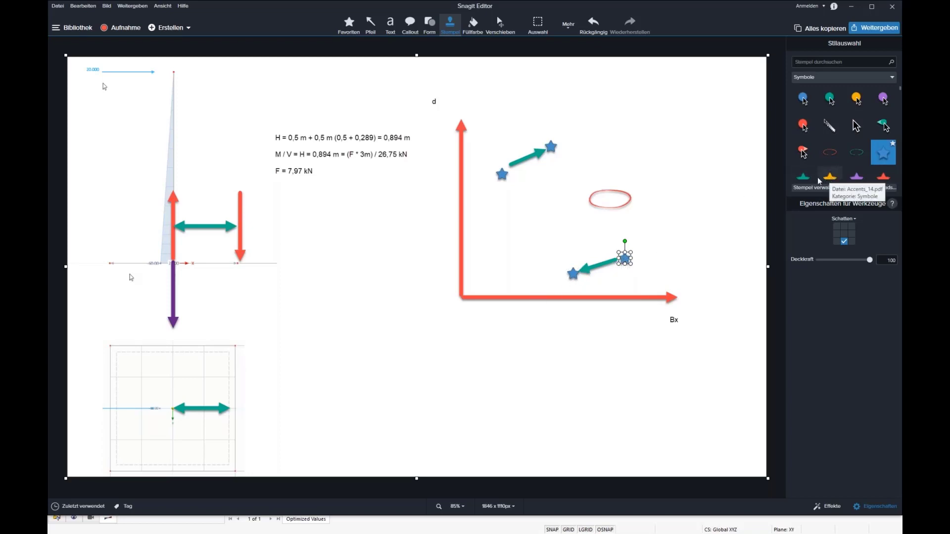
click(829, 176)
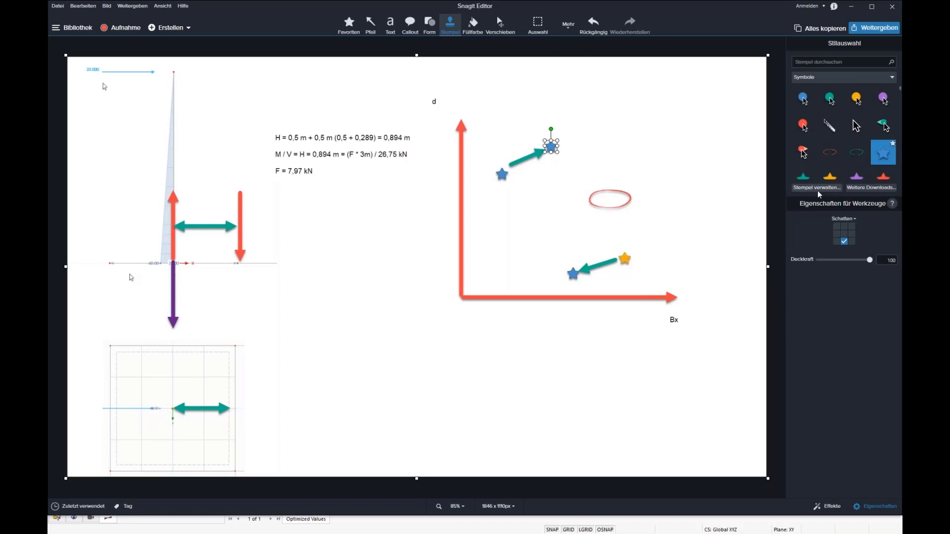
key(ctrl+z)
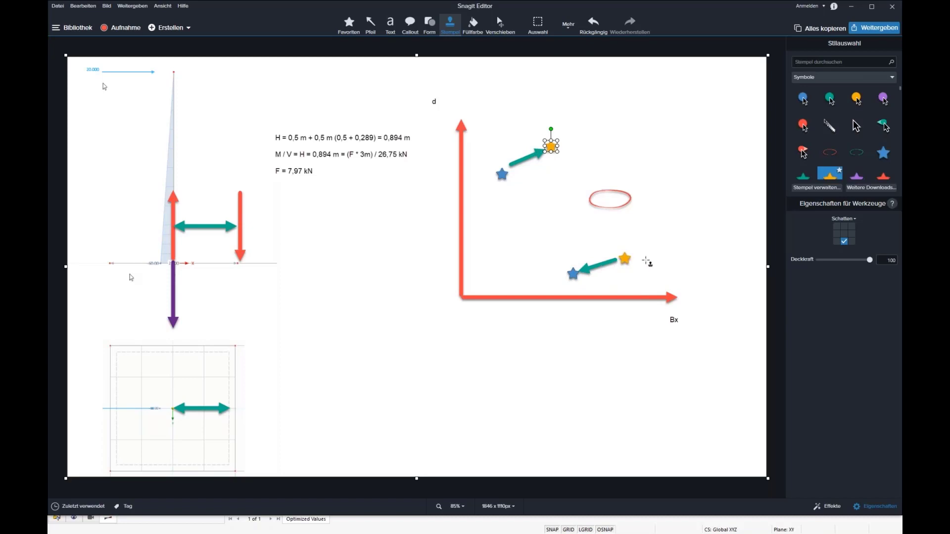
click(884, 176)
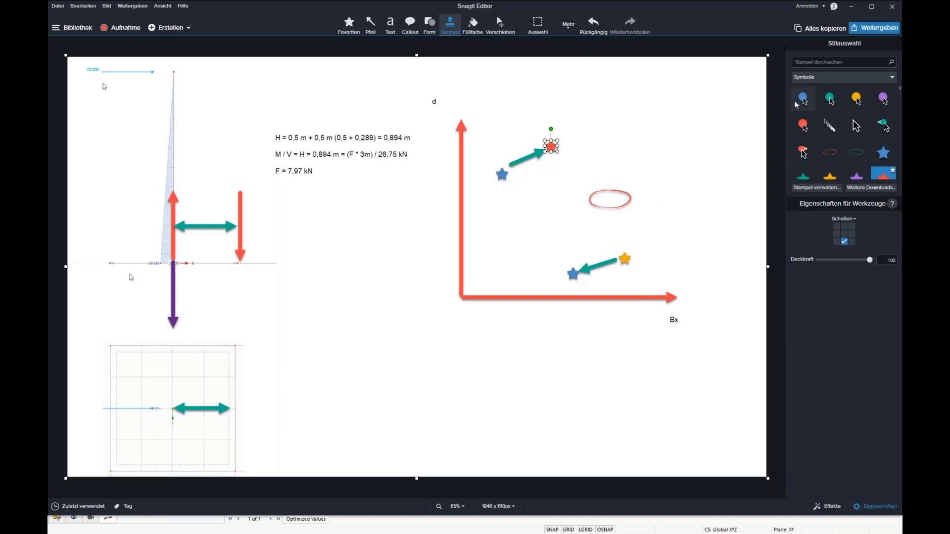
click(781, 92)
Draw a second green arrow from each arrow-end star, the lower one pointing up towards the red ellipse
key(ctrl+2)
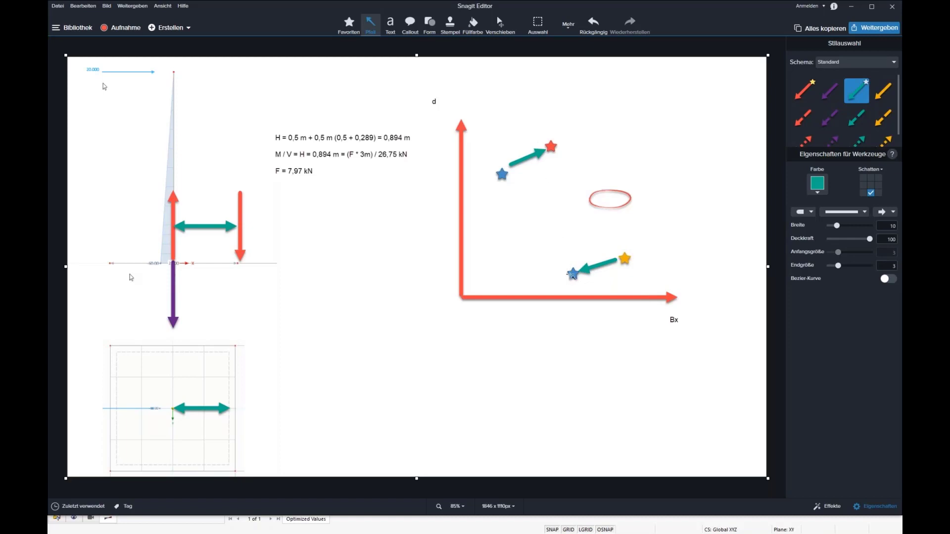
drag(573, 264, 594, 228)
drag(552, 145, 598, 129)
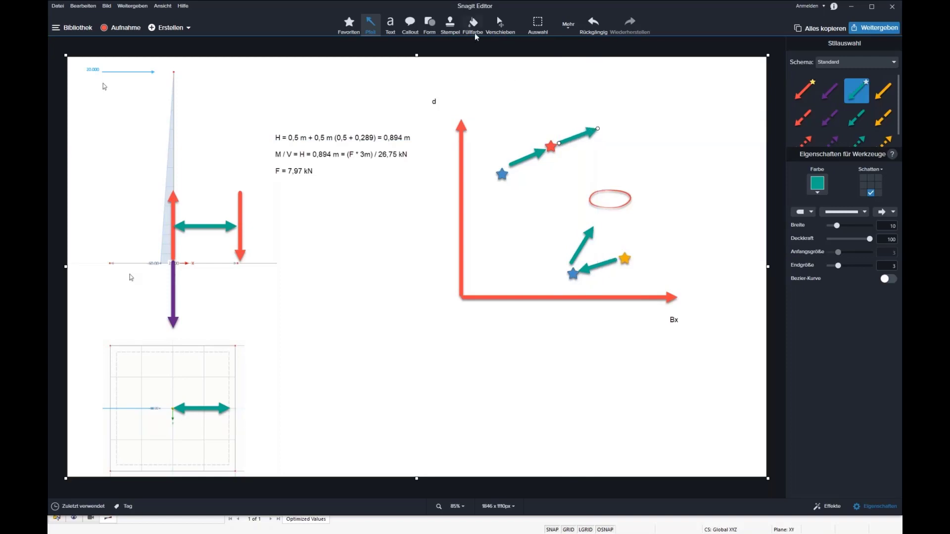
Place a blue star stamp at the tip of both second green arrows
click(449, 30)
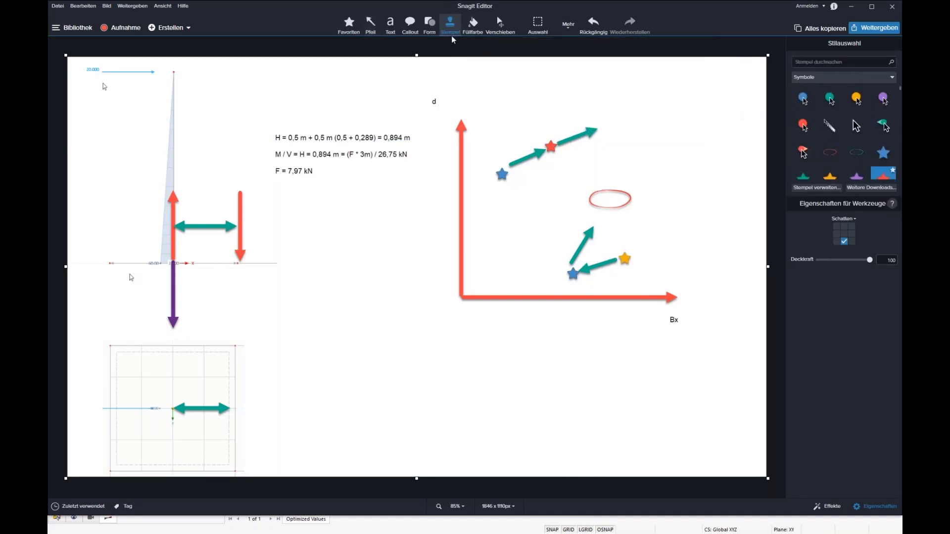
click(884, 152)
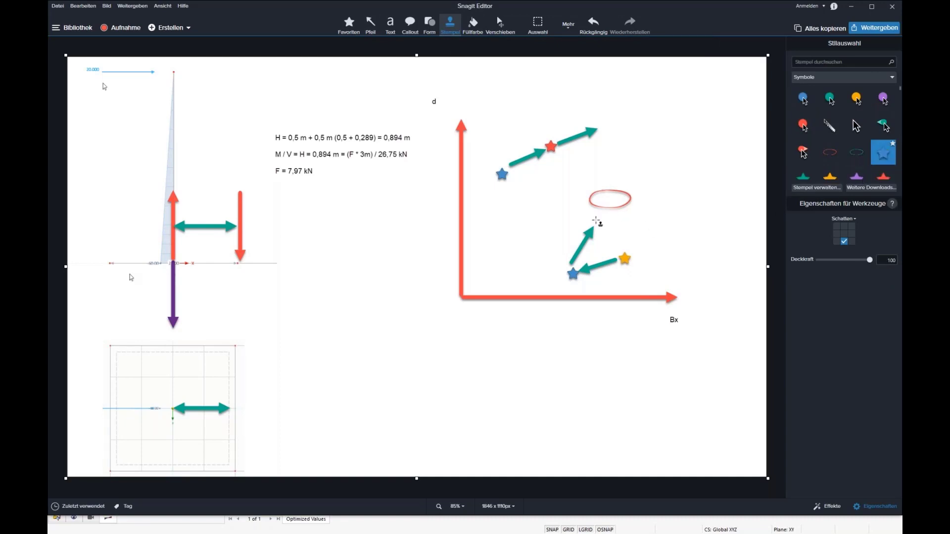
click(594, 223)
click(601, 128)
Change the star just below the ellipse to yellow and the lower starting star back to blue
click(595, 223)
click(594, 224)
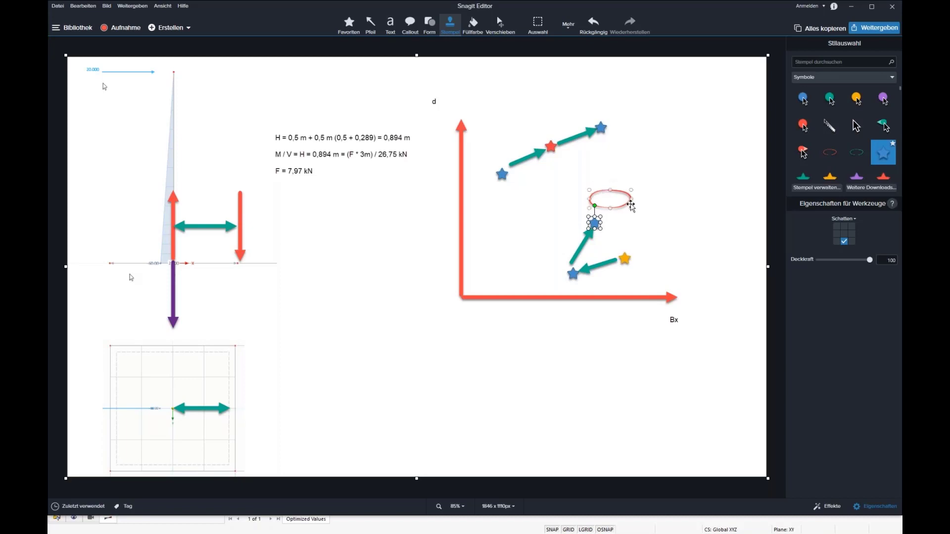
click(832, 177)
click(624, 259)
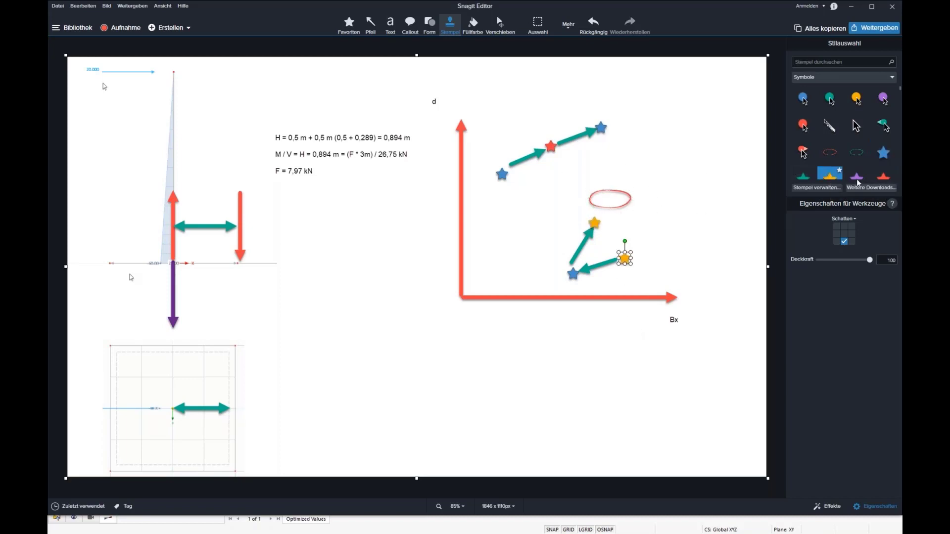
click(884, 152)
click(501, 174)
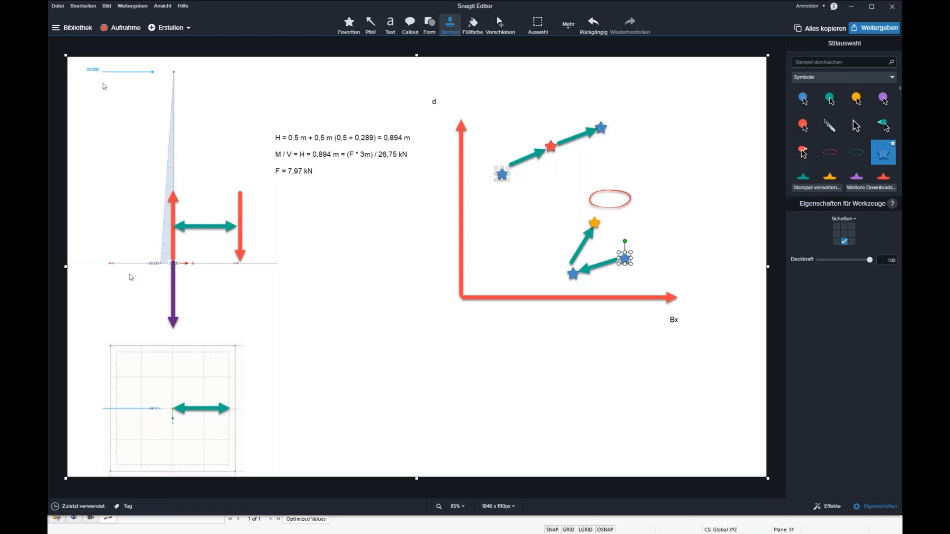
Change the middle star of the upper path to yellow and the star just below the ellipse to red
click(552, 146)
click(552, 147)
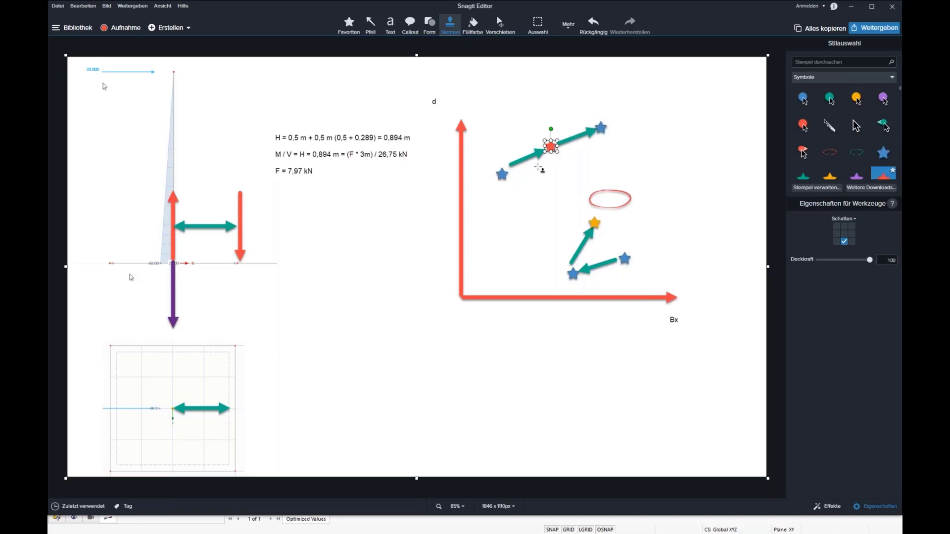
click(601, 125)
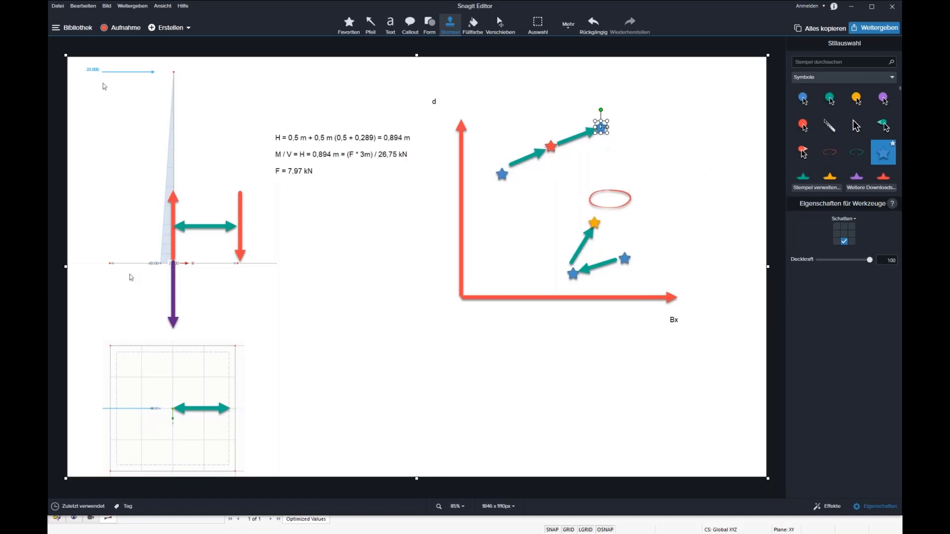
click(551, 147)
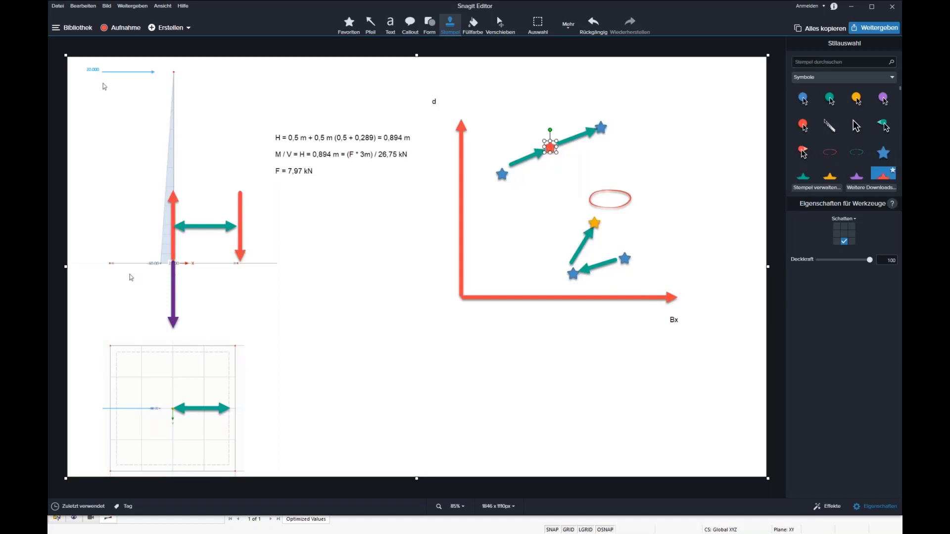
click(830, 174)
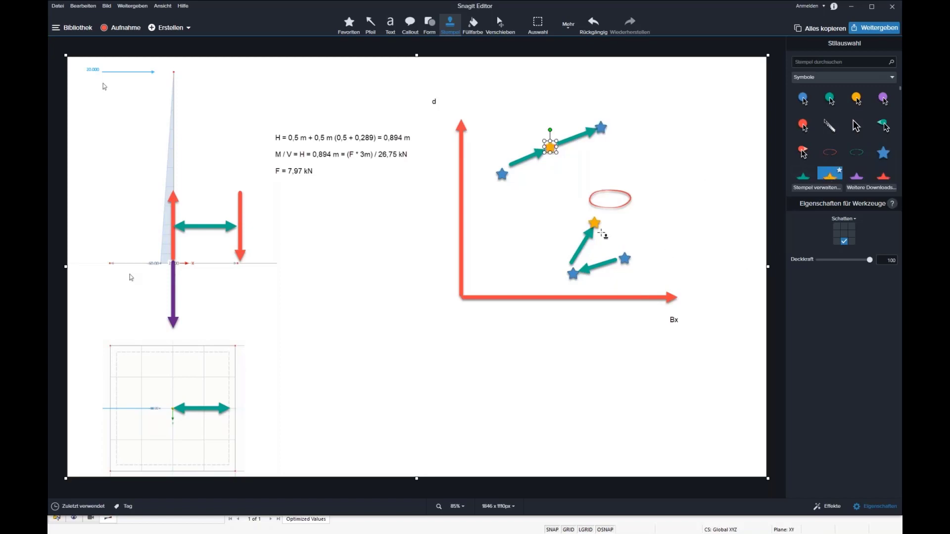
click(595, 223)
click(884, 174)
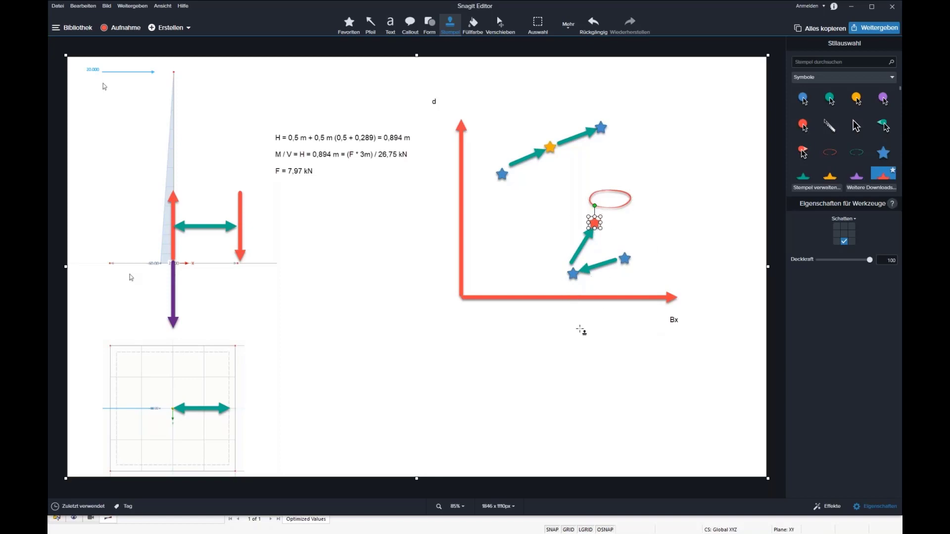
Draw a third green arrow on each path, one from the red star through the ellipse and one from the uppermost star down towards it
click(371, 22)
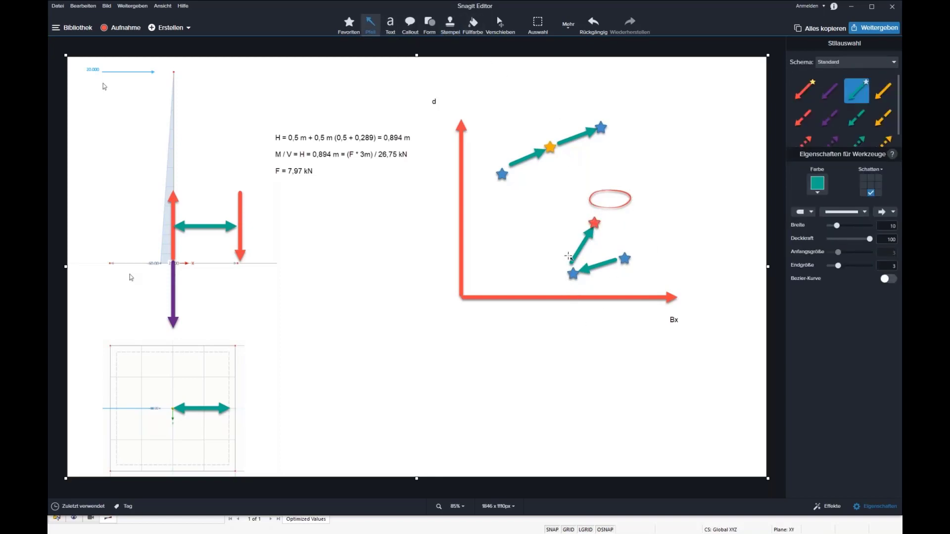
drag(596, 224, 618, 187)
click(608, 200)
drag(602, 137, 577, 179)
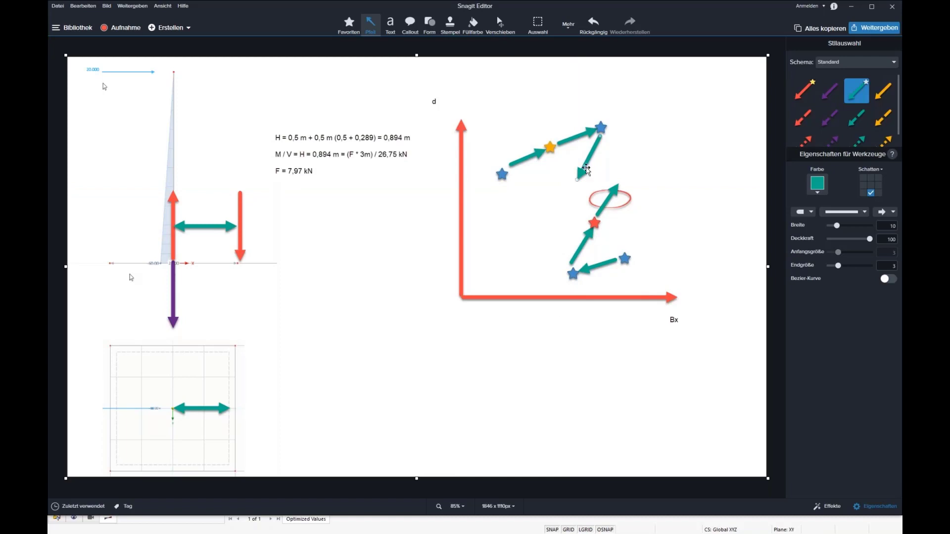
click(619, 198)
click(680, 249)
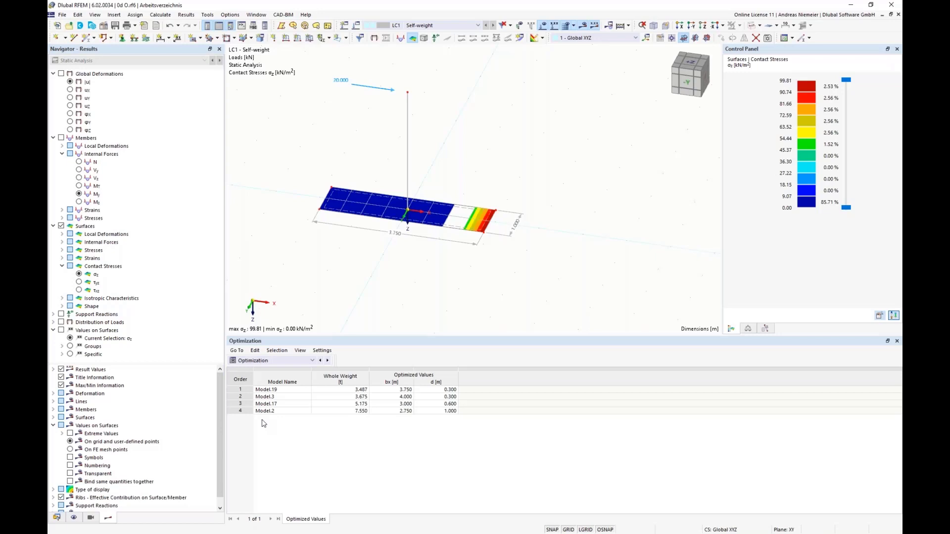
Highlight the first-ranked model's whole weight in RFEM, and read through the Fundament v4.js script from the Optima folder before closing it
click(346, 390)
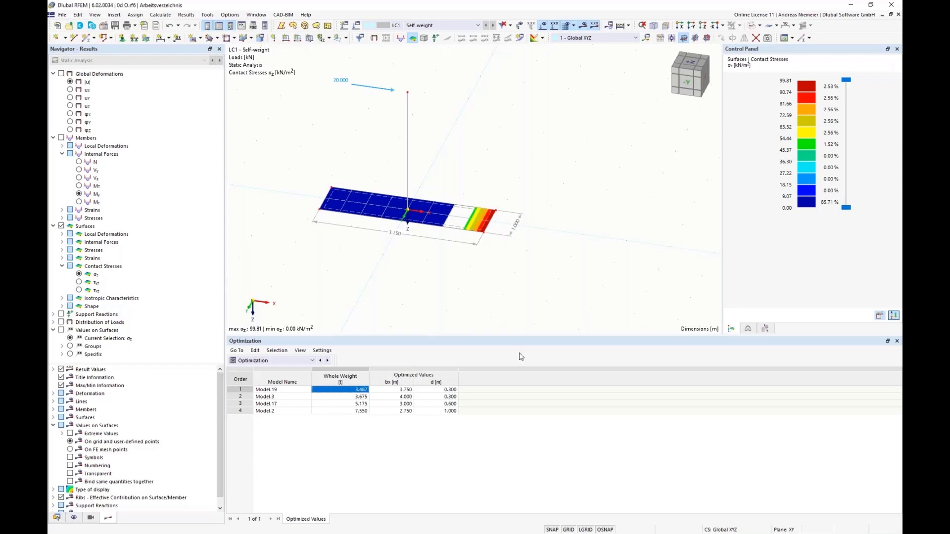
key(alt+Tab)
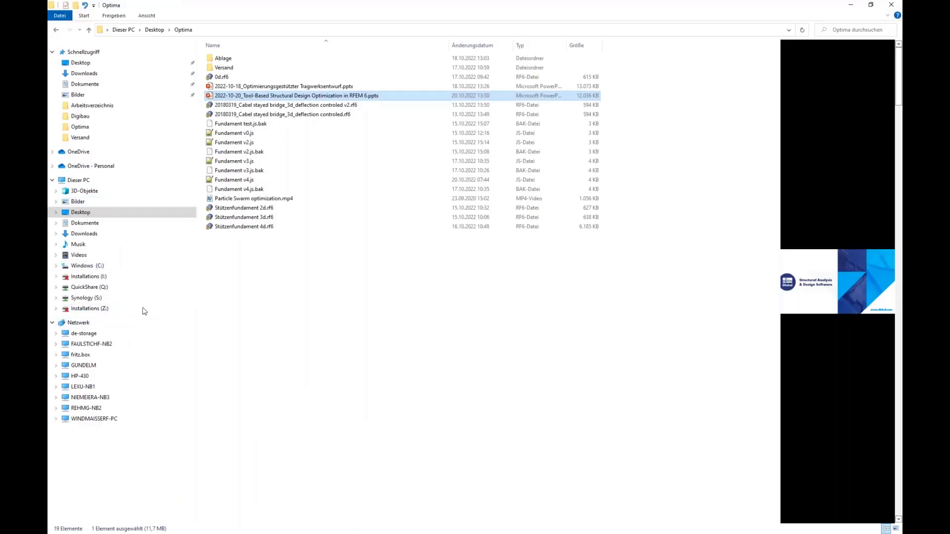
double_click(243, 181)
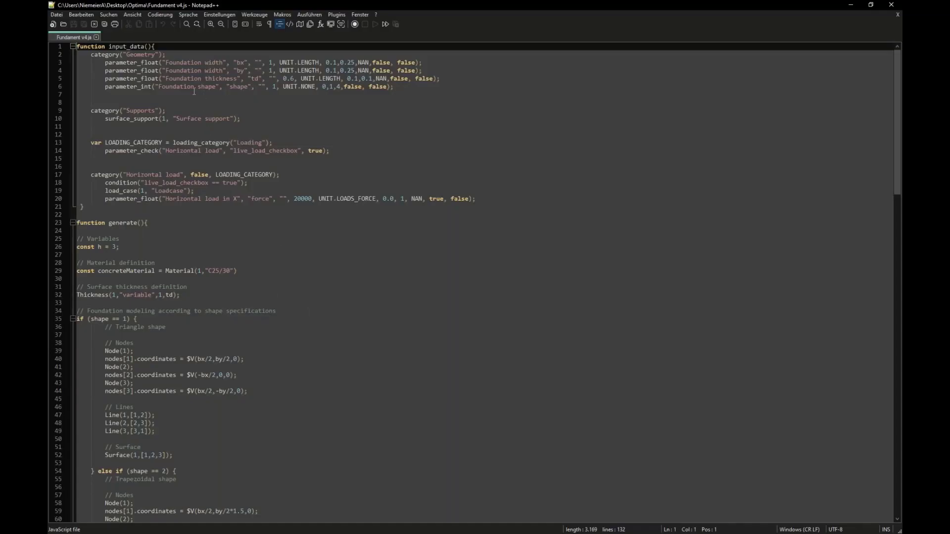
scroll(194, 91, down, 20)
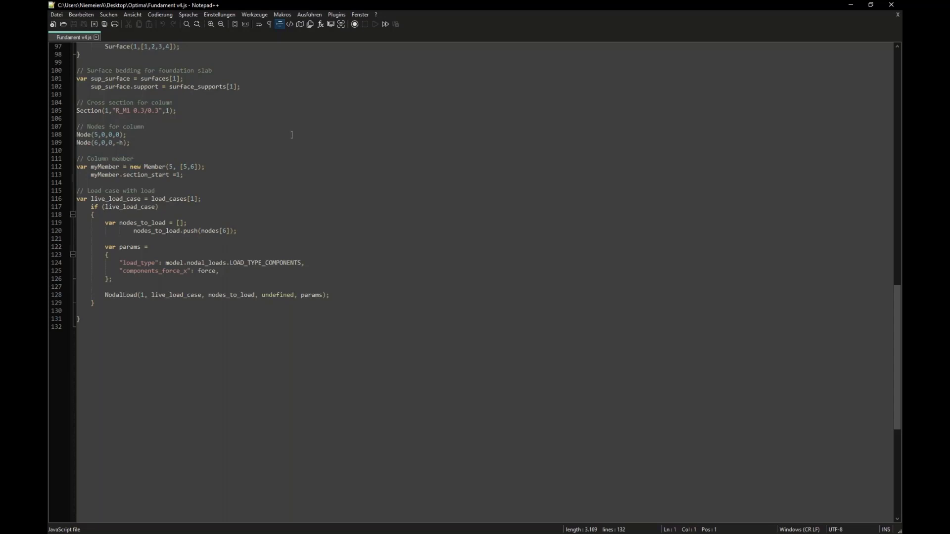
click(891, 4)
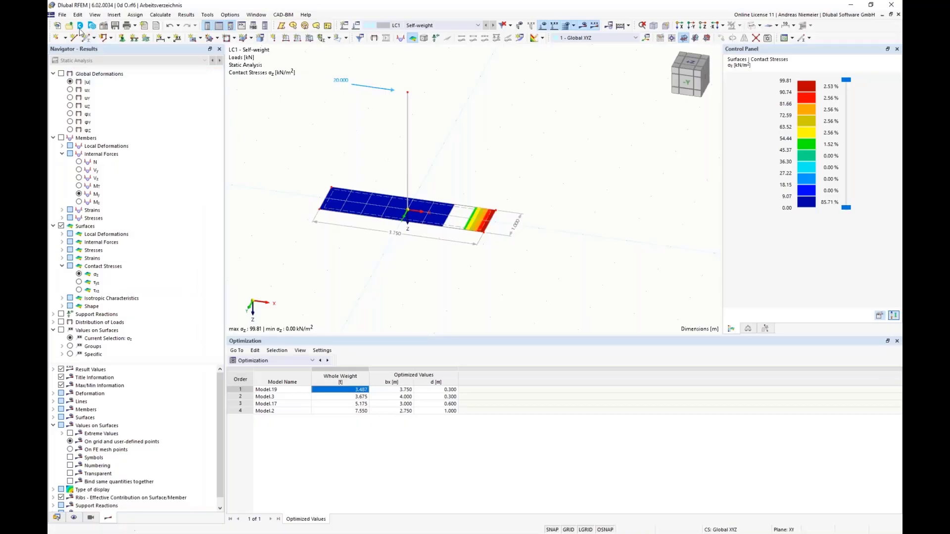
Start saving the foundation model as a block and name the block "Webinar Opti"
click(62, 14)
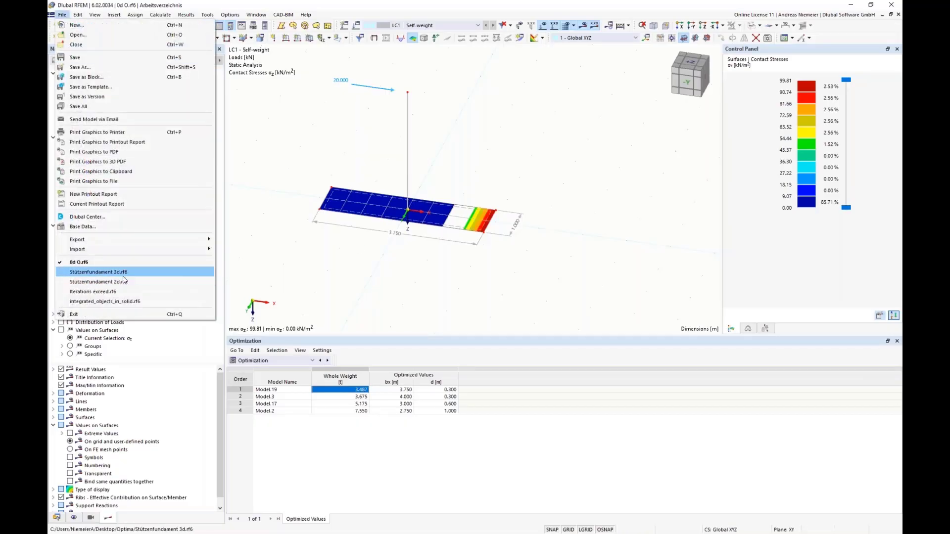
click(122, 78)
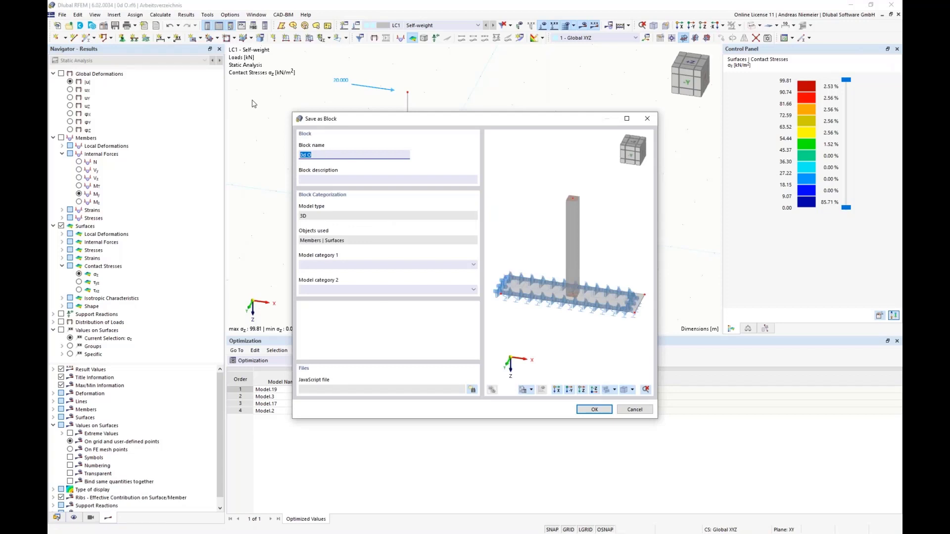
text(Webinar Opti)
click(317, 180)
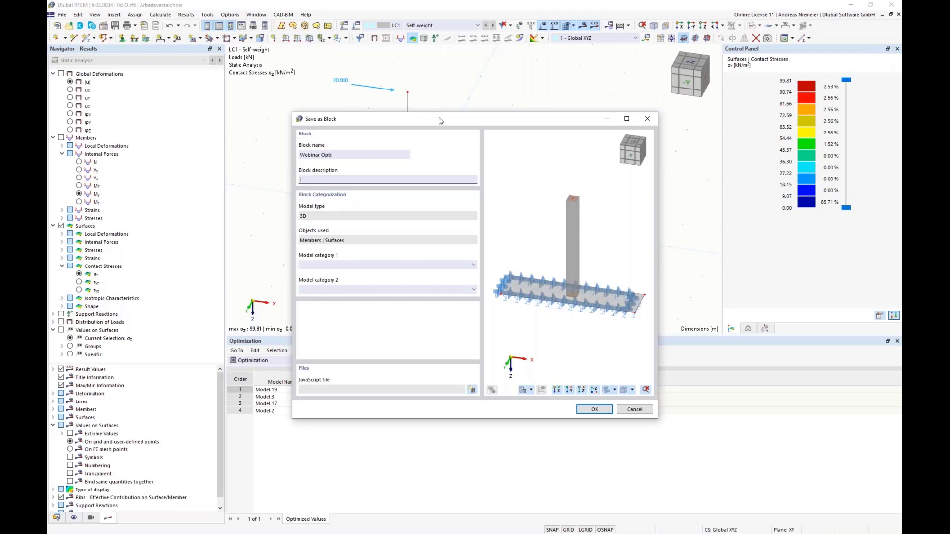
drag(440, 120, 174, 217)
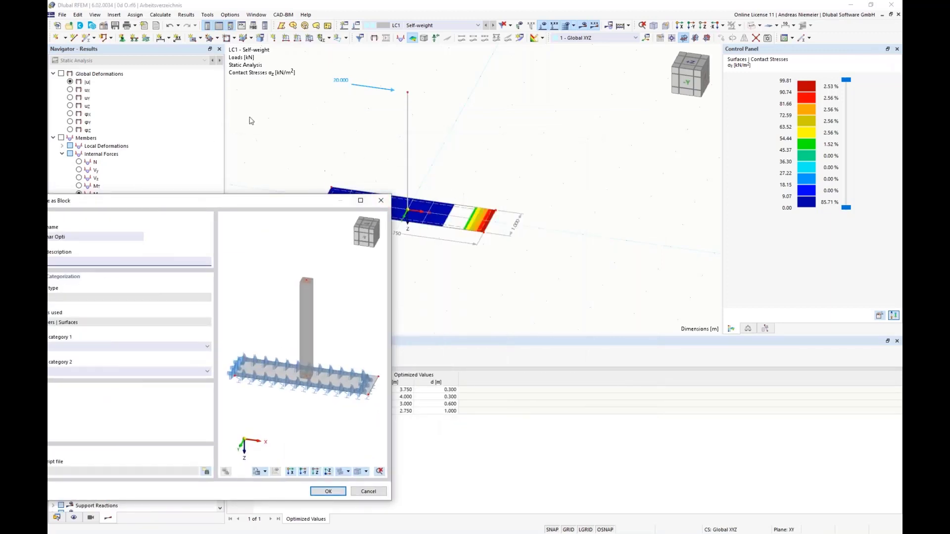
drag(253, 209, 478, 133)
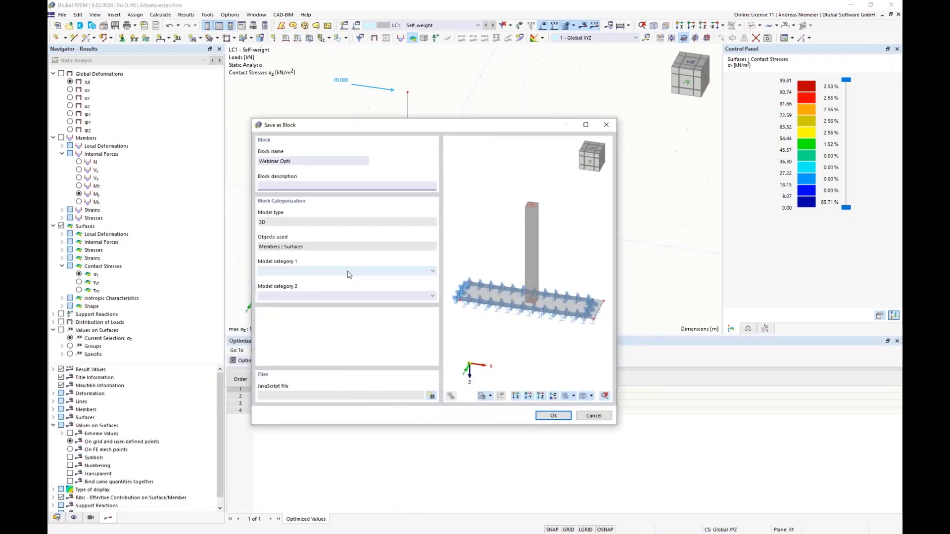
Assign the block's model category 1 to Others
click(295, 272)
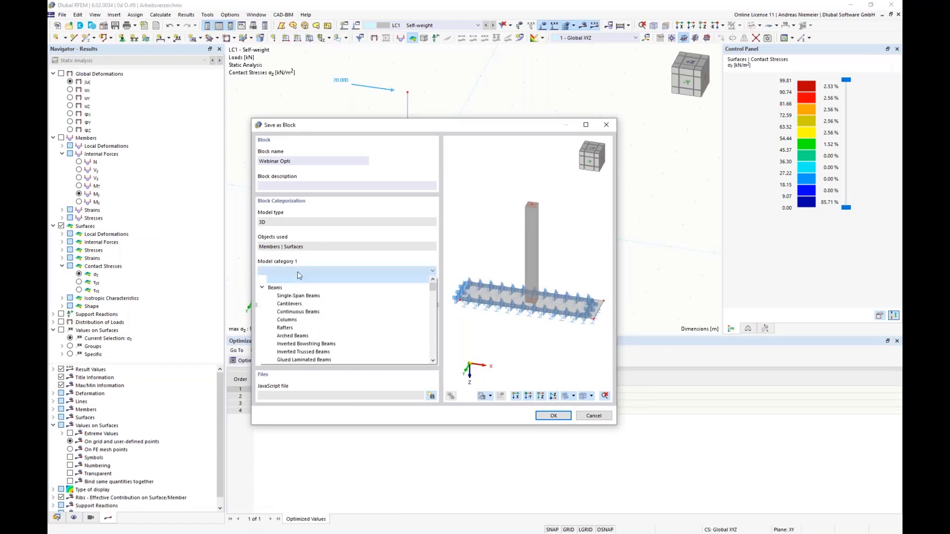
click(261, 288)
click(262, 295)
click(262, 304)
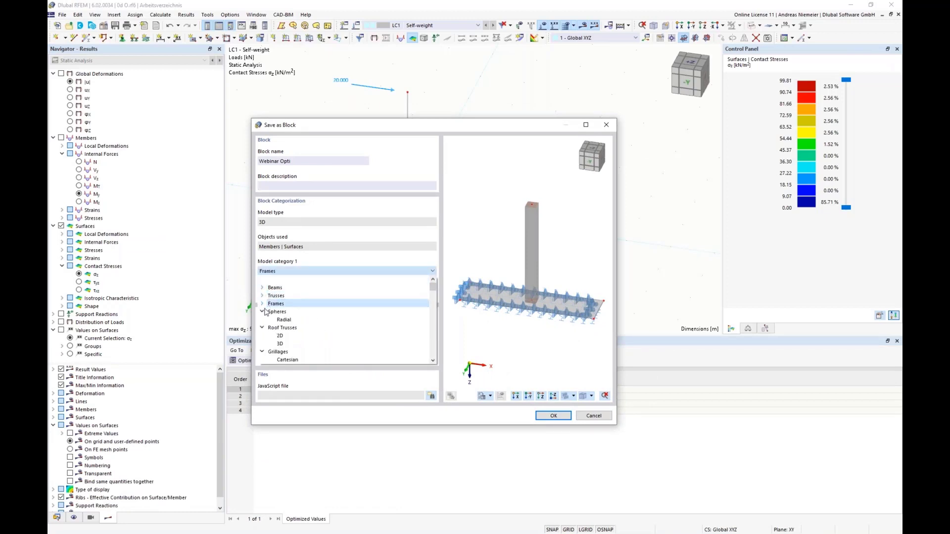
click(262, 311)
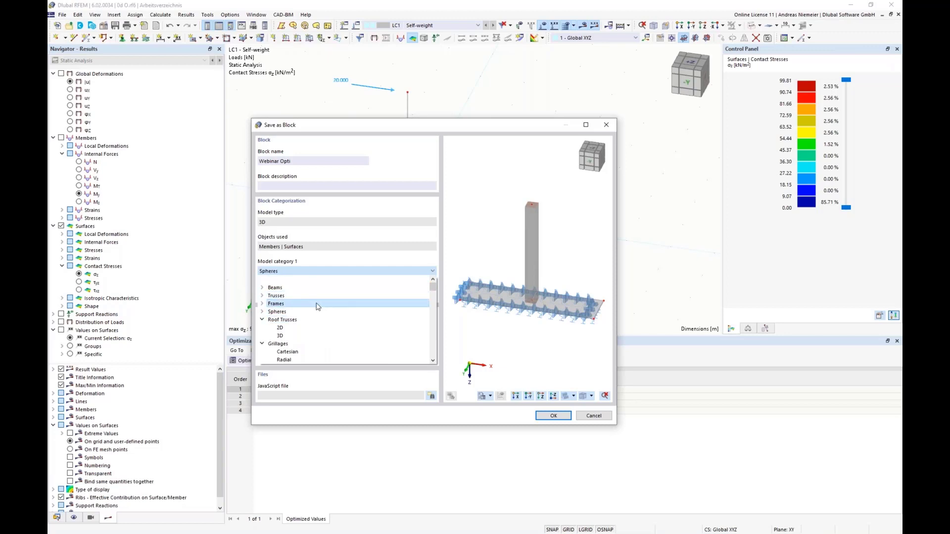
drag(433, 287, 430, 347)
scroll(278, 315, down, 2)
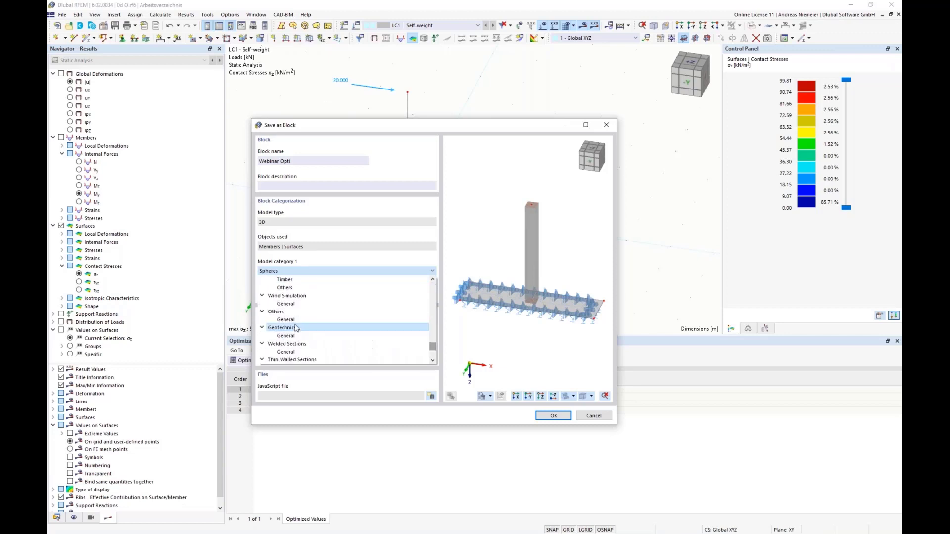
click(277, 315)
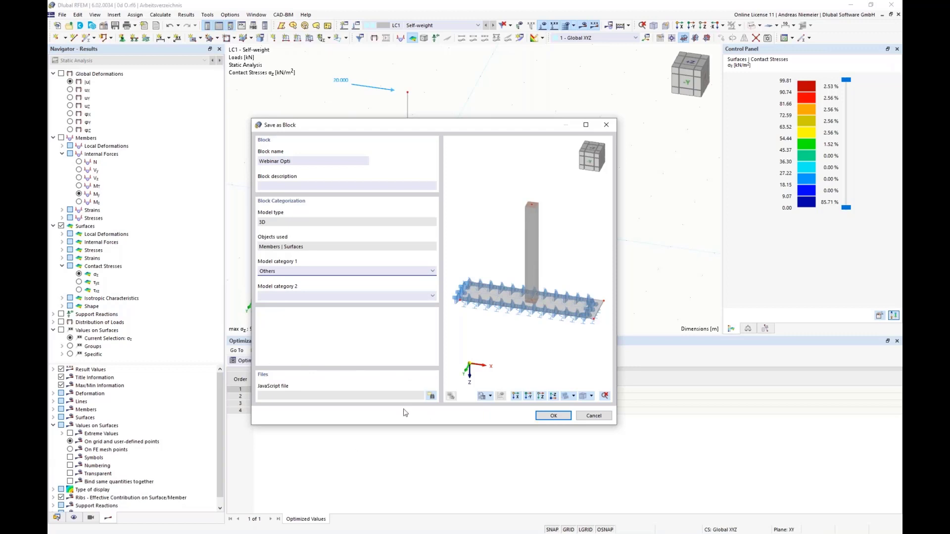
Attach the script Fundament v4.js from the Optima folder to the block and save the block
click(431, 396)
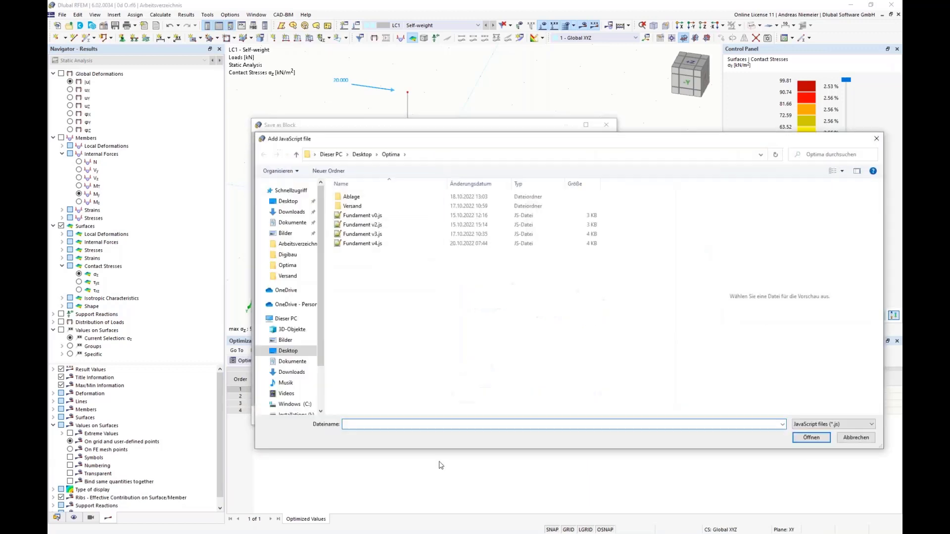
click(375, 245)
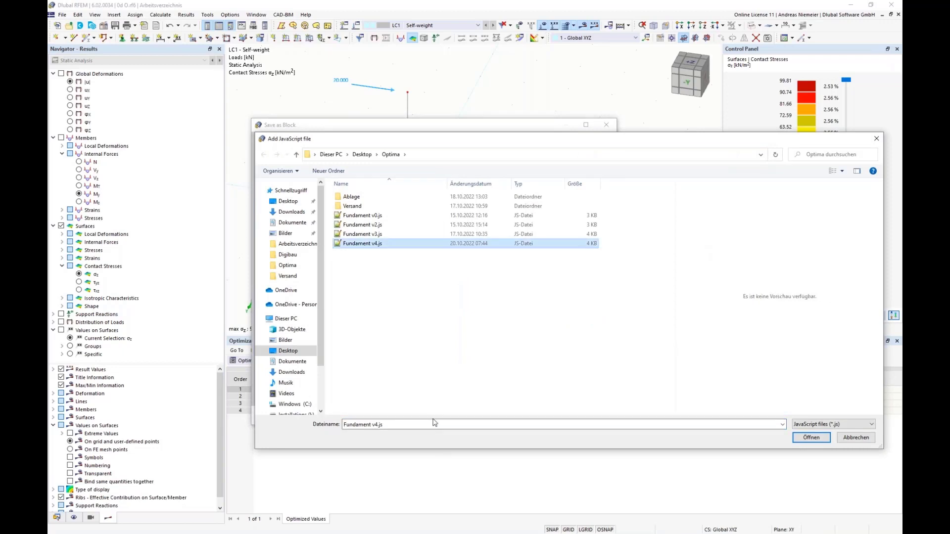
key(Return)
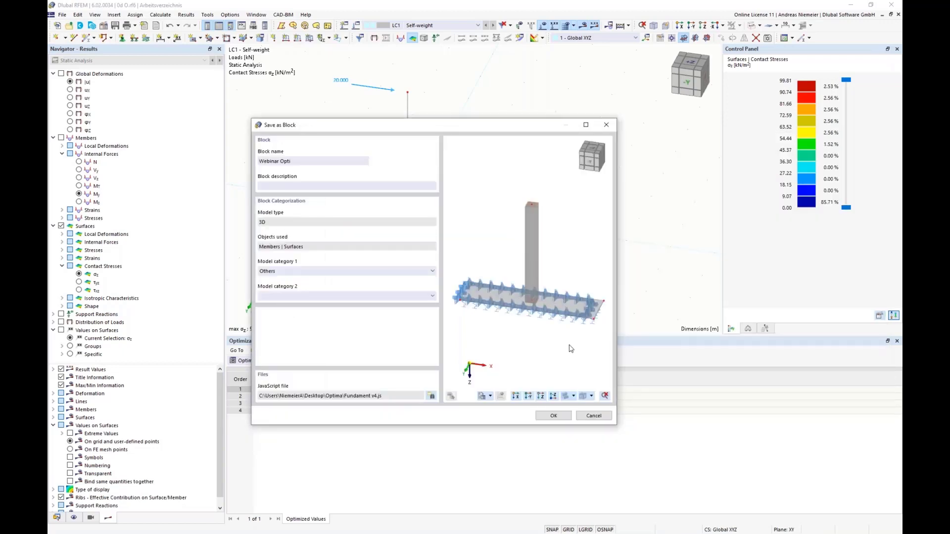
click(554, 416)
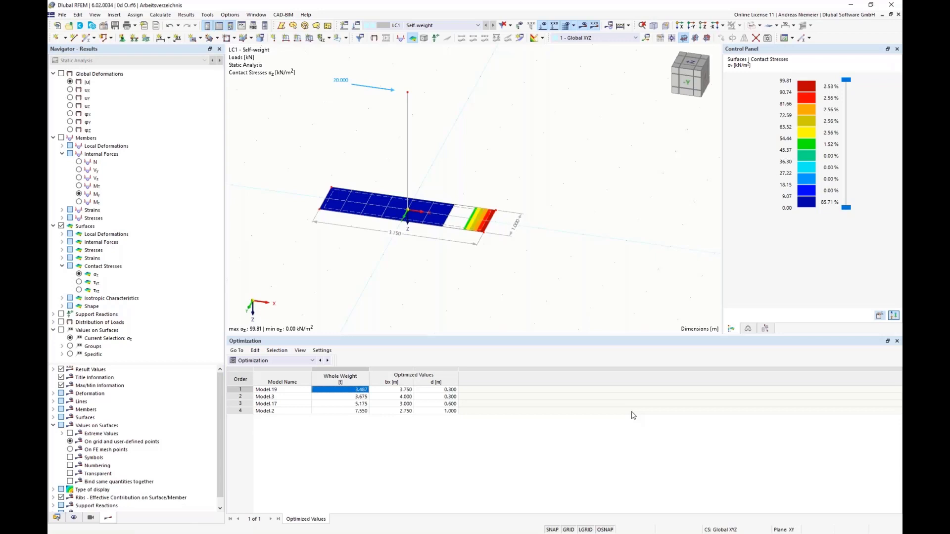
Select the whole foundation model in the work area and delete it
scroll(379, 262, down, 2)
drag(292, 133, 615, 310)
key(Delete)
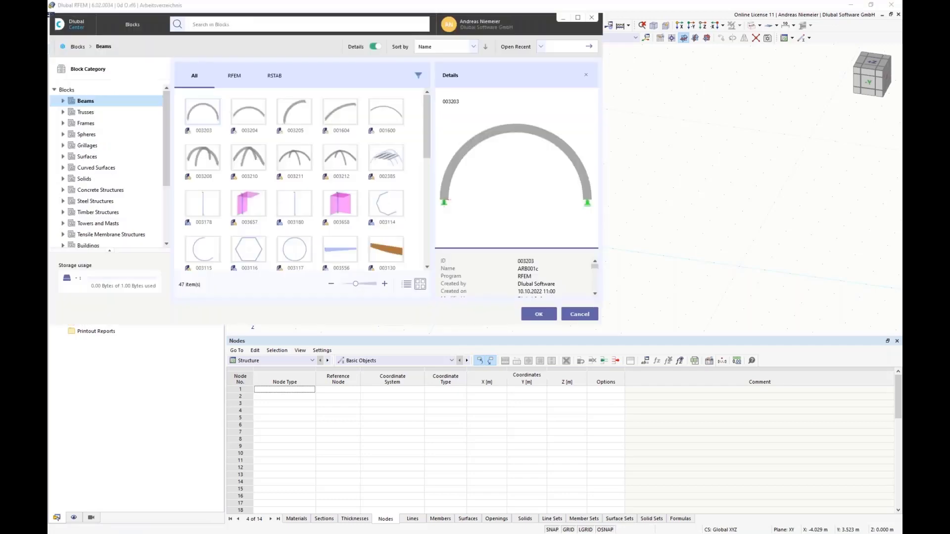
Load the "Webinar Opti" block from the Others category of the block library for insertion
click(578, 18)
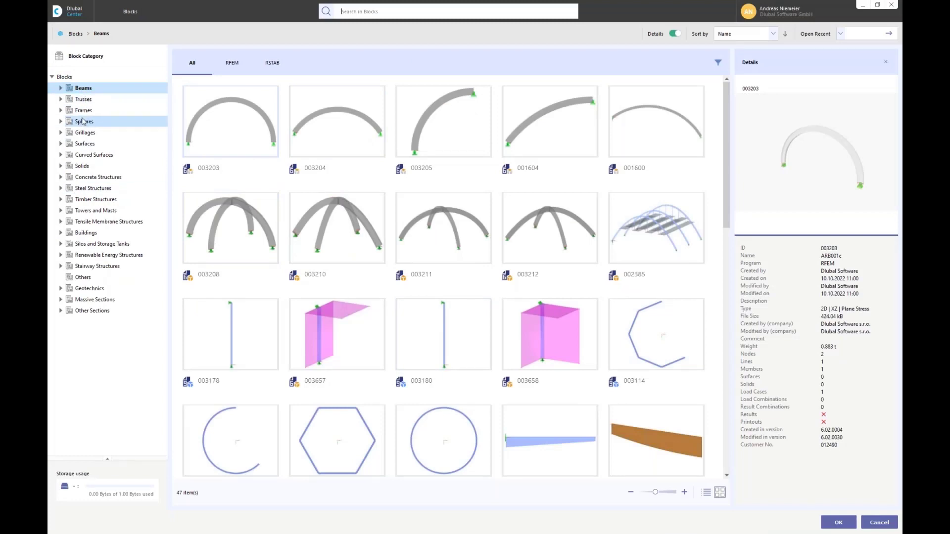
click(83, 277)
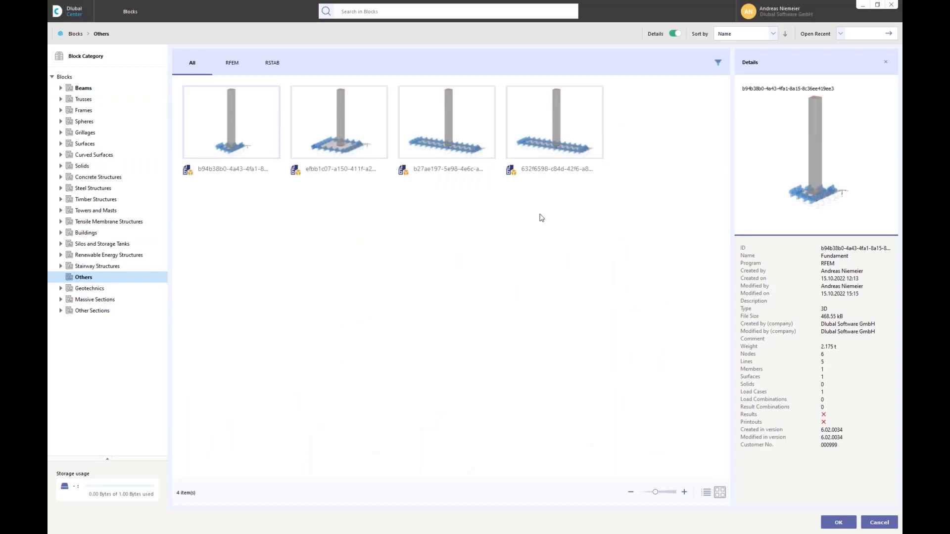
click(549, 133)
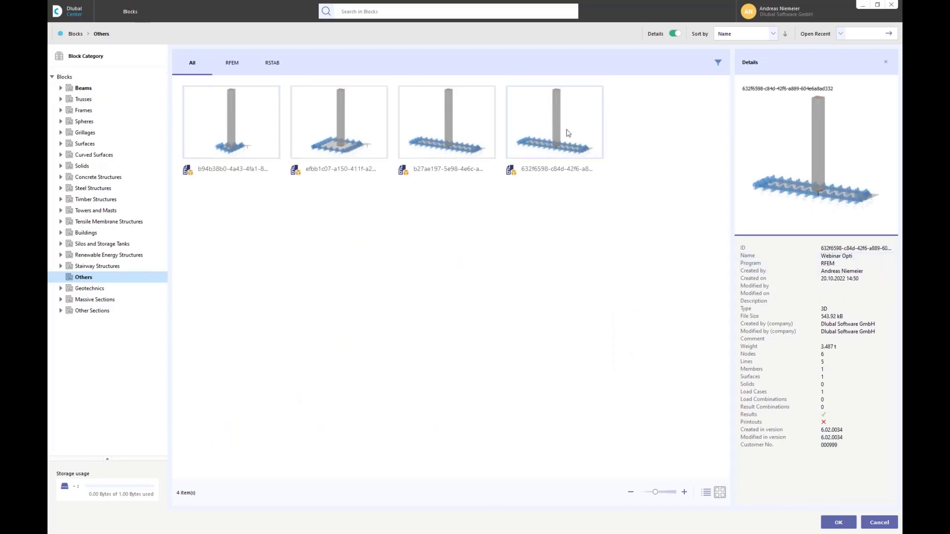
double_click(570, 128)
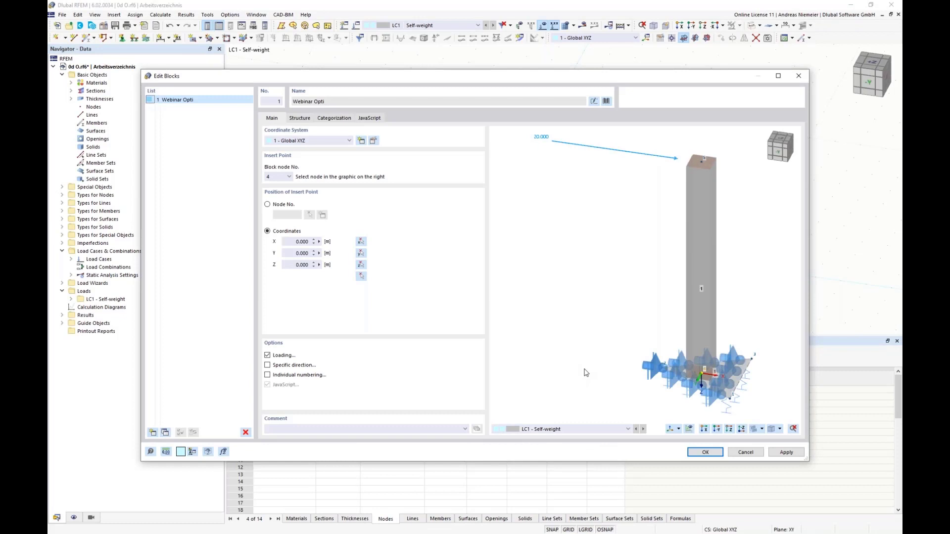
Examine the block's column and foundation preview together with its geometry, support and loading parameters
scroll(671, 250, down, 1)
middle_drag(671, 249, 628, 246)
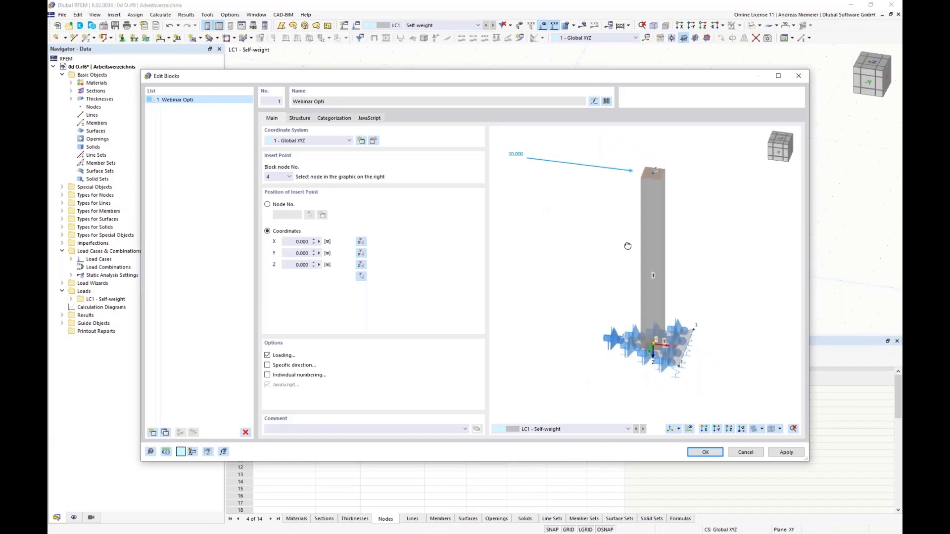
scroll(653, 339, up, 3)
scroll(584, 346, down, 3)
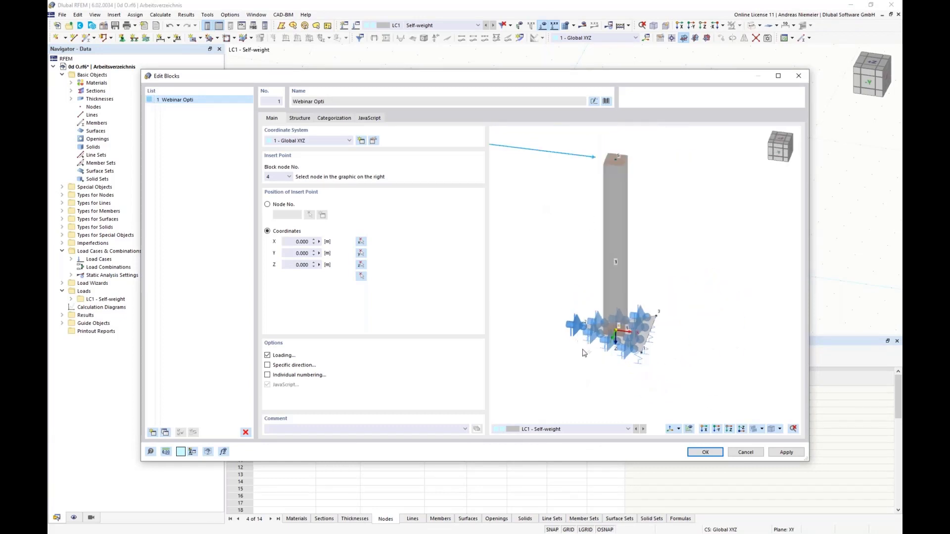
scroll(584, 352, down, 3)
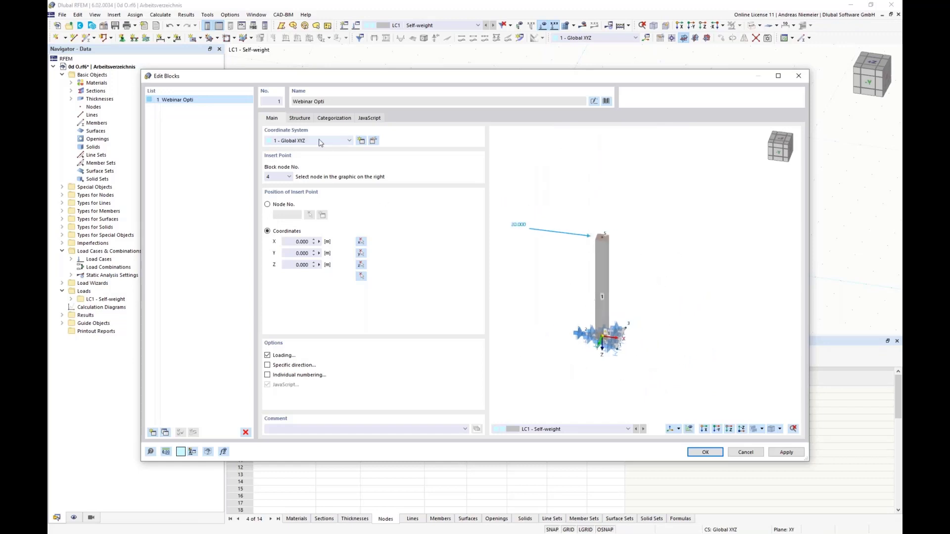
click(300, 119)
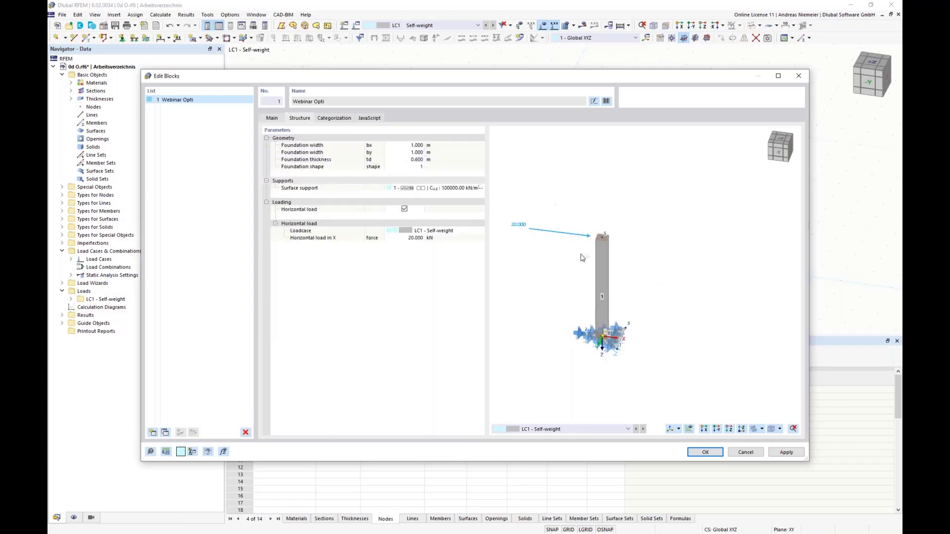
scroll(586, 276, up, 2)
scroll(613, 260, up, 2)
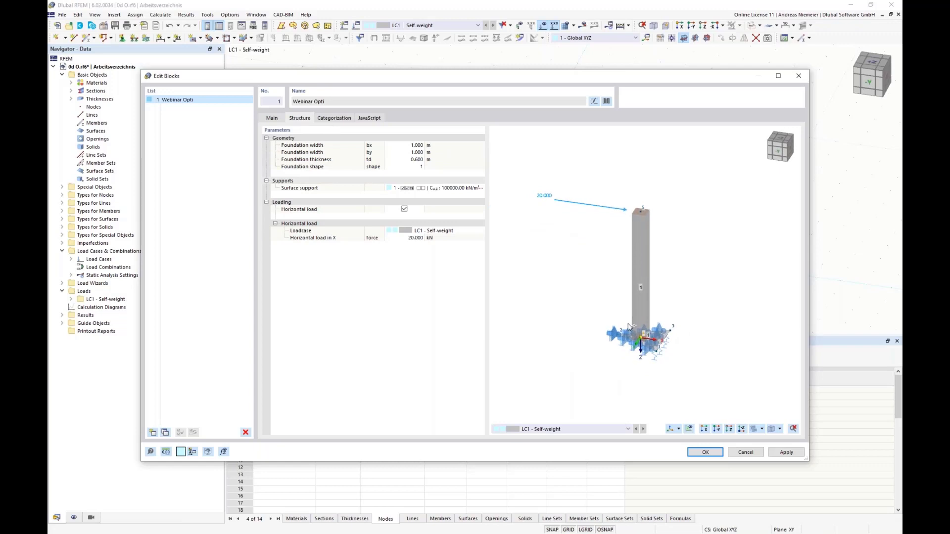
scroll(636, 271, up, 1)
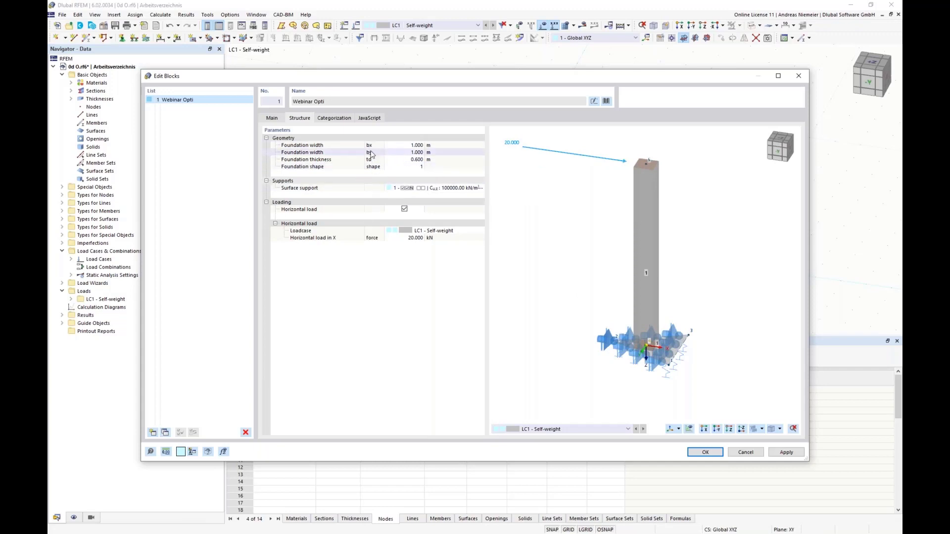
Increase the block's foundation width bx to 2.250 m
click(405, 145)
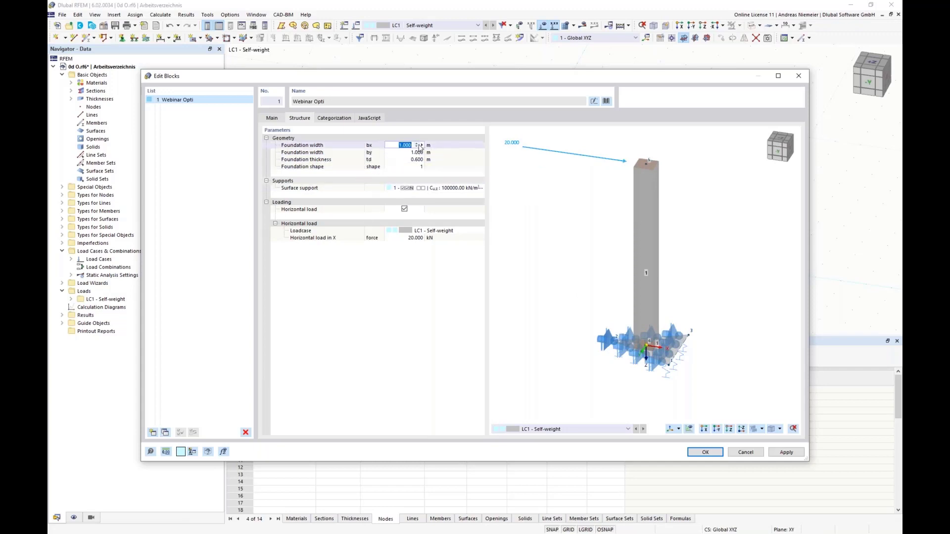
click(419, 143)
click(418, 144)
click(419, 143)
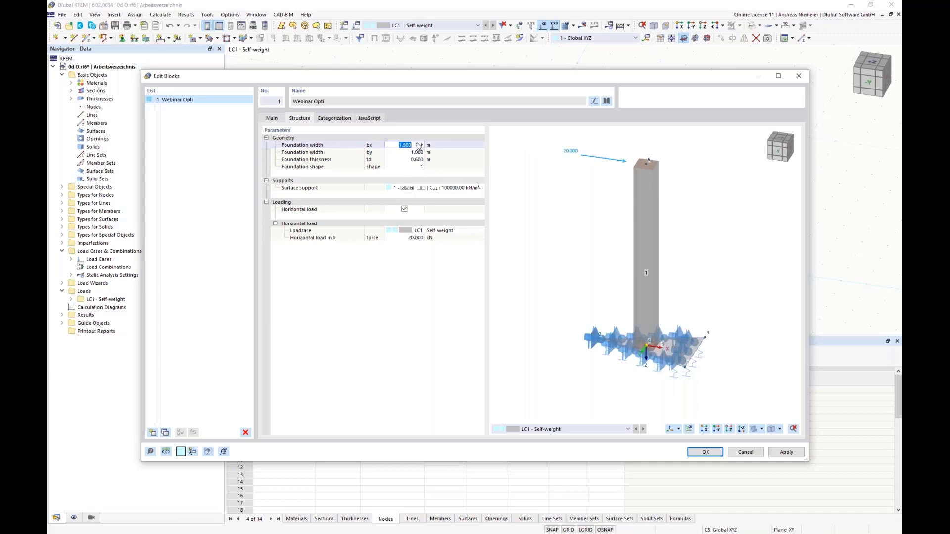
click(419, 144)
click(419, 143)
Increase the block's foundation width by to 1.750 m
click(406, 153)
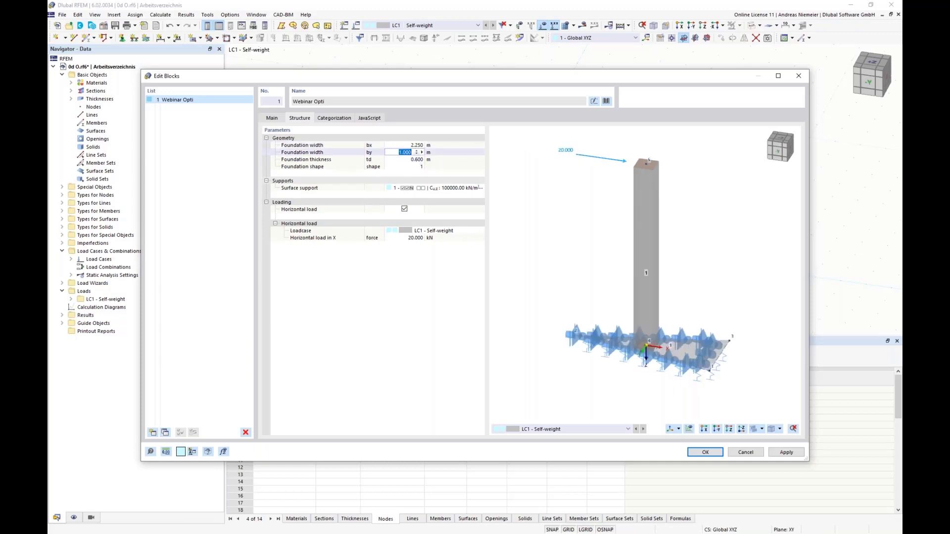
click(419, 152)
click(419, 151)
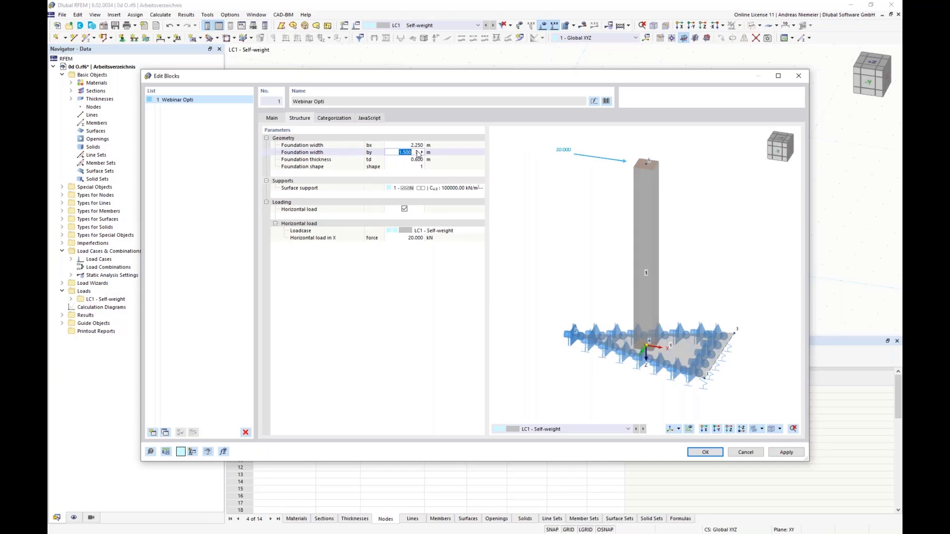
click(419, 151)
Step the block's foundation shape parameter through its variants to the rectangular foundation
click(406, 159)
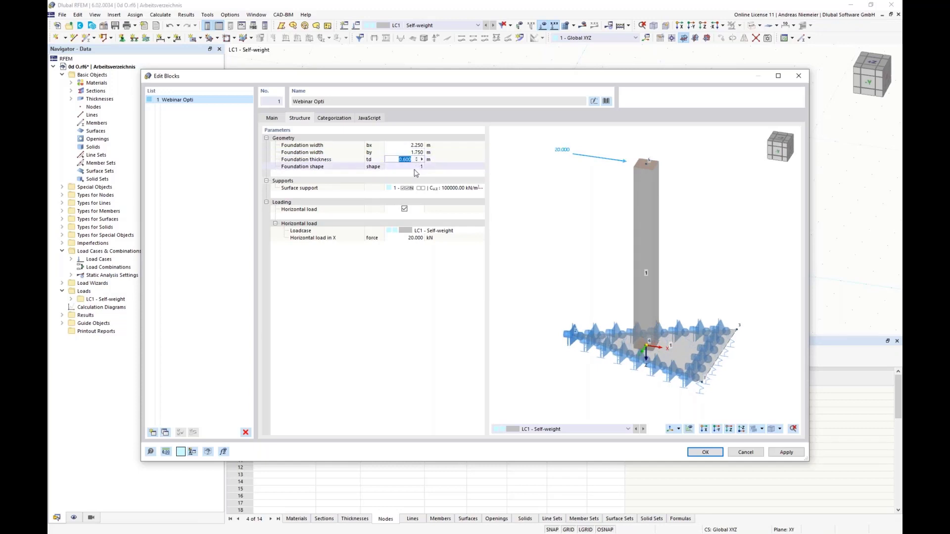
key(Tab)
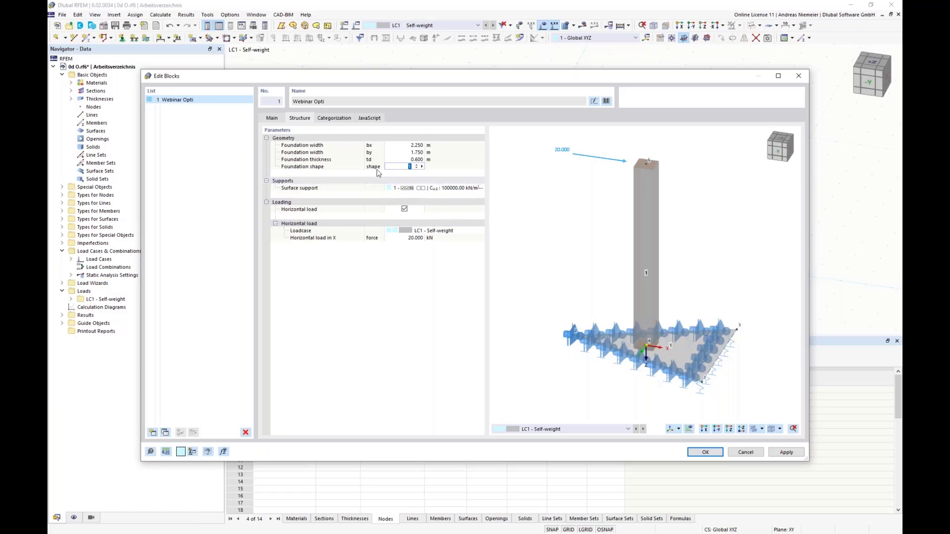
click(419, 168)
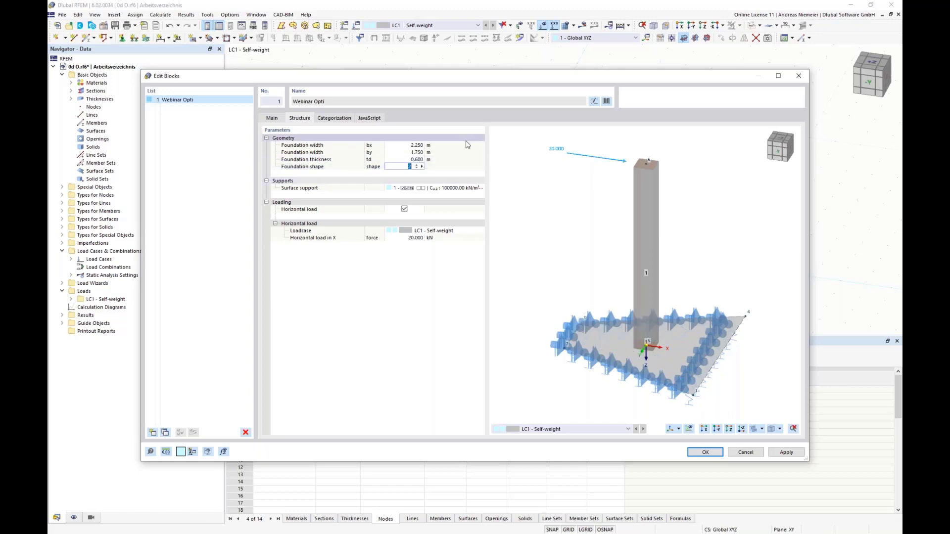
click(418, 166)
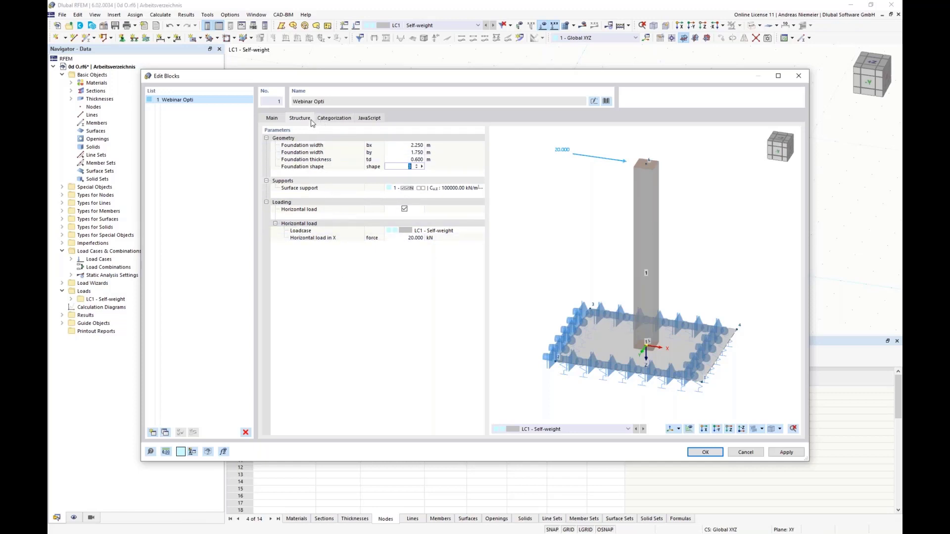
Review the block's categorization and the JavaScript code behind its parameters
click(332, 118)
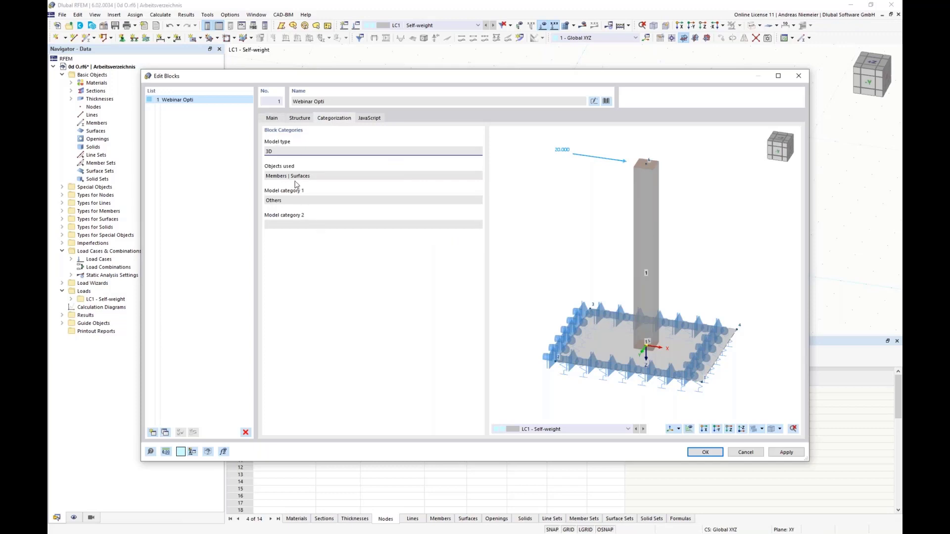
click(369, 119)
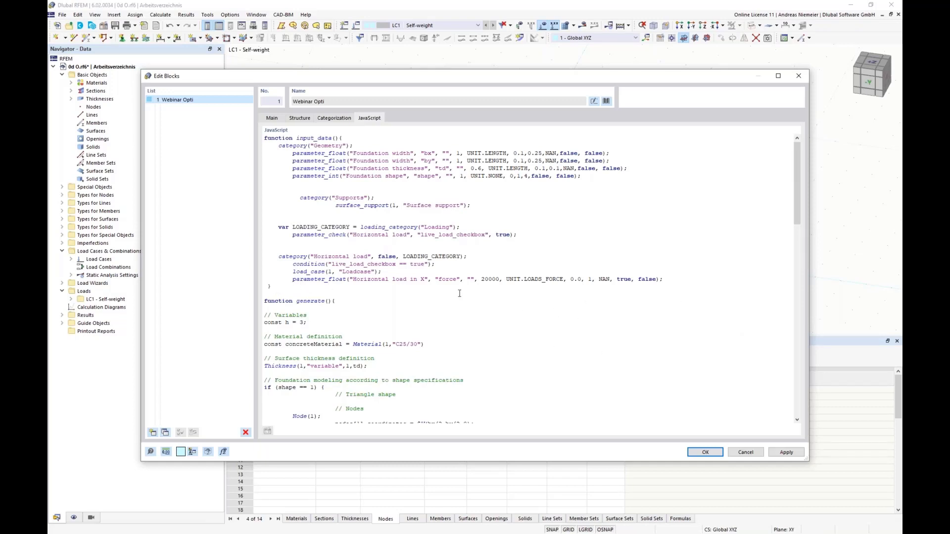
Examine the script's input_data function and compare its foundation width and shape definitions with the block's structure parameters
drag(265, 138, 374, 297)
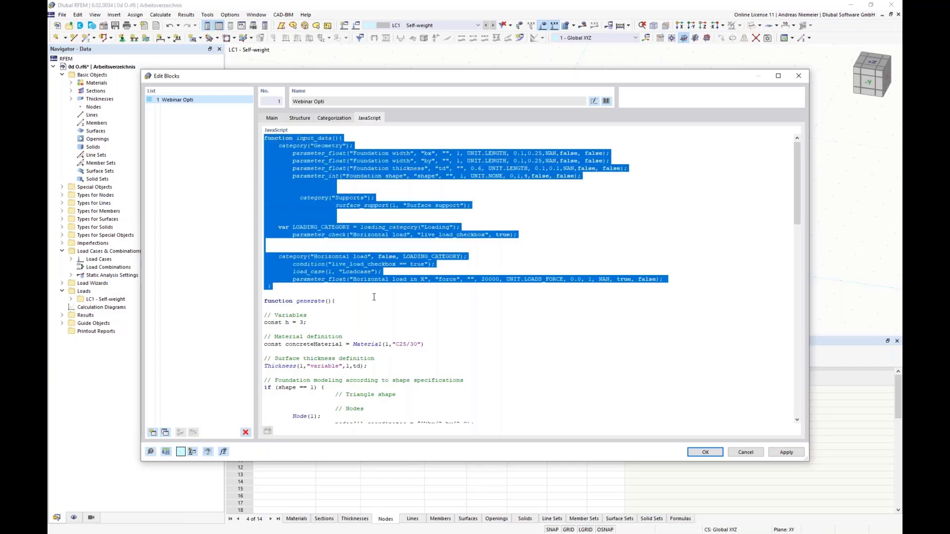
click(375, 298)
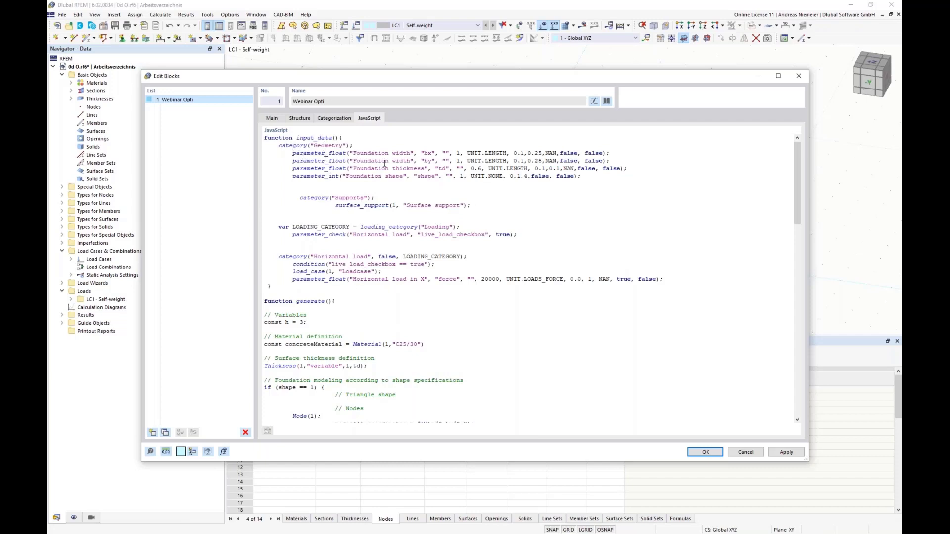
mouse_move(375, 153)
mouse_down()
mouse_move(404, 153)
mouse_move(367, 161)
mouse_up()
drag(264, 176, 387, 176)
click(352, 192)
click(298, 118)
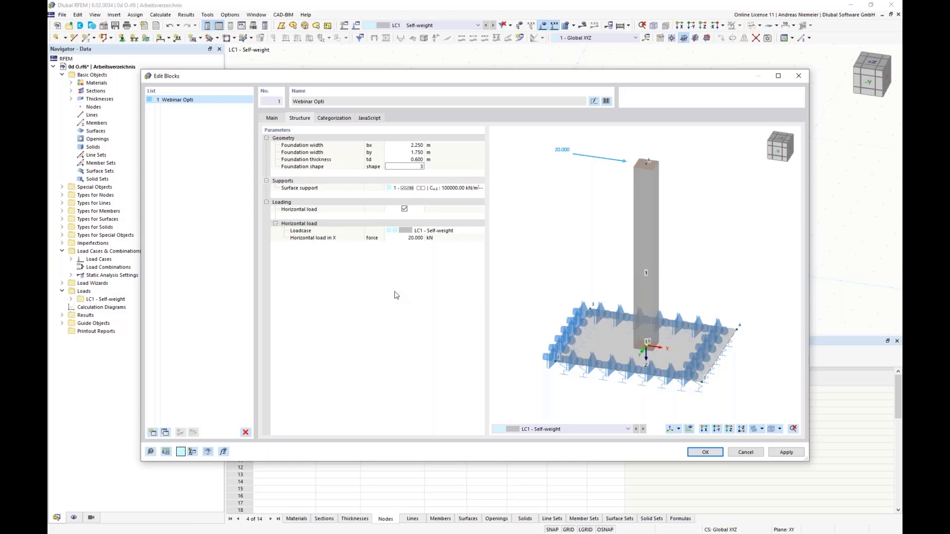
Examine the start of the script's generate function, covering the height variable, concrete material and surface thickness definitions
click(374, 119)
drag(266, 302, 360, 313)
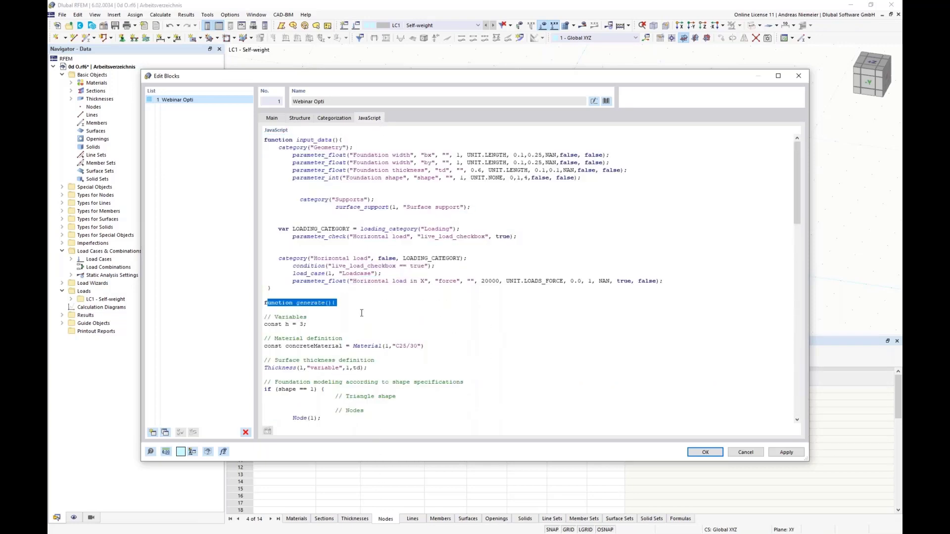
click(378, 317)
scroll(385, 324, down, 2)
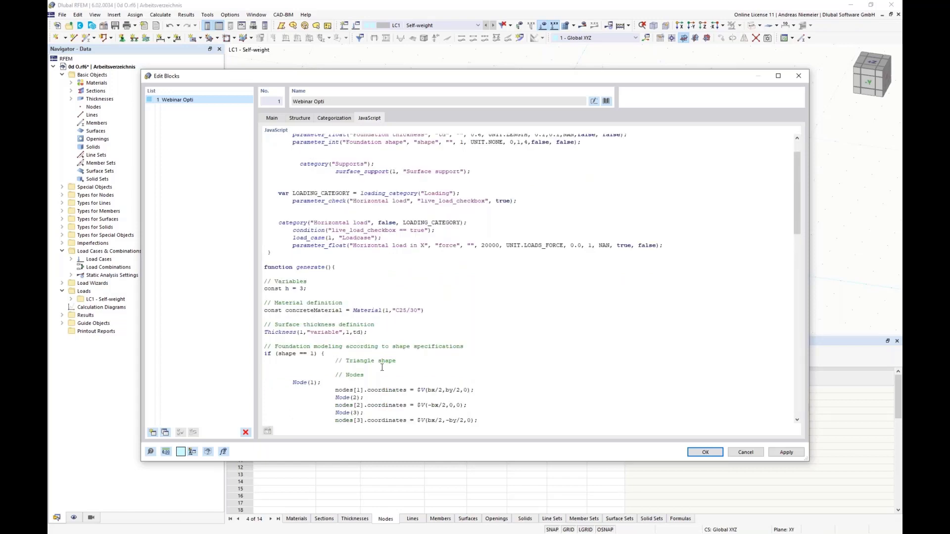
triple_click(308, 289)
click(308, 289)
drag(424, 310, 264, 310)
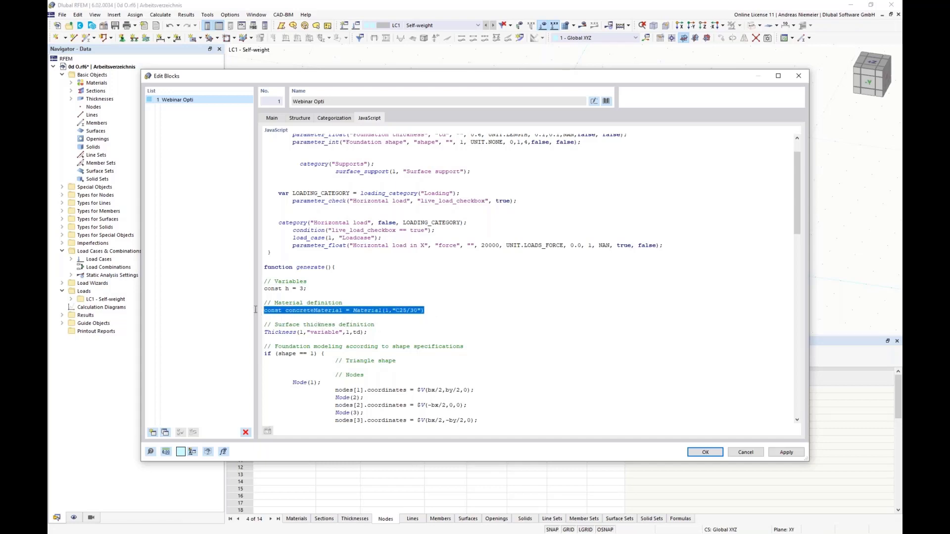
click(280, 332)
Read through the script's foundation shape branches, surface bedding, column section, nodes, member and load case code
scroll(311, 333, down, 5)
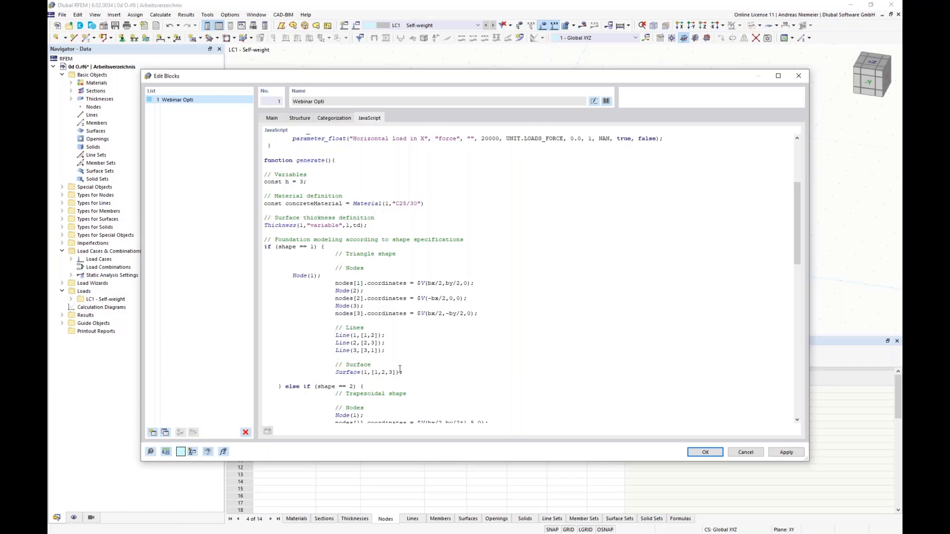
scroll(400, 378, down, 6)
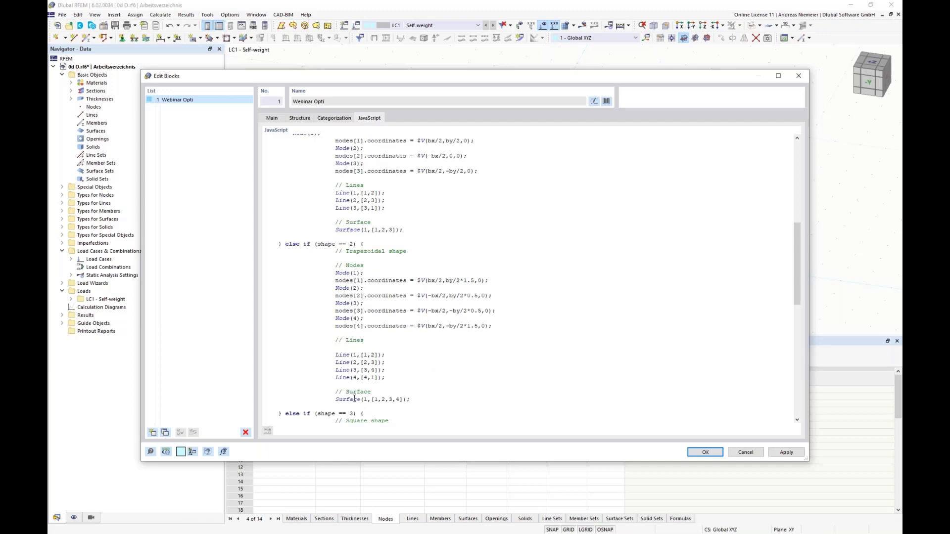
scroll(428, 366, down, 8)
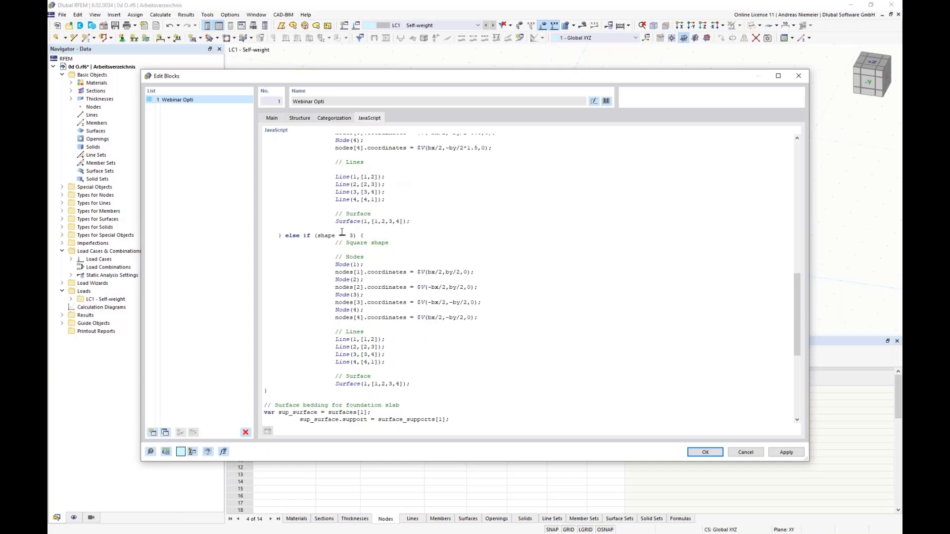
scroll(365, 365, down, 3)
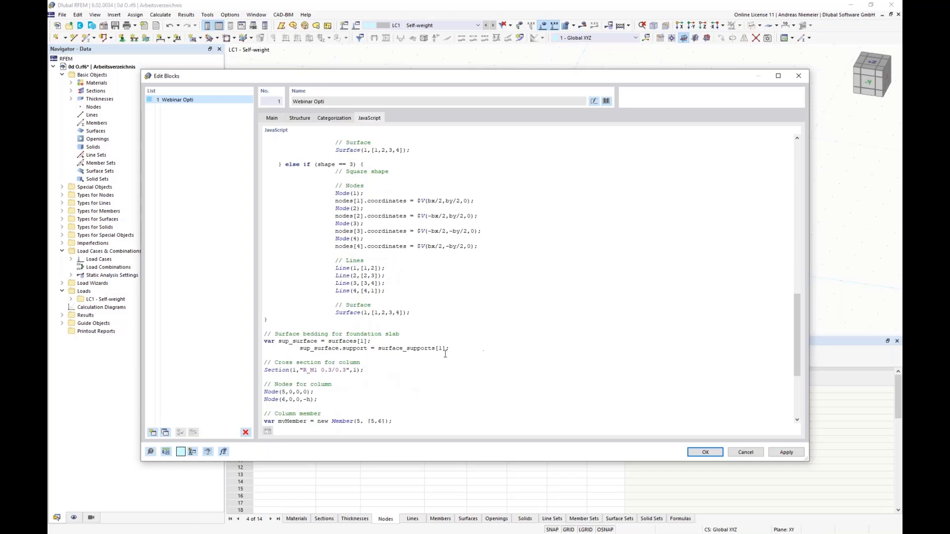
scroll(291, 322, down, 2)
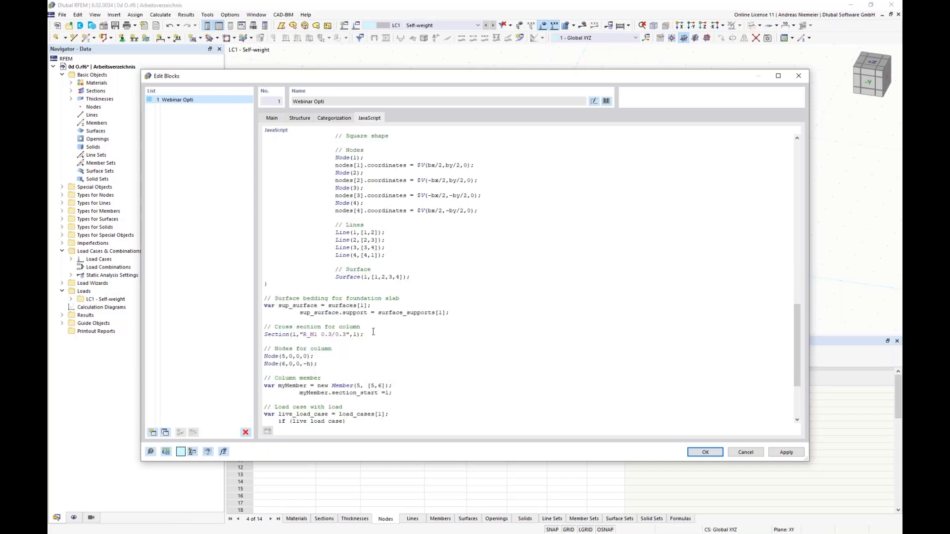
scroll(340, 313, down, 2)
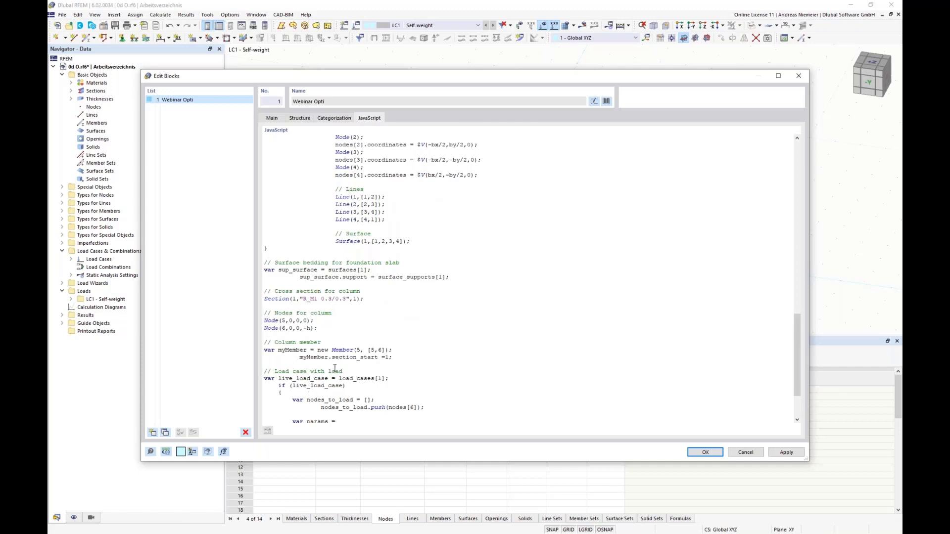
scroll(335, 368, down, 3)
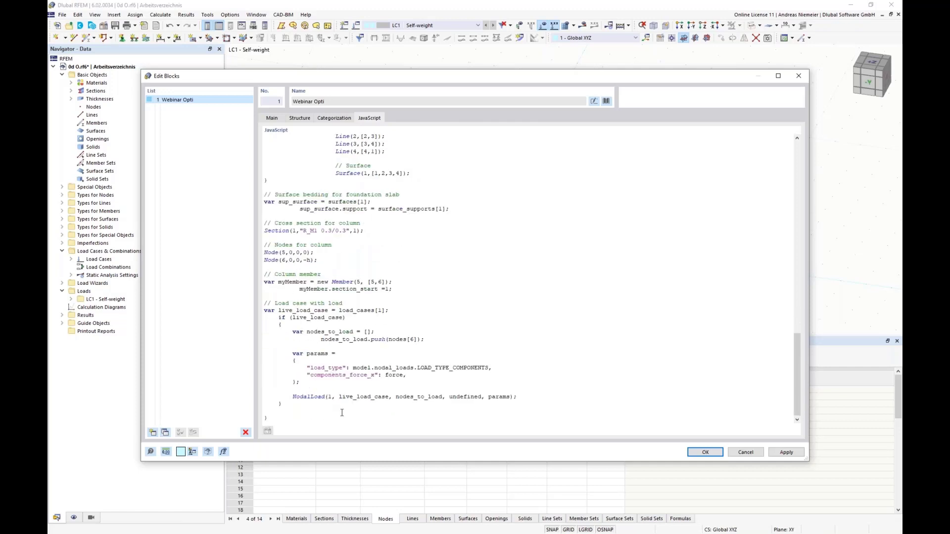
Trace the force variable in the nodal load code back to its horizontal load parameter definition
drag(404, 375, 388, 375)
scroll(445, 320, up, 20)
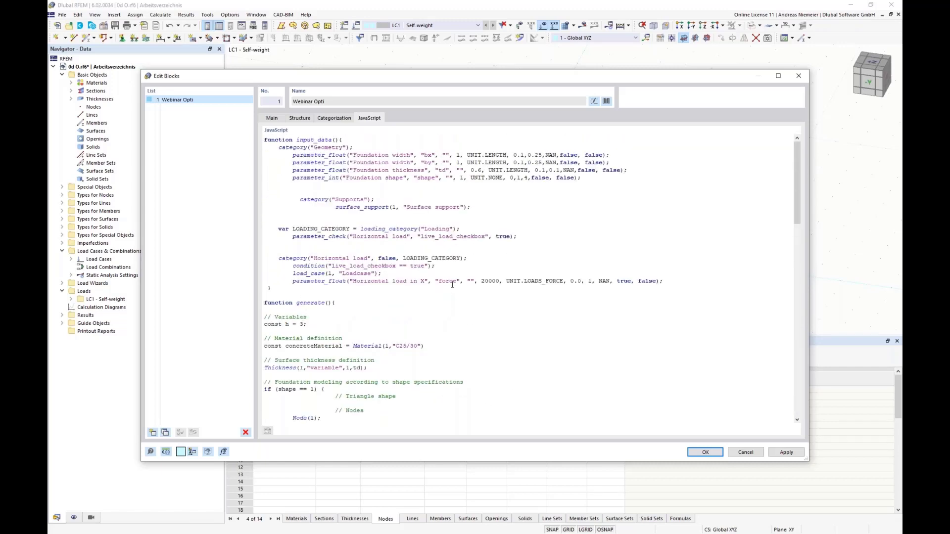
drag(454, 281, 491, 281)
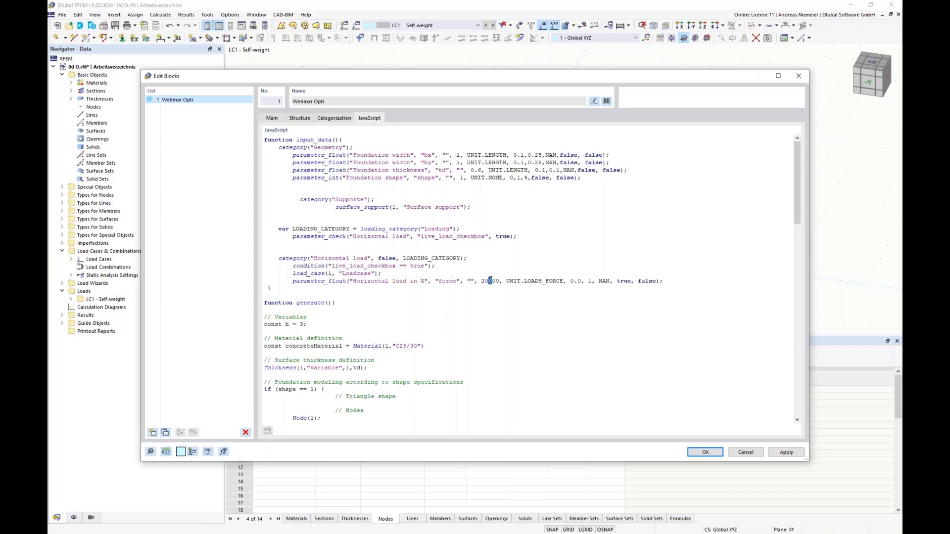
click(524, 409)
Accept the block's structure parameters to insert it into the model and select the inserted block
click(299, 119)
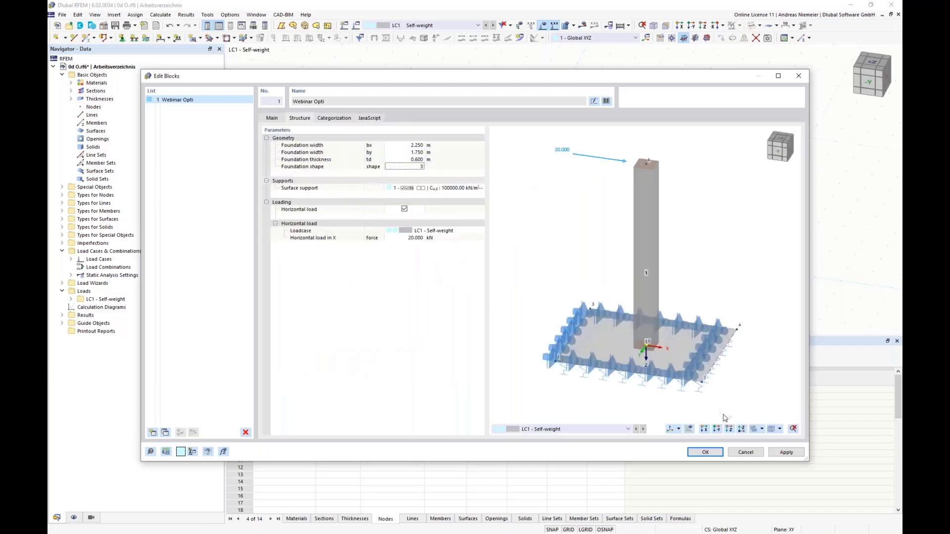
click(706, 453)
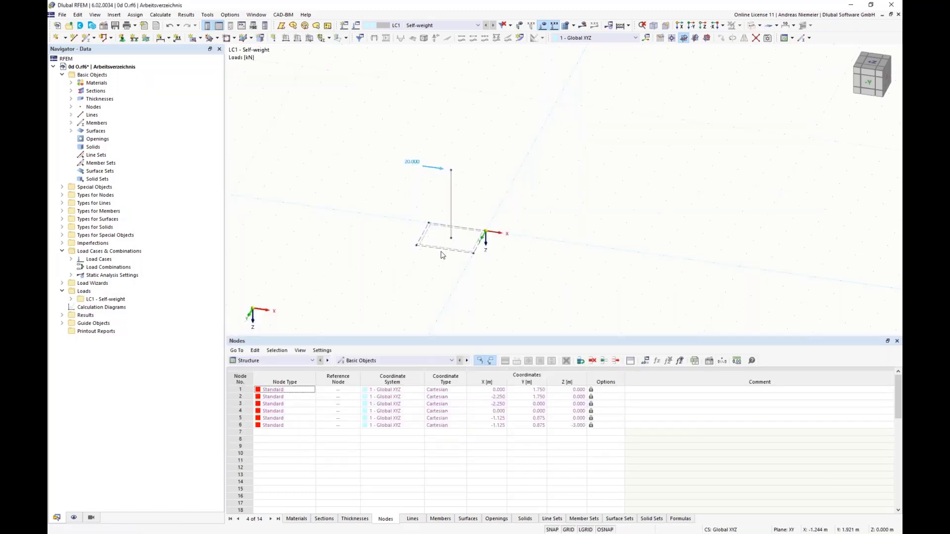
click(451, 223)
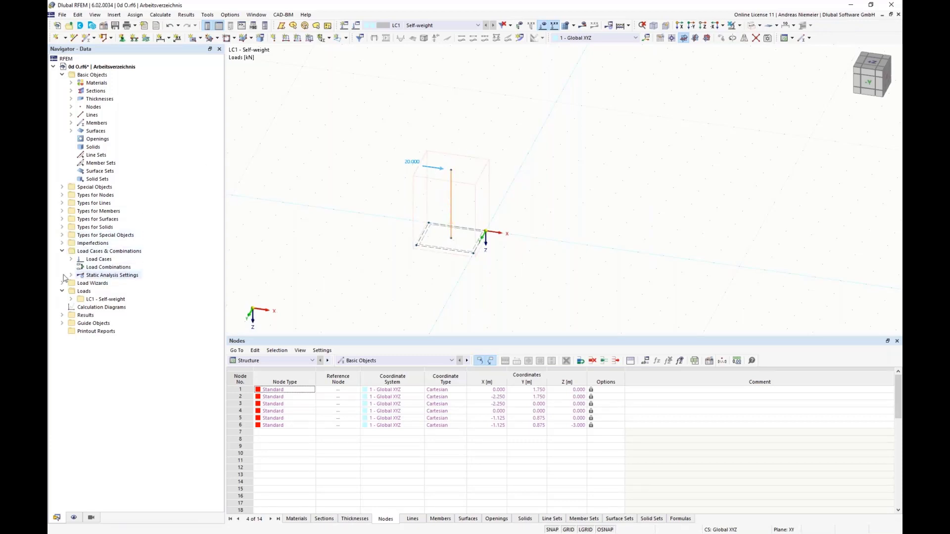
Reopen the inserted Webinar Opti block for editing and set its foundation width bx to 4 m
click(62, 187)
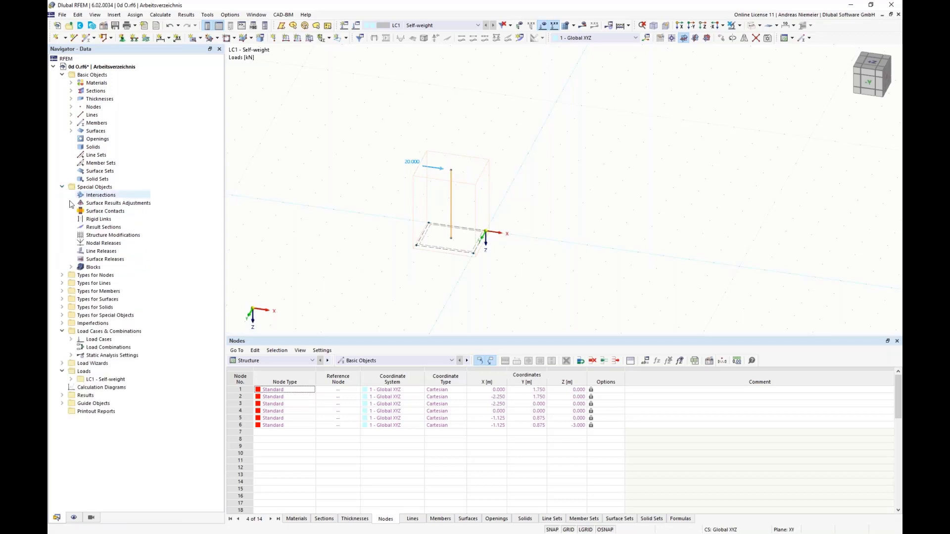
click(71, 267)
click(113, 276)
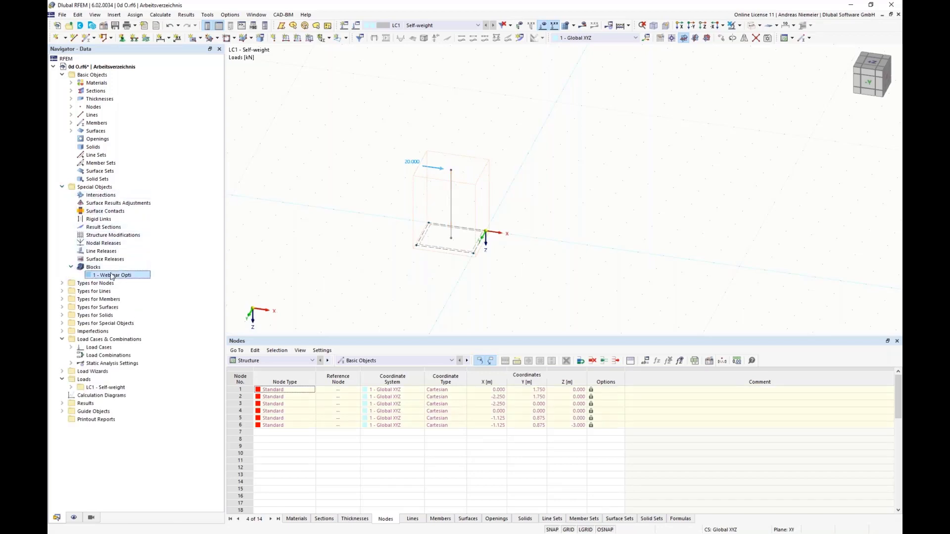
double_click(113, 275)
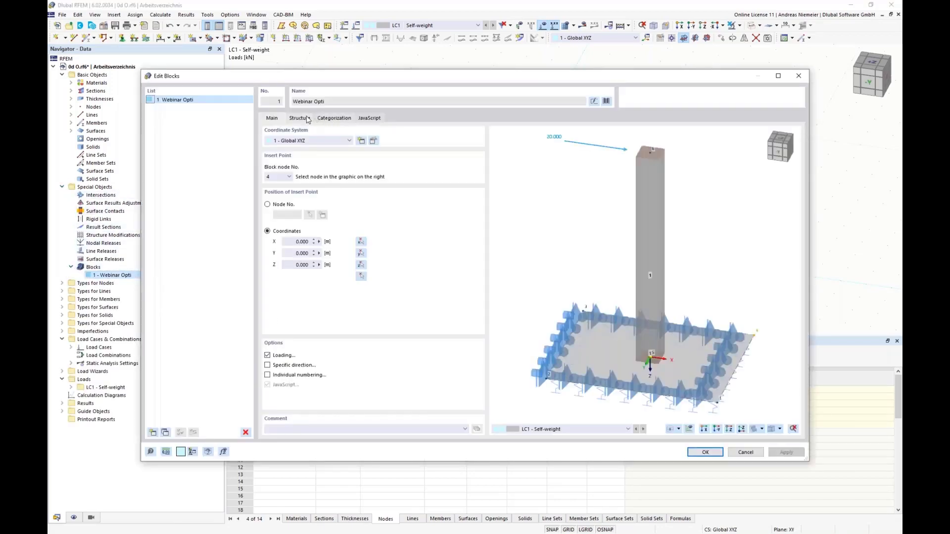
click(307, 119)
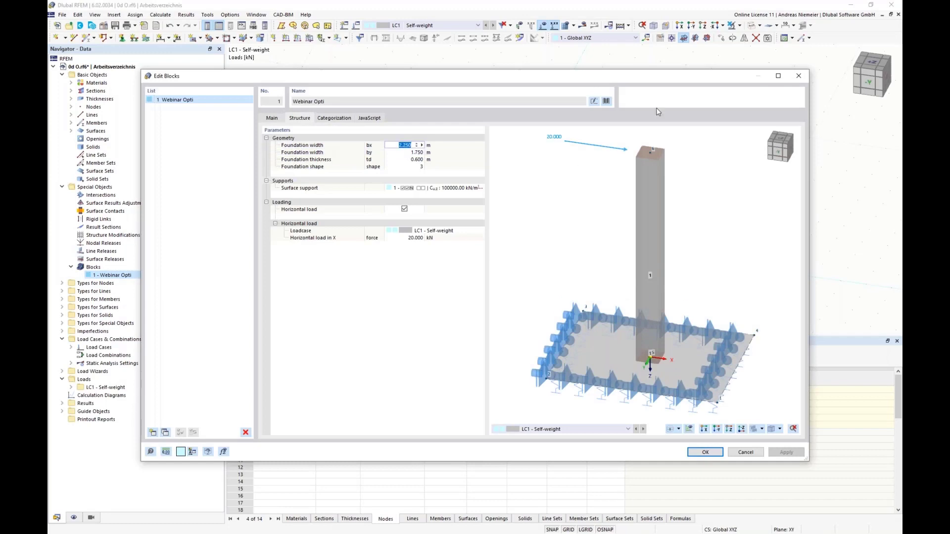
text(4)
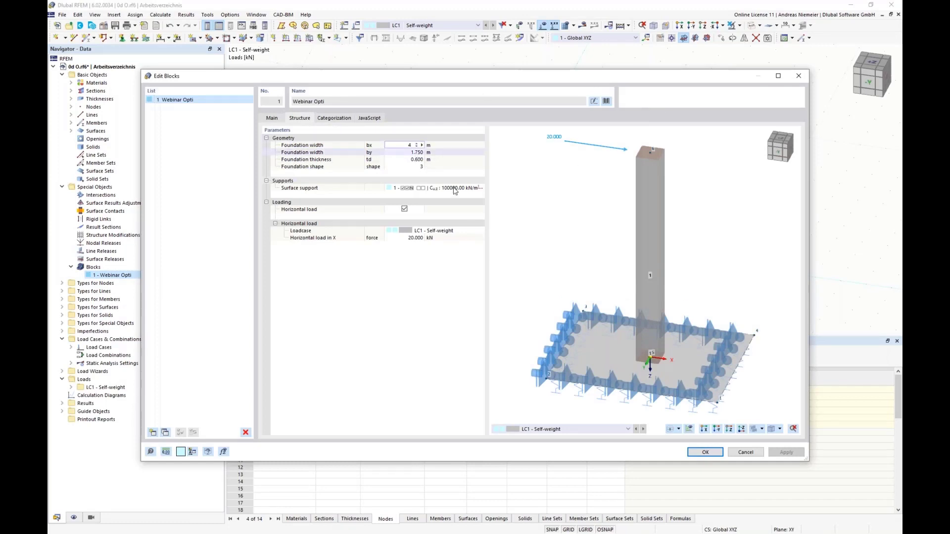
key(Return)
click(704, 452)
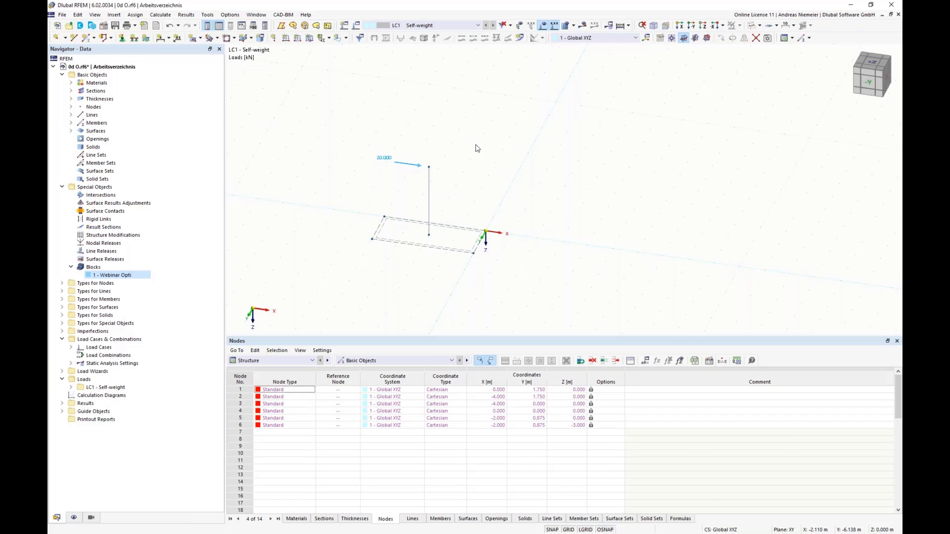
Make the global parameter by an optimization parameter with minimum 1 m, maximum 4 m and increment 0.25 m
click(646, 361)
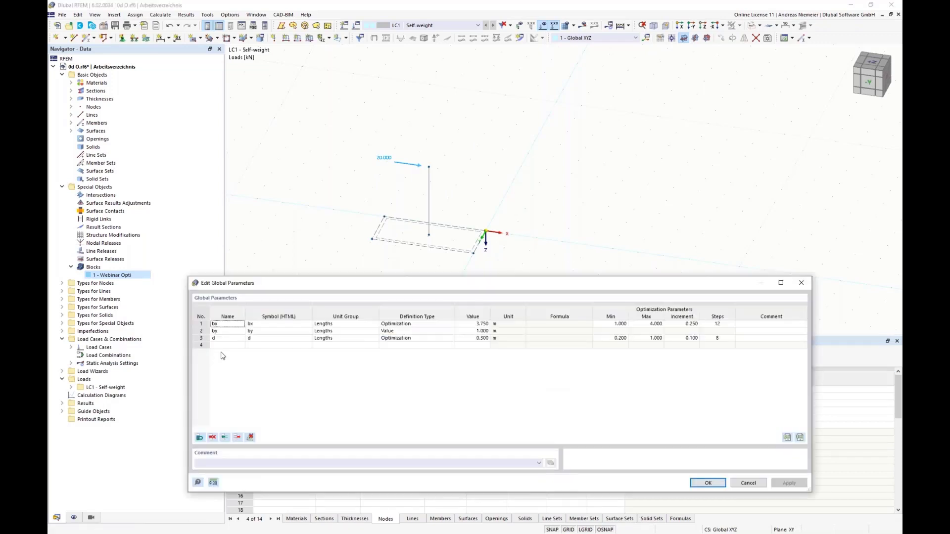
click(438, 332)
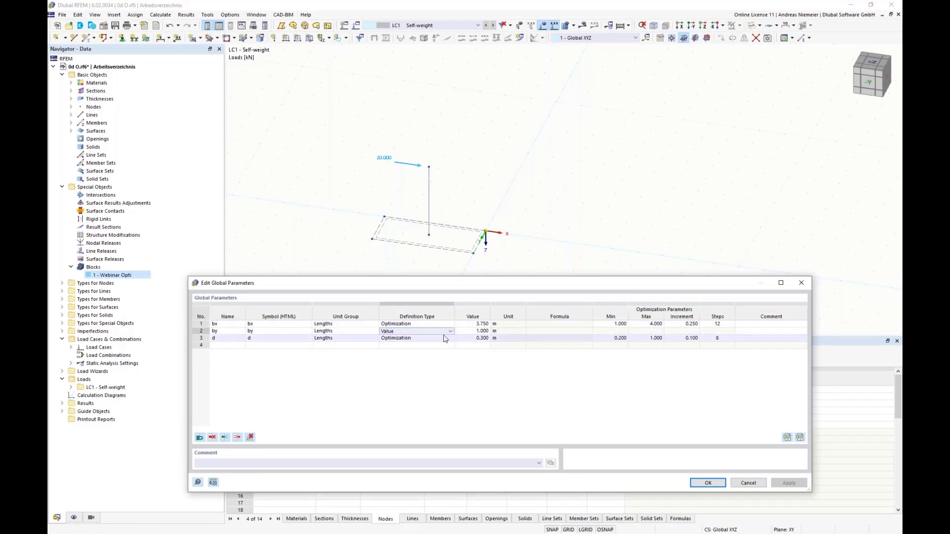
click(448, 331)
click(403, 354)
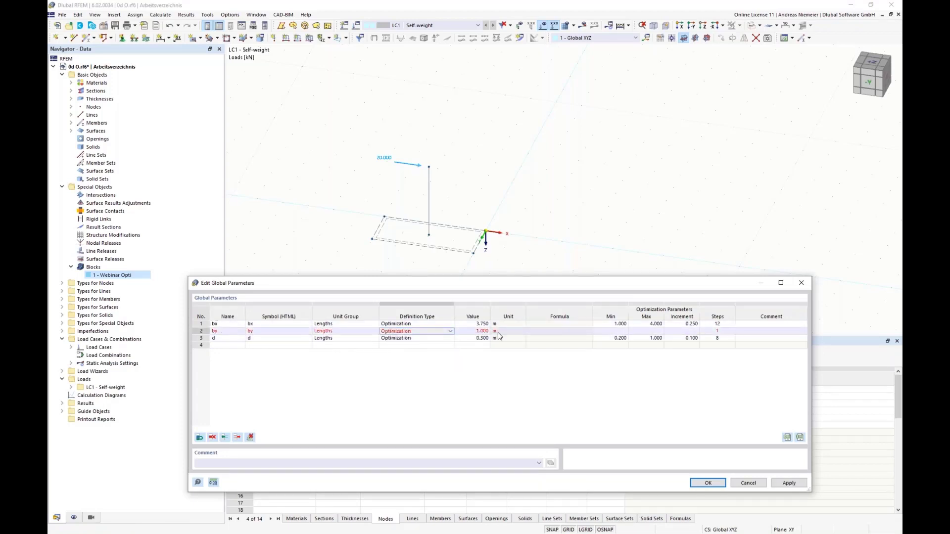
click(616, 331)
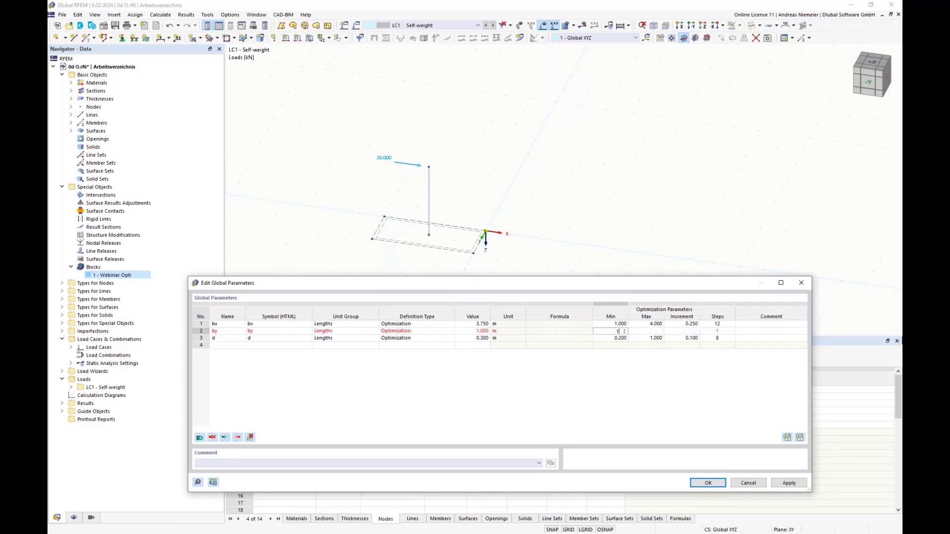
click(649, 332)
text(4)
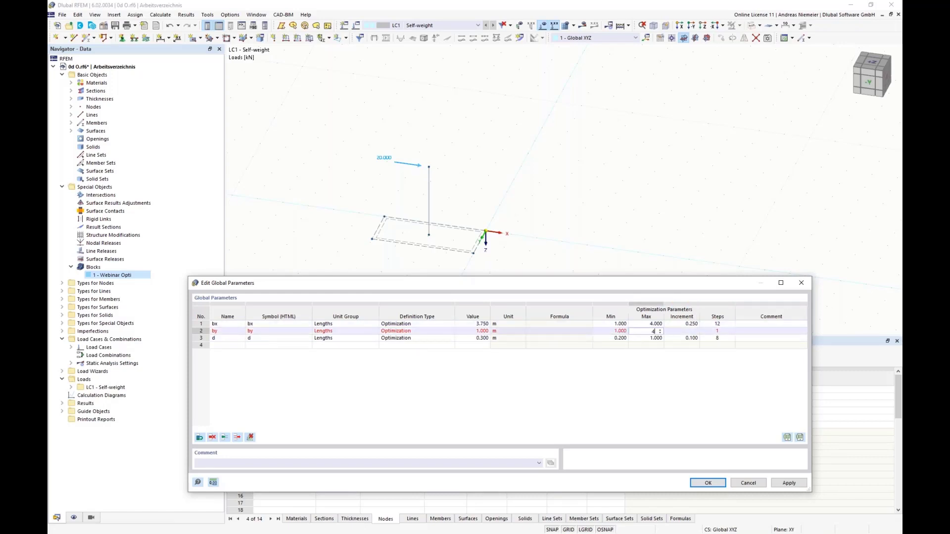
click(693, 331)
text(0.2)
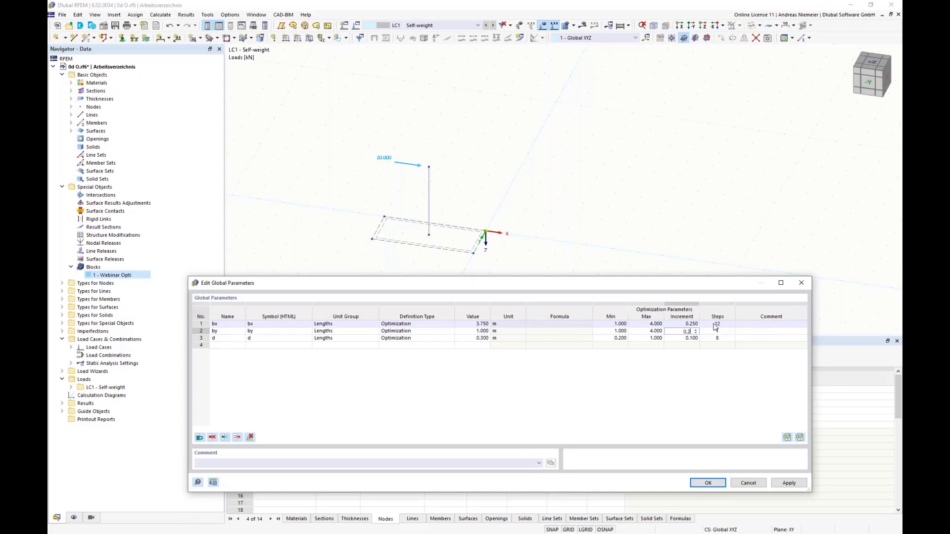
text(5)
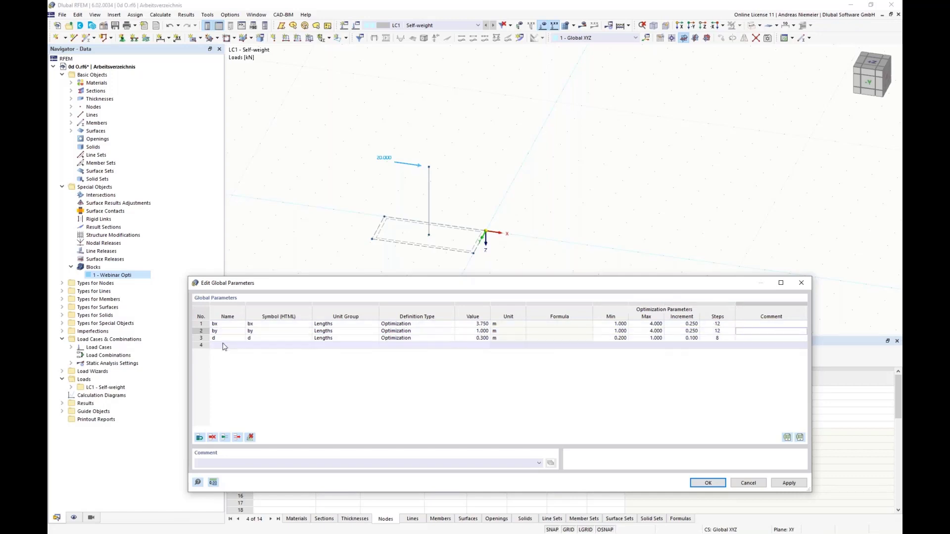
Add a fourth global parameter named form with the unit group Integer and a value of 2
click(232, 345)
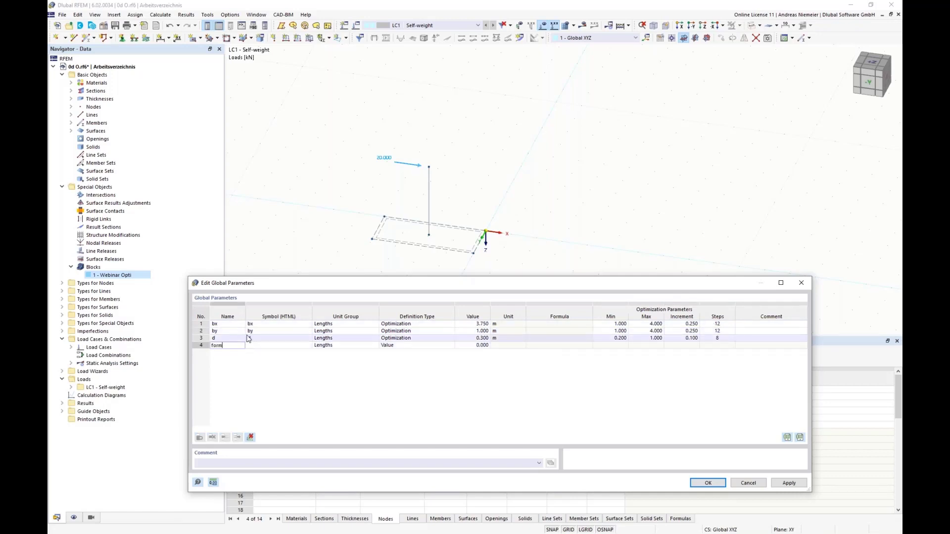
key(Return)
click(299, 353)
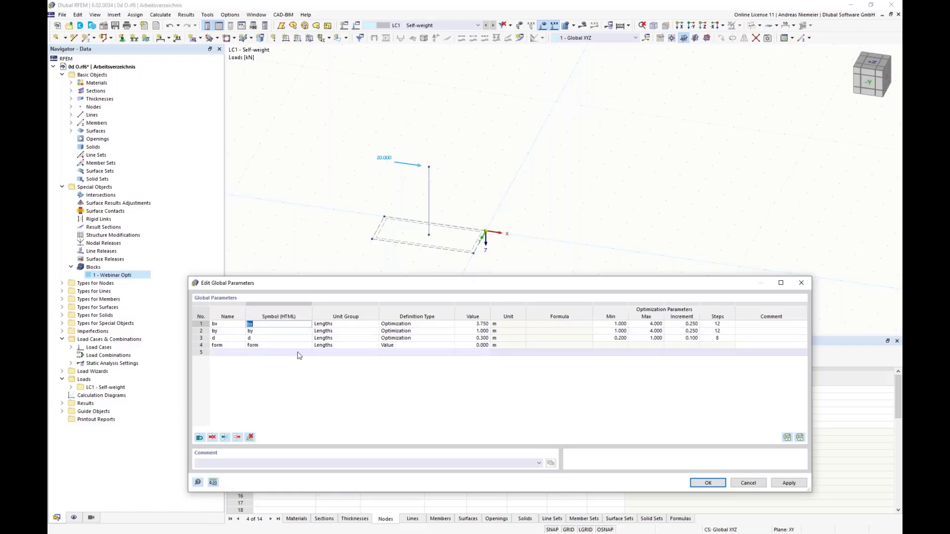
click(333, 346)
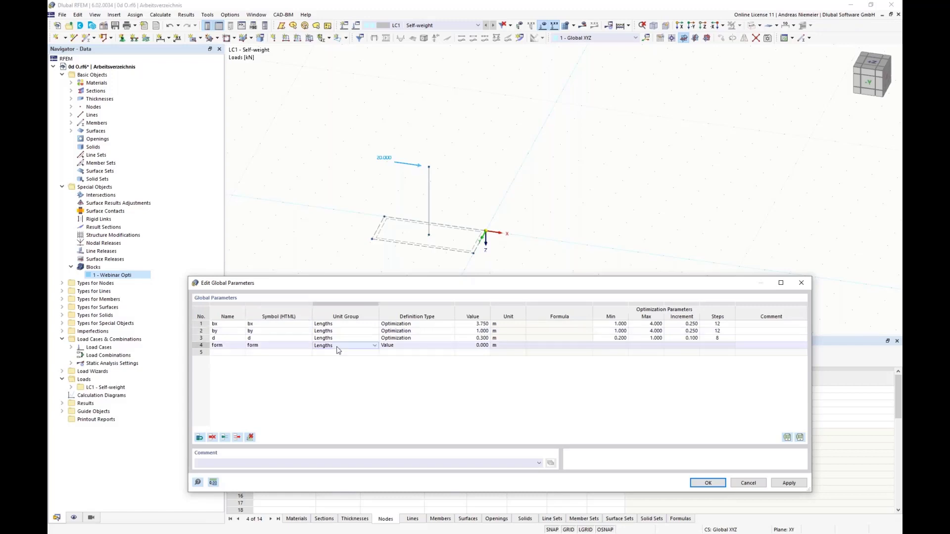
click(375, 346)
drag(424, 209, 422, 249)
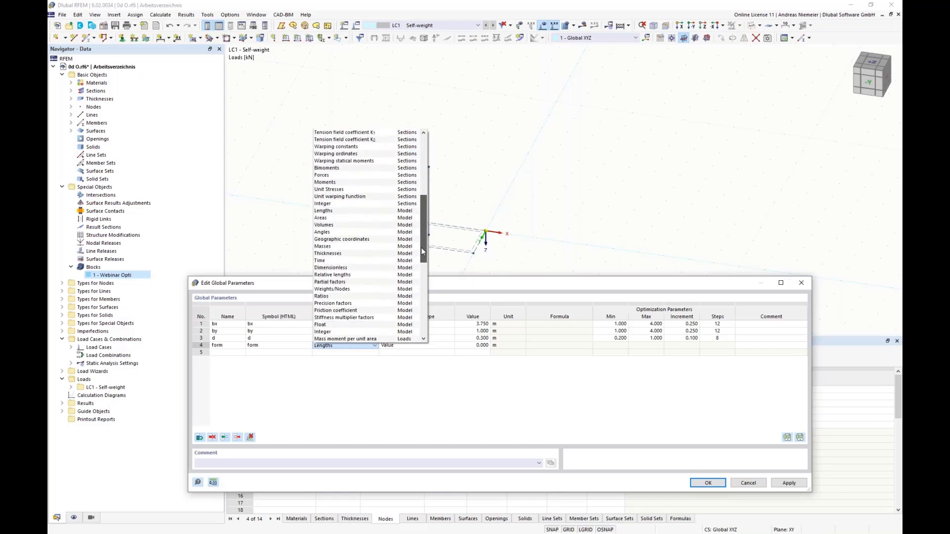
click(335, 332)
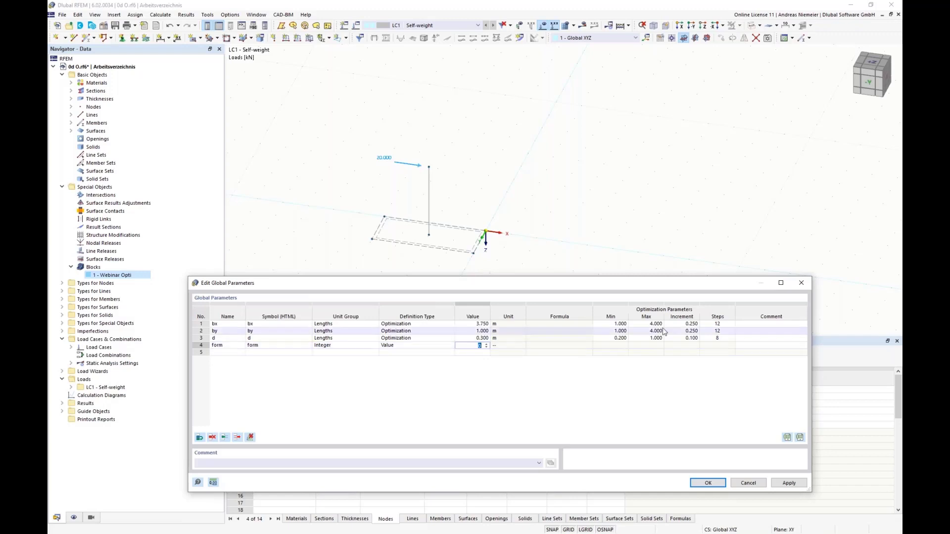
text(2)
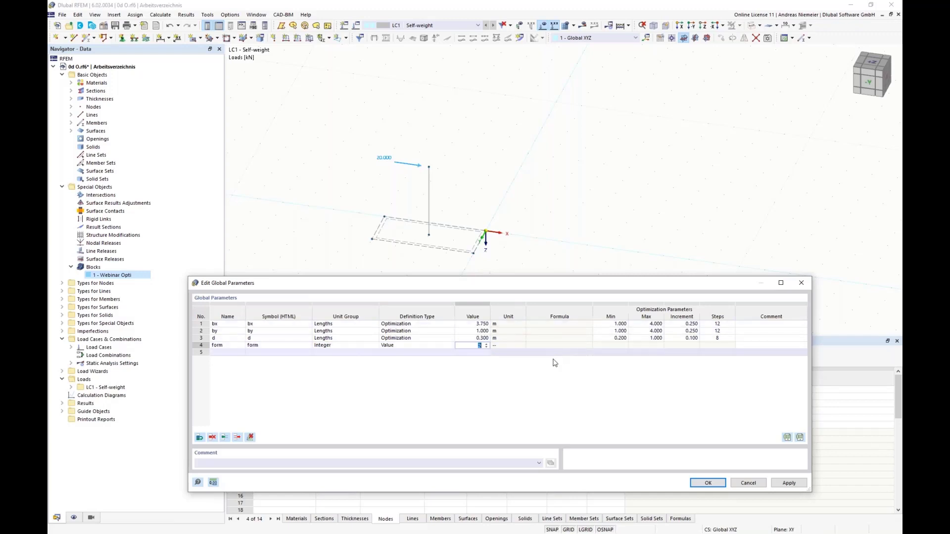
Make the global parameter form an optimization parameter with minimum 1, maximum 3 and increment 1, and accept the global parameters
click(612, 346)
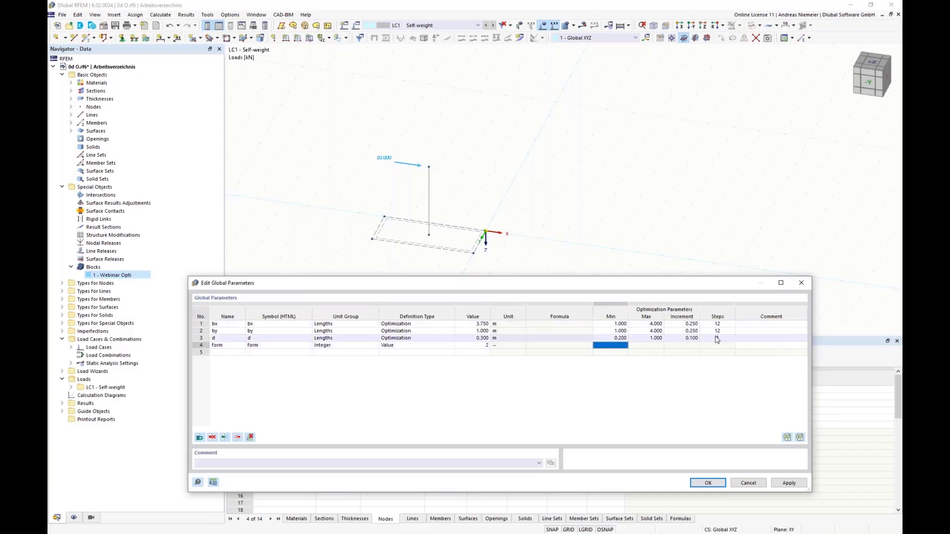
click(443, 346)
click(450, 346)
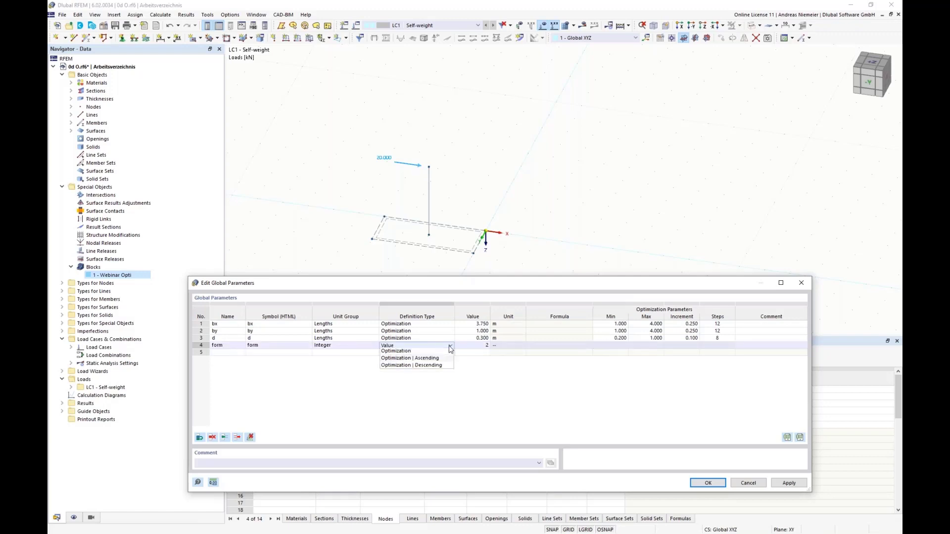
click(396, 351)
click(611, 346)
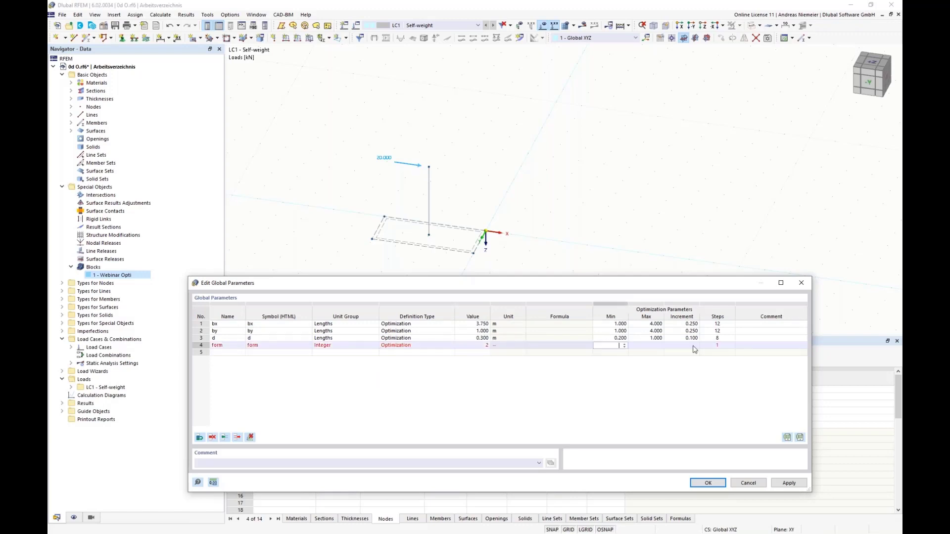
text(1)
key(Tab)
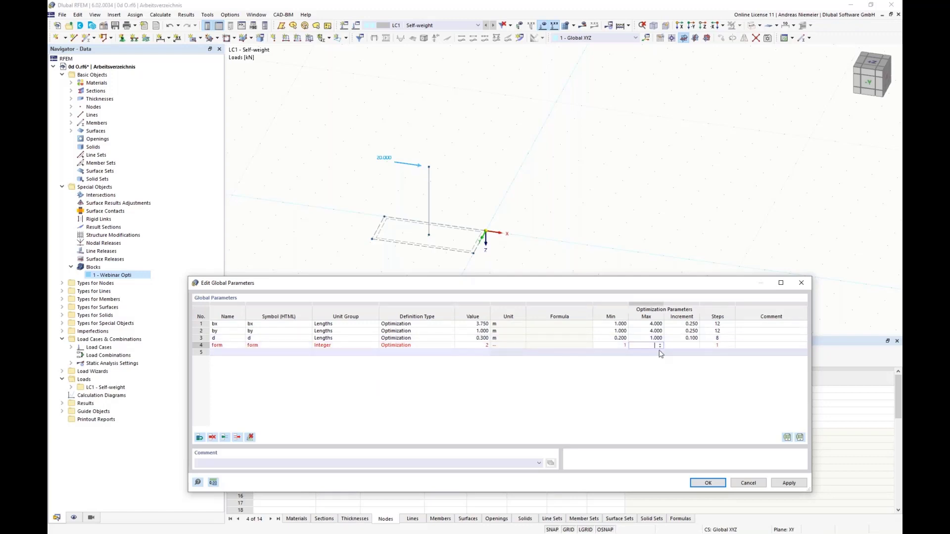
text(3)
key(Tab)
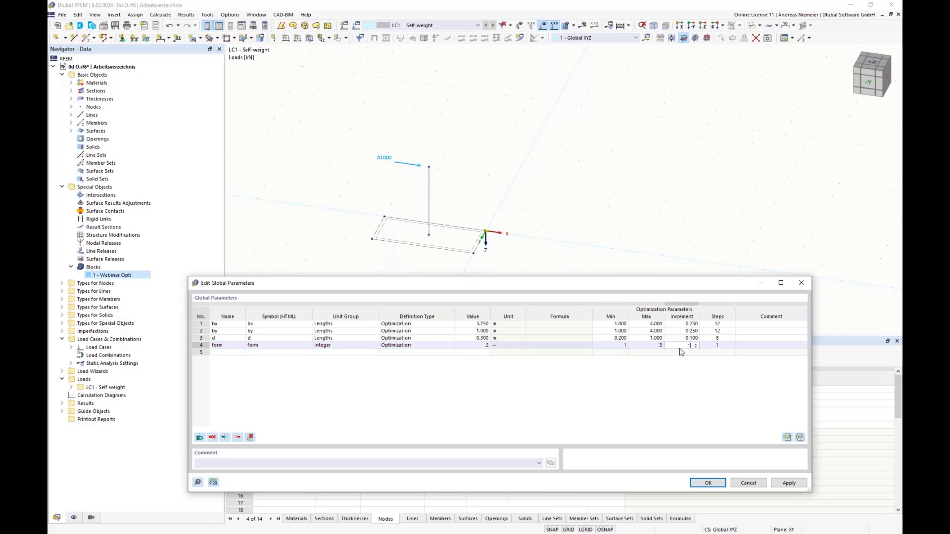
key(Tab)
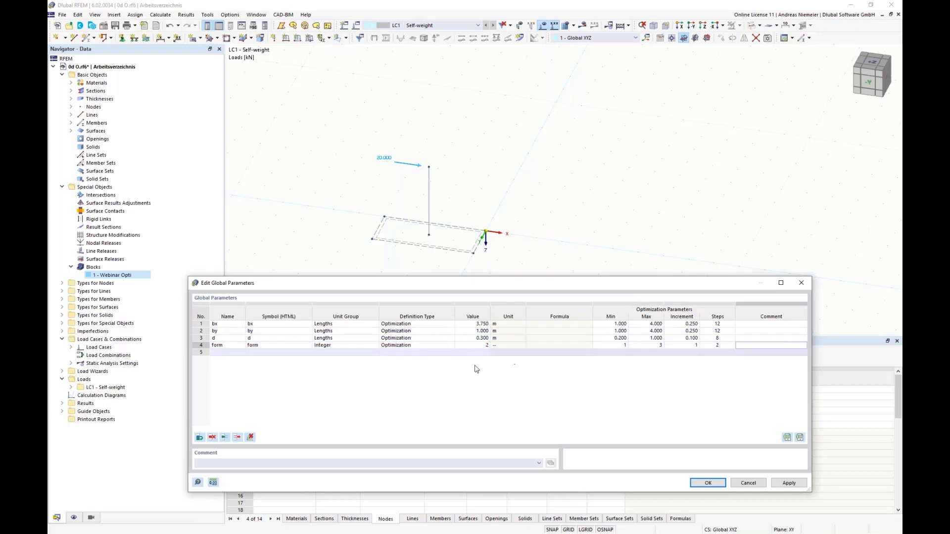
click(708, 483)
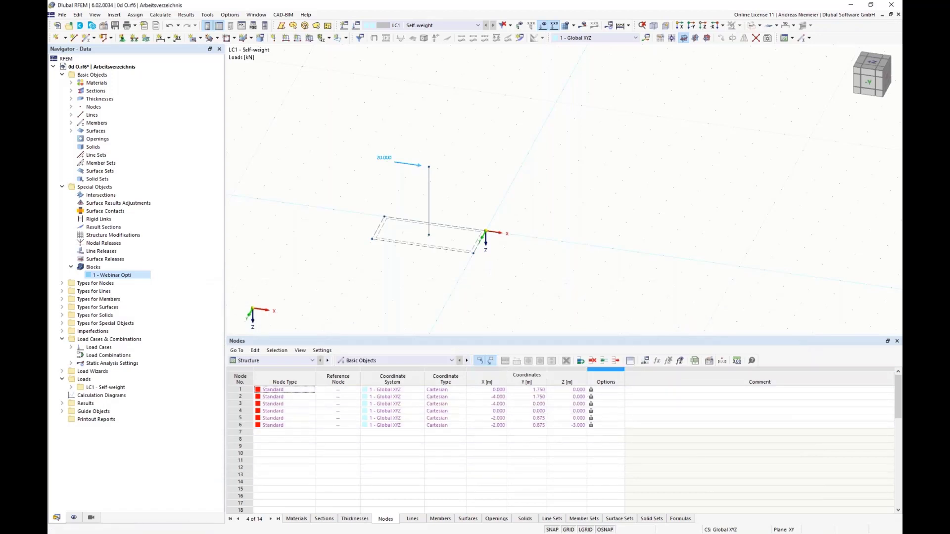
Reopen the Webinar Opti block's structure parameters and link its foundation widths to the global parameters with =bx and =by
double_click(116, 276)
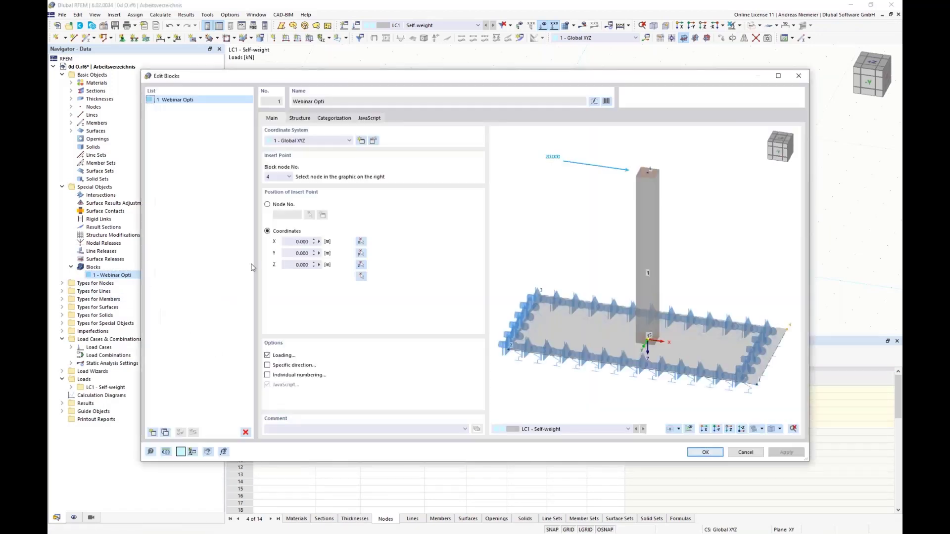
click(300, 118)
click(405, 145)
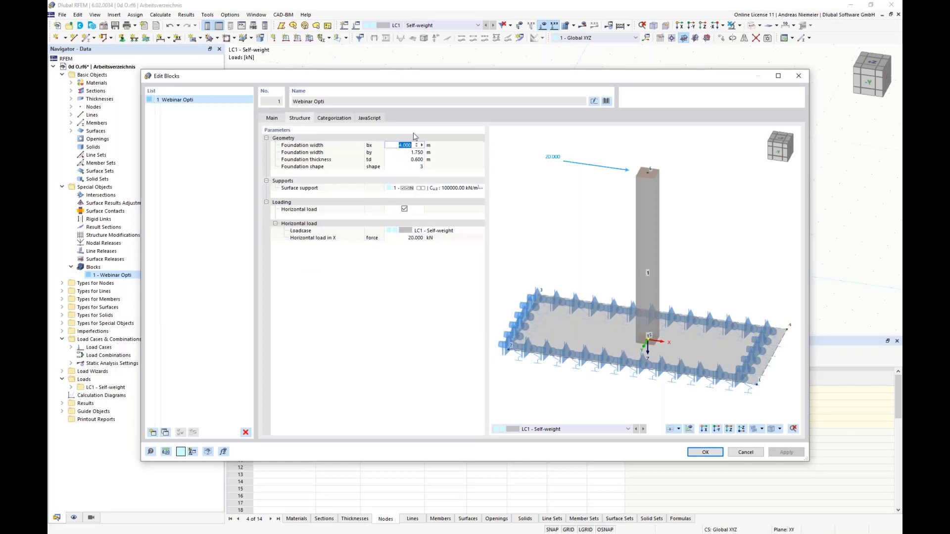
text(=bx)
key(Return)
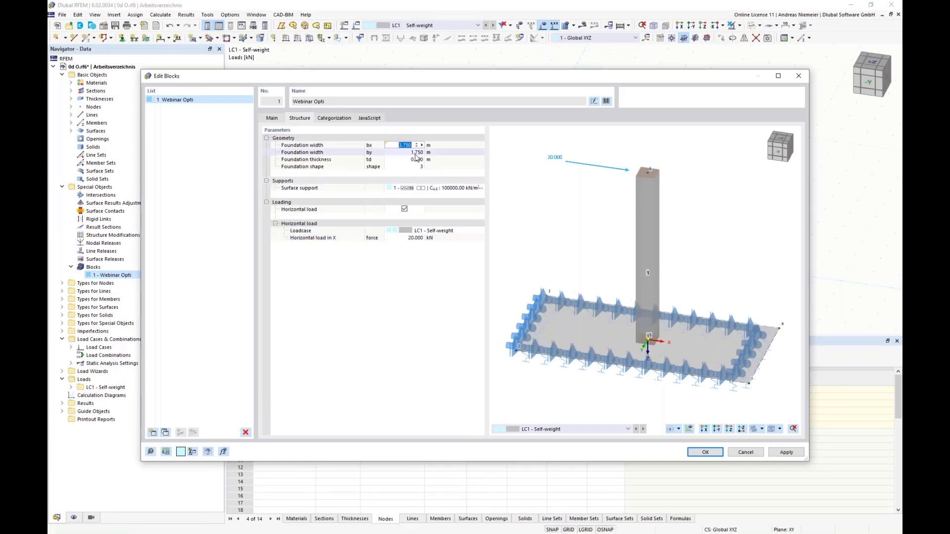
click(416, 153)
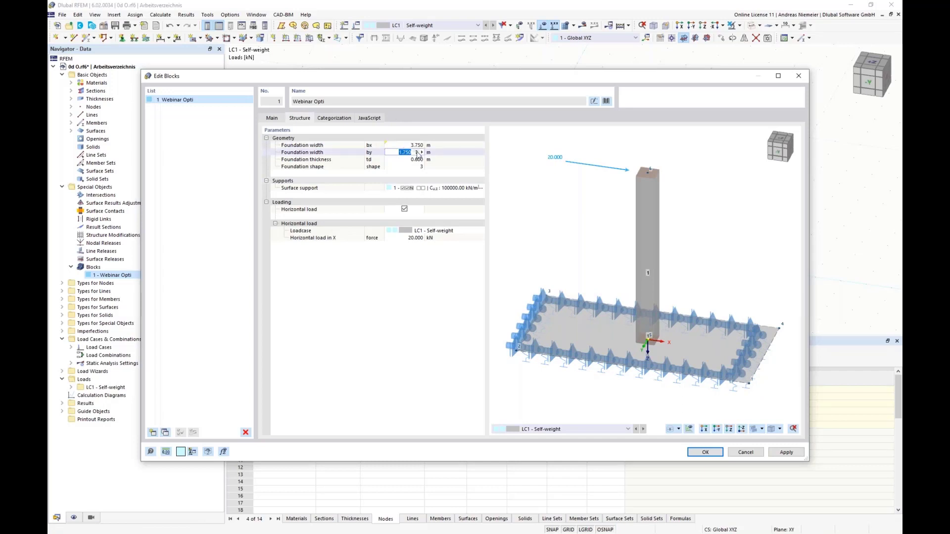
text(=)
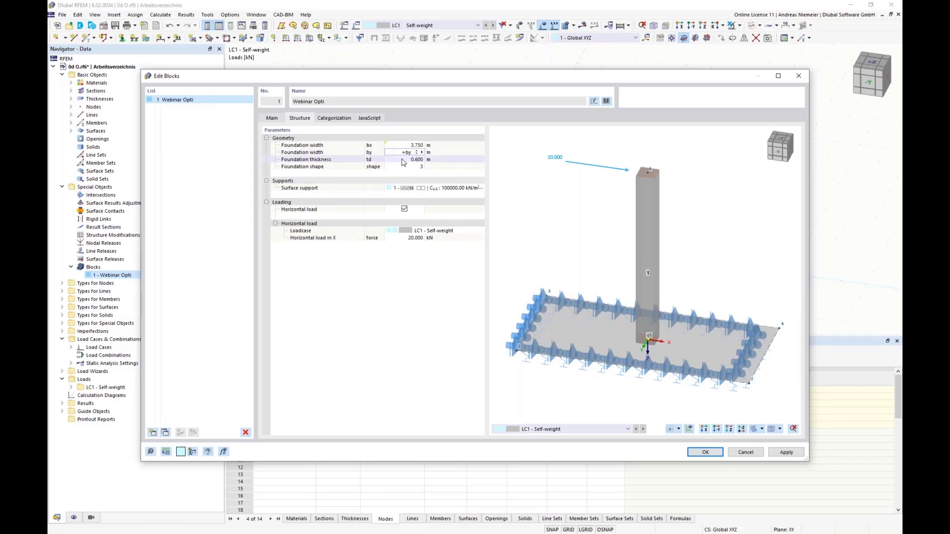
text(by)
key(Return)
Link the block's foundation thickness td and foundation shape to the global parameters d and form, and accept the block
click(400, 159)
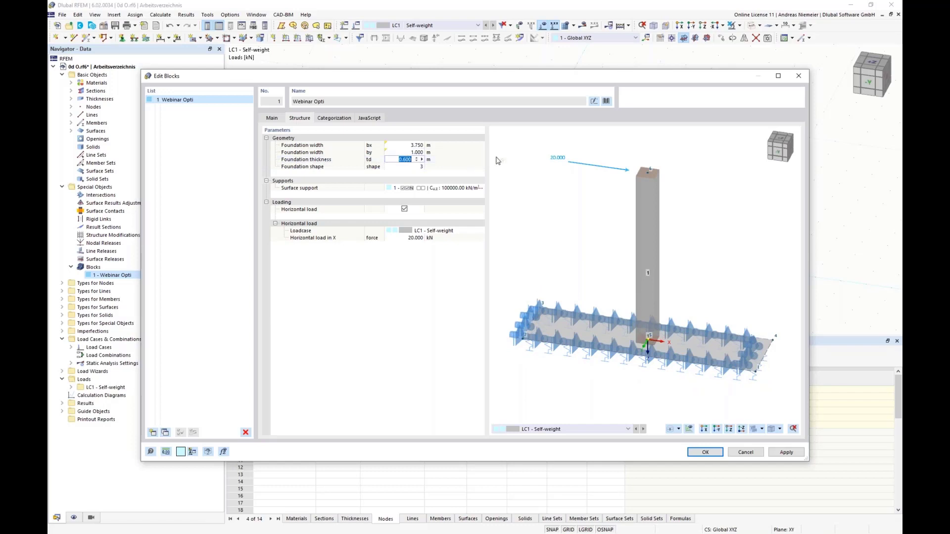
text(=0.3)
key(Return)
key(Return)
key(Return)
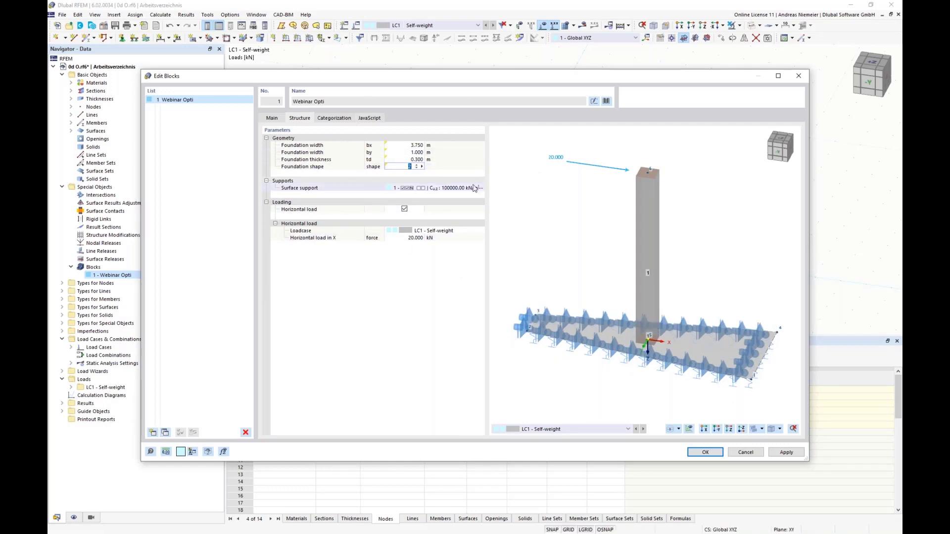
click(706, 452)
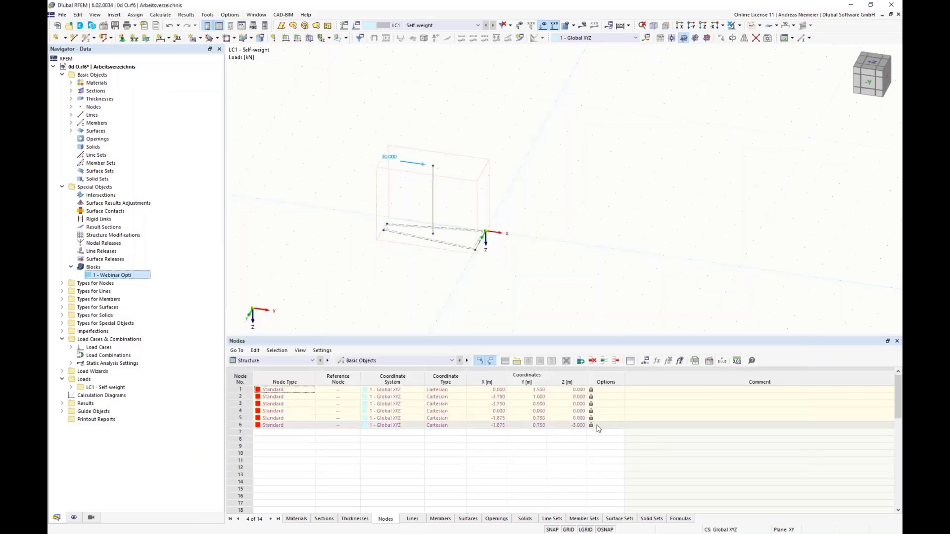
Set the value of the global parameter form to 3 and accept the global parameters
click(650, 362)
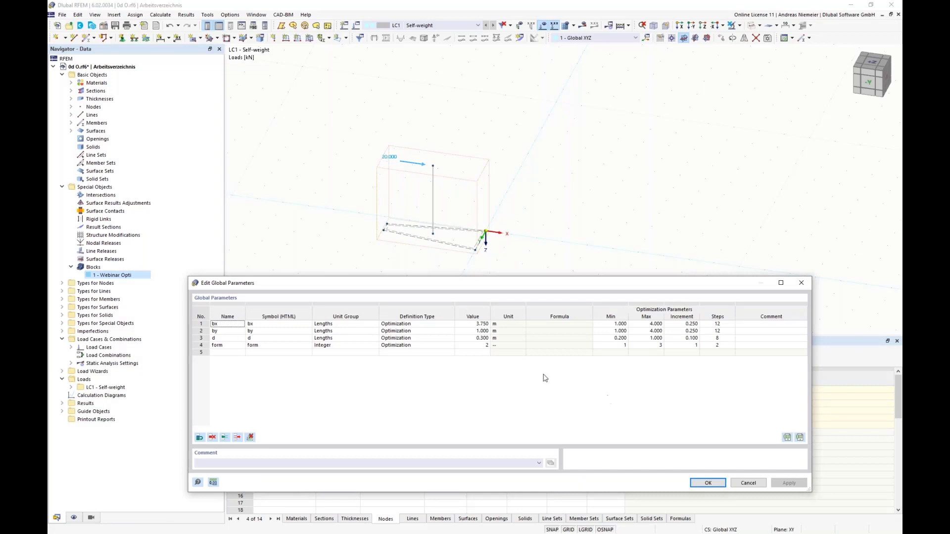
click(473, 345)
click(486, 343)
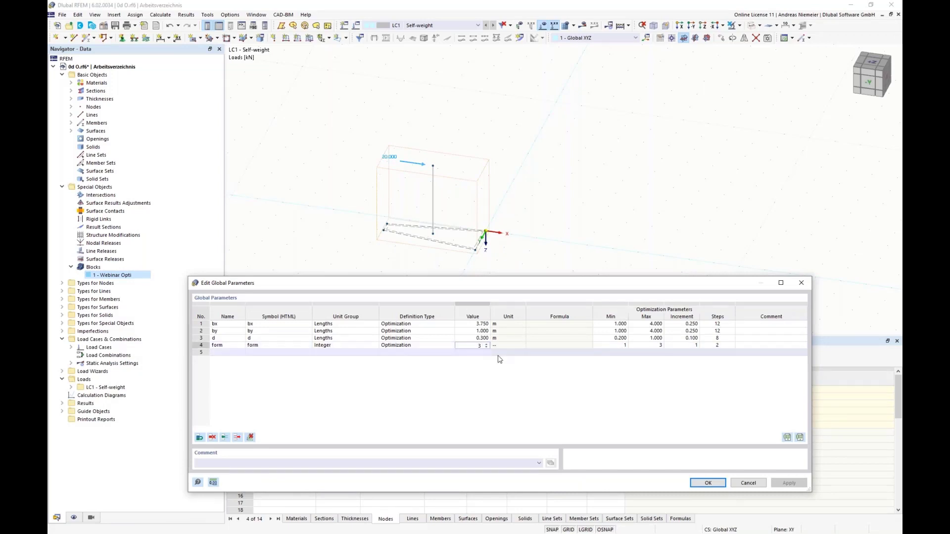
click(705, 483)
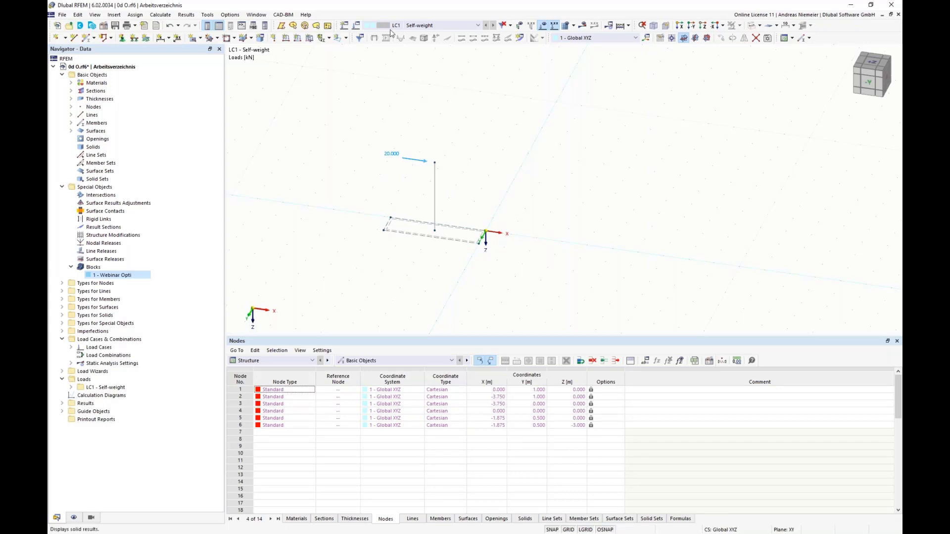
Review the optimization settings, including the target, the optimizer and the values to optimize, and accept them
click(160, 15)
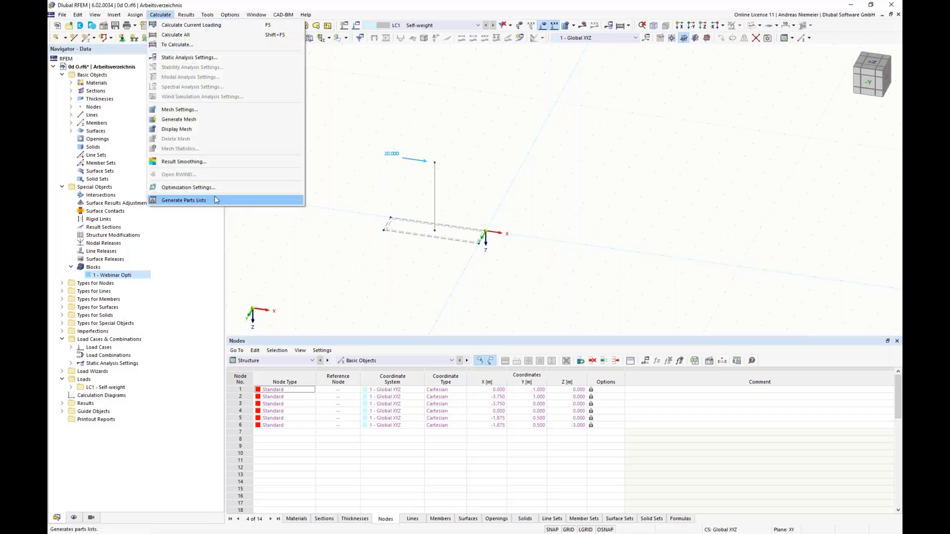
click(188, 187)
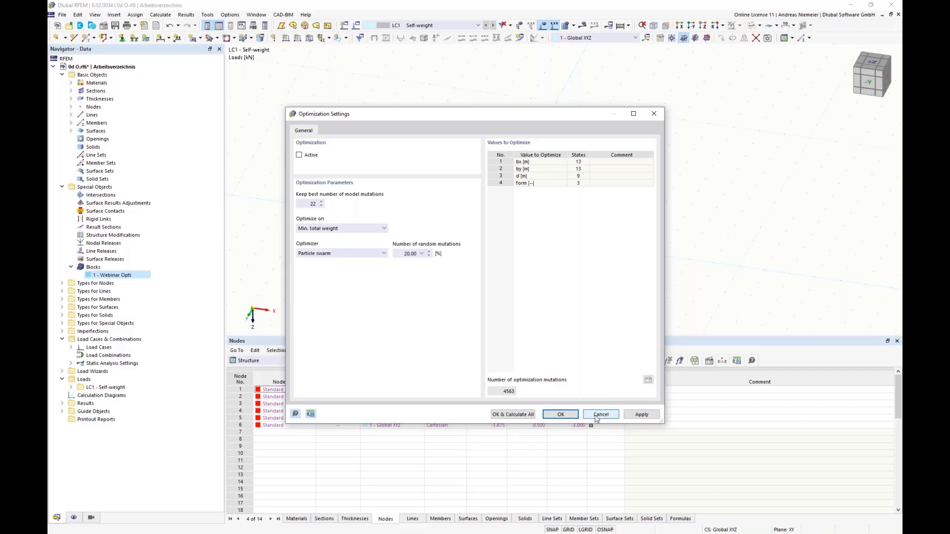
click(566, 414)
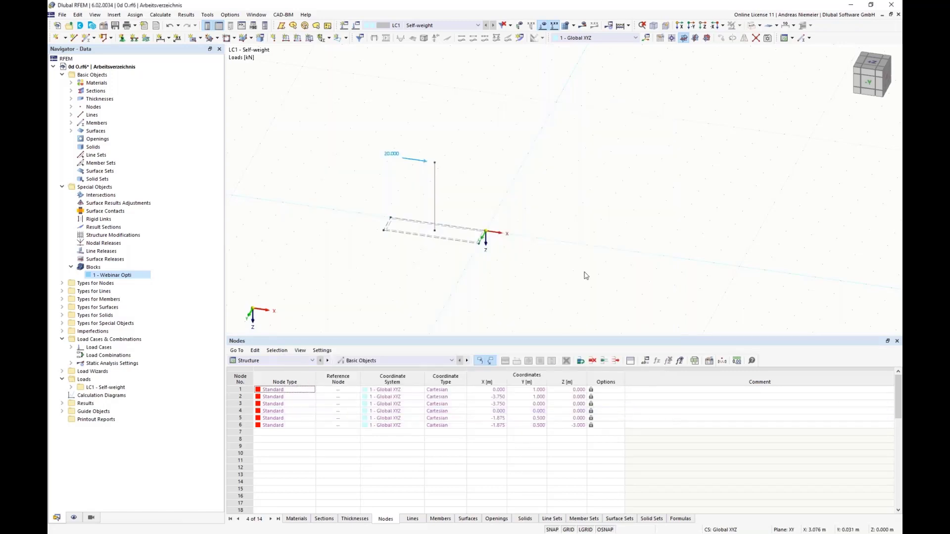
Open the model file Stützenfundament 4d.rf6 from the Optima folder
click(62, 15)
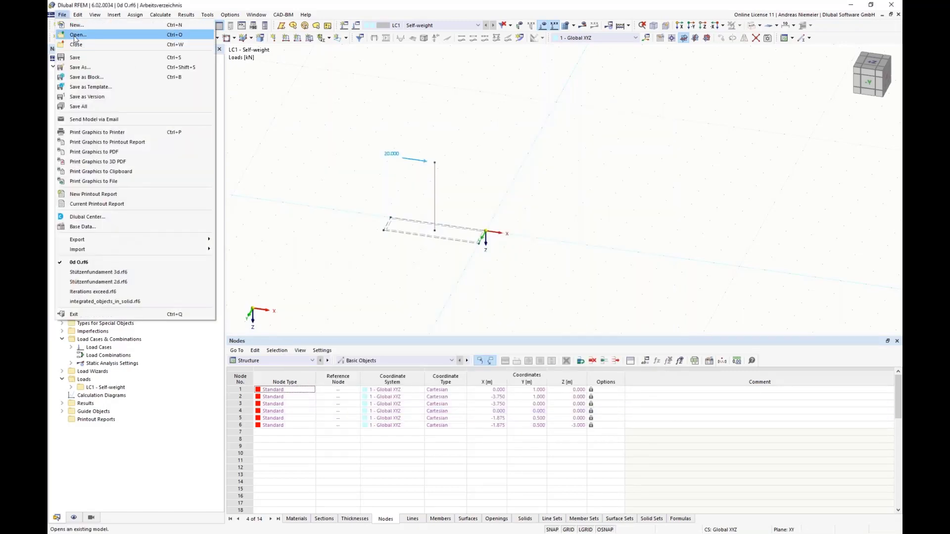
click(74, 36)
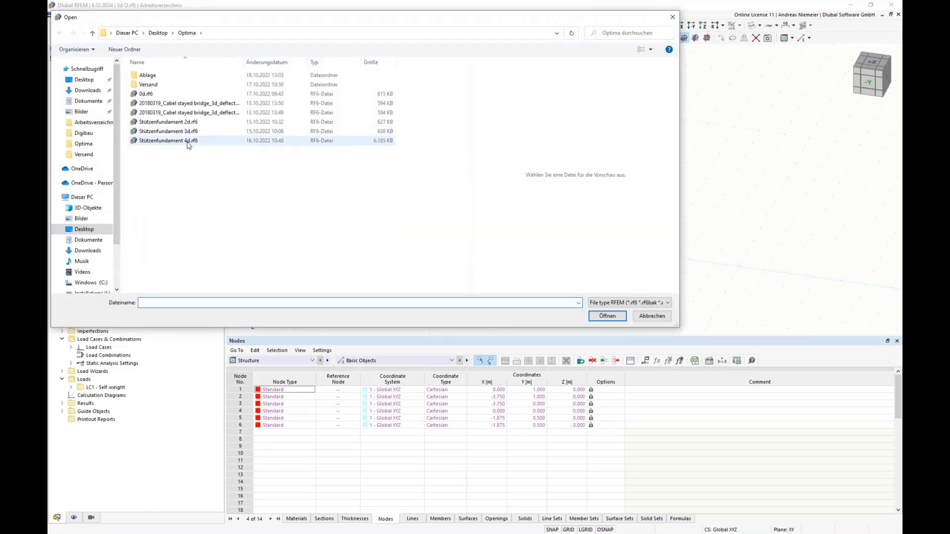
click(186, 141)
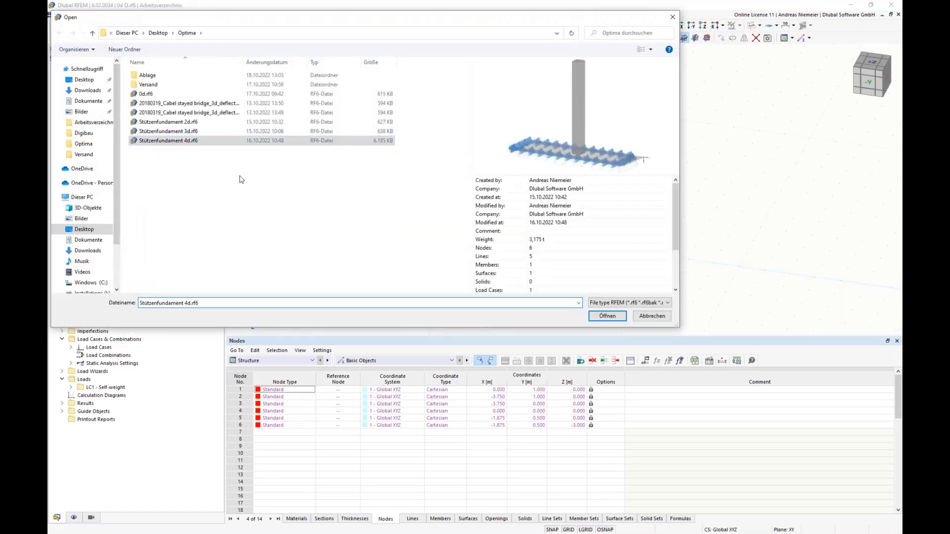
click(608, 317)
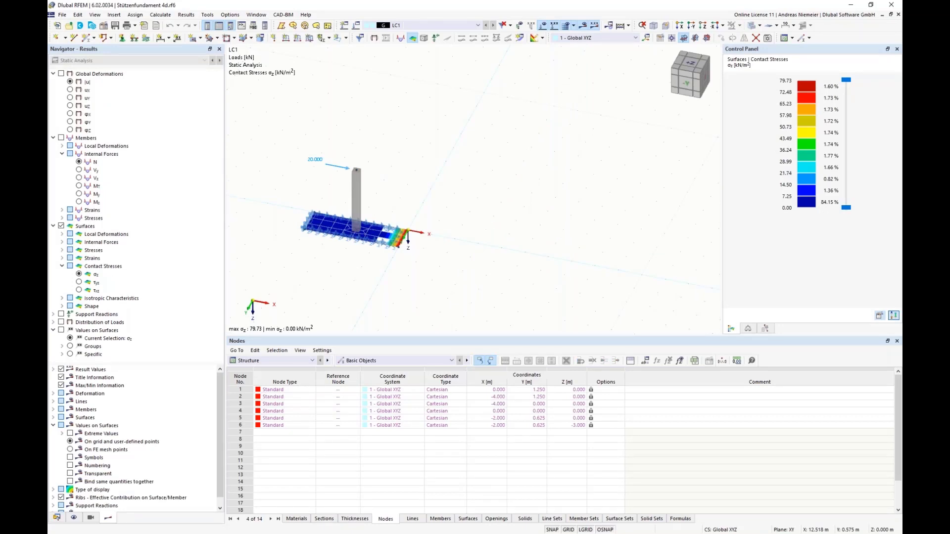
Show the Optimization results table and look through the ranked model mutations with their weights and optimized values
click(276, 361)
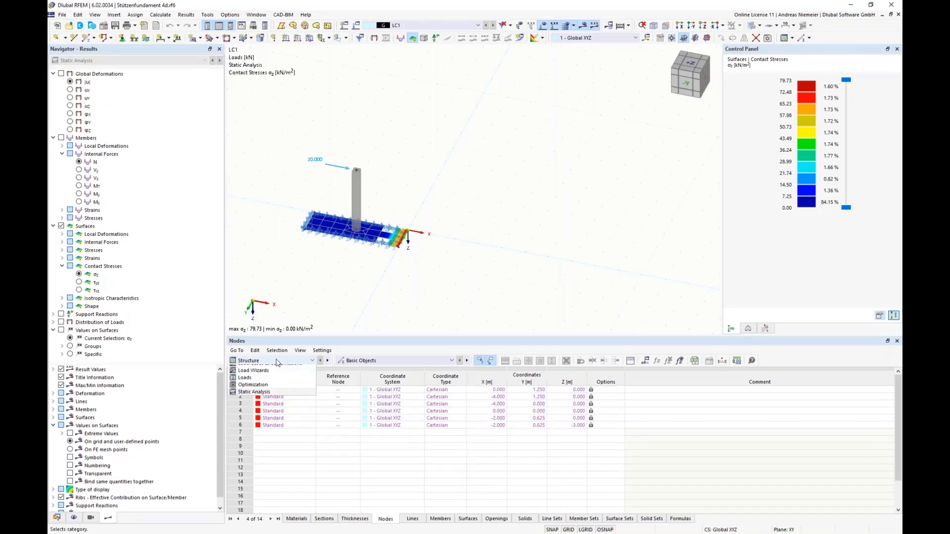
click(262, 400)
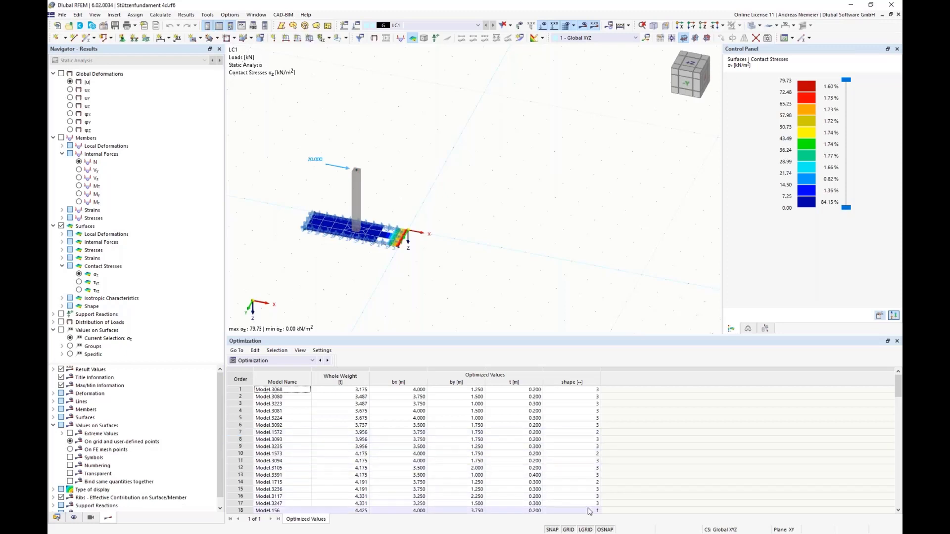
scroll(583, 495, down, 7)
scroll(584, 487, down, 13)
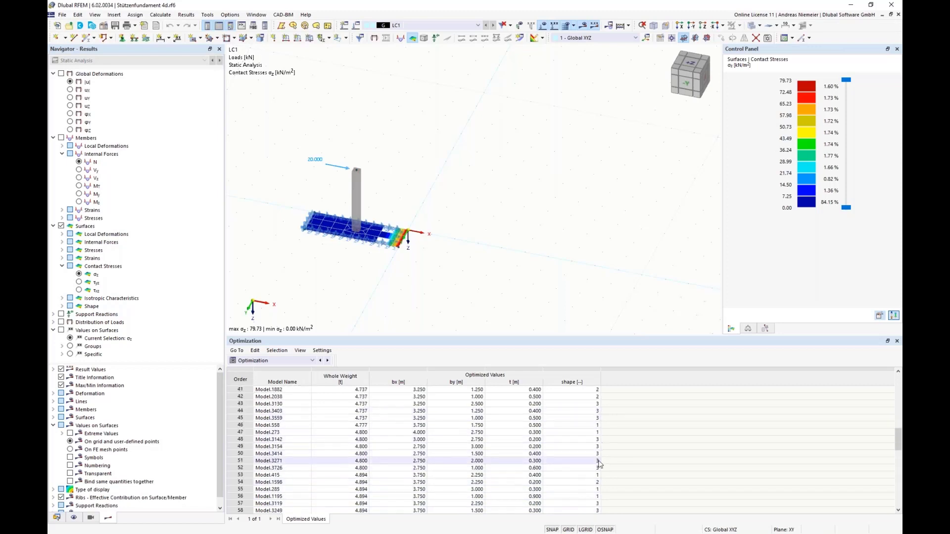
scroll(584, 470, up, 20)
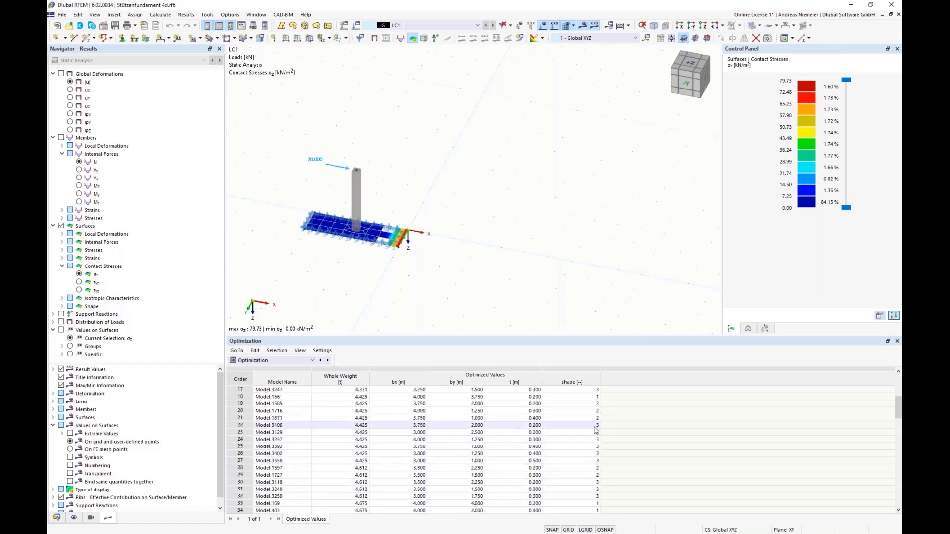
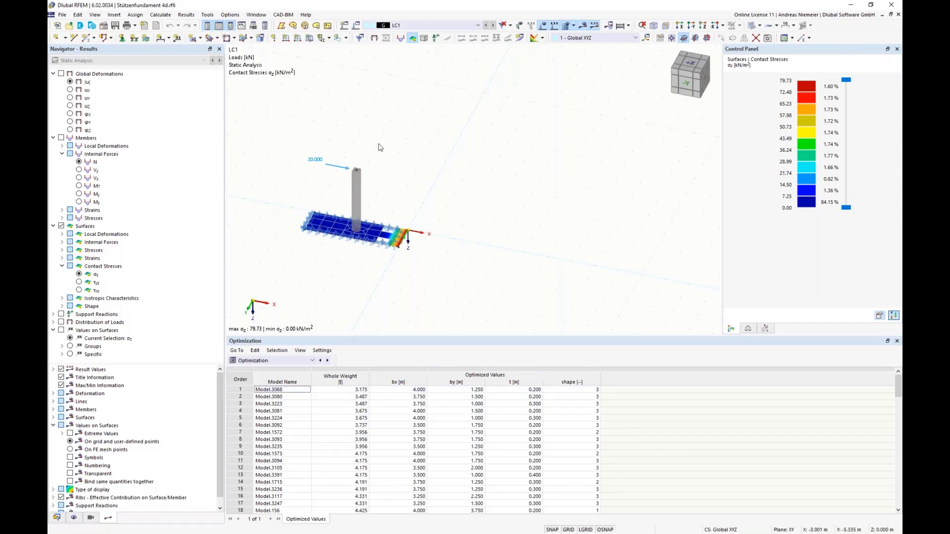
Open the Fundament block, review its JavaScript code and its structure parameters, and close it without changes
click(58, 517)
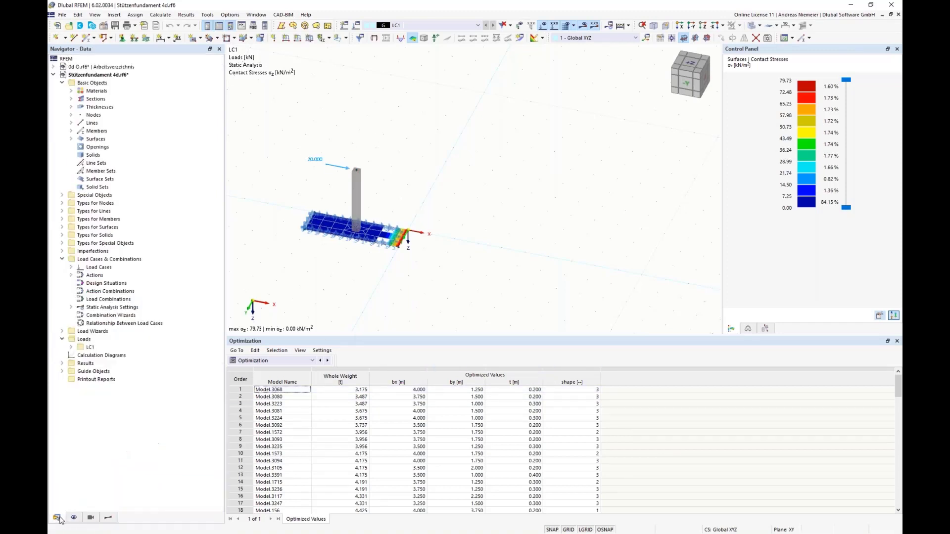
click(61, 195)
click(71, 275)
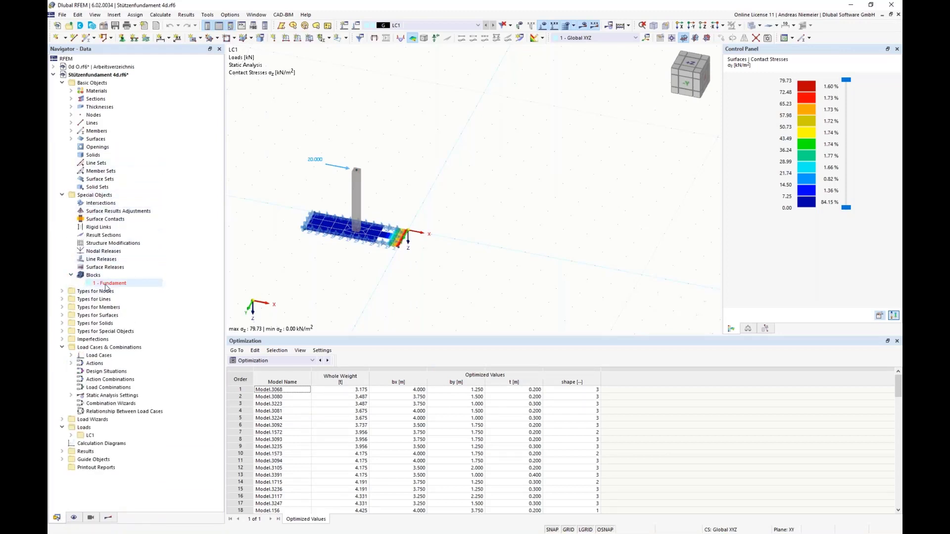
double_click(107, 284)
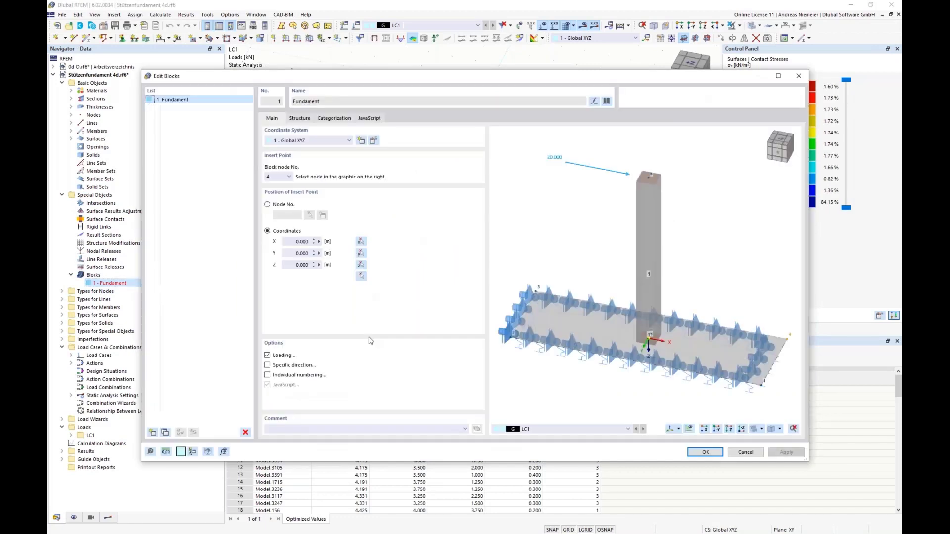
click(369, 119)
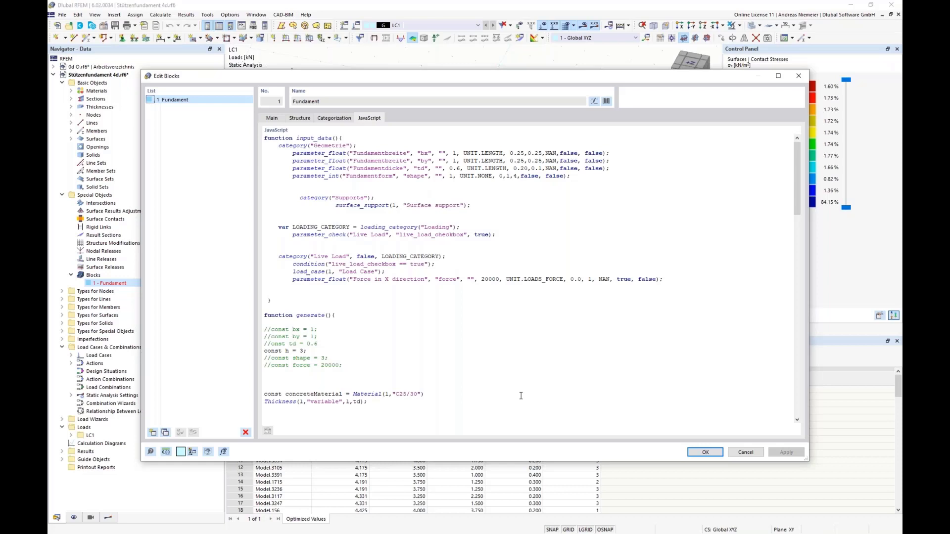
click(300, 119)
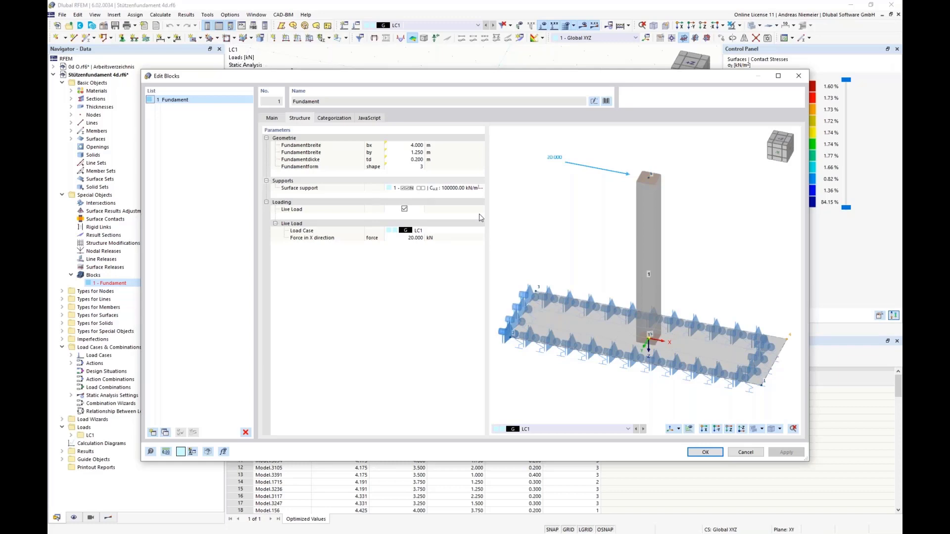
click(742, 452)
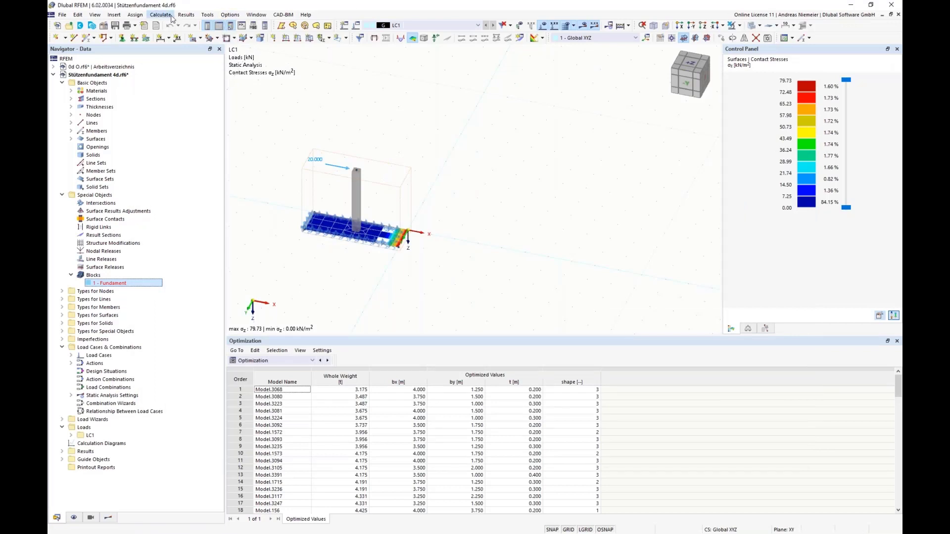
Review the optimization settings and the available optimization targets, leaving them without changes
click(161, 15)
click(198, 192)
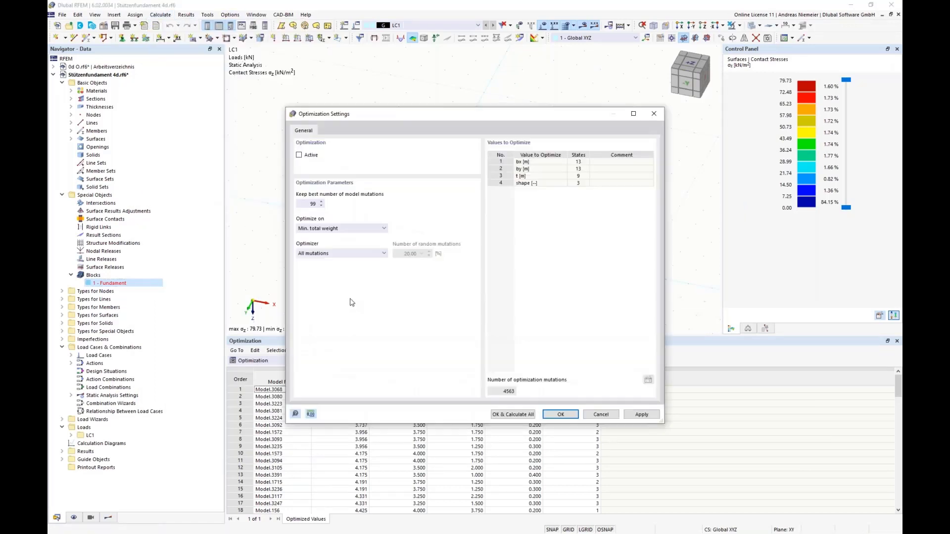
click(326, 228)
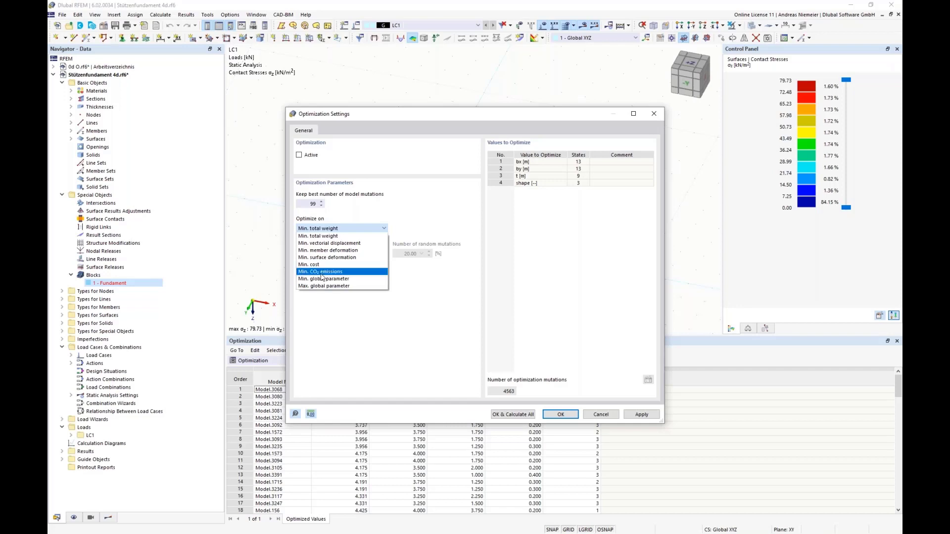
click(391, 325)
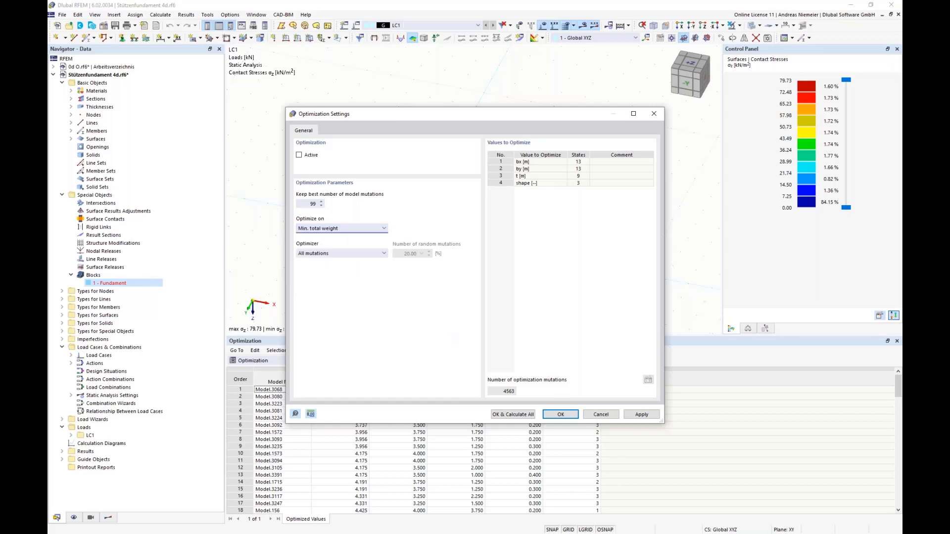
click(601, 415)
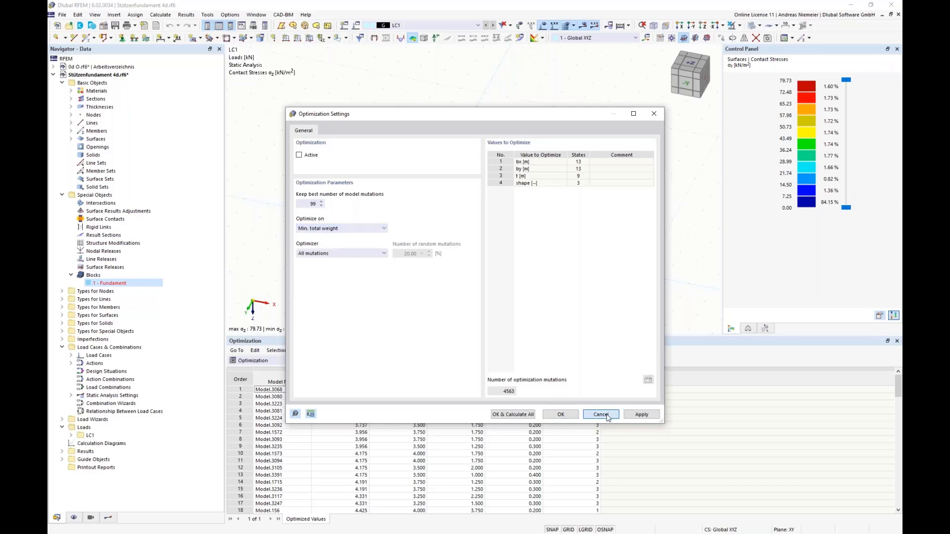
Check the list of load cases and review the add-ons in the model's base data without changing them
click(418, 26)
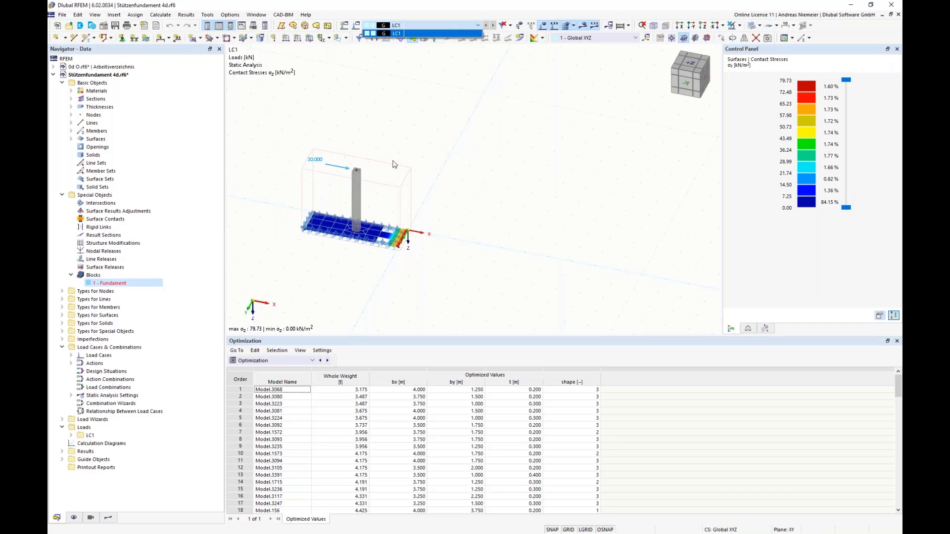
click(501, 211)
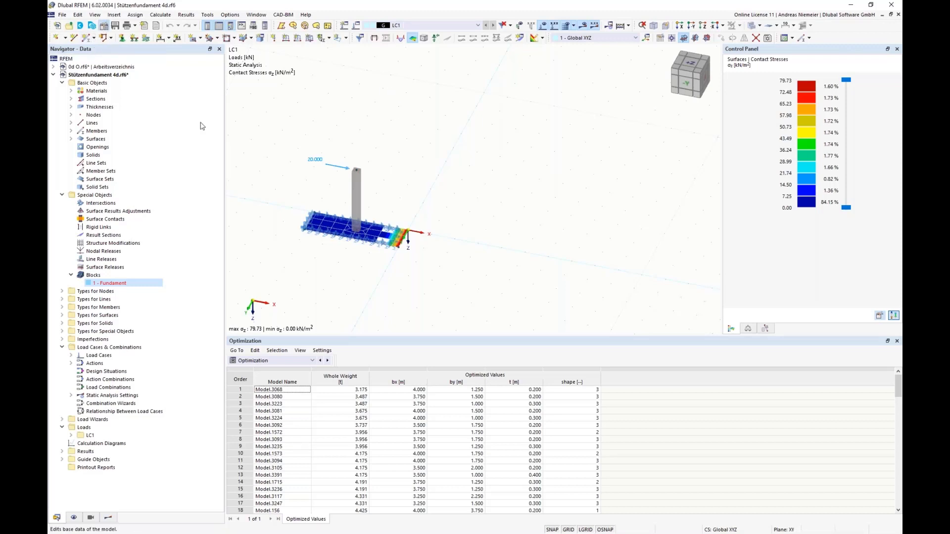
click(337, 98)
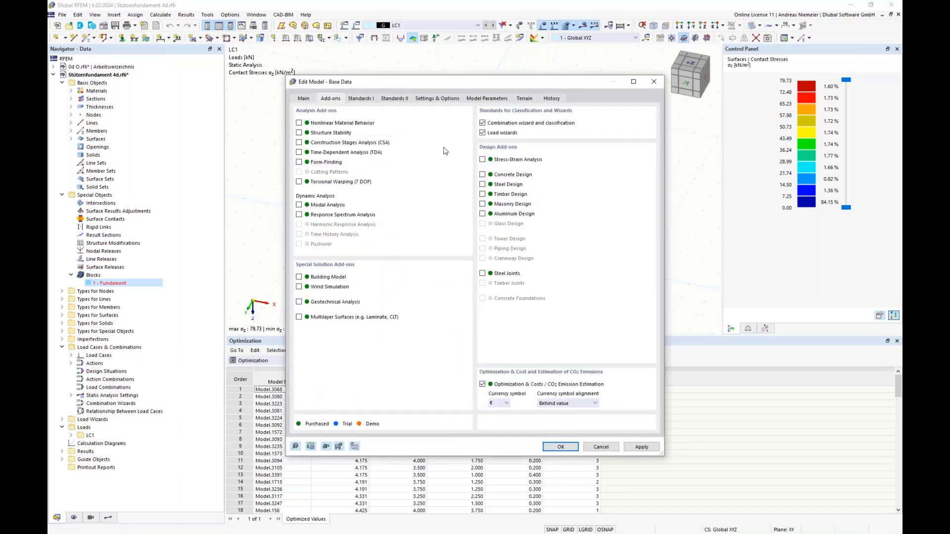
drag(485, 81, 648, 89)
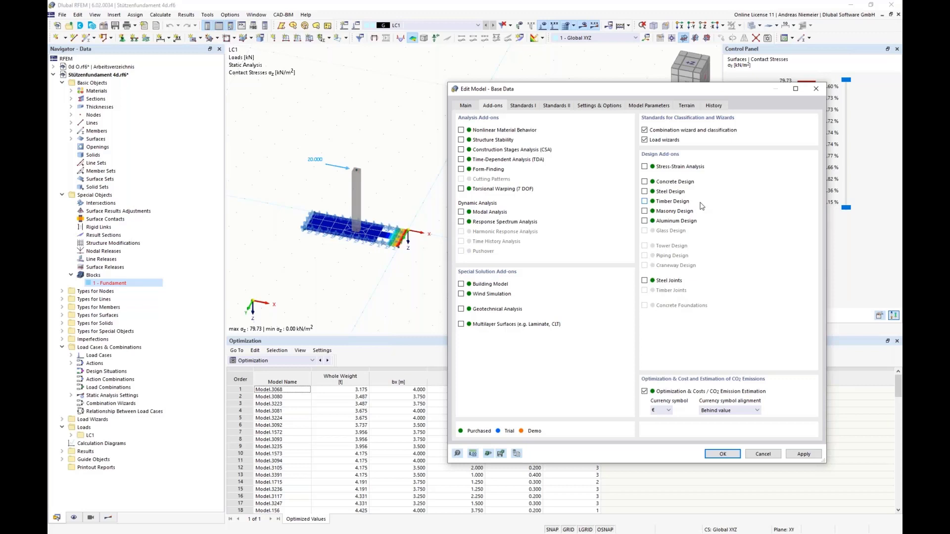
click(764, 454)
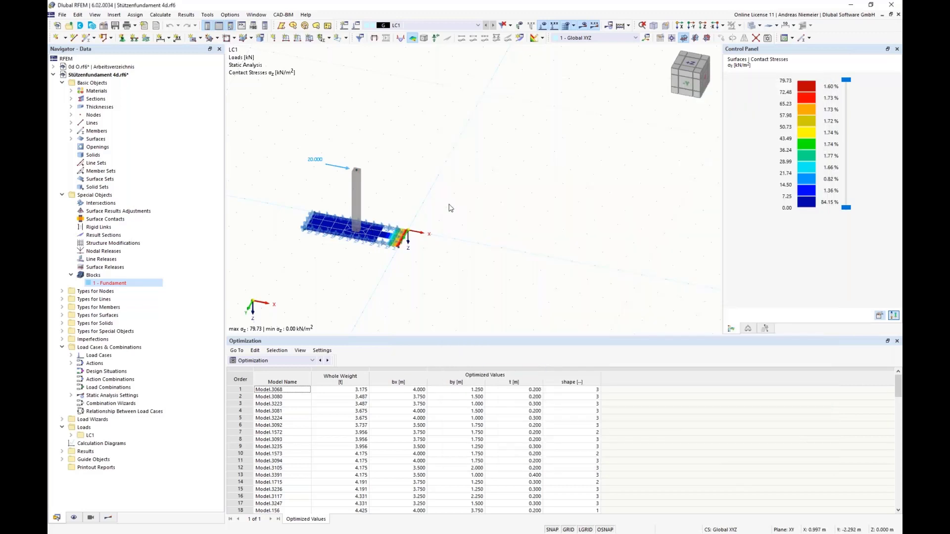
Open the section R_M1 300/300 and review its cost estimation, CO₂ emissions and optimization options without changes
click(71, 99)
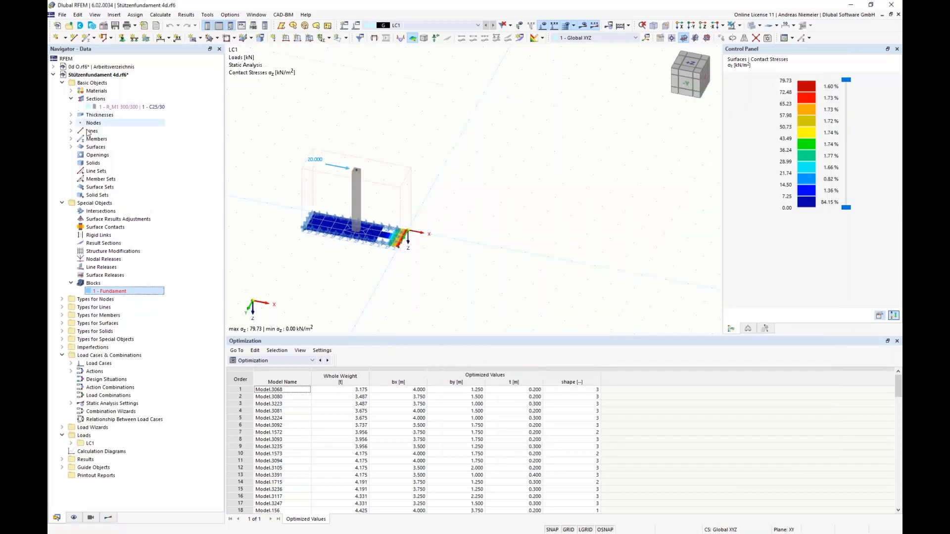
click(97, 107)
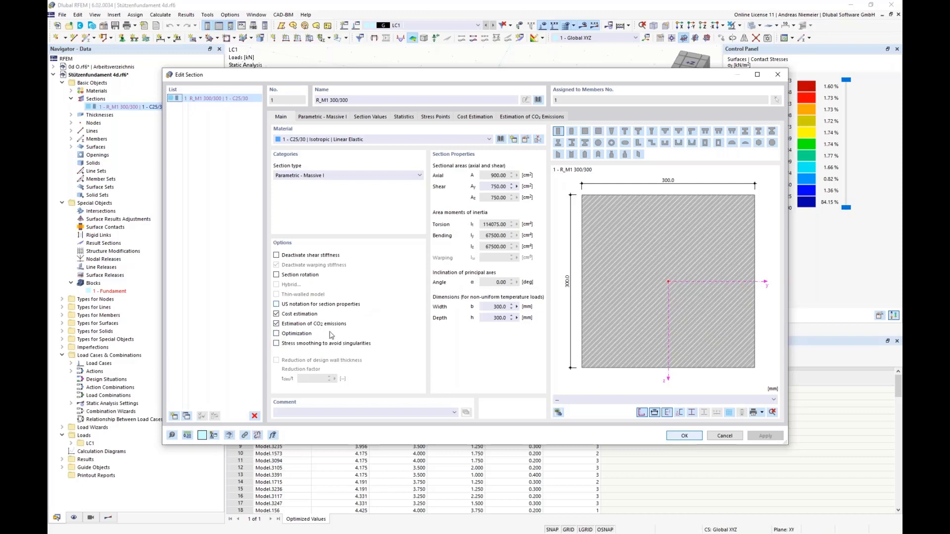
click(733, 437)
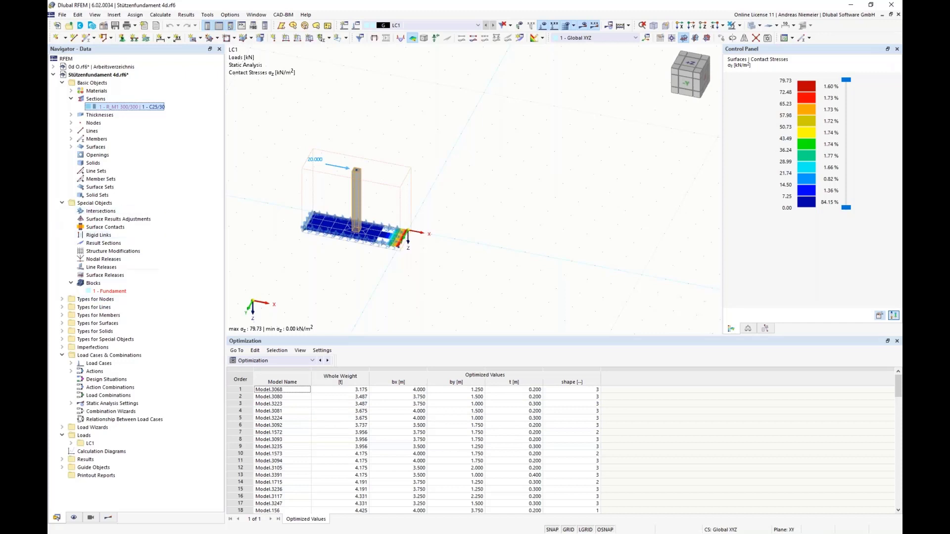
Inspect the surface support properties and the contact stresses on the foundation slab in the model
key(alt+Tab)
scroll(374, 280, up, 5)
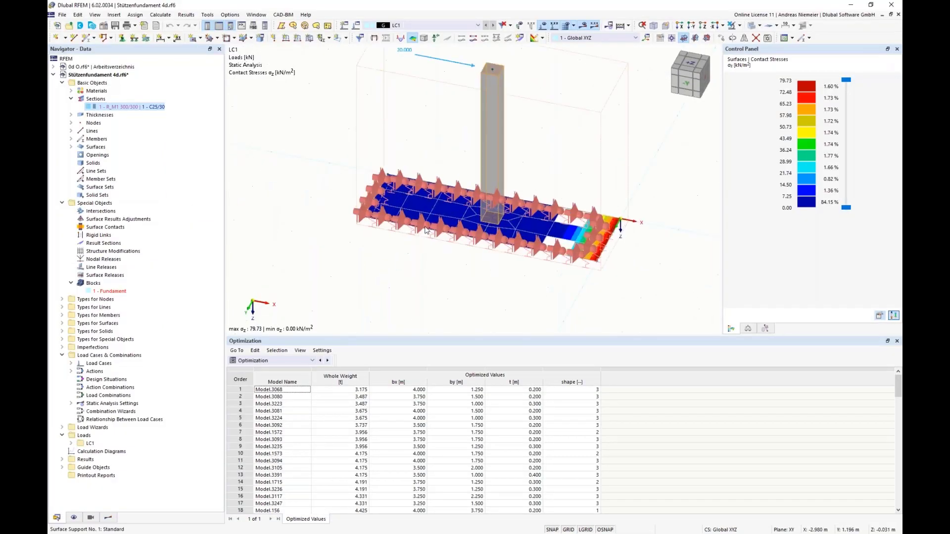
mouse_move(425, 230)
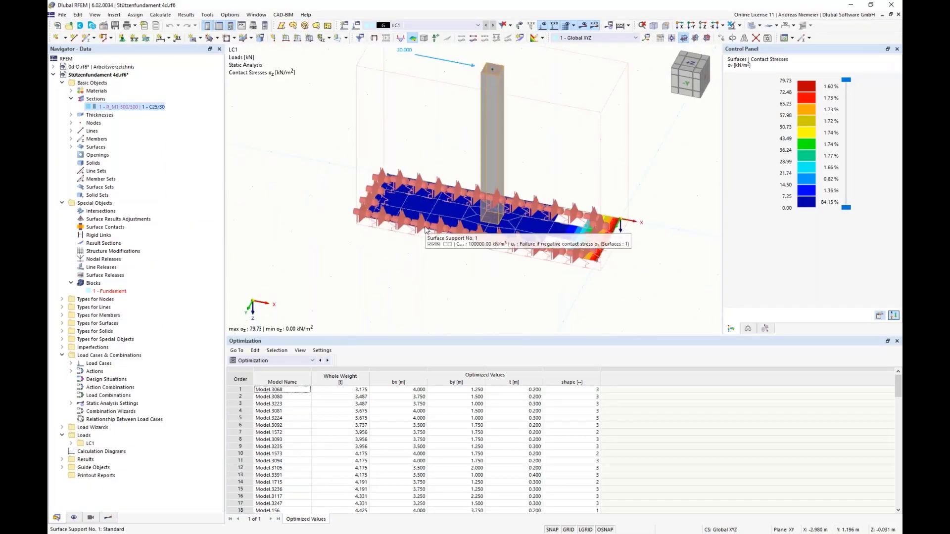
scroll(326, 258, down, 4)
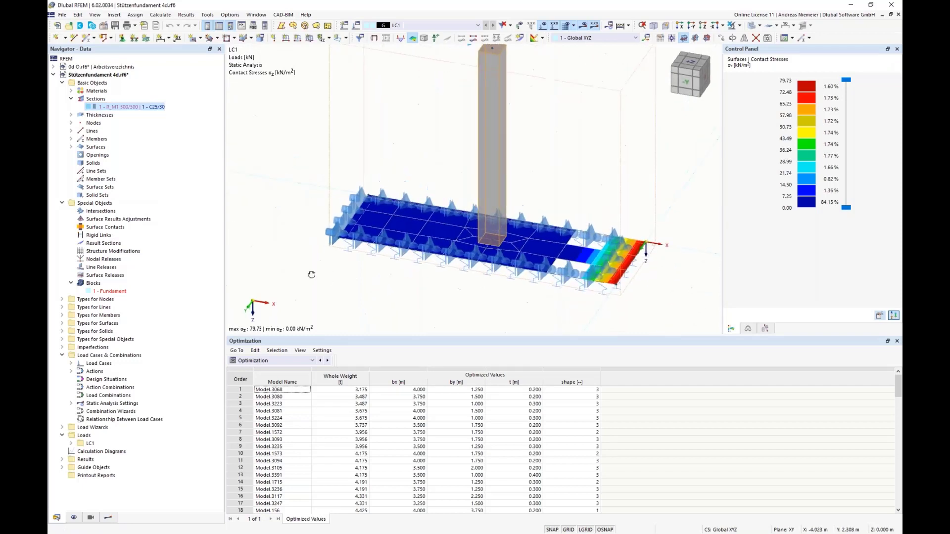
mouse_move(334, 242)
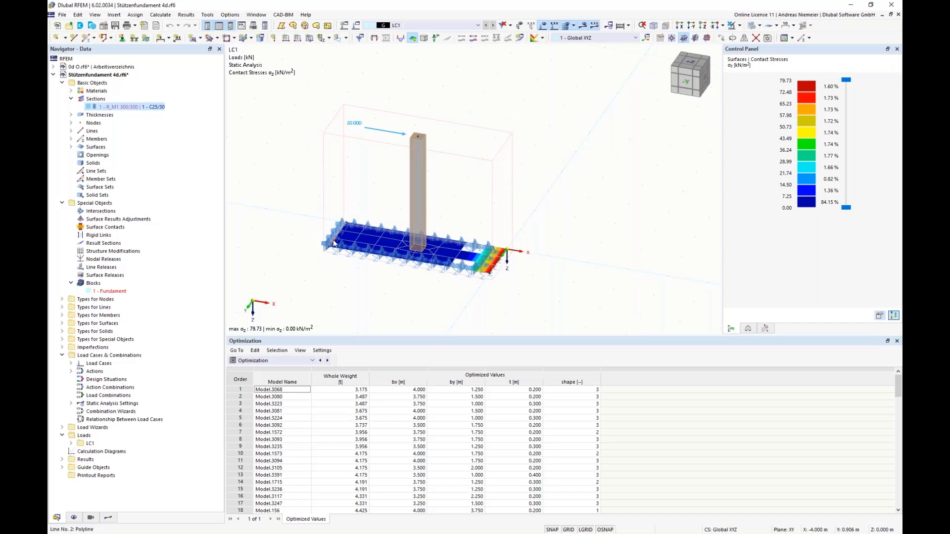
Try Min. vectorial displacement as the optimization target, look over the other targets, and discard the optimization settings
click(161, 16)
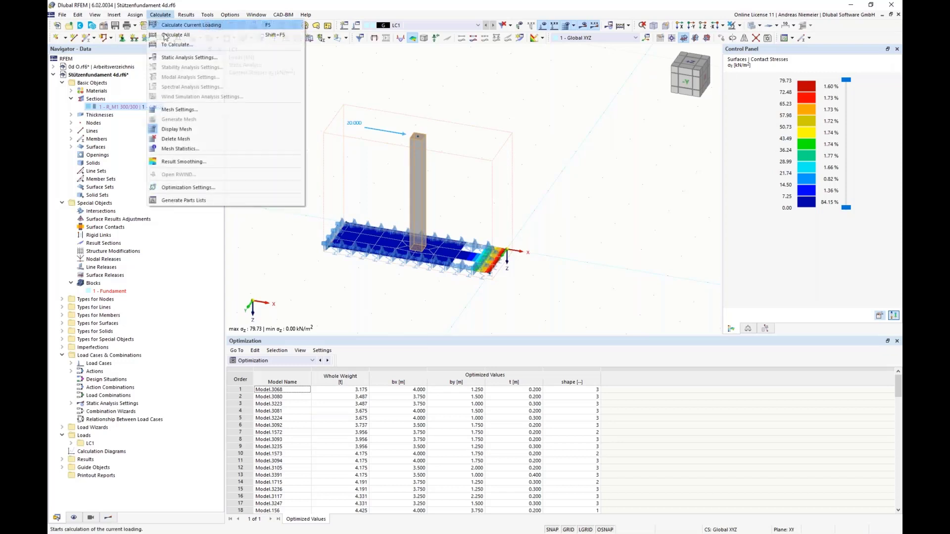
click(174, 195)
click(322, 229)
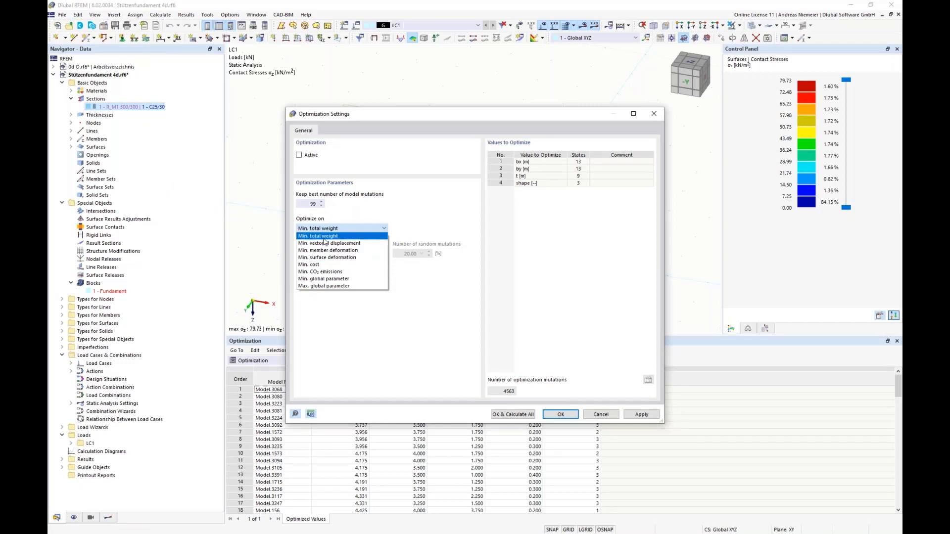
click(388, 119)
drag(387, 125, 594, 148)
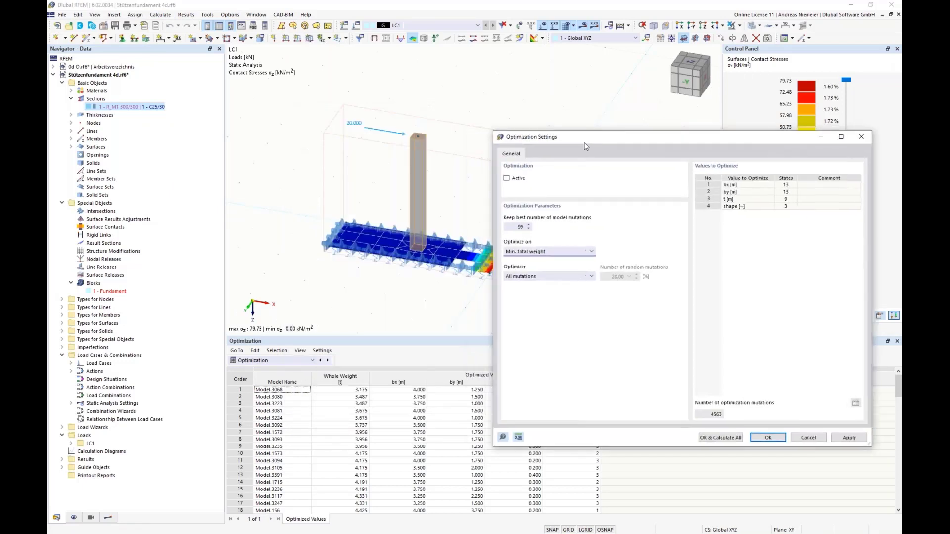
click(543, 253)
click(530, 258)
click(556, 253)
click(550, 262)
click(576, 253)
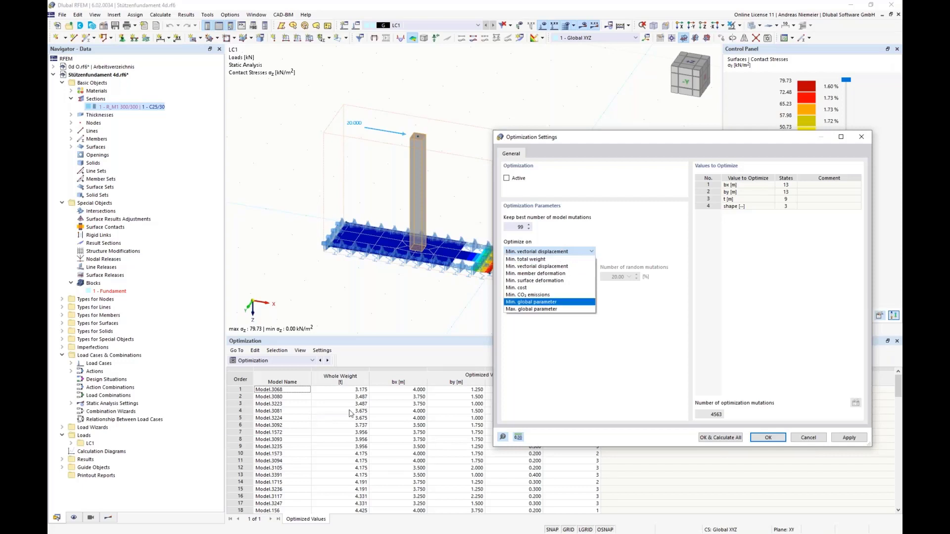
click(819, 441)
click(808, 438)
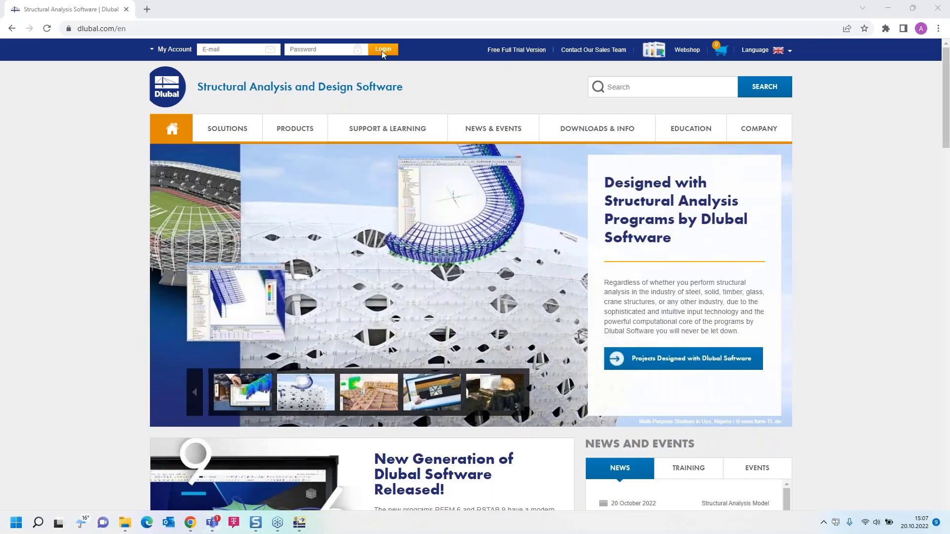
Switch to the Dlubal website in the browser, look through the free full trial versions, and open the Webinars page
click(517, 50)
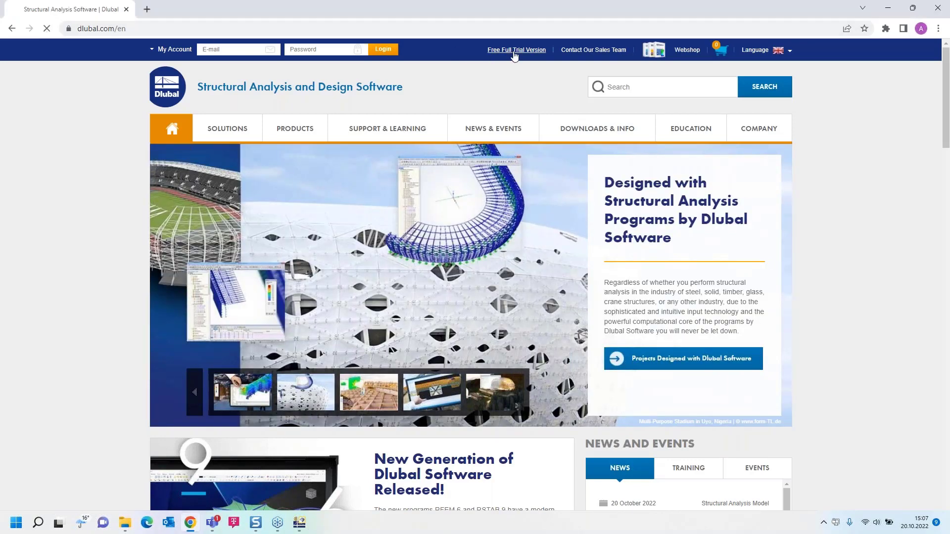
scroll(235, 315, down, 3)
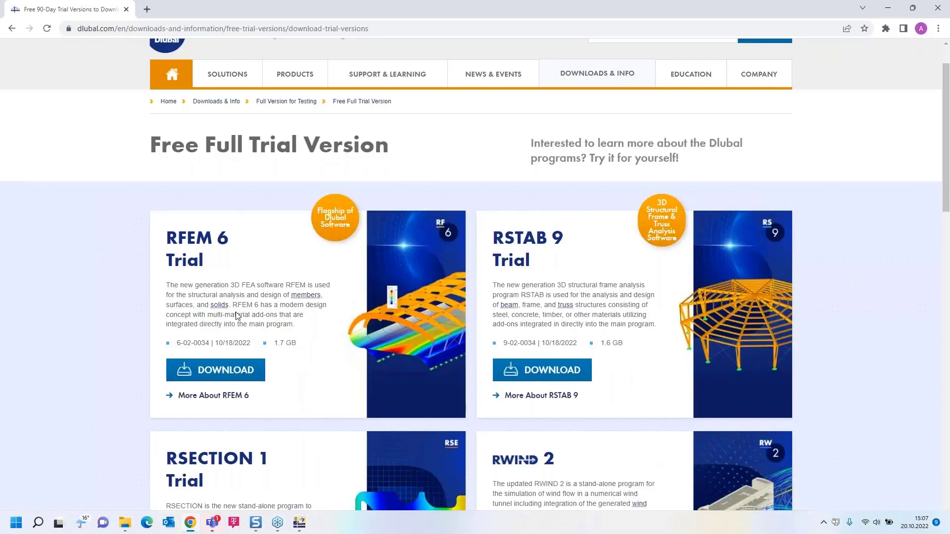
scroll(235, 315, down, 1)
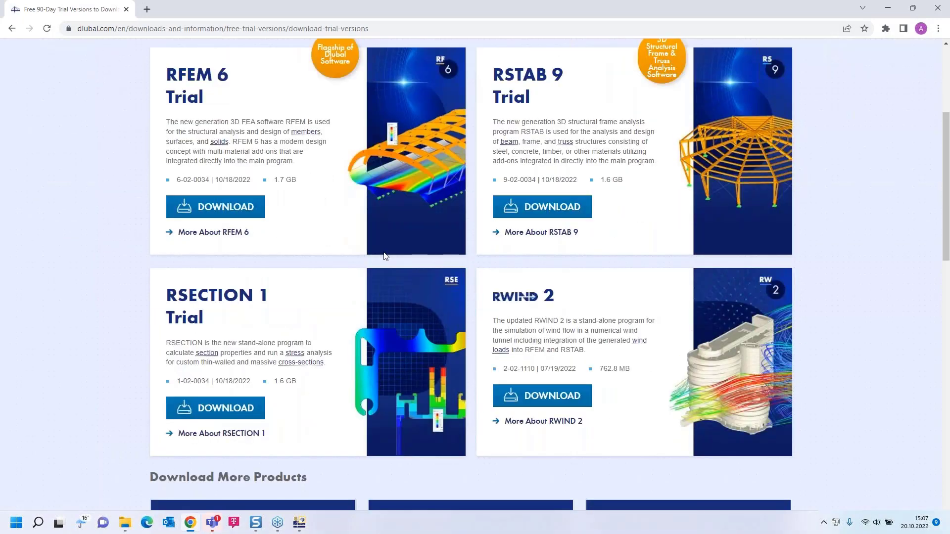
scroll(212, 303, up, 3)
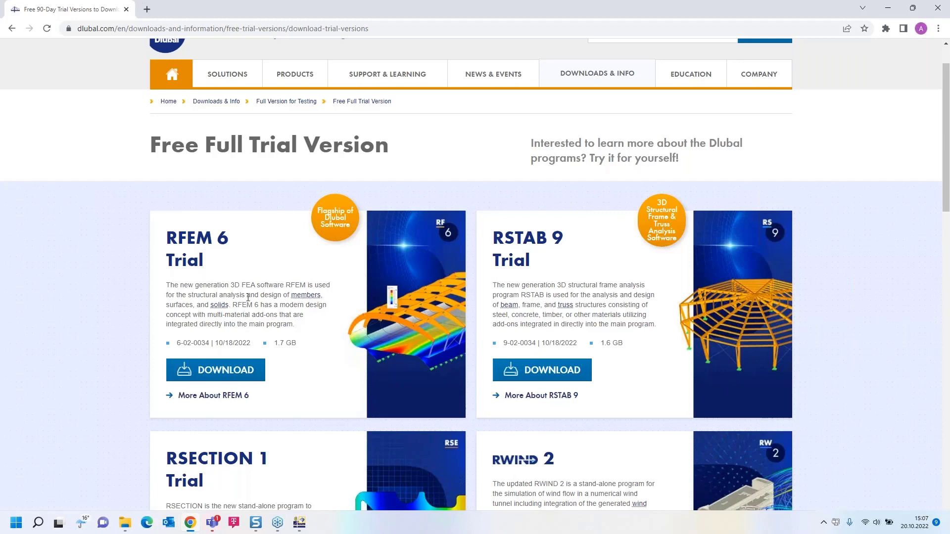
scroll(248, 298, up, 2)
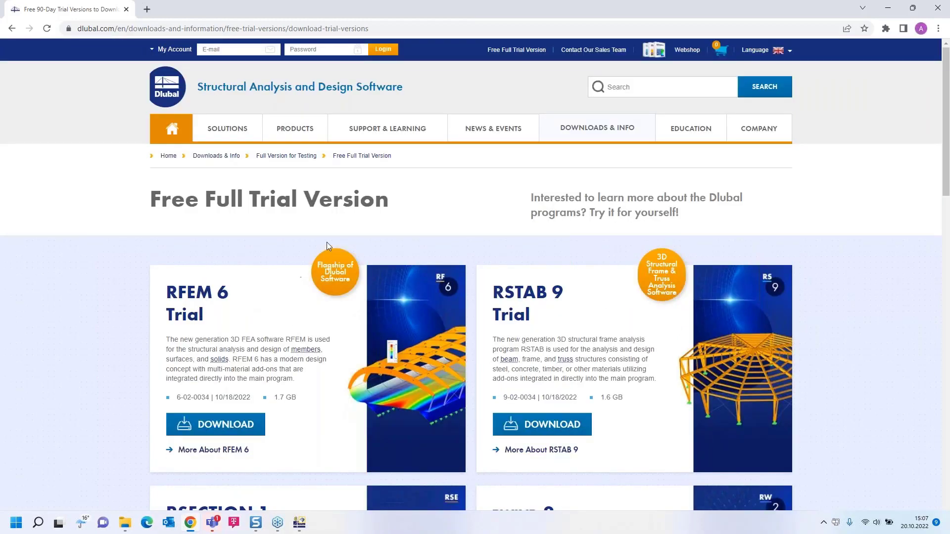
mouse_move(492, 133)
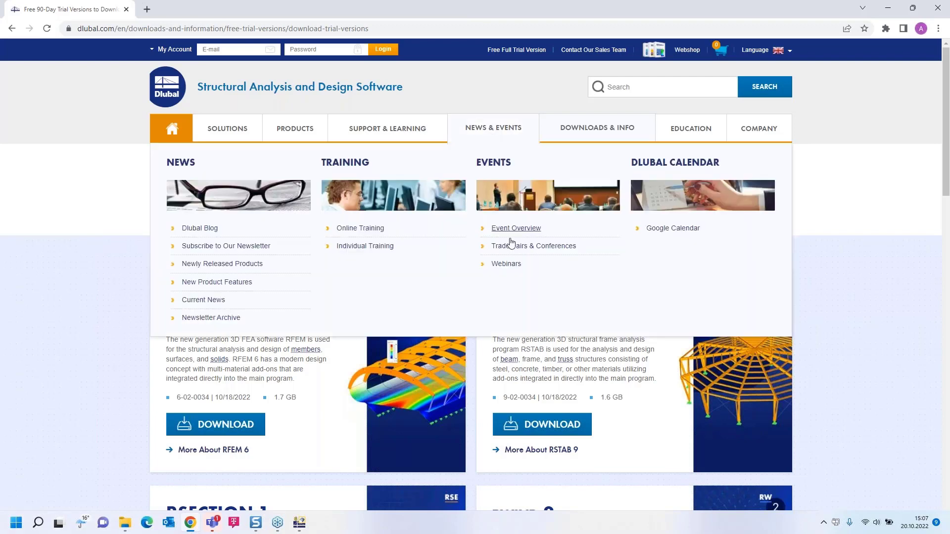
click(510, 269)
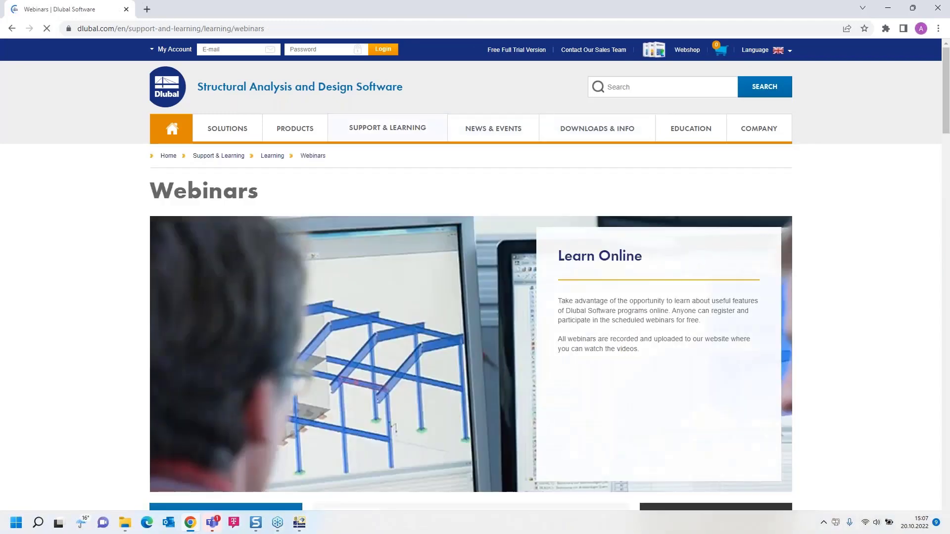
Find the webinar "Tool-Based Structural Design Optimization in RFEM 6" among the listed webinars and open its information page
scroll(505, 277, down, 15)
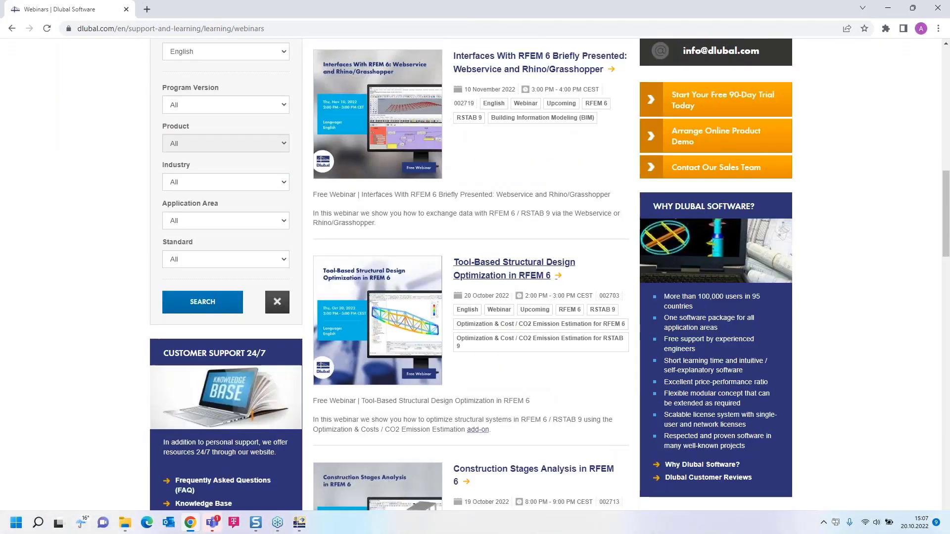
scroll(495, 211, down, 1)
click(495, 210)
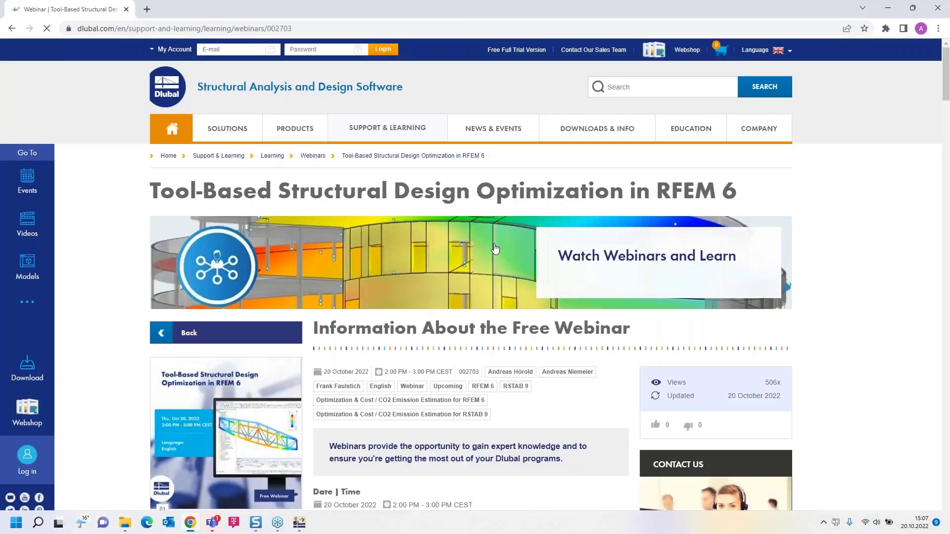
Look through the webinar page's content, speakers, downloads and recommended events down to the Models to Download section
scroll(495, 210, down, 5)
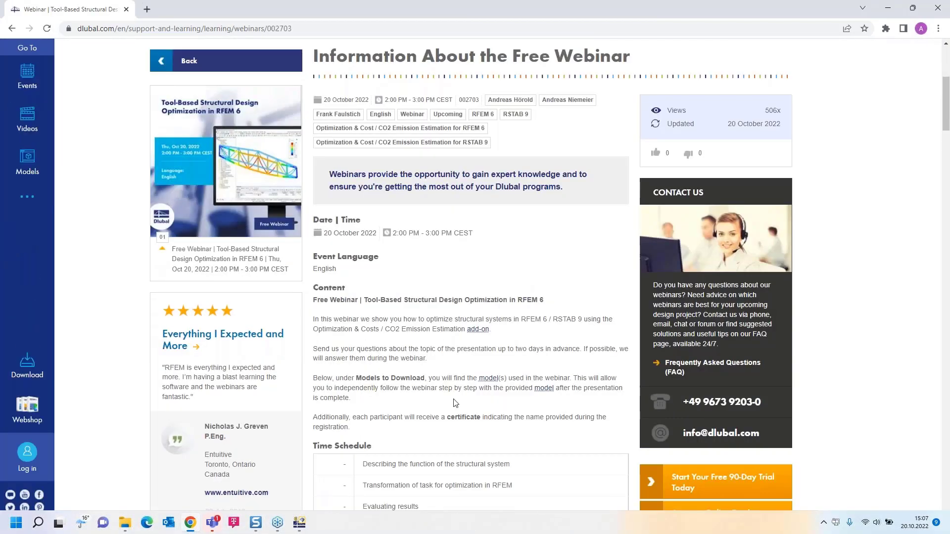
scroll(450, 346, down, 2)
scroll(449, 345, down, 20)
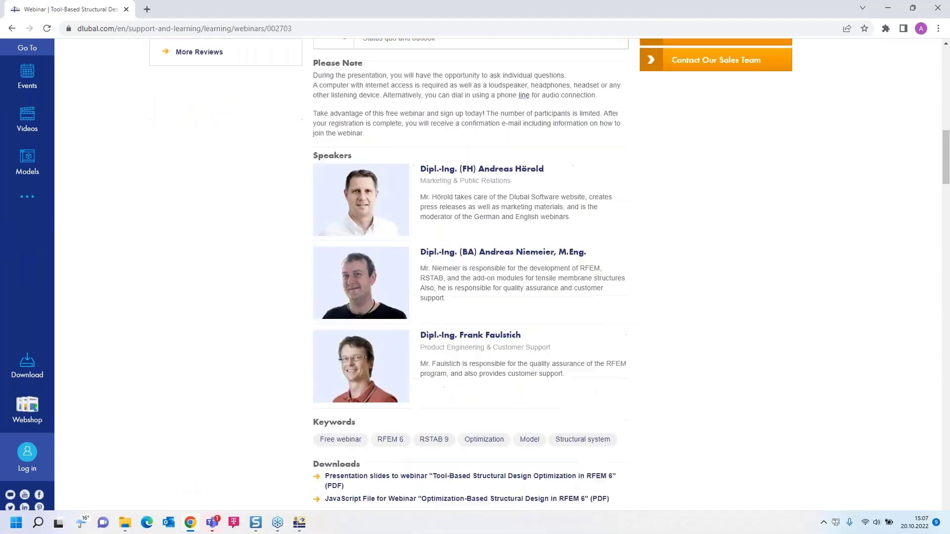
scroll(306, 478, down, 6)
scroll(451, 285, up, 2)
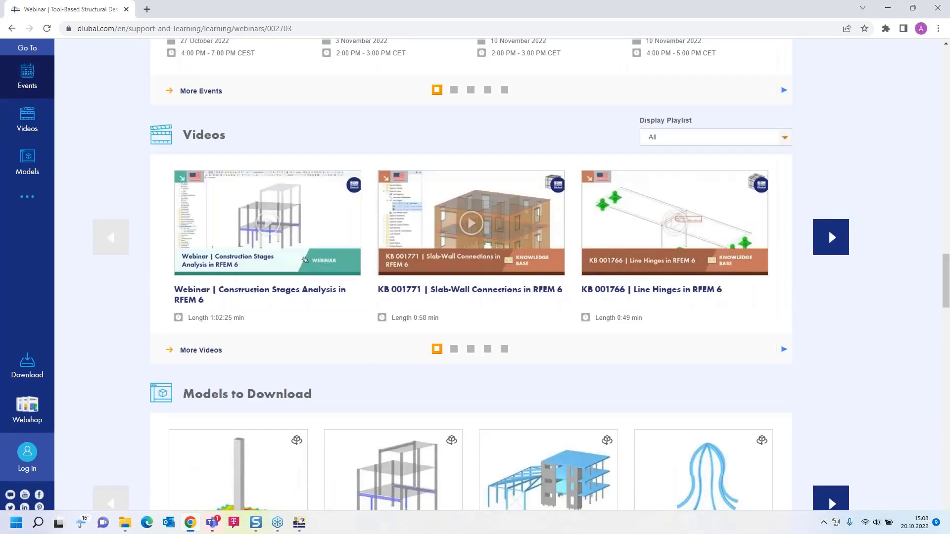
scroll(451, 286, up, 2)
scroll(450, 285, up, 9)
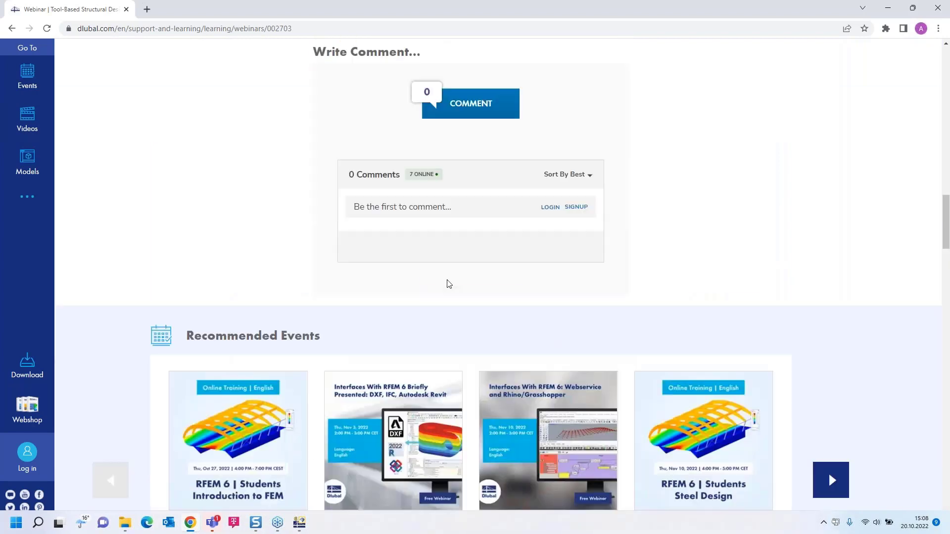
scroll(448, 282, down, 17)
scroll(449, 284, up, 4)
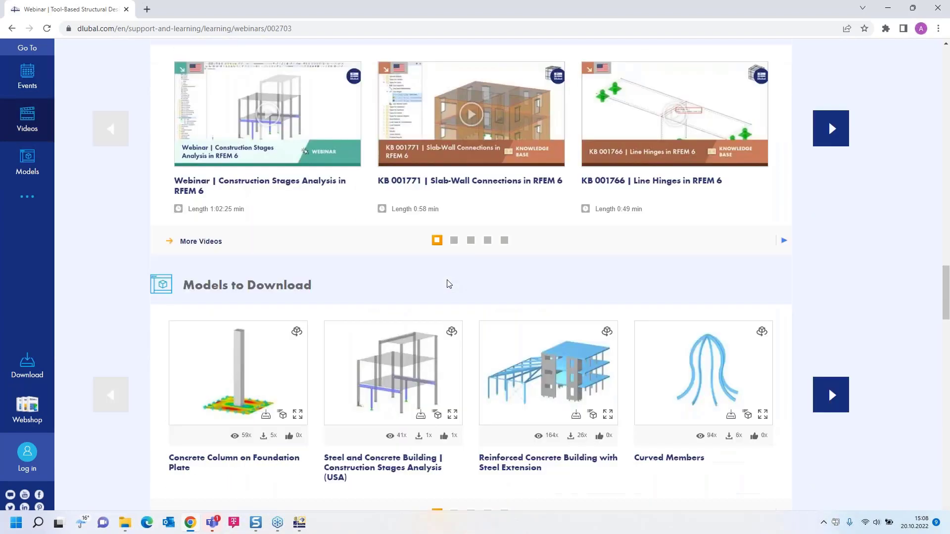
scroll(203, 346, down, 1)
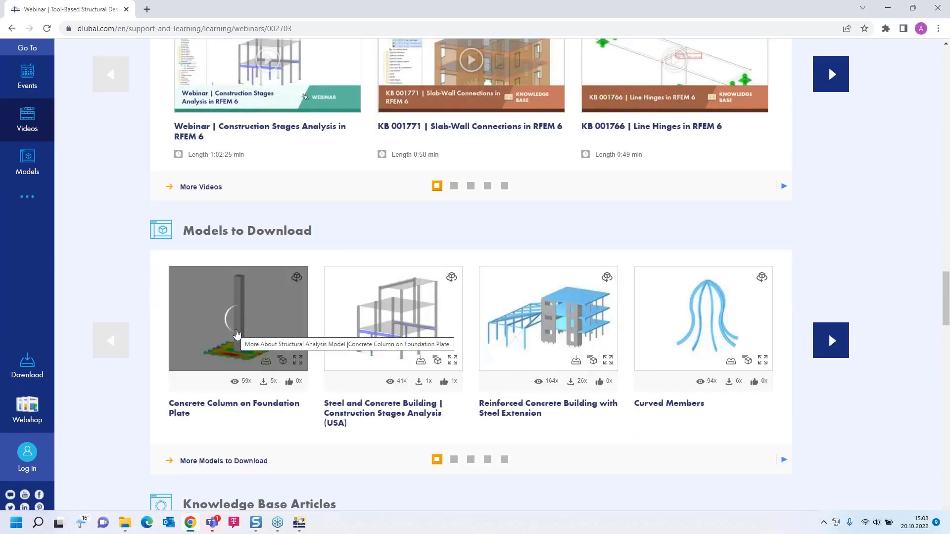